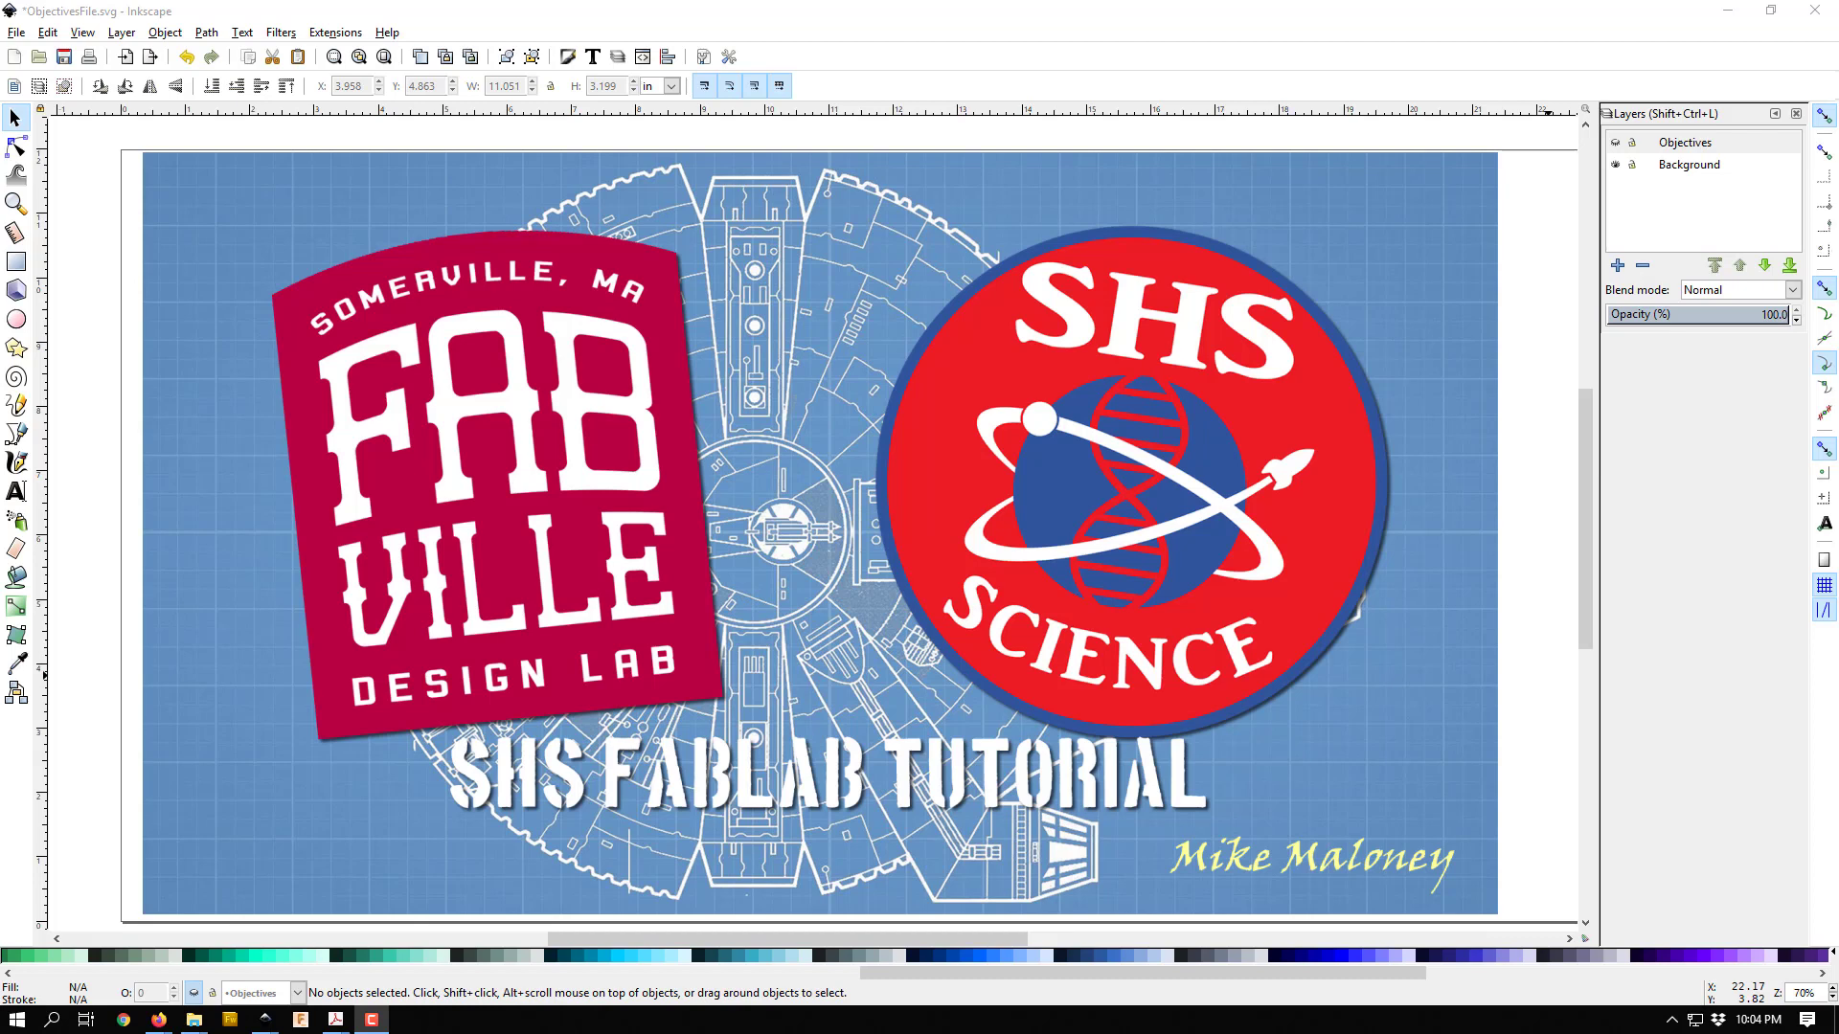
Step: Show the Objectives layer and bring up the example wheels in New document 3
{"action": "left_click", "coordinate": [1616, 143]}
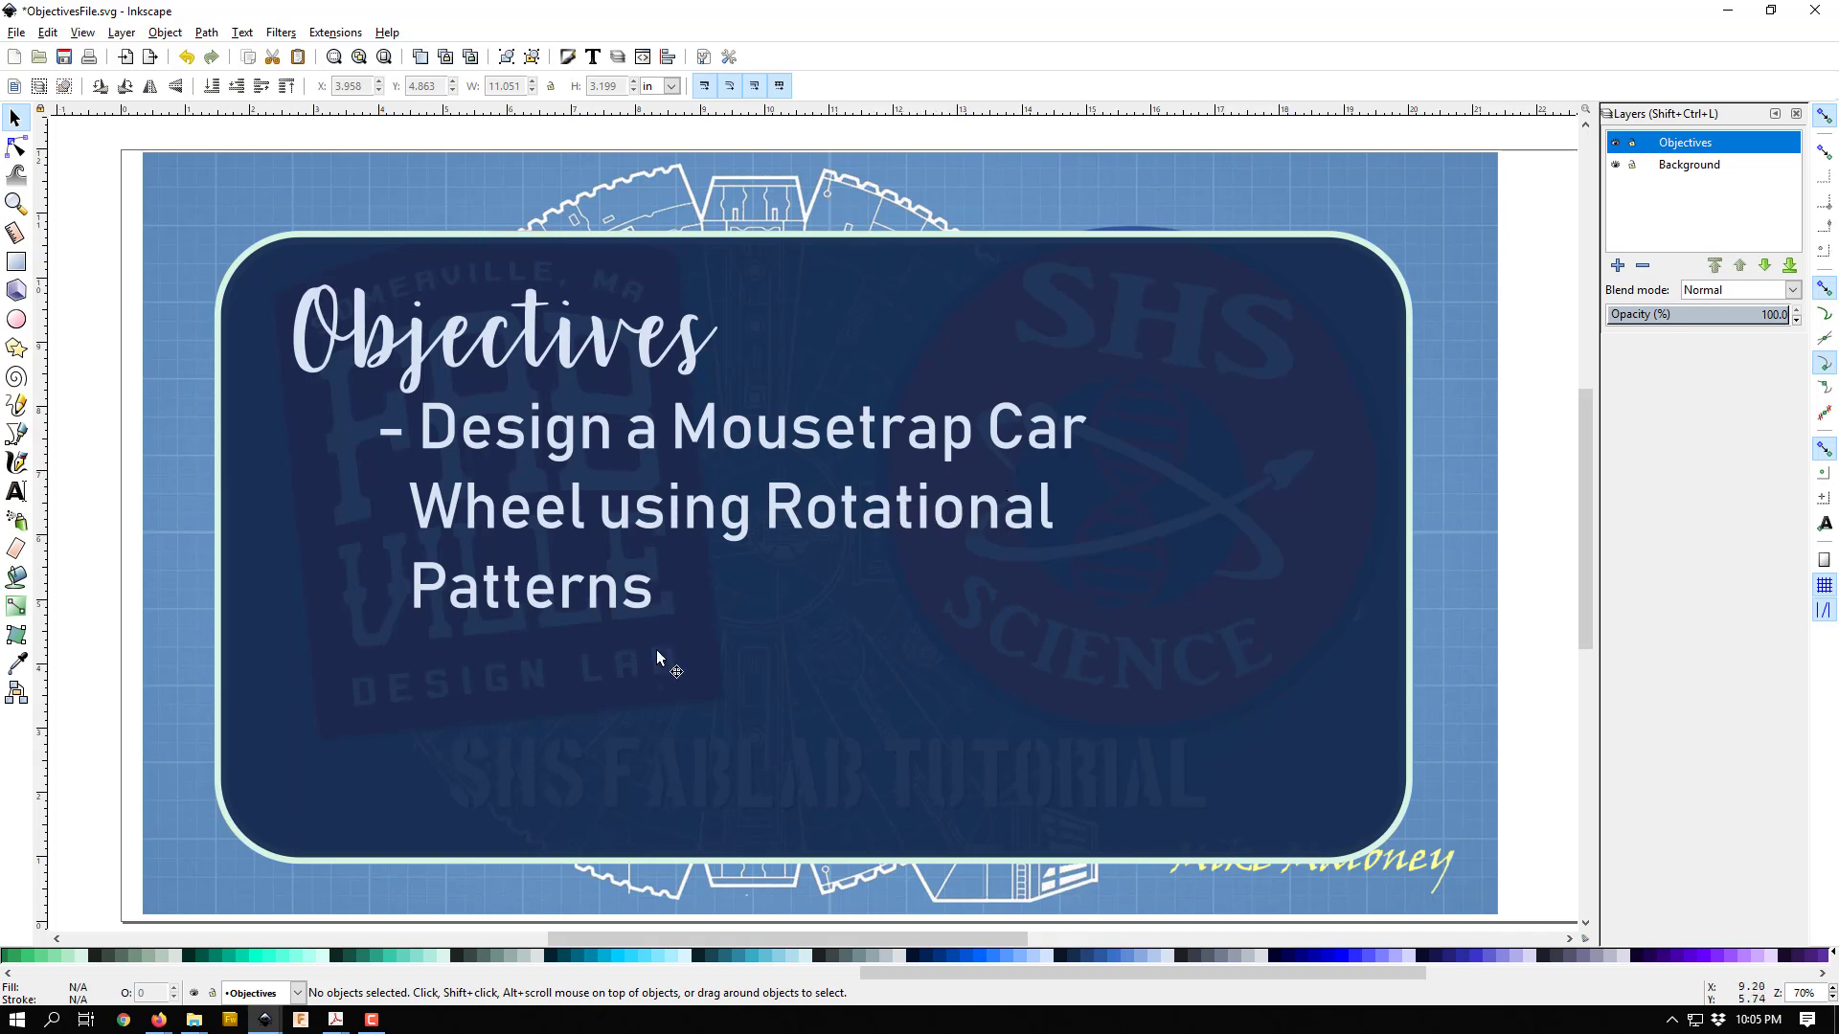
{"action": "left_click", "coordinate": [265, 1019]}
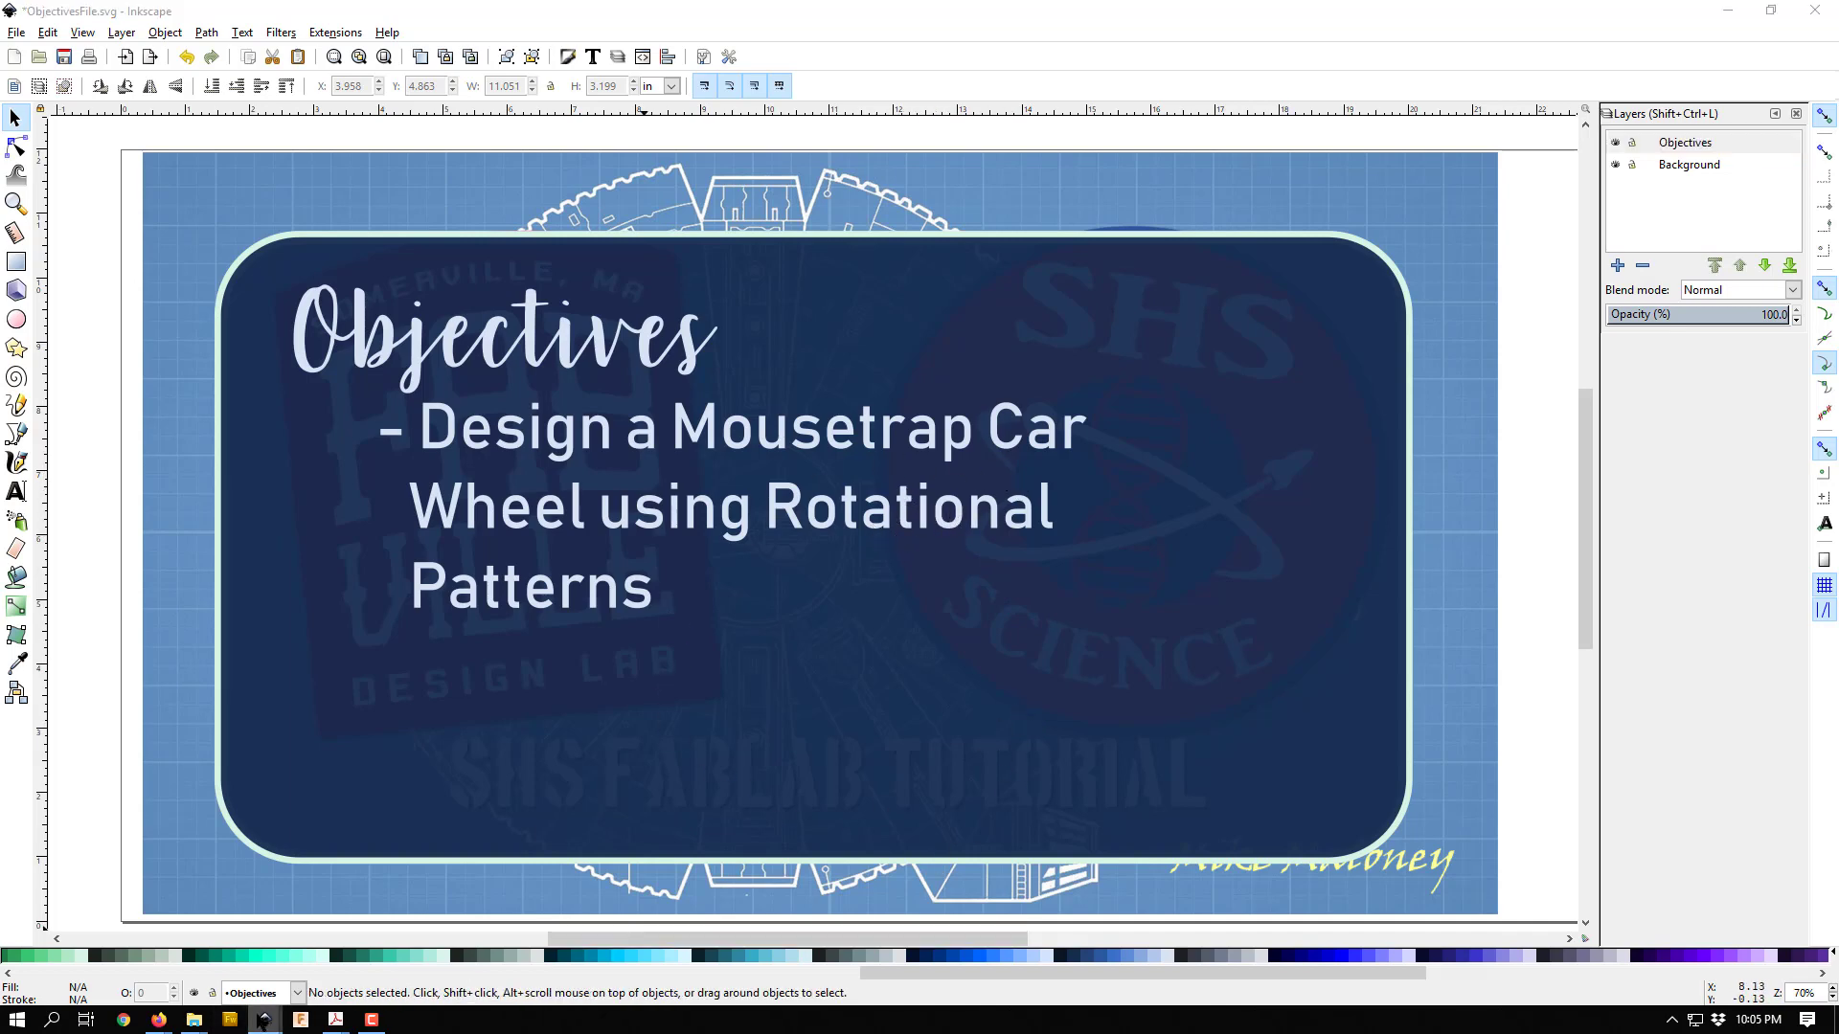
{"action": "left_click", "coordinate": [288, 965]}
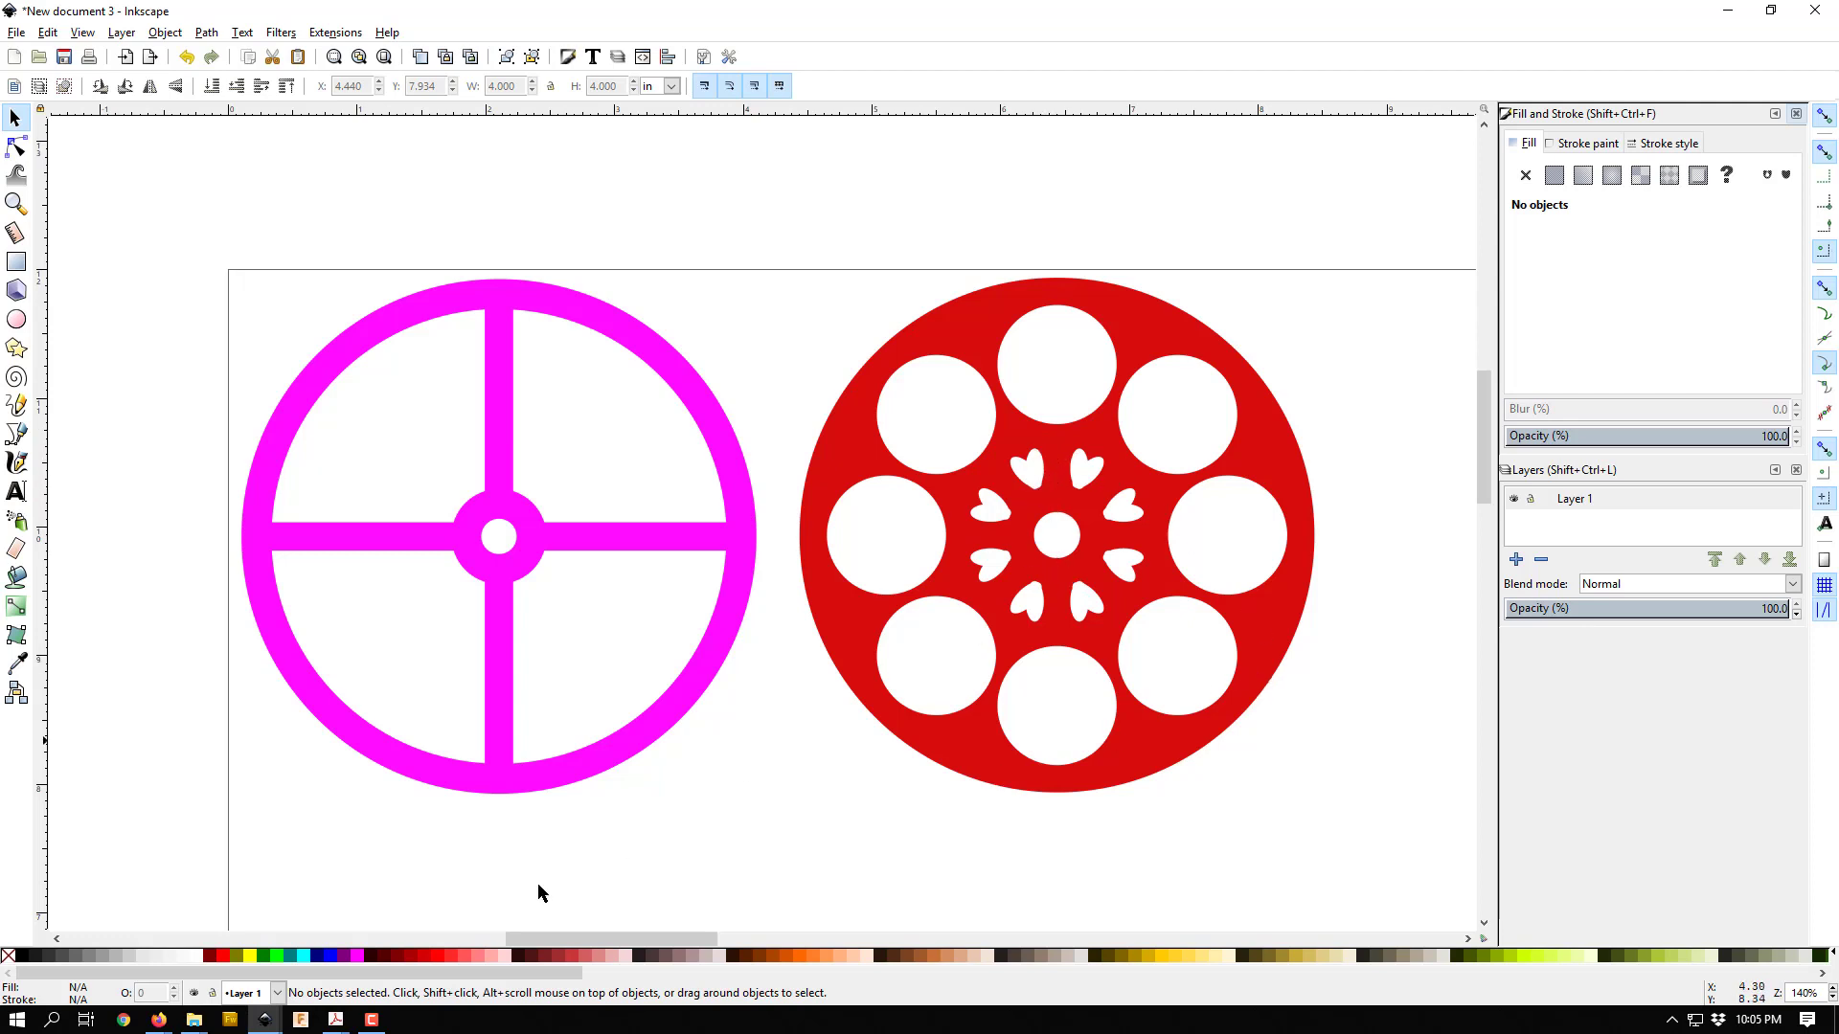
Step: Switch to the blank New document 5 and draw a black circle about 7.5 in across near the page's upper-left corner
{"action": "left_click", "coordinate": [265, 1019]}
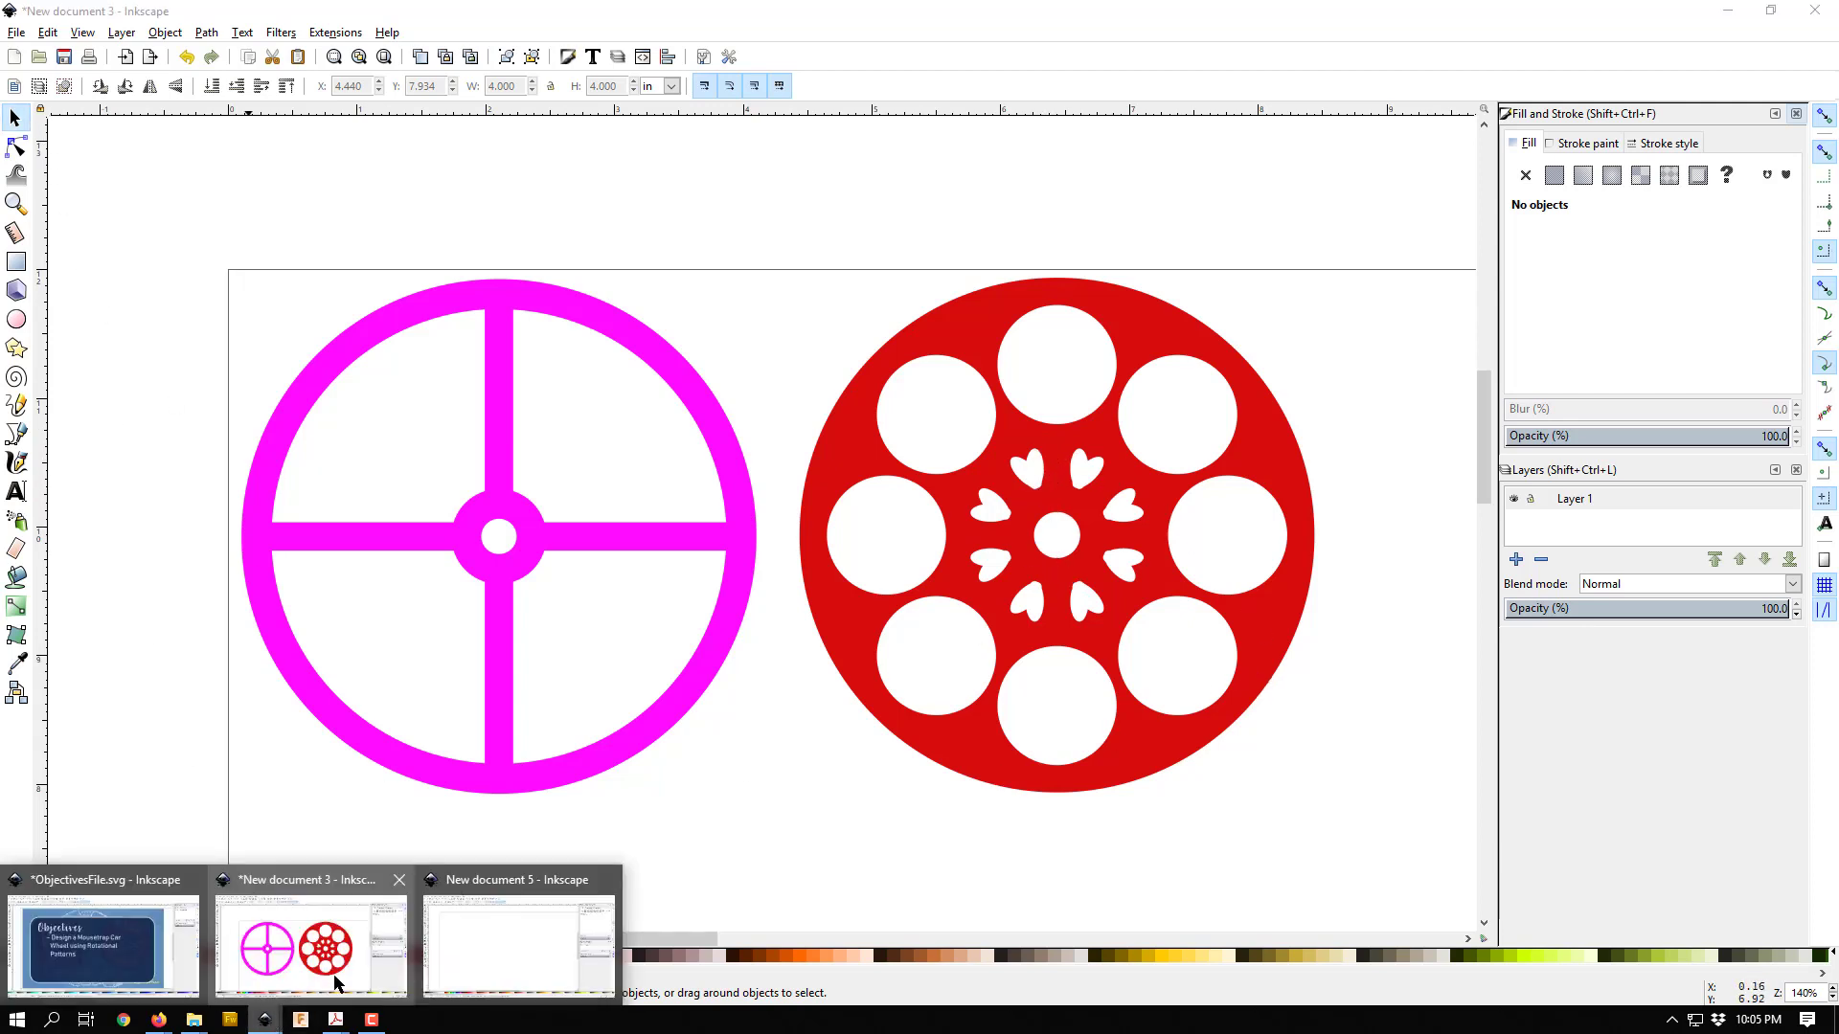
{"action": "left_click", "coordinate": [471, 947]}
{"action": "left_click", "coordinate": [16, 319]}
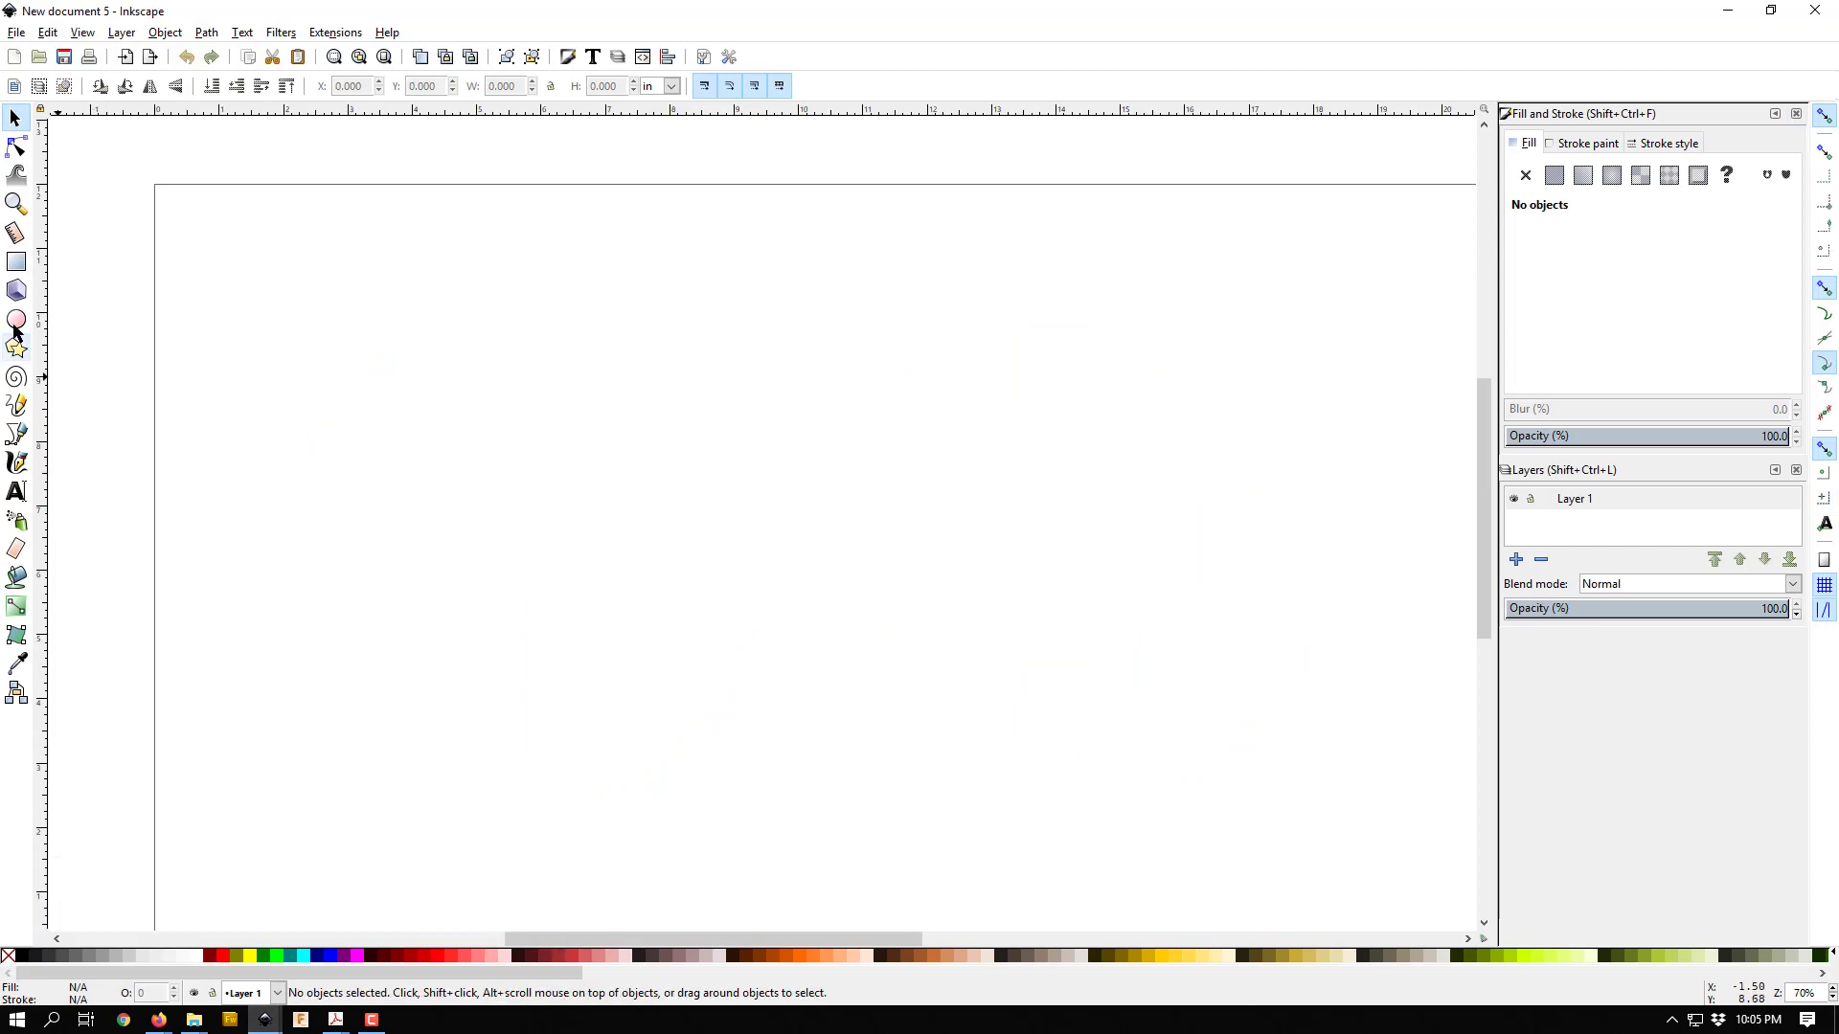
{"action": "left_click_drag", "start_coordinate": [226, 255], "coordinate": [710, 738]}
{"action": "left_click", "coordinate": [17, 118]}
{"action": "left_click_drag", "start_coordinate": [297, 366], "coordinate": [256, 321]}
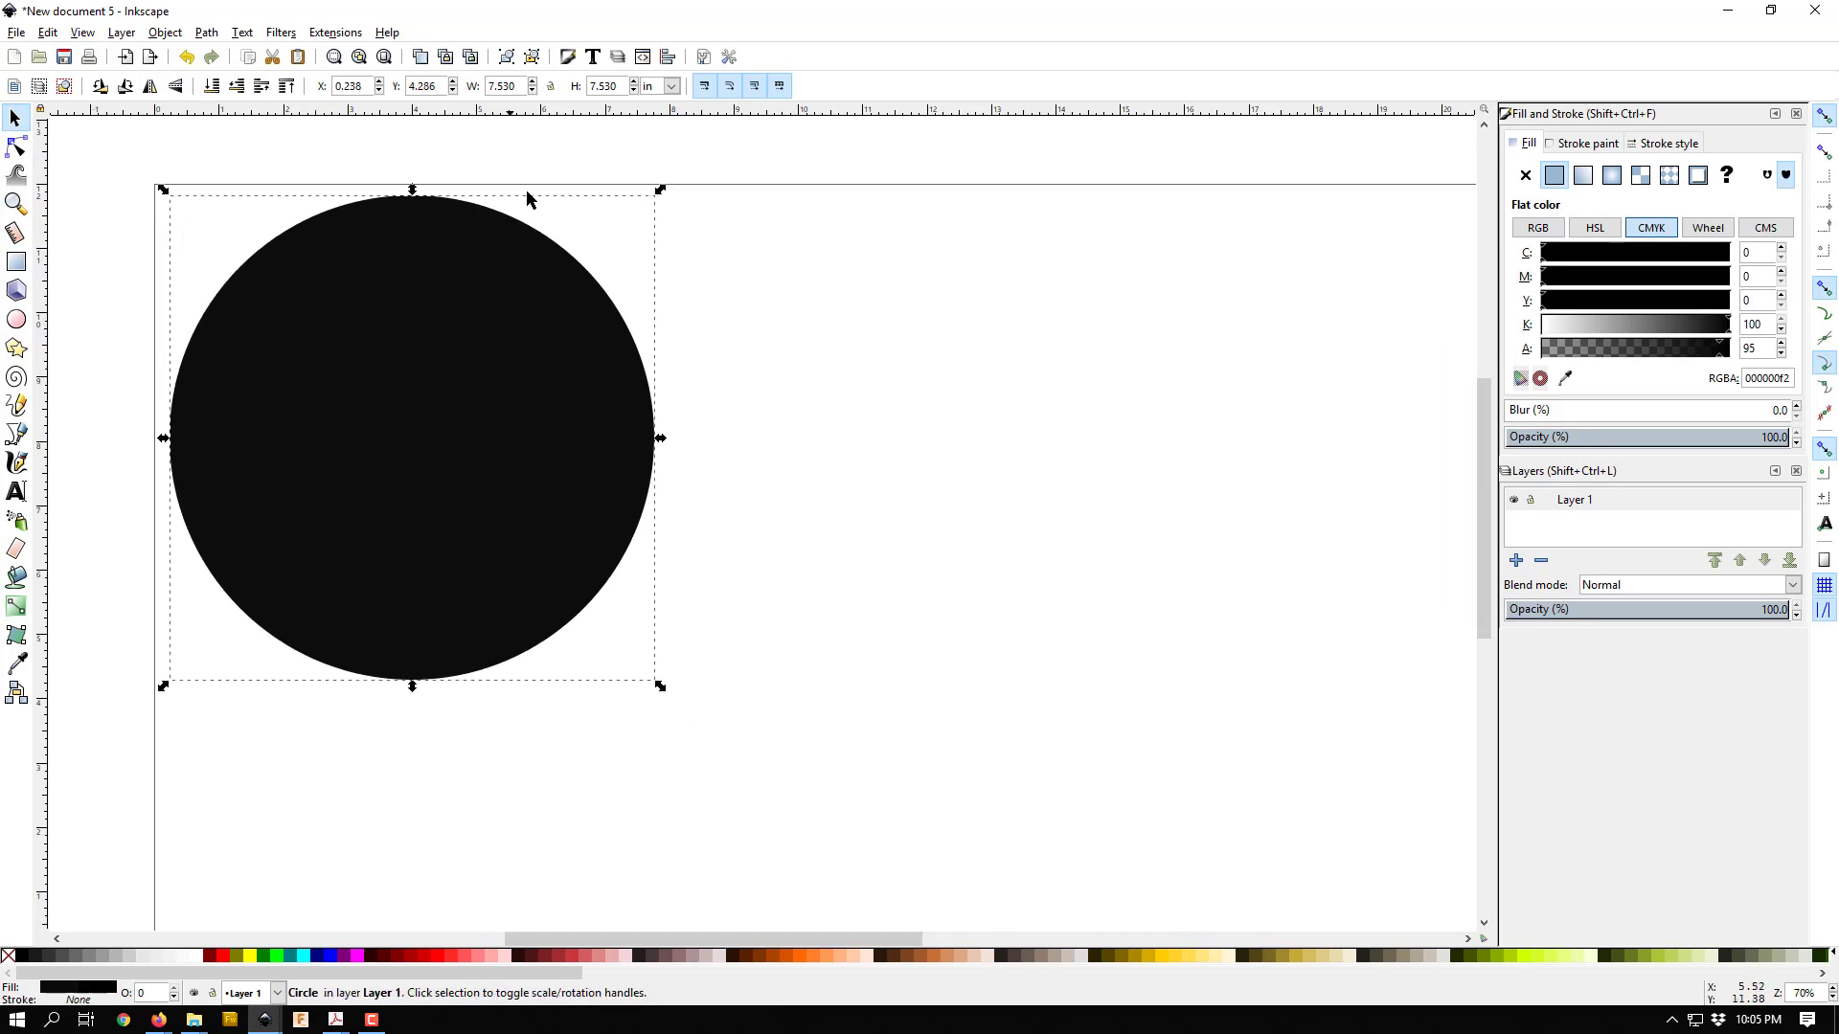
Step: Set the circle's width and height to 4 in and move it up near the page's upper-left corner
{"action": "double_click", "coordinate": [514, 88]}
{"action": "type", "text": "4"}
{"action": "key", "text": "Return"}
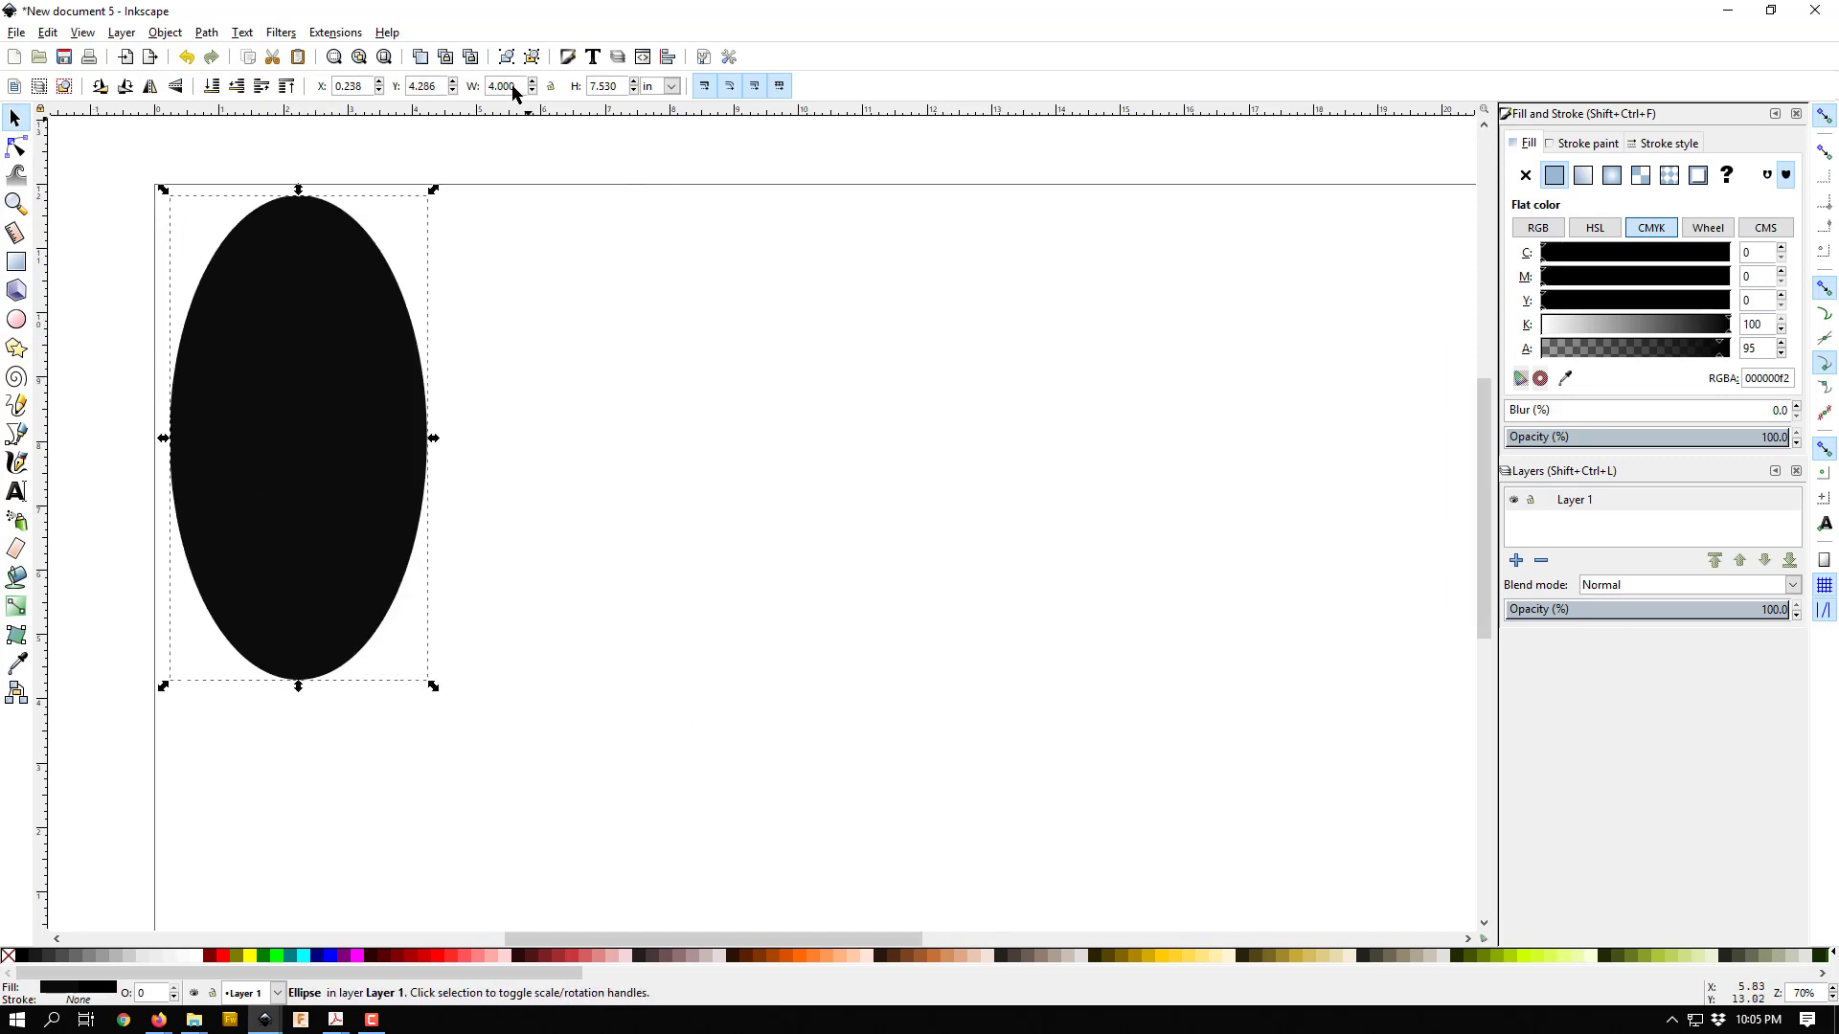
{"action": "double_click", "coordinate": [600, 88]}
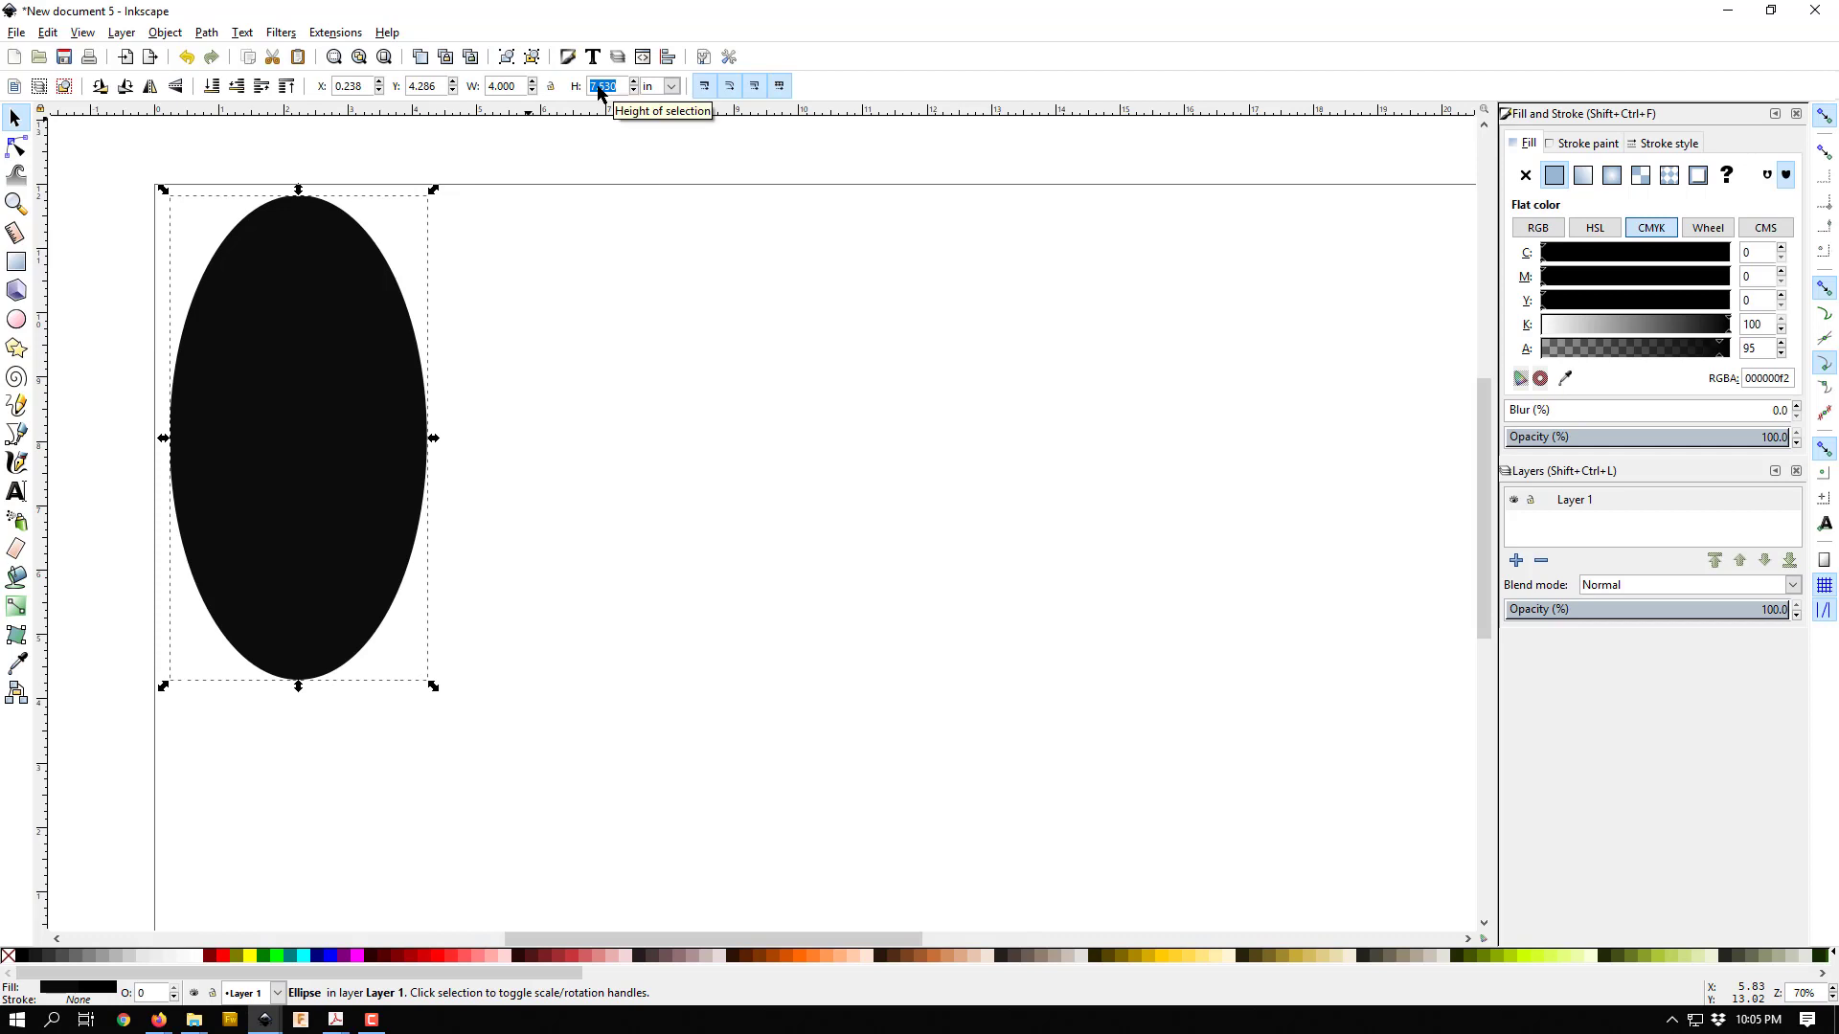
{"action": "type", "text": "4"}
{"action": "key", "text": "Return"}
{"action": "left_click_drag", "start_coordinate": [248, 566], "coordinate": [236, 368]}
{"action": "scroll", "coordinate": [156, 279], "scroll_direction": "up", "scroll_amount": 2, "text": "ctrl"}
{"action": "scroll", "coordinate": [387, 307], "scroll_direction": "up", "scroll_amount": 2}
{"action": "scroll", "coordinate": [187, 388], "scroll_direction": "up", "scroll_amount": 2}
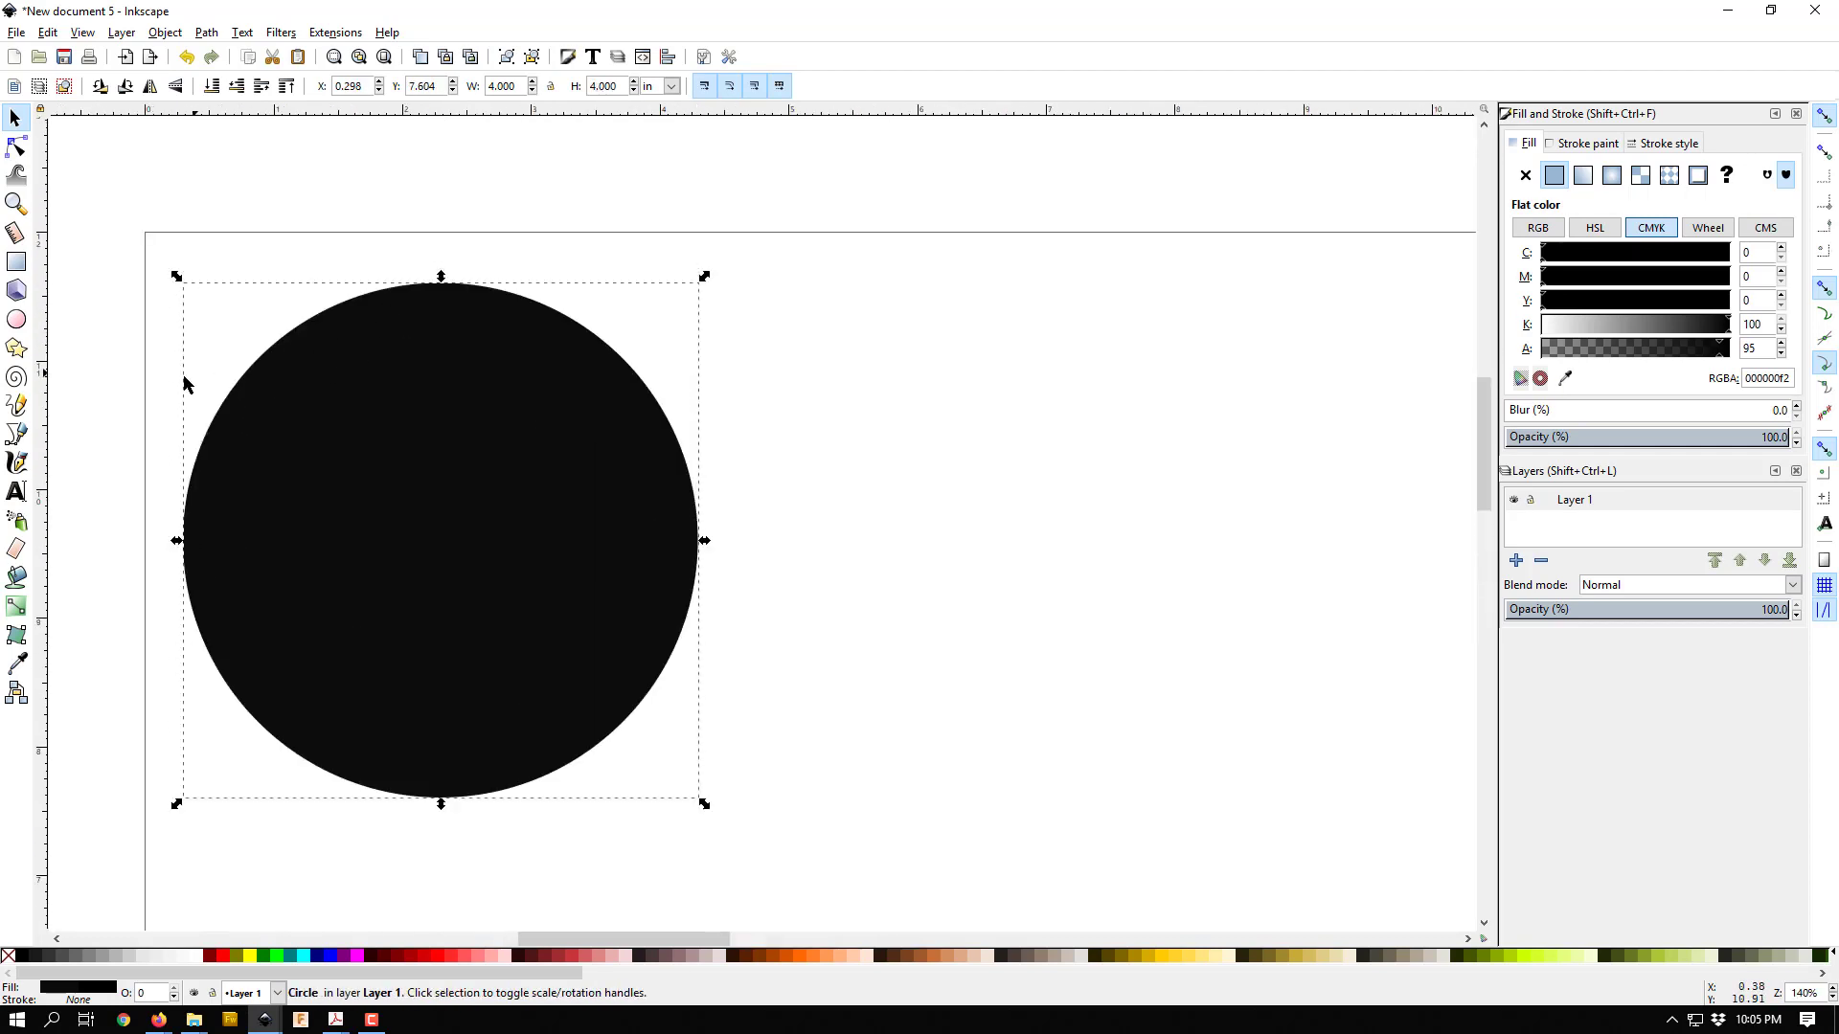
{"action": "scroll", "coordinate": [187, 387], "scroll_direction": "up", "scroll_amount": 1, "text": "ctrl"}
{"action": "scroll", "coordinate": [306, 421], "scroll_direction": "down", "scroll_amount": 2}
Step: Look over the example wheels in New document 3 and return to New document 5
{"action": "mouse_move", "coordinate": [265, 1019]}
{"action": "left_click", "coordinate": [310, 943]}
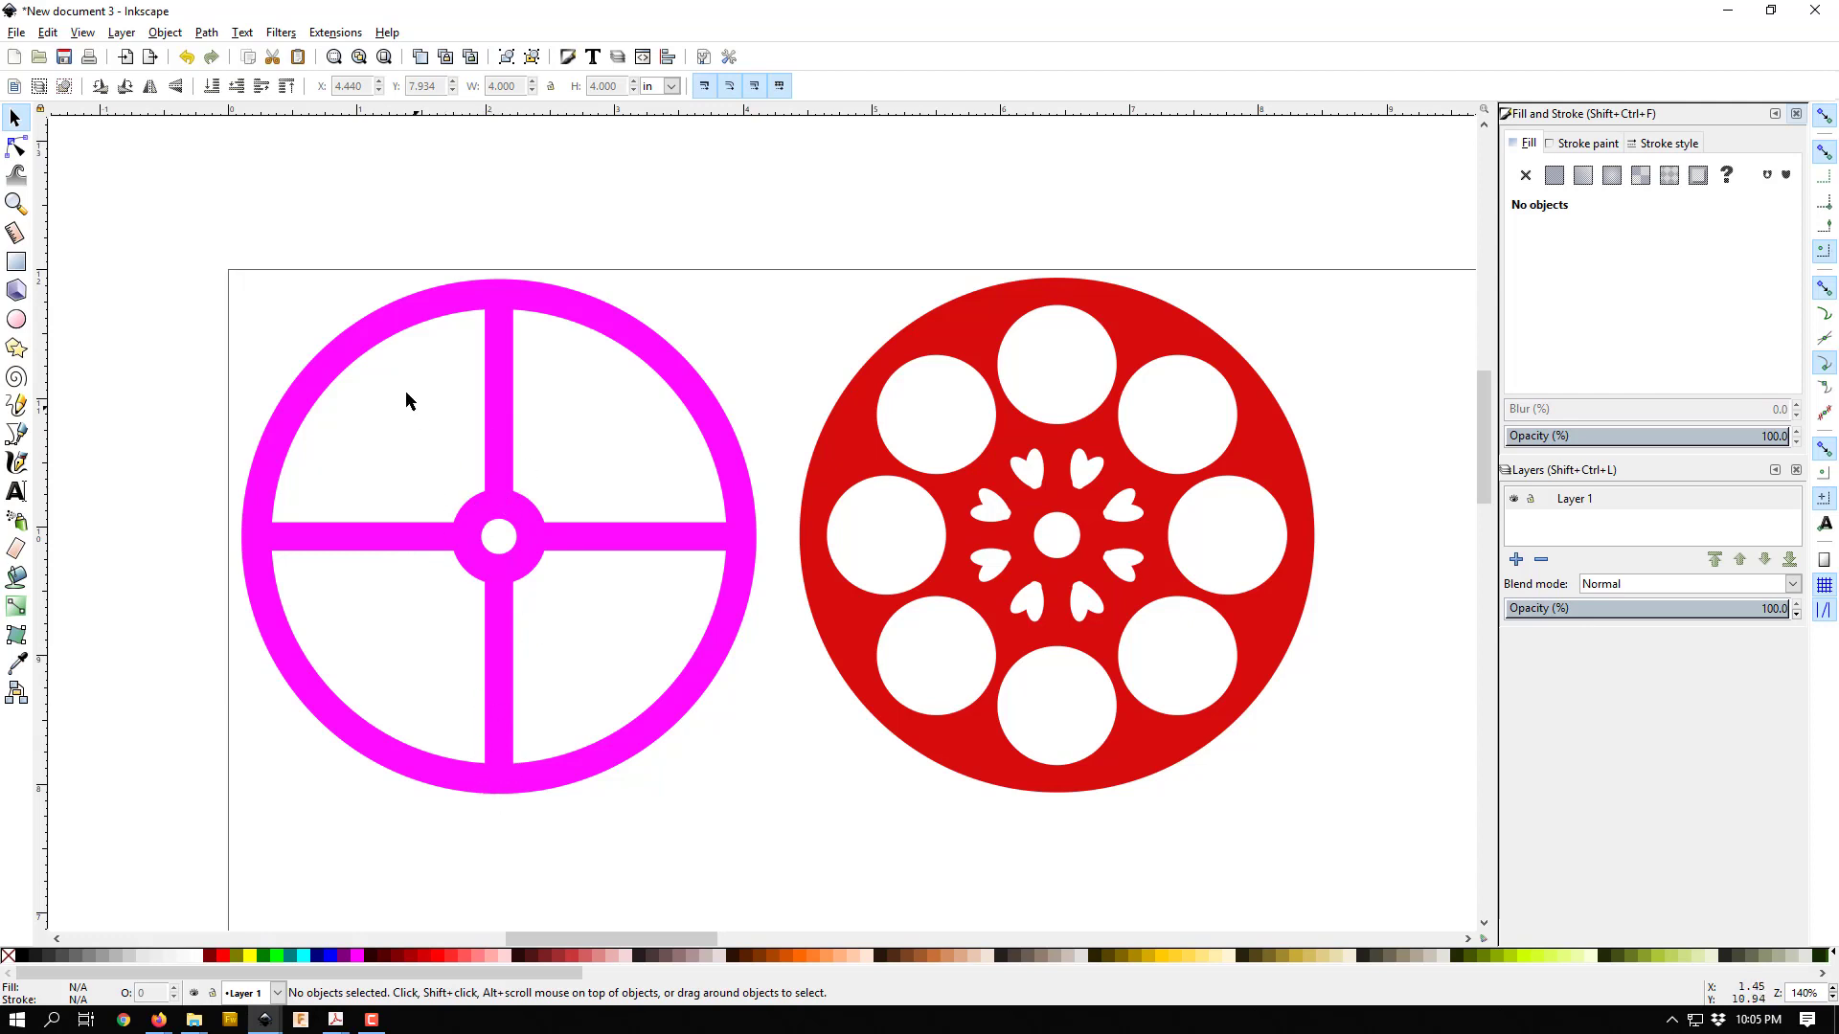
{"action": "left_click", "coordinate": [264, 1019]}
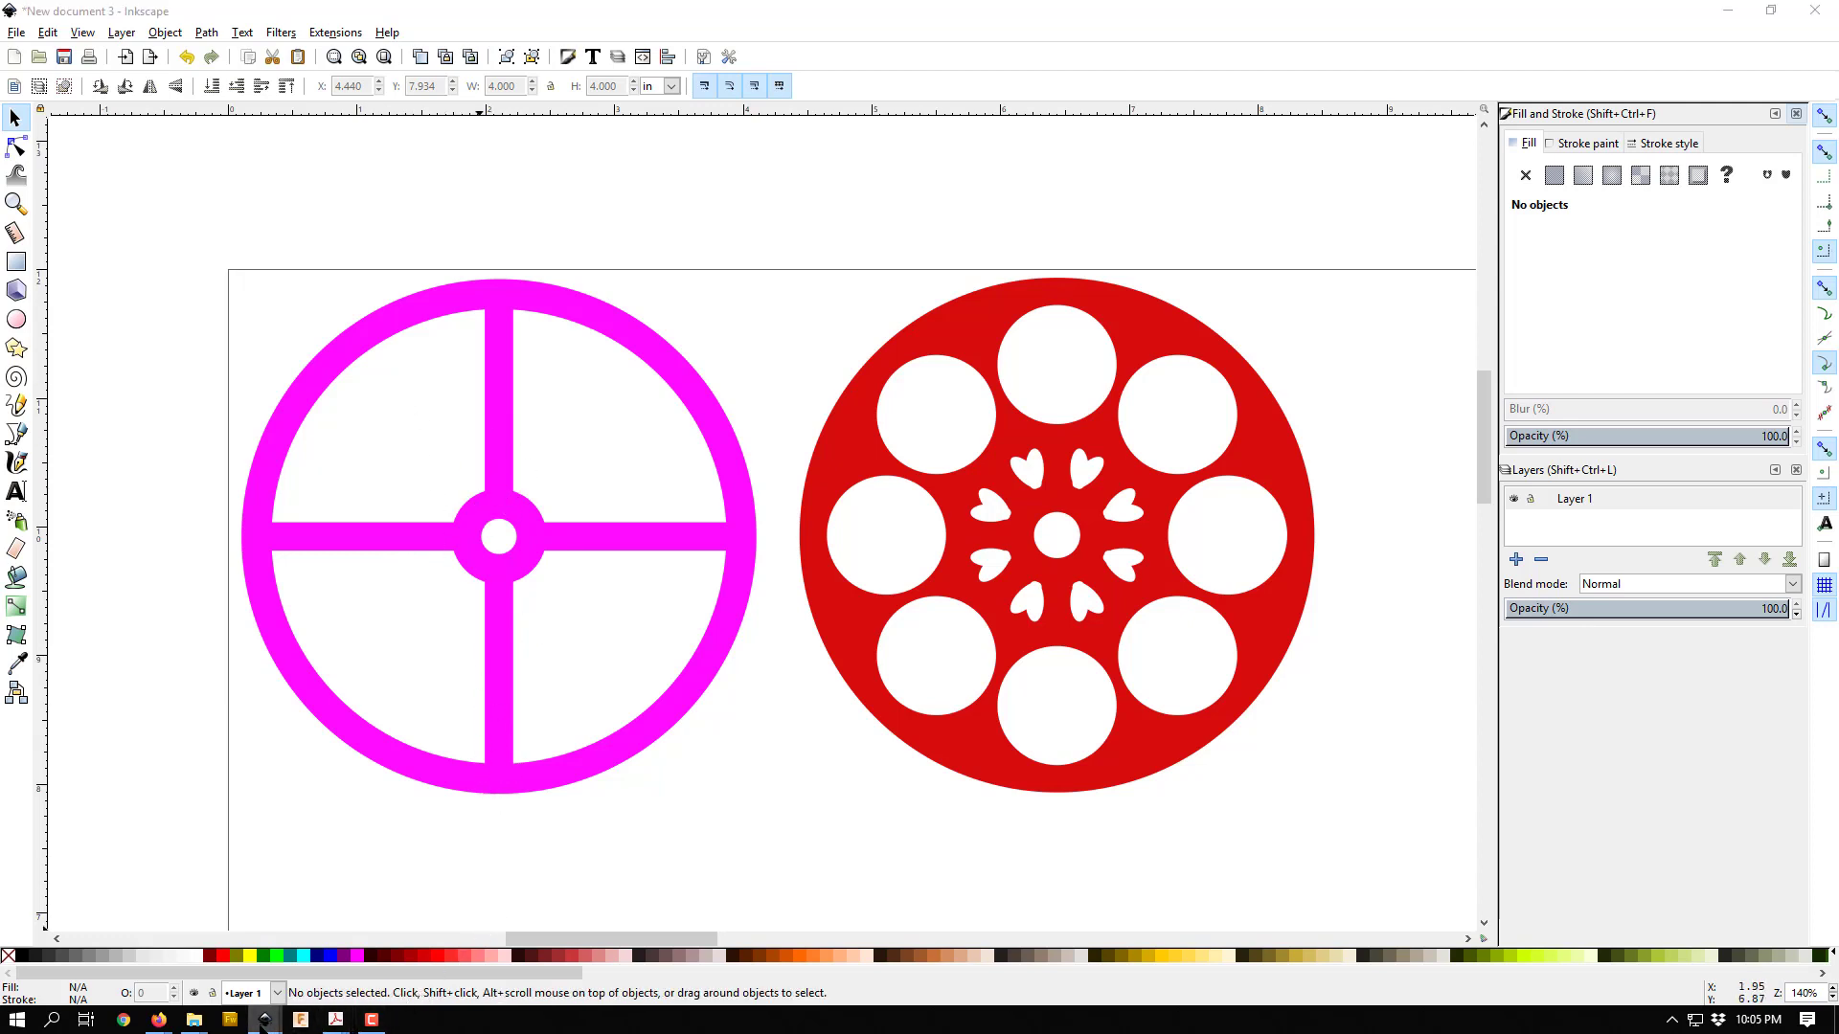
{"action": "left_click", "coordinate": [498, 944]}
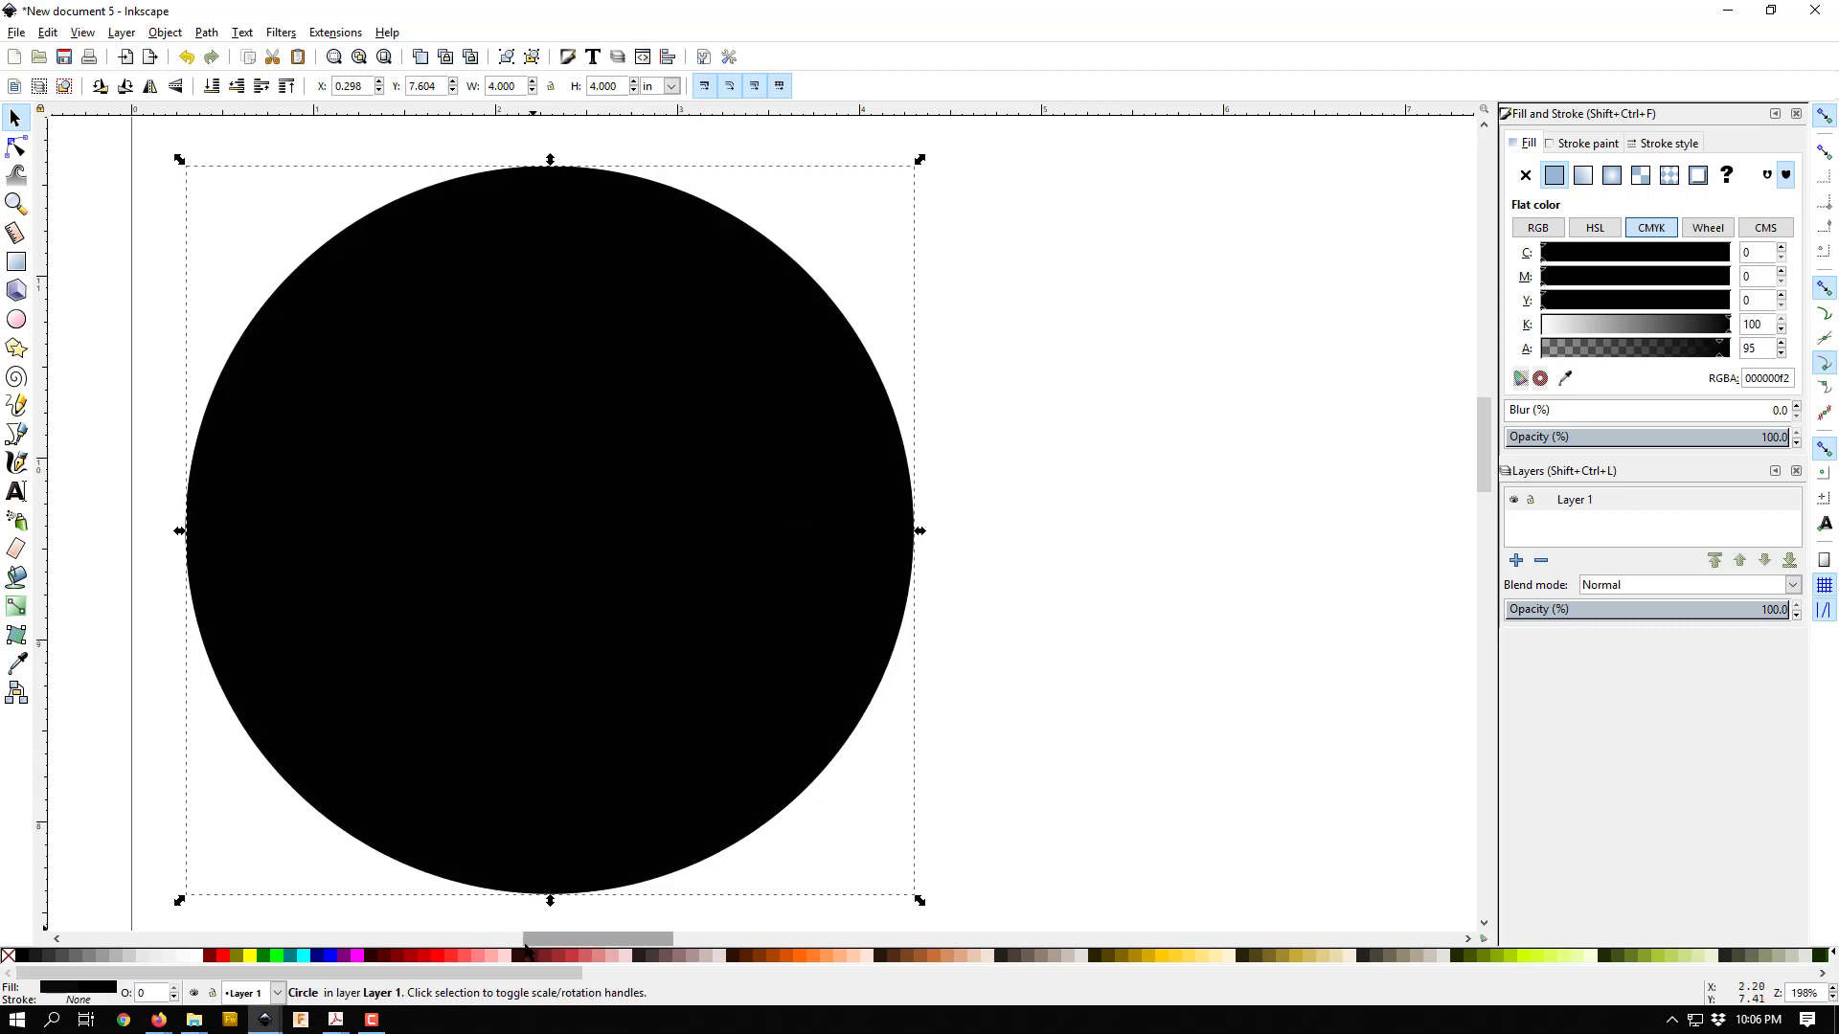
Step: Duplicate the circle, fill the copy dark red and shrink it about its centre to about 3.75 in
{"action": "left_click", "coordinate": [552, 955]}
{"action": "mouse_move", "coordinate": [914, 154]}
{"action": "left_mouse_down"}
{"action": "mouse_move", "coordinate": [887, 192]}
{"action": "mouse_move", "coordinate": [901, 165]}
{"action": "left_mouse_up"}
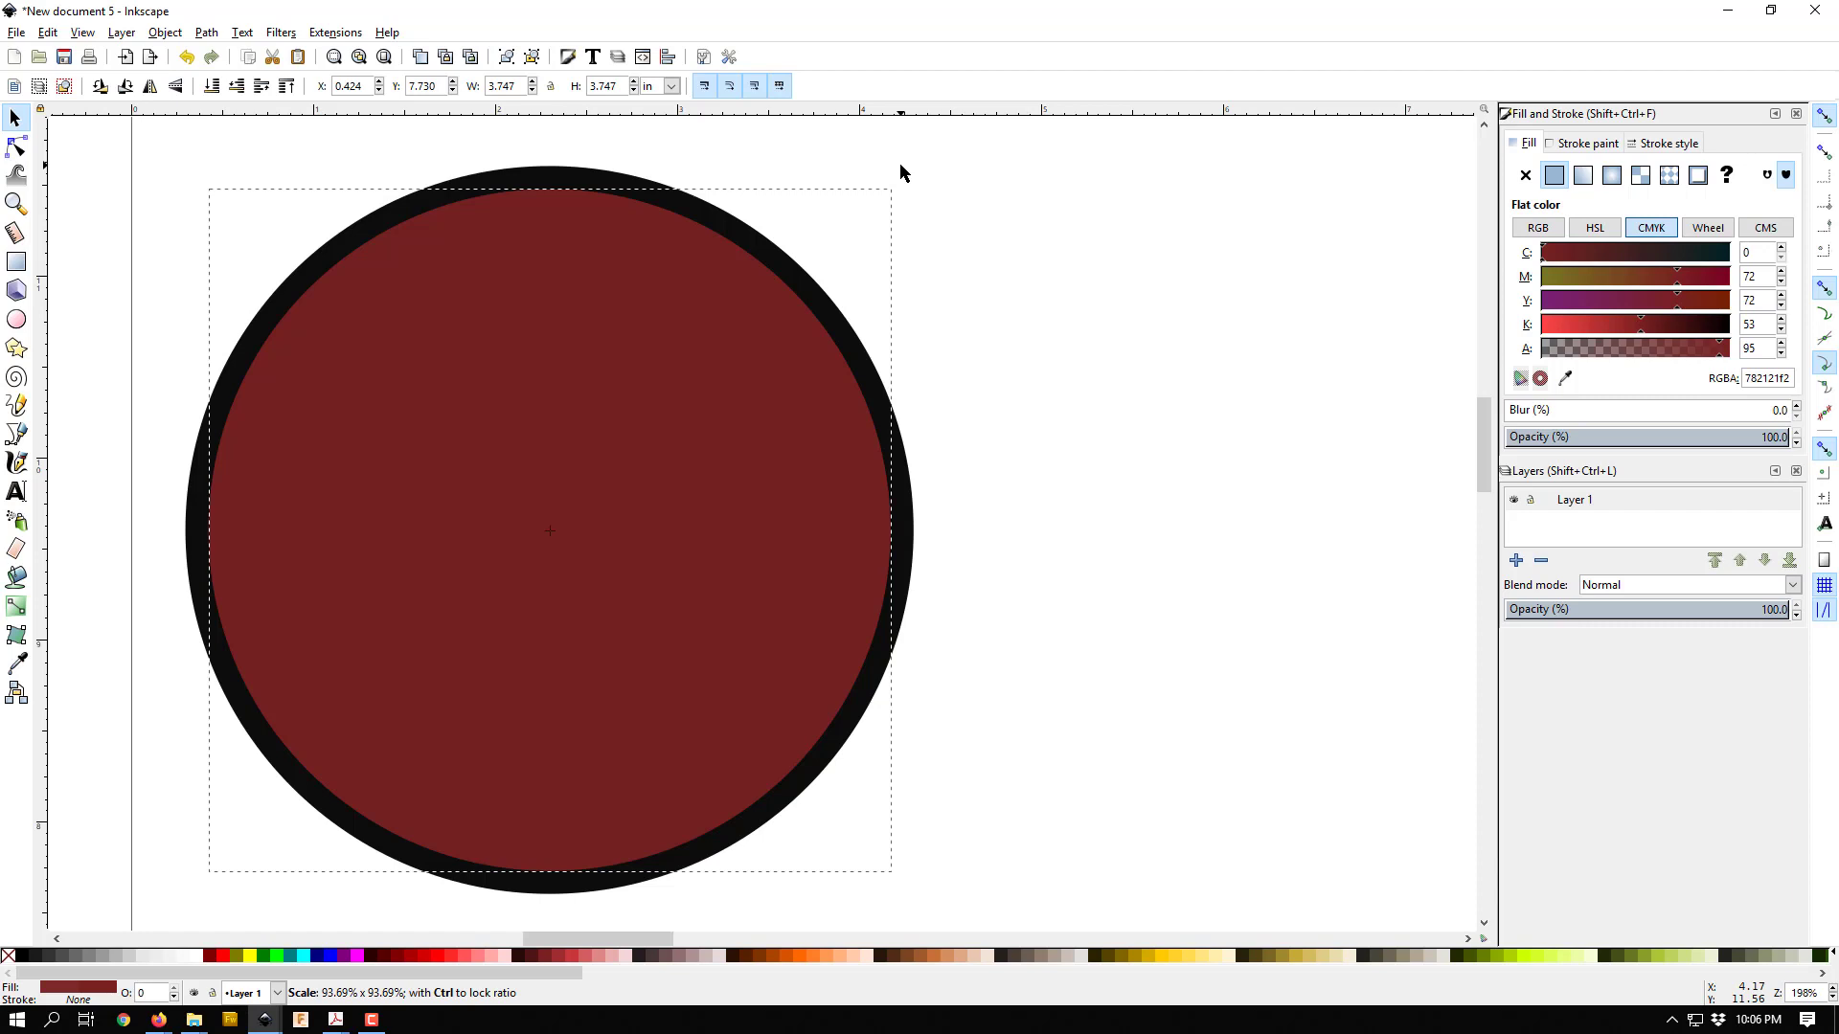
{"action": "left_click_drag", "start_coordinate": [900, 163], "coordinate": [899, 162]}
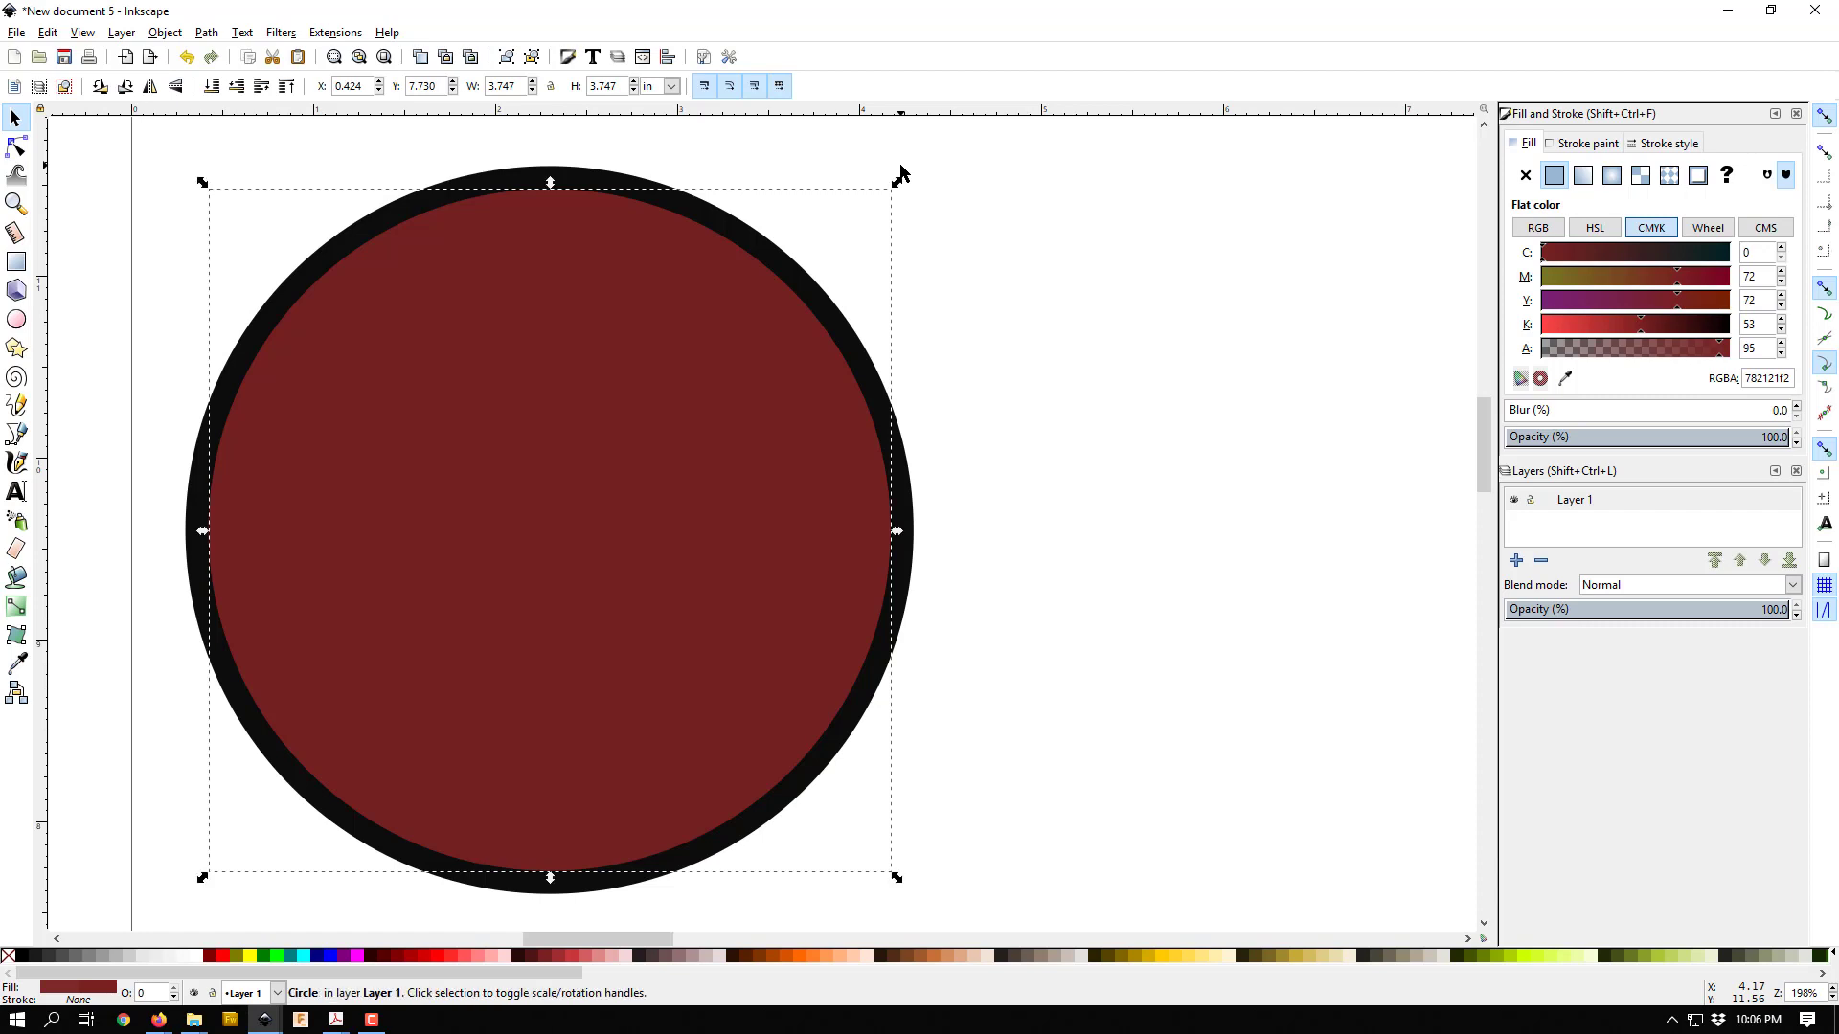
Step: Add two smaller concentric circle copies: a magenta hub about 0.58 in across and a pink centre about 0.21 in across
{"action": "left_click", "coordinate": [356, 955]}
{"action": "left_click_drag", "start_coordinate": [900, 185], "coordinate": [669, 468]}
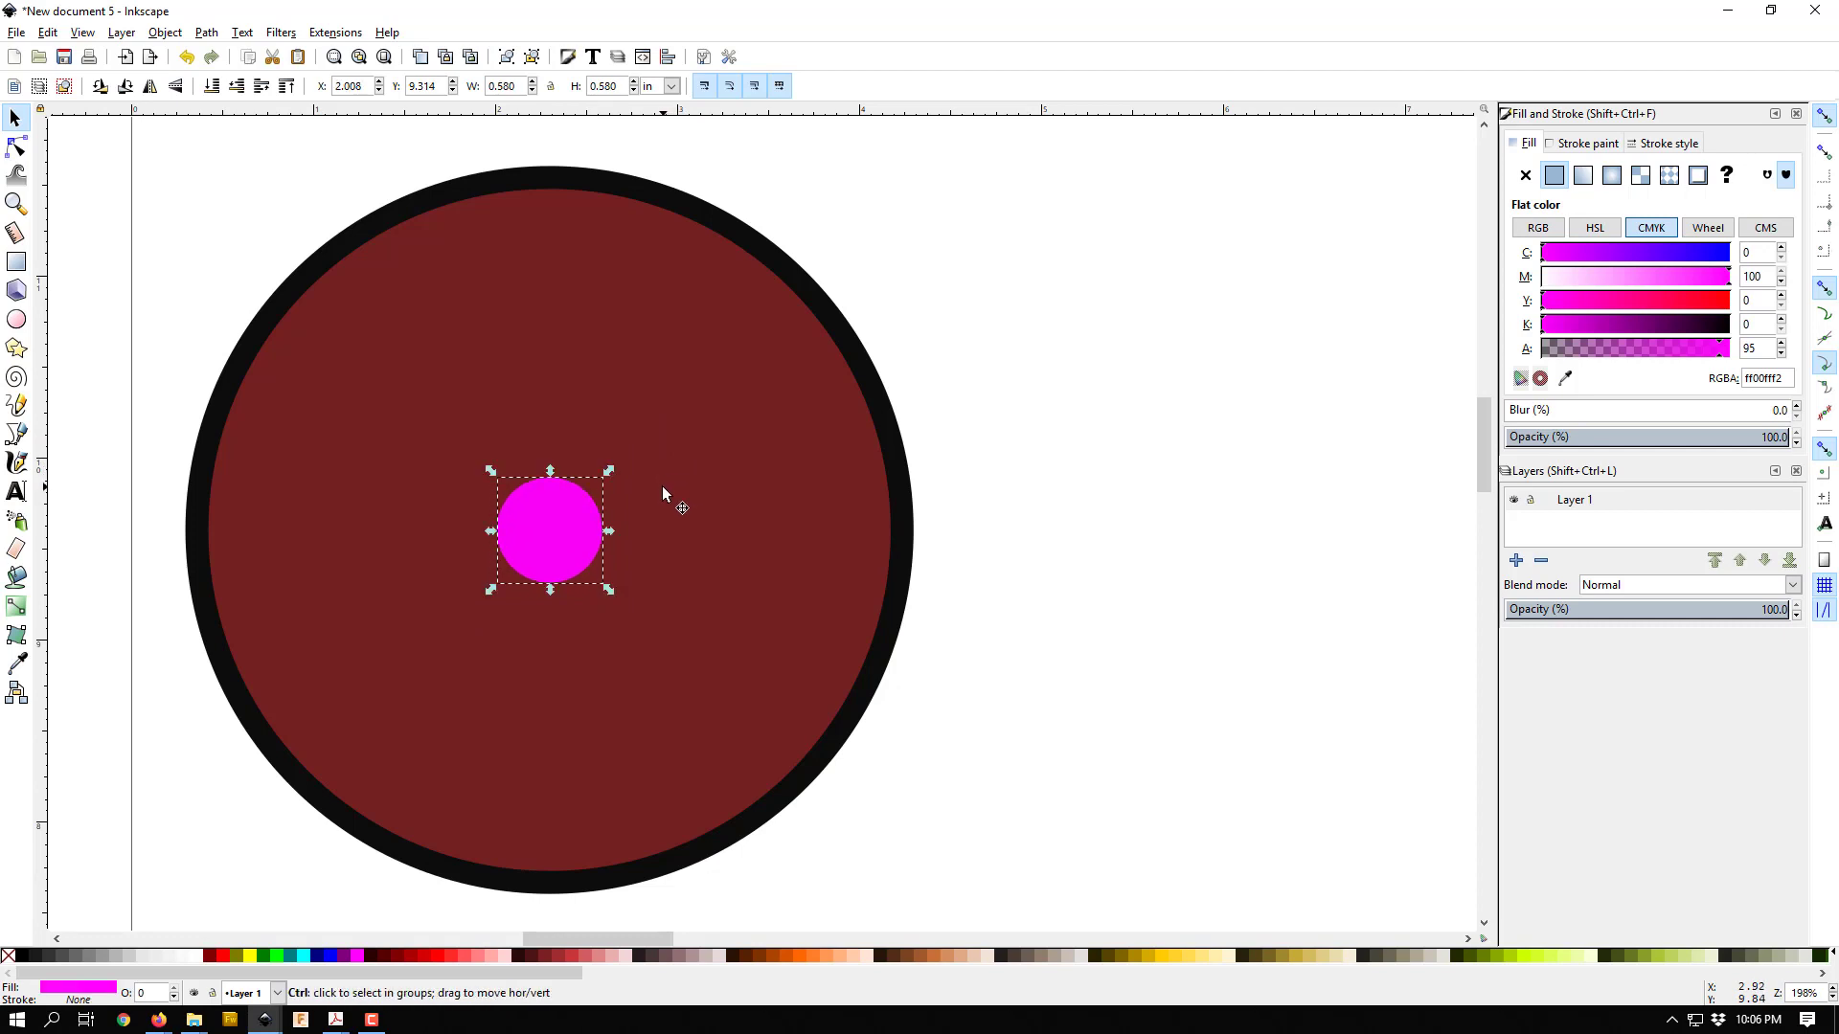
{"action": "left_click", "coordinate": [489, 961]}
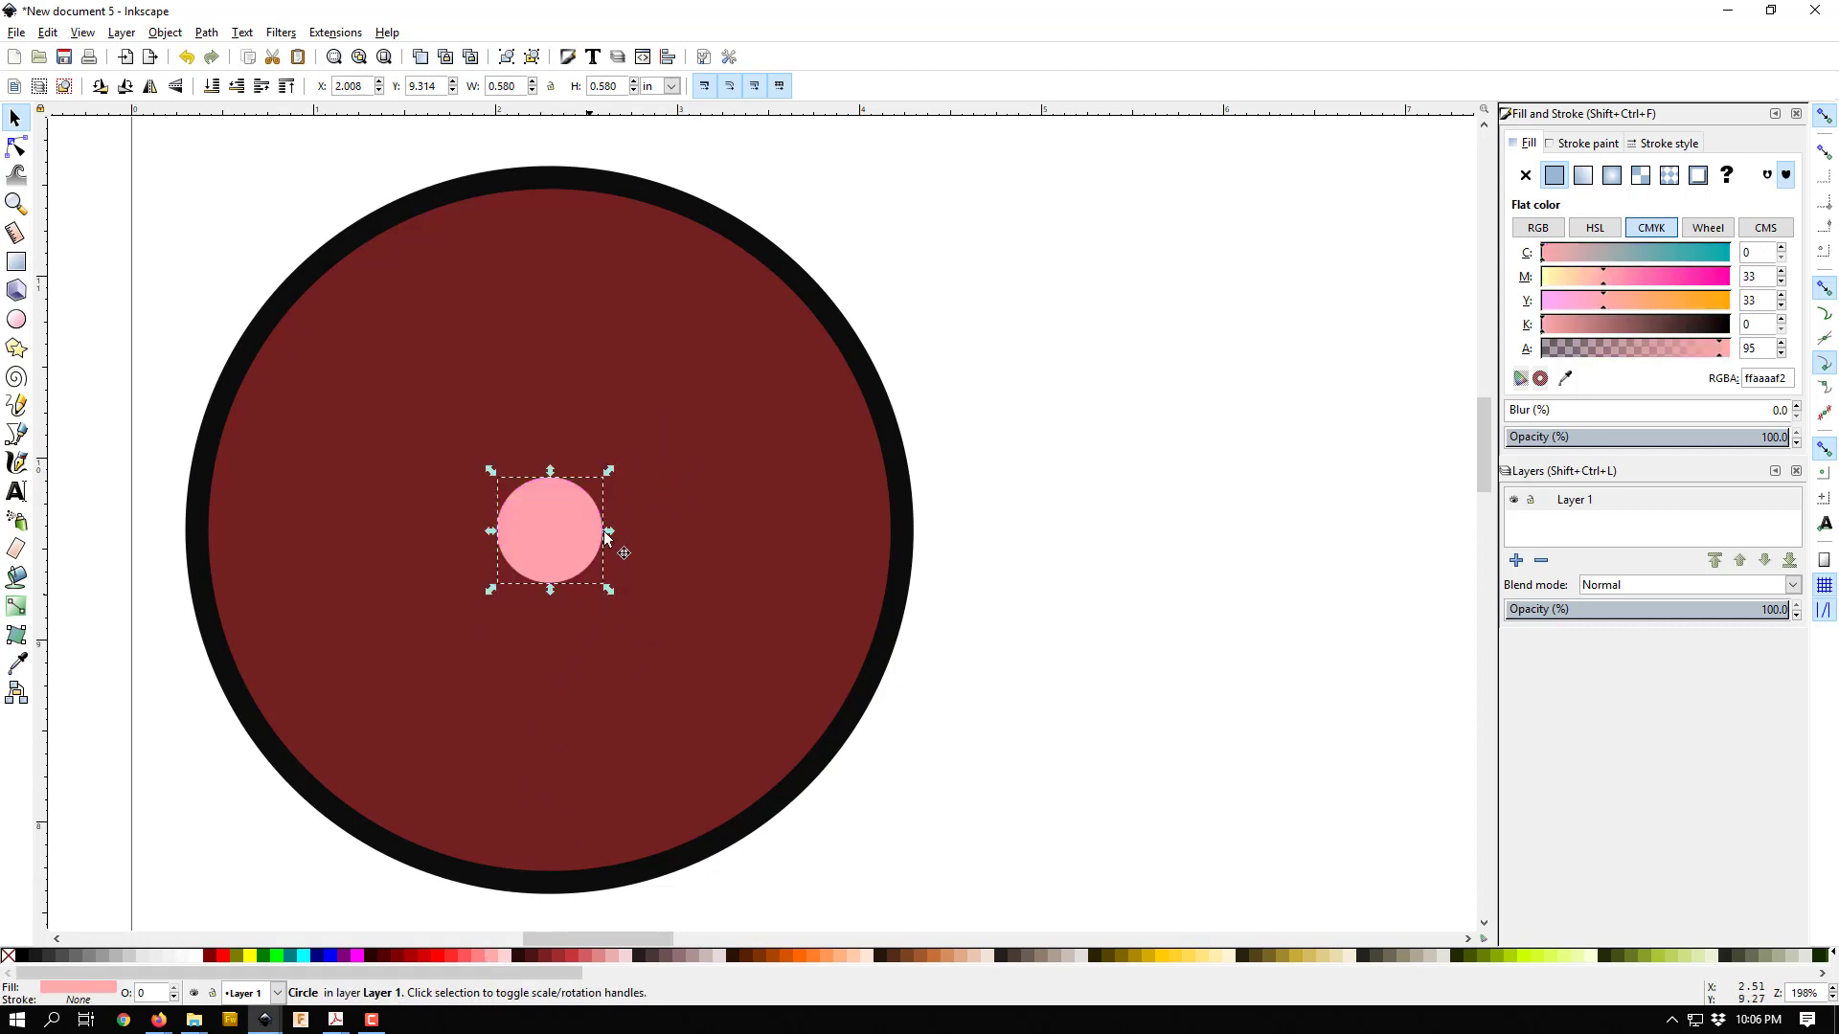
{"action": "left_click_drag", "start_coordinate": [609, 471], "coordinate": [580, 498]}
{"action": "left_click", "coordinate": [1007, 366]}
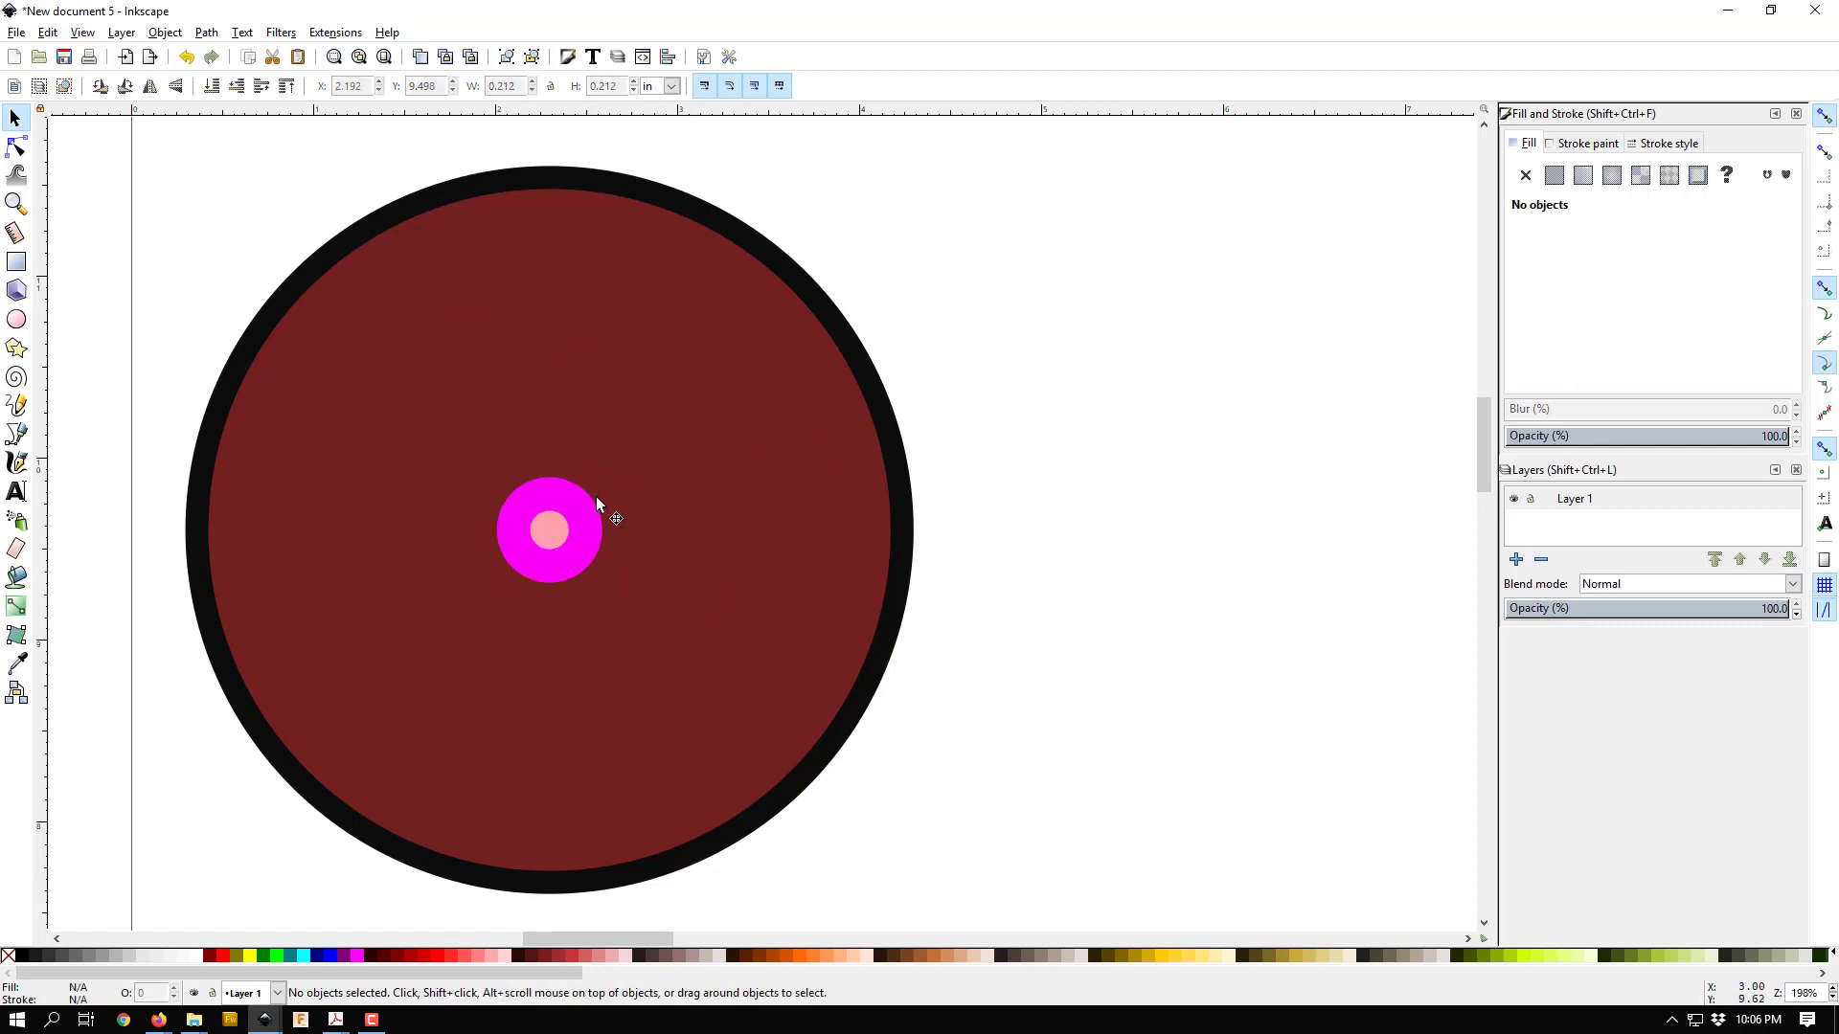
Step: Compare the concentric circles with the finished wheels in New document 3, returning to New document 5
{"action": "left_click", "coordinate": [286, 996]}
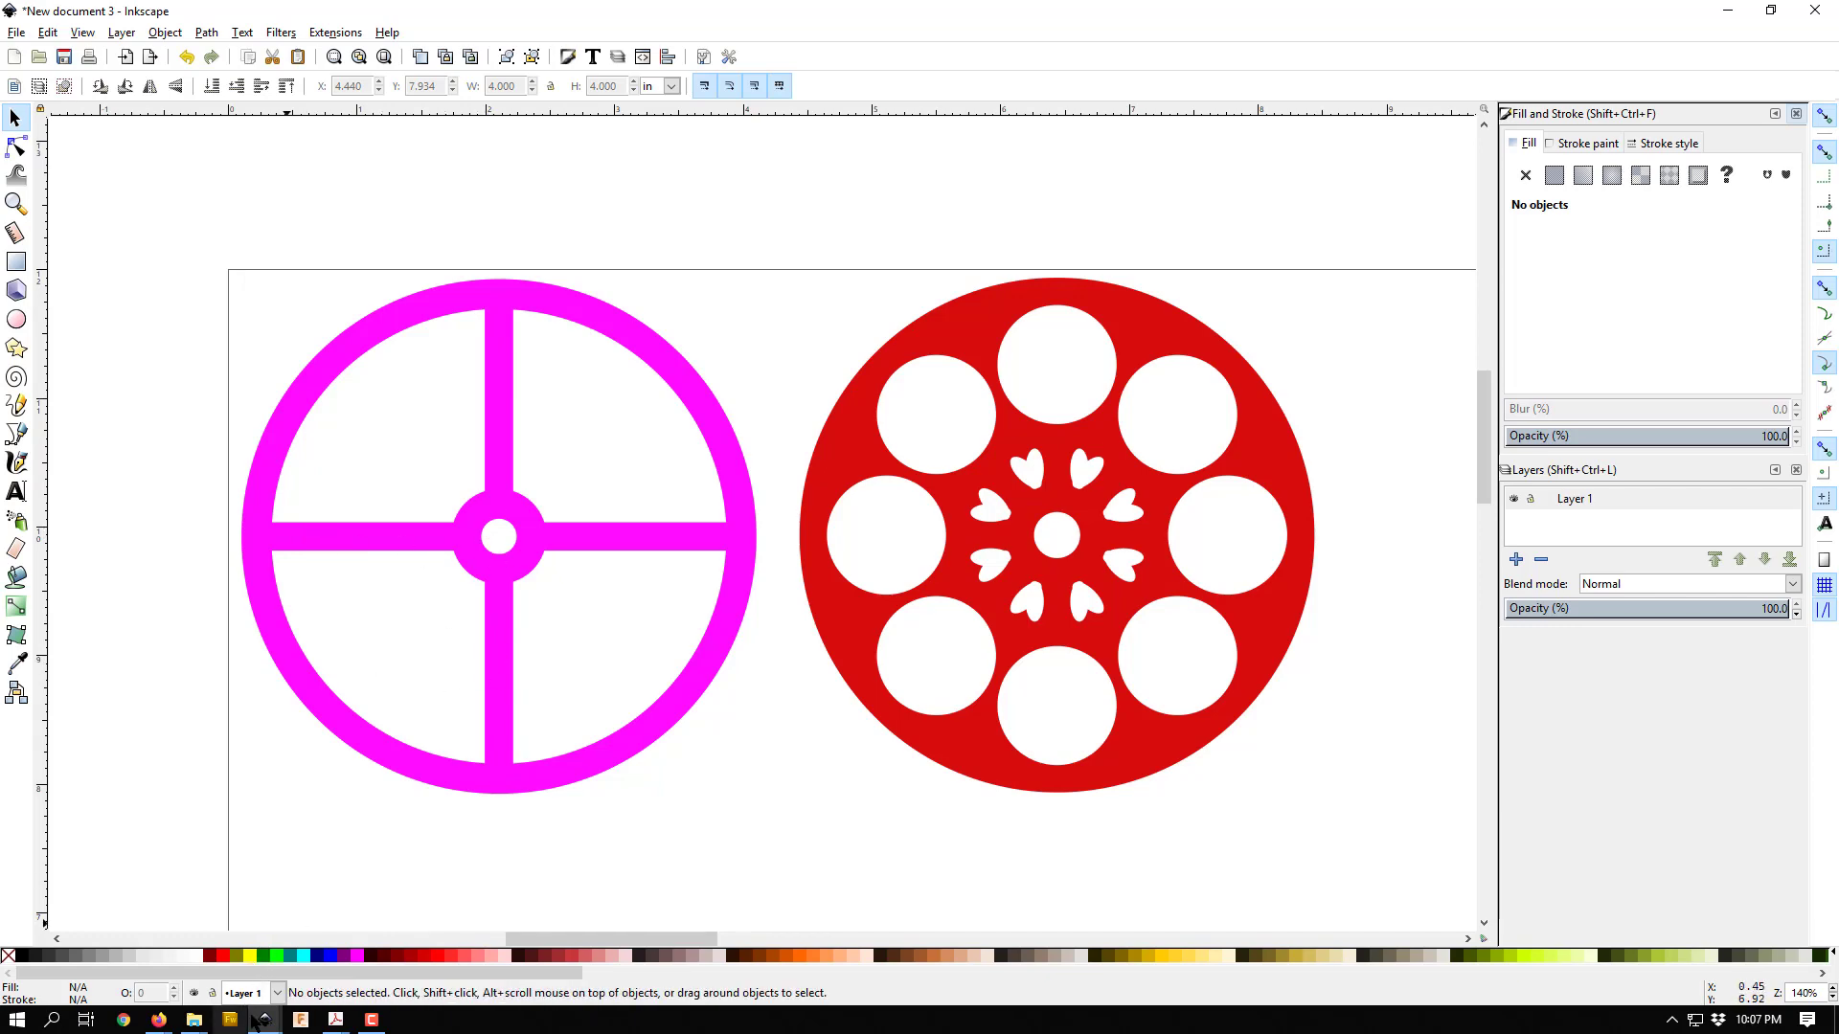
{"action": "mouse_move", "coordinate": [265, 1019]}
{"action": "left_click", "coordinate": [490, 917]}
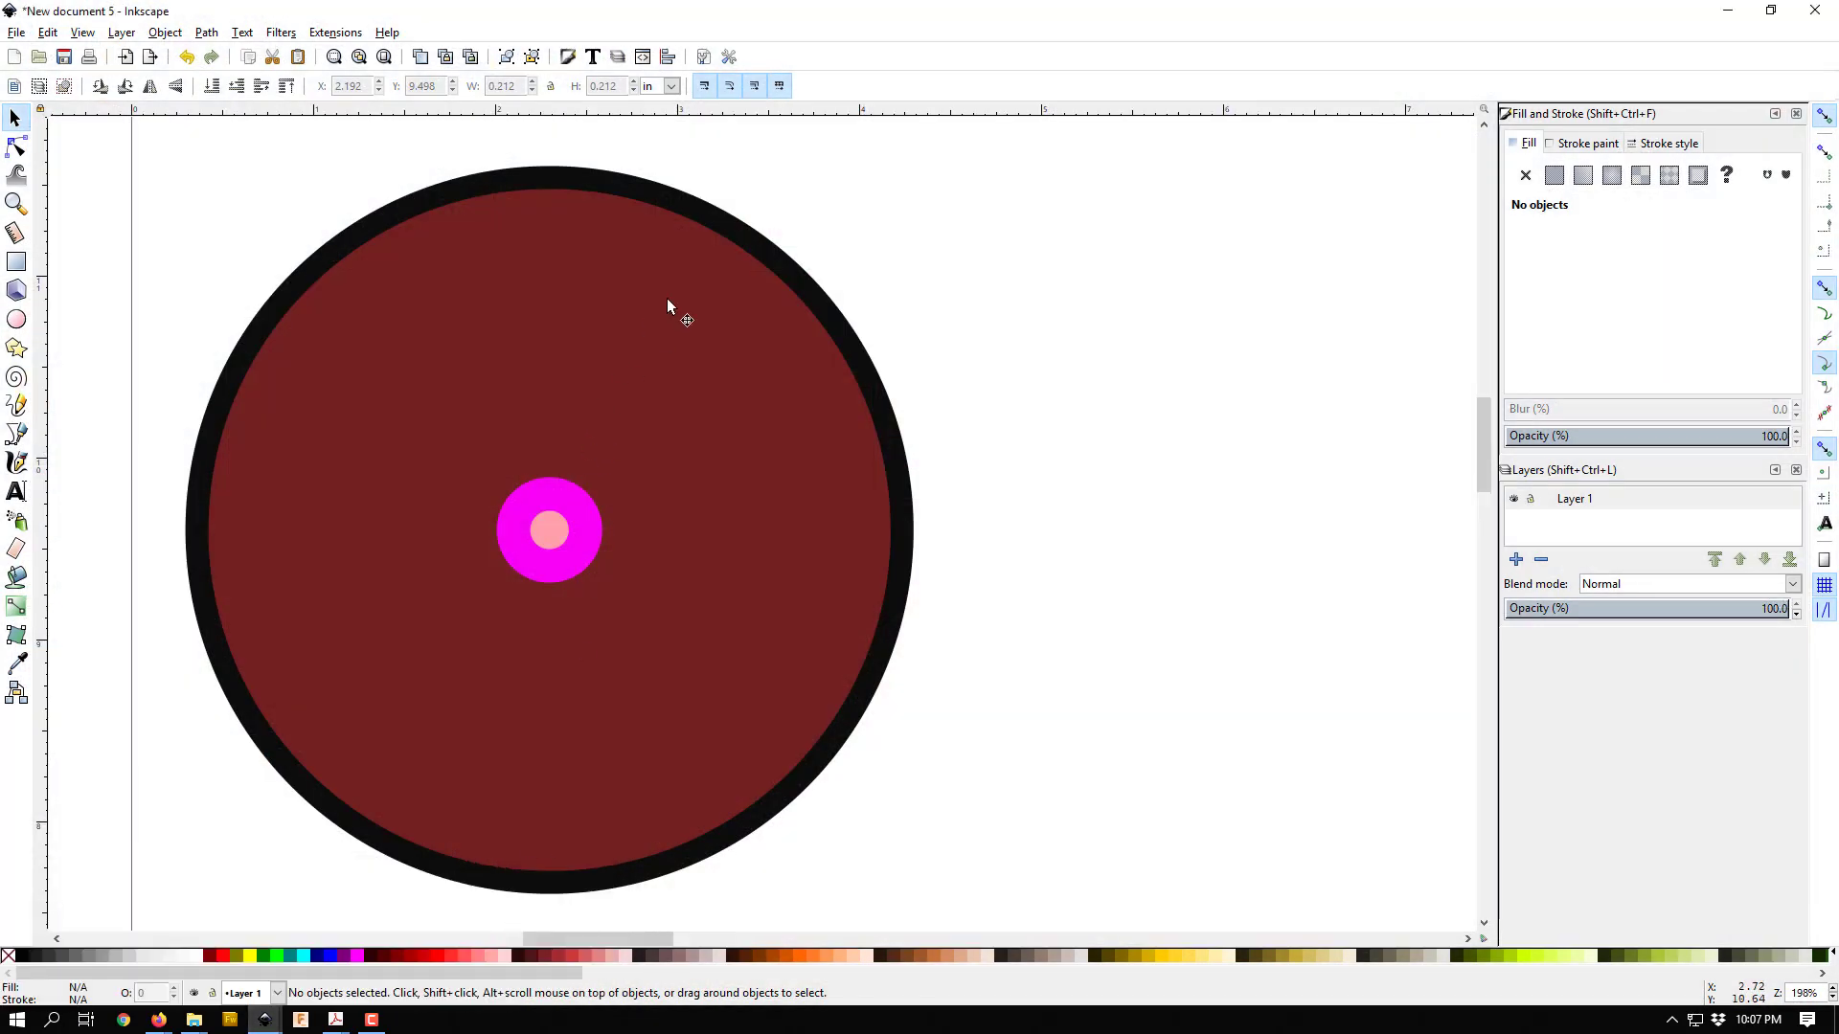
Step: Subtract the dark red circle from the black outer circle with Difference to form a ring
{"action": "left_click", "coordinate": [720, 220]}
{"action": "left_click", "coordinate": [645, 255], "text": "shift"}
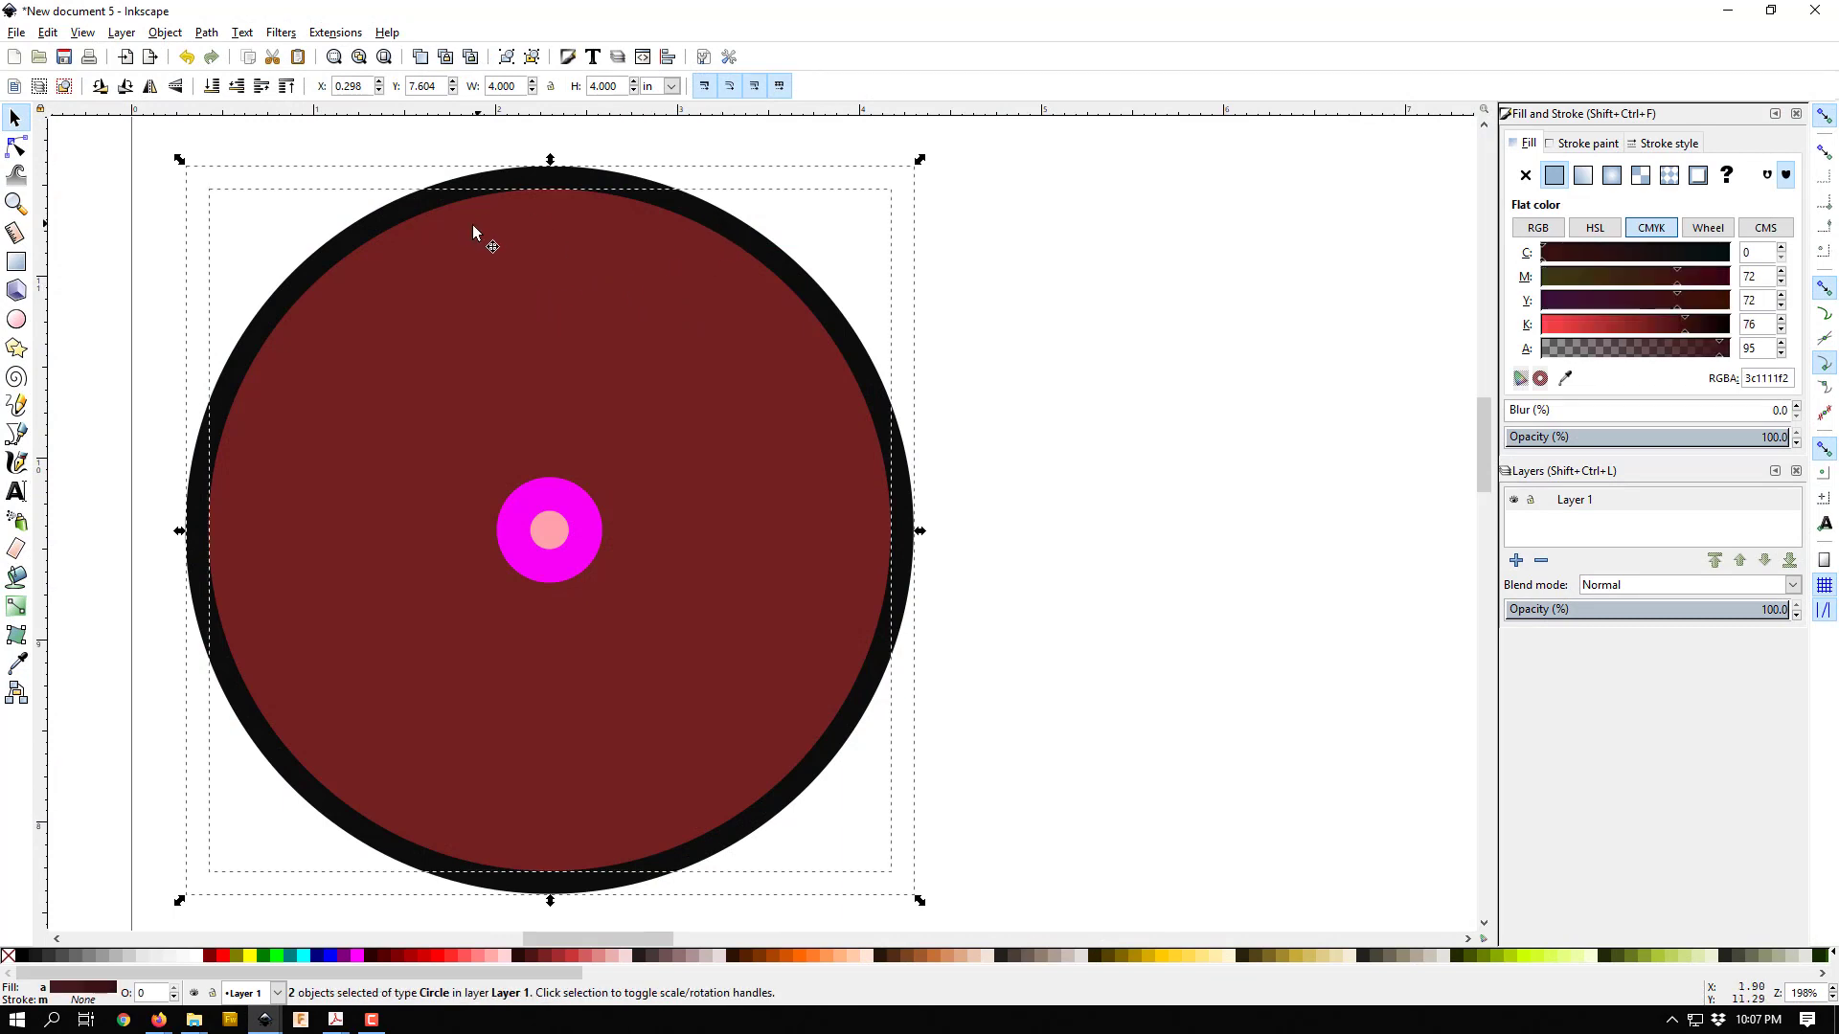
{"action": "left_click", "coordinate": [206, 31]}
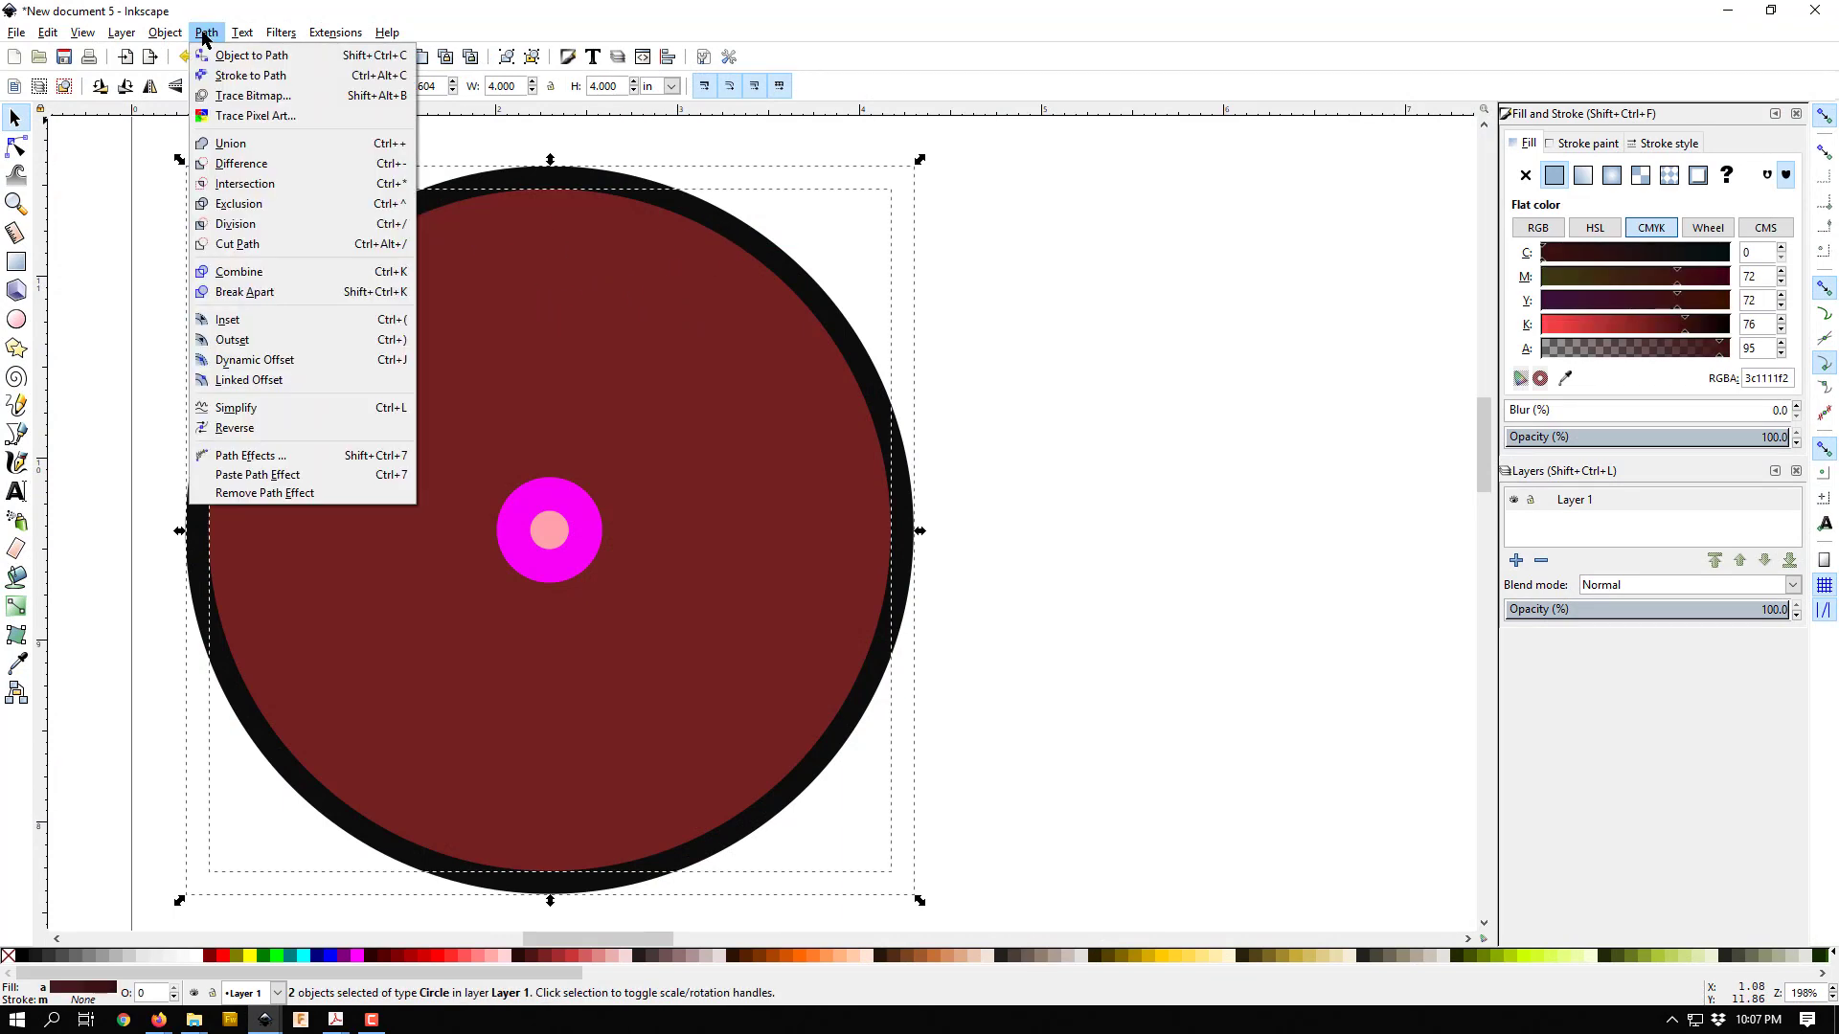
{"action": "left_click", "coordinate": [254, 171]}
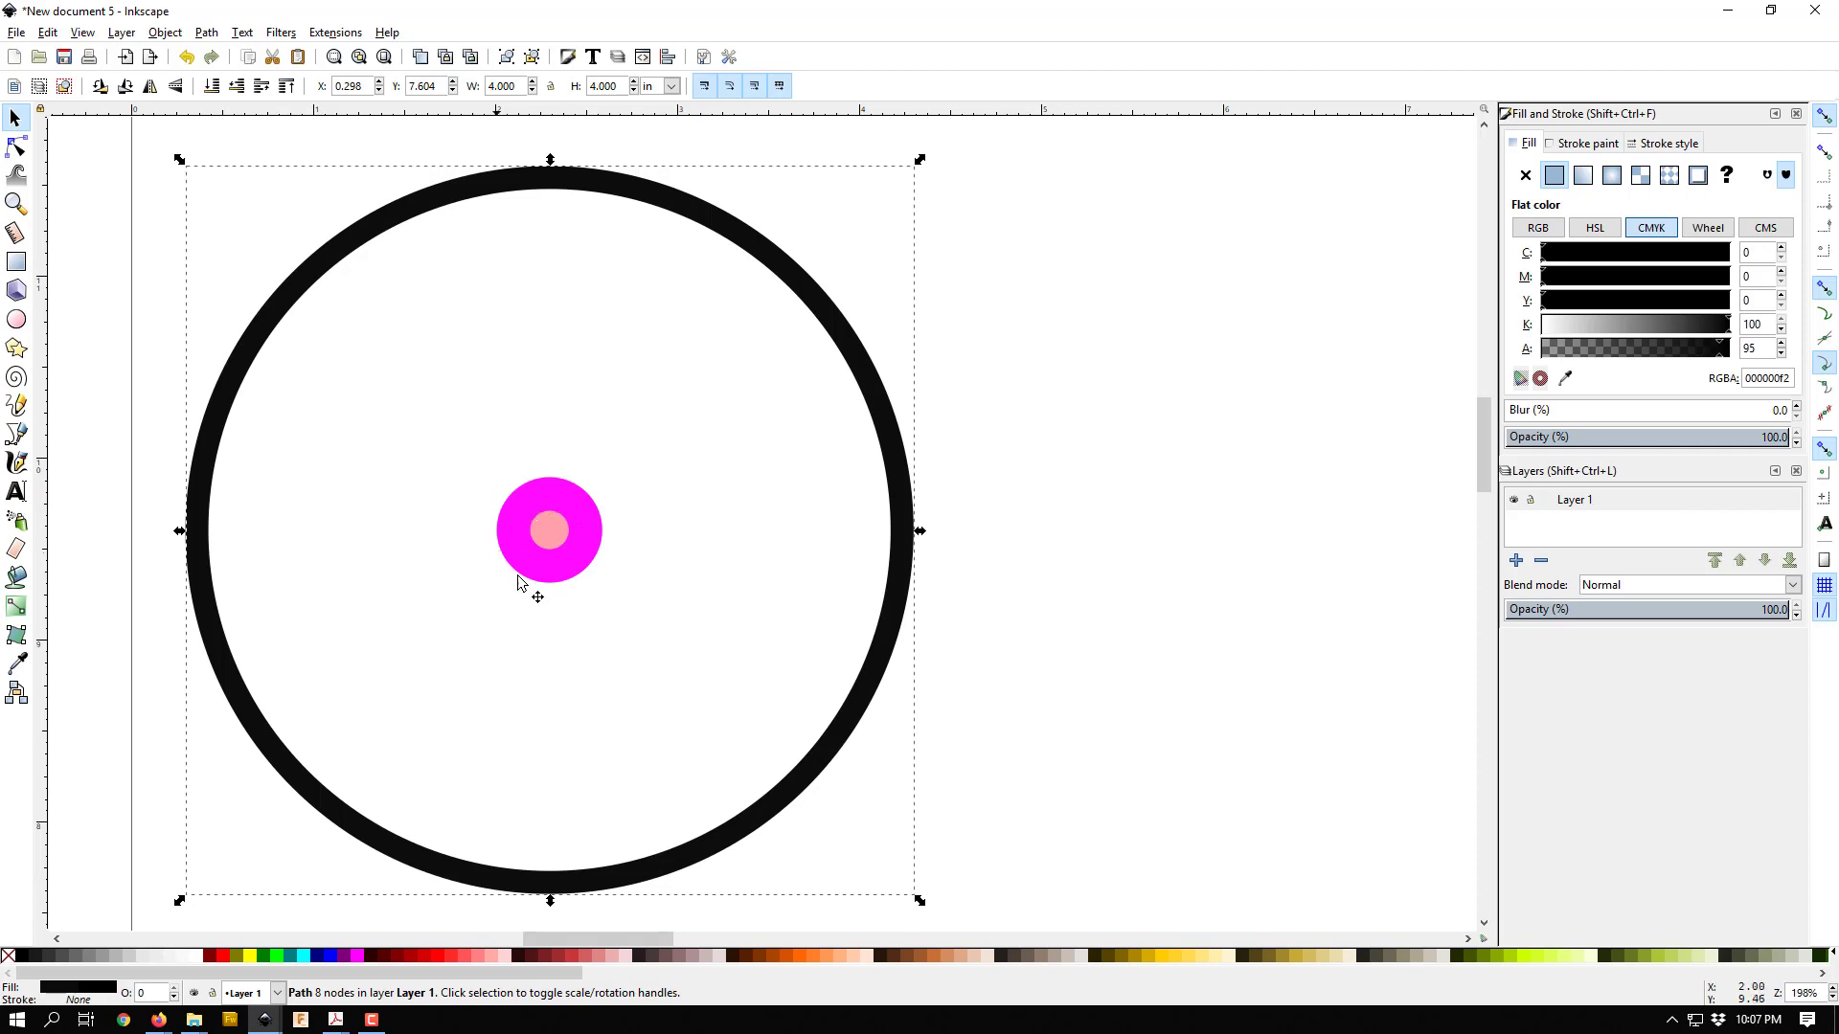
Step: Change the fill of the small pink circle at the hub's centre to yellow
{"action": "left_click", "coordinate": [551, 536]}
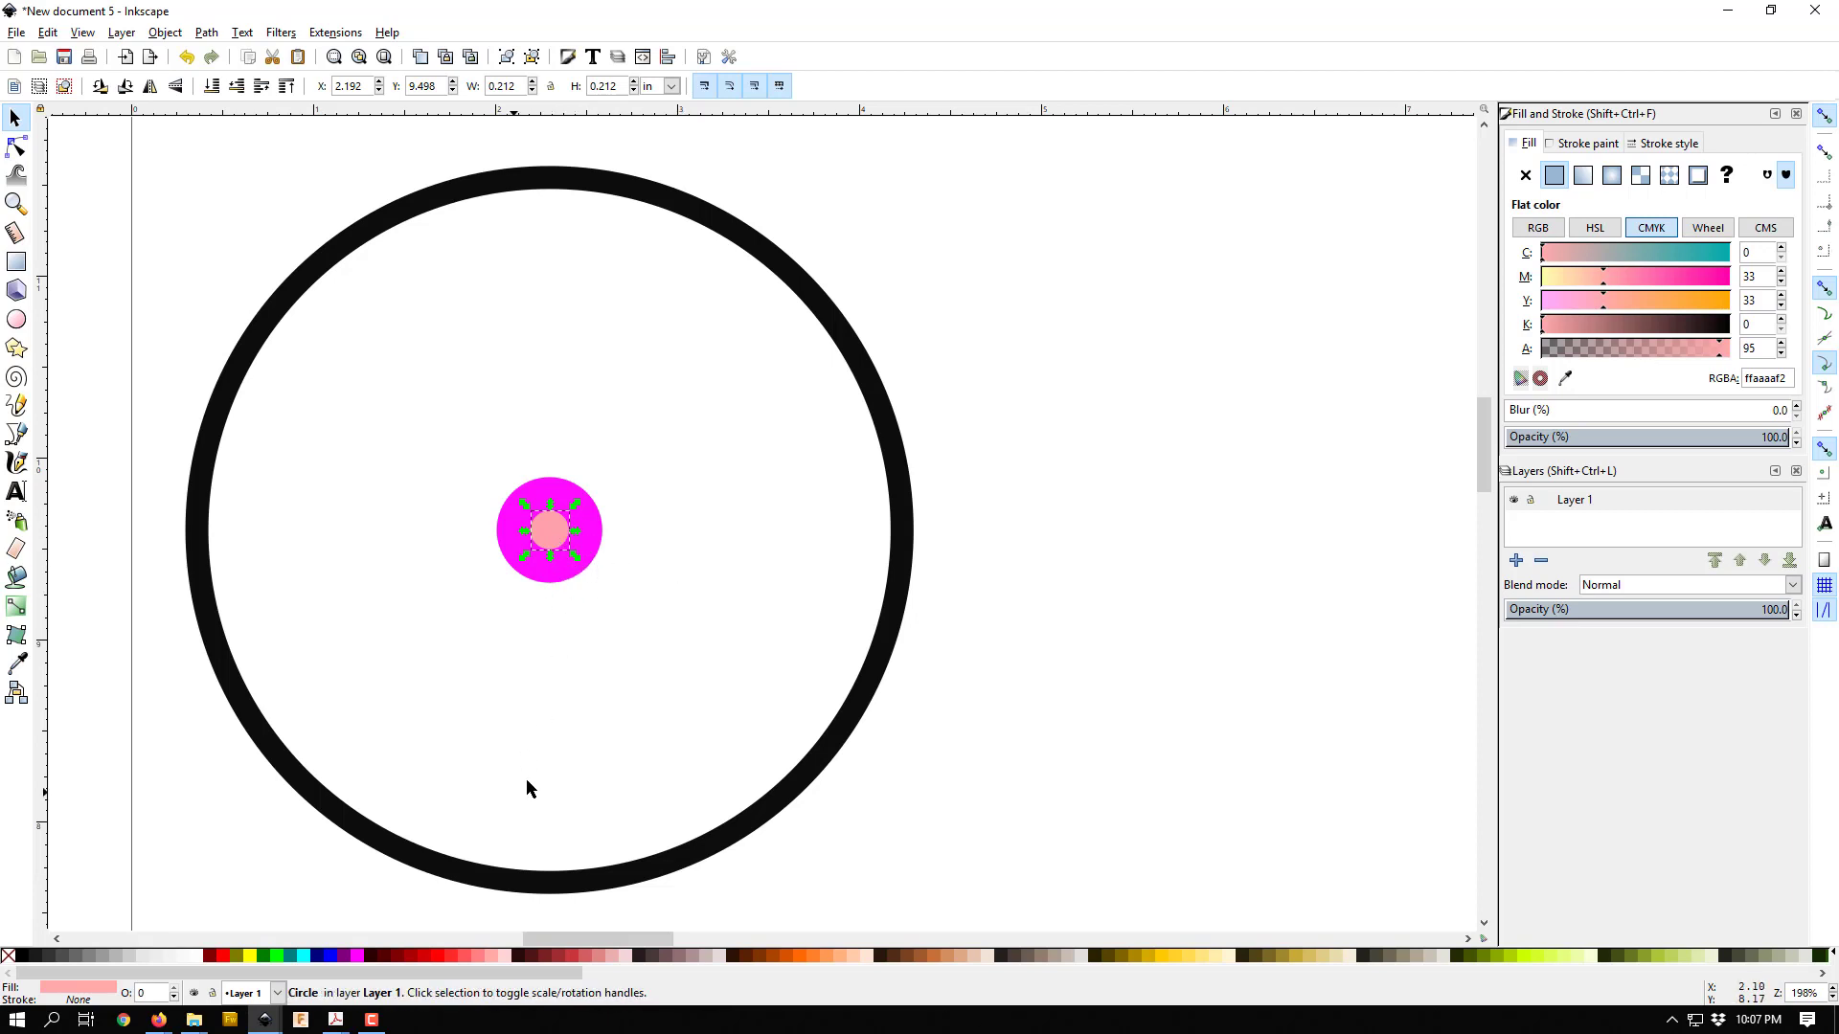
{"action": "left_click", "coordinate": [252, 956]}
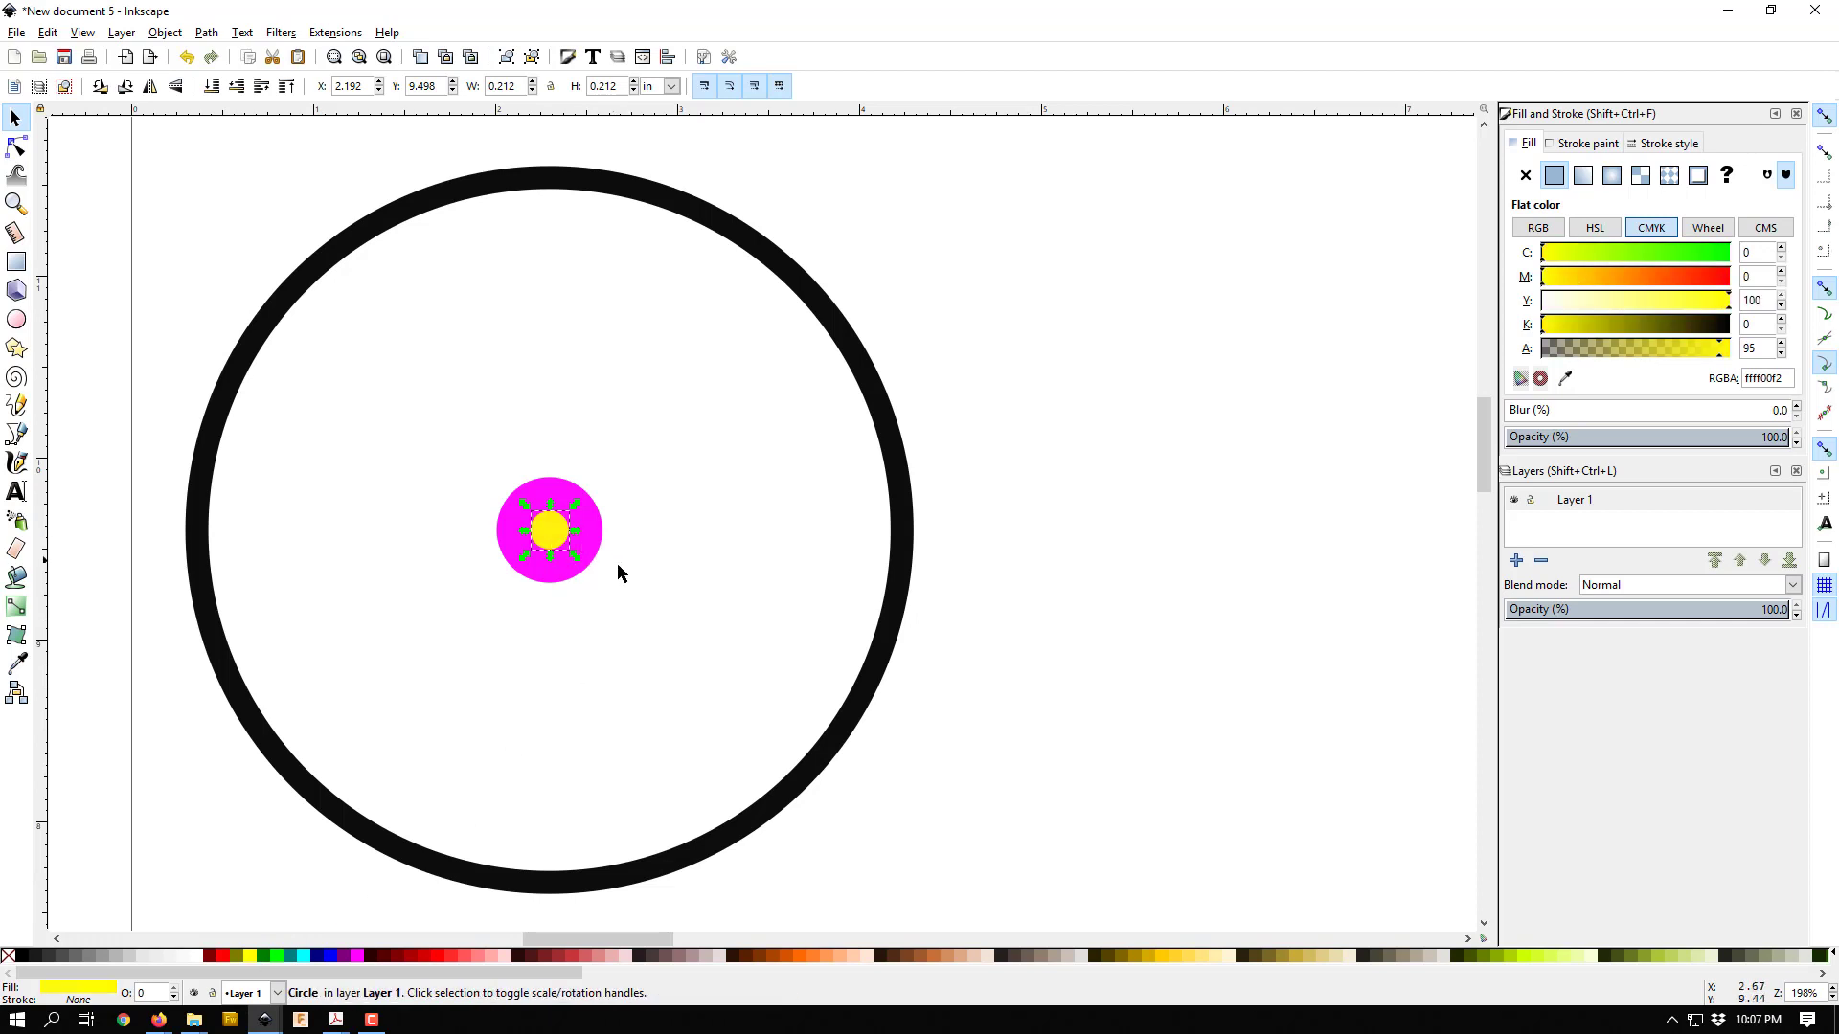
{"action": "left_click", "coordinate": [707, 559]}
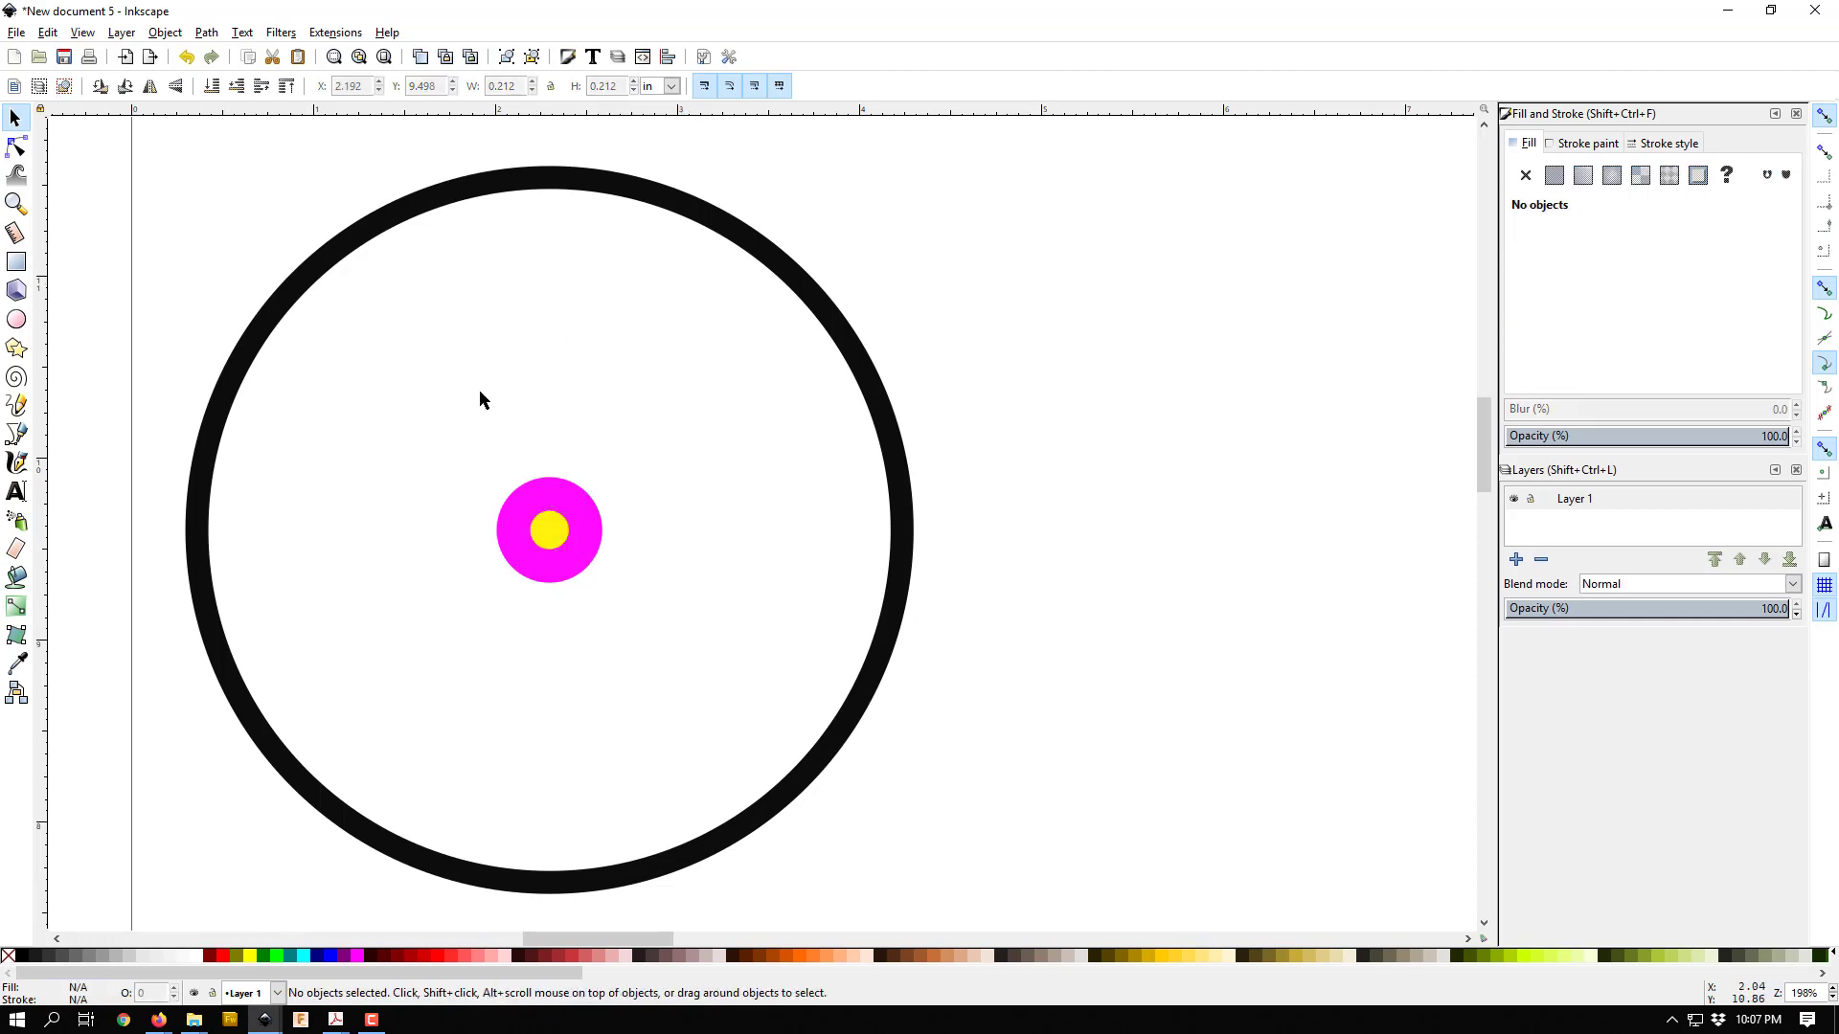
Step: Draw a vertical red rectangle about 0.25 by 3.9 in across the ring as a spoke, and select it
{"action": "left_click", "coordinate": [16, 261]}
{"action": "mouse_move", "coordinate": [542, 188]}
{"action": "left_mouse_down"}
{"action": "mouse_move", "coordinate": [526, 176]}
{"action": "mouse_move", "coordinate": [591, 288]}
{"action": "mouse_move", "coordinate": [608, 615]}
{"action": "mouse_move", "coordinate": [577, 652]}
{"action": "mouse_move", "coordinate": [571, 274]}
{"action": "mouse_move", "coordinate": [537, 177]}
{"action": "mouse_move", "coordinate": [566, 193]}
{"action": "mouse_move", "coordinate": [620, 550]}
{"action": "mouse_move", "coordinate": [589, 882]}
{"action": "mouse_move", "coordinate": [572, 885]}
{"action": "left_mouse_up"}
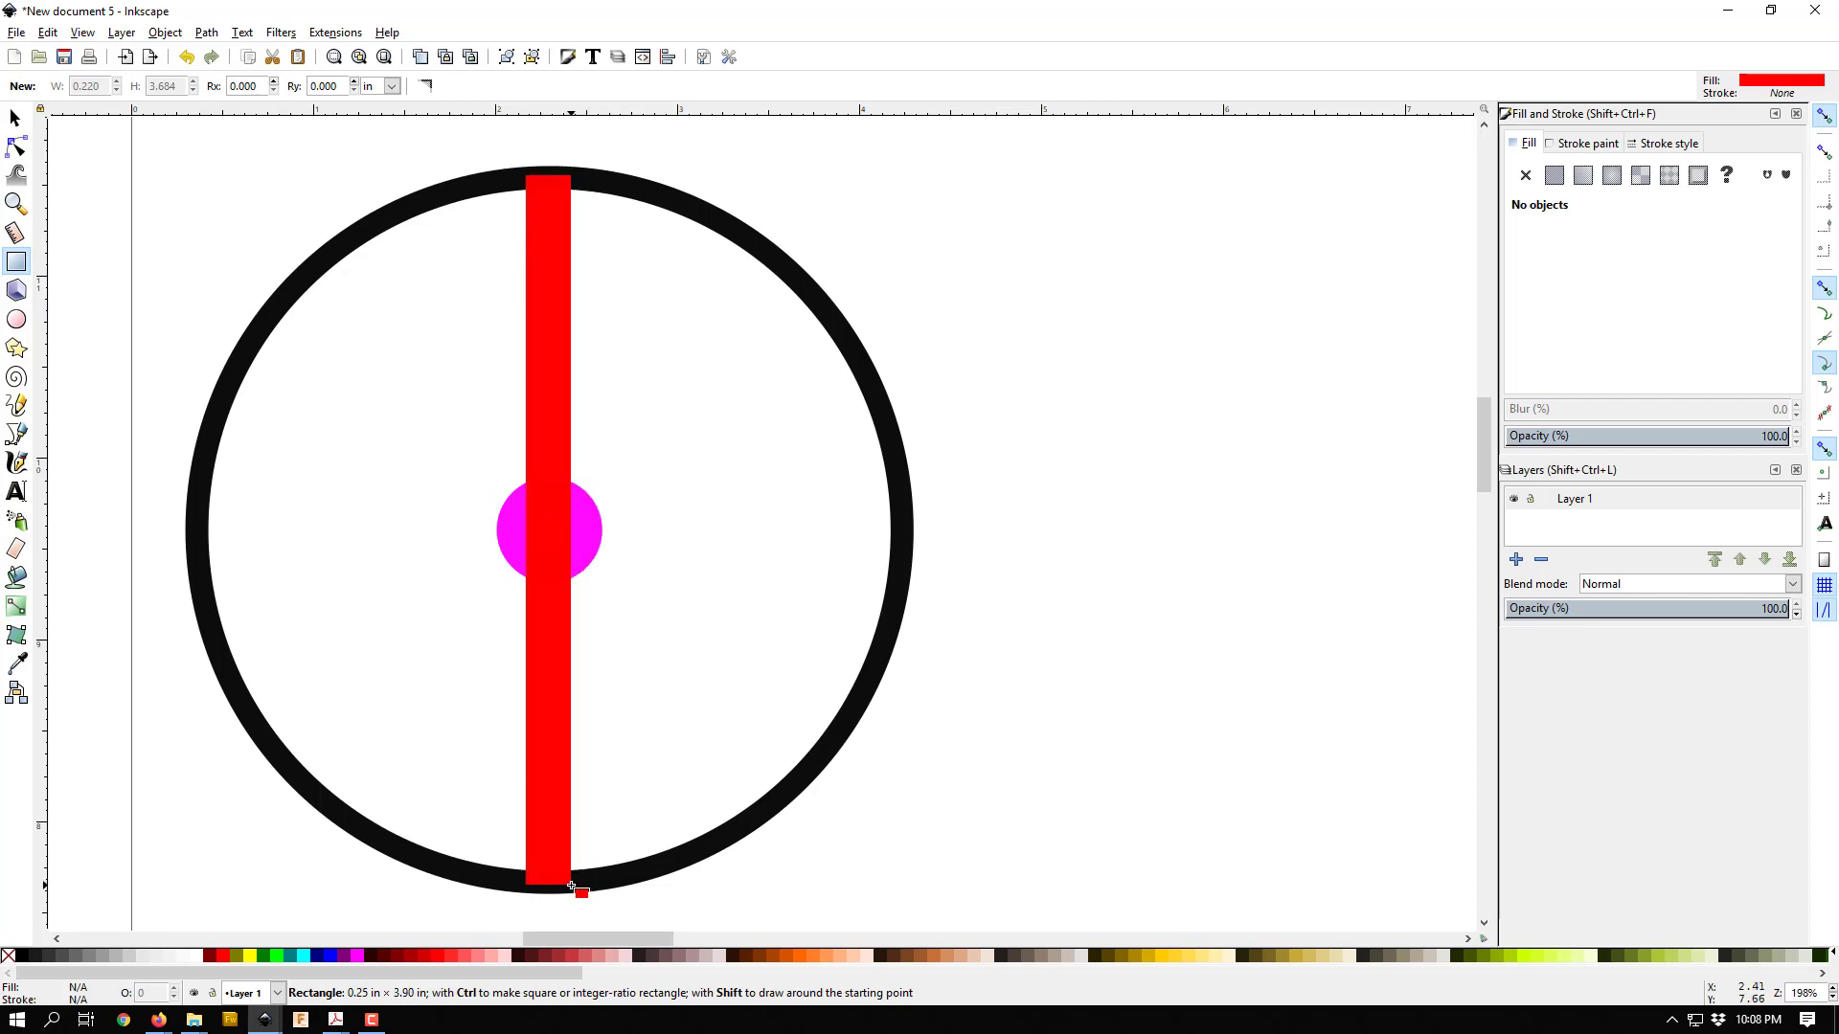
{"action": "left_click_drag", "start_coordinate": [572, 887], "coordinate": [575, 887]}
{"action": "left_click", "coordinate": [15, 119]}
{"action": "left_click", "coordinate": [540, 450]}
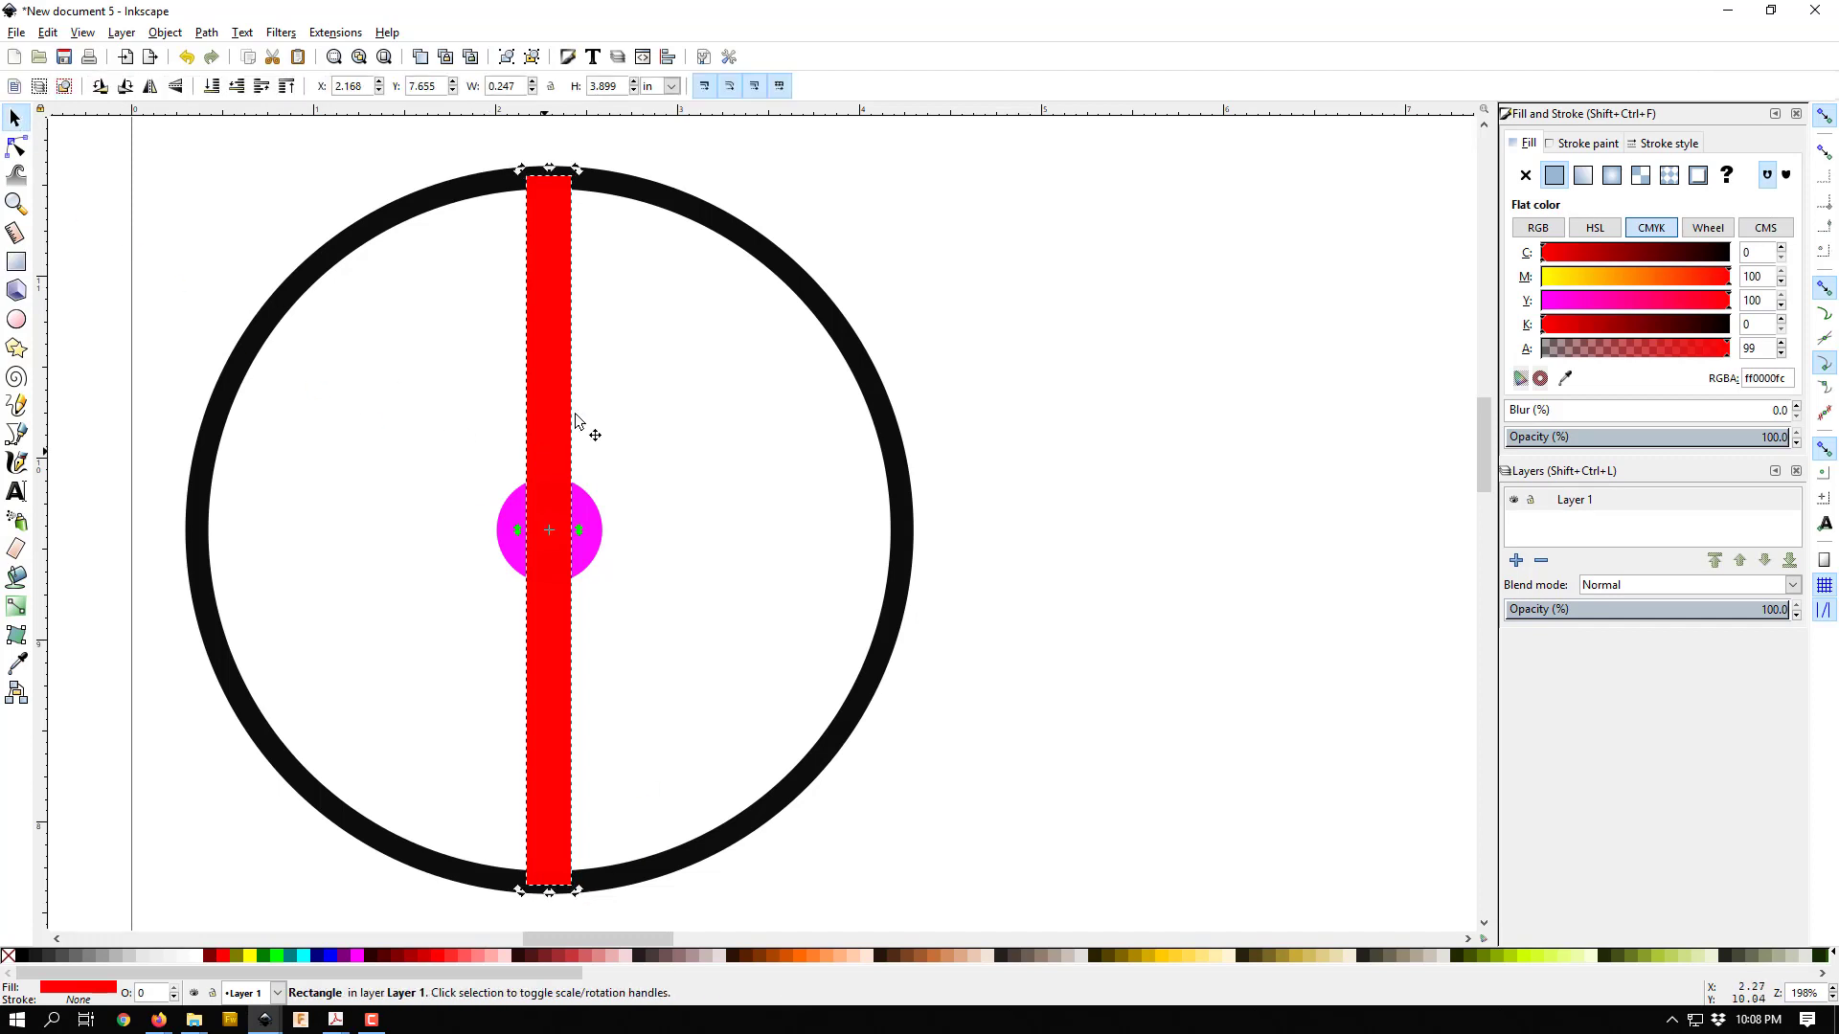
Step: Set the red spoke's width to 0.2 in
{"action": "double_click", "coordinate": [509, 86]}
{"action": "type", "text": "2"}
{"action": "key", "text": "Return"}
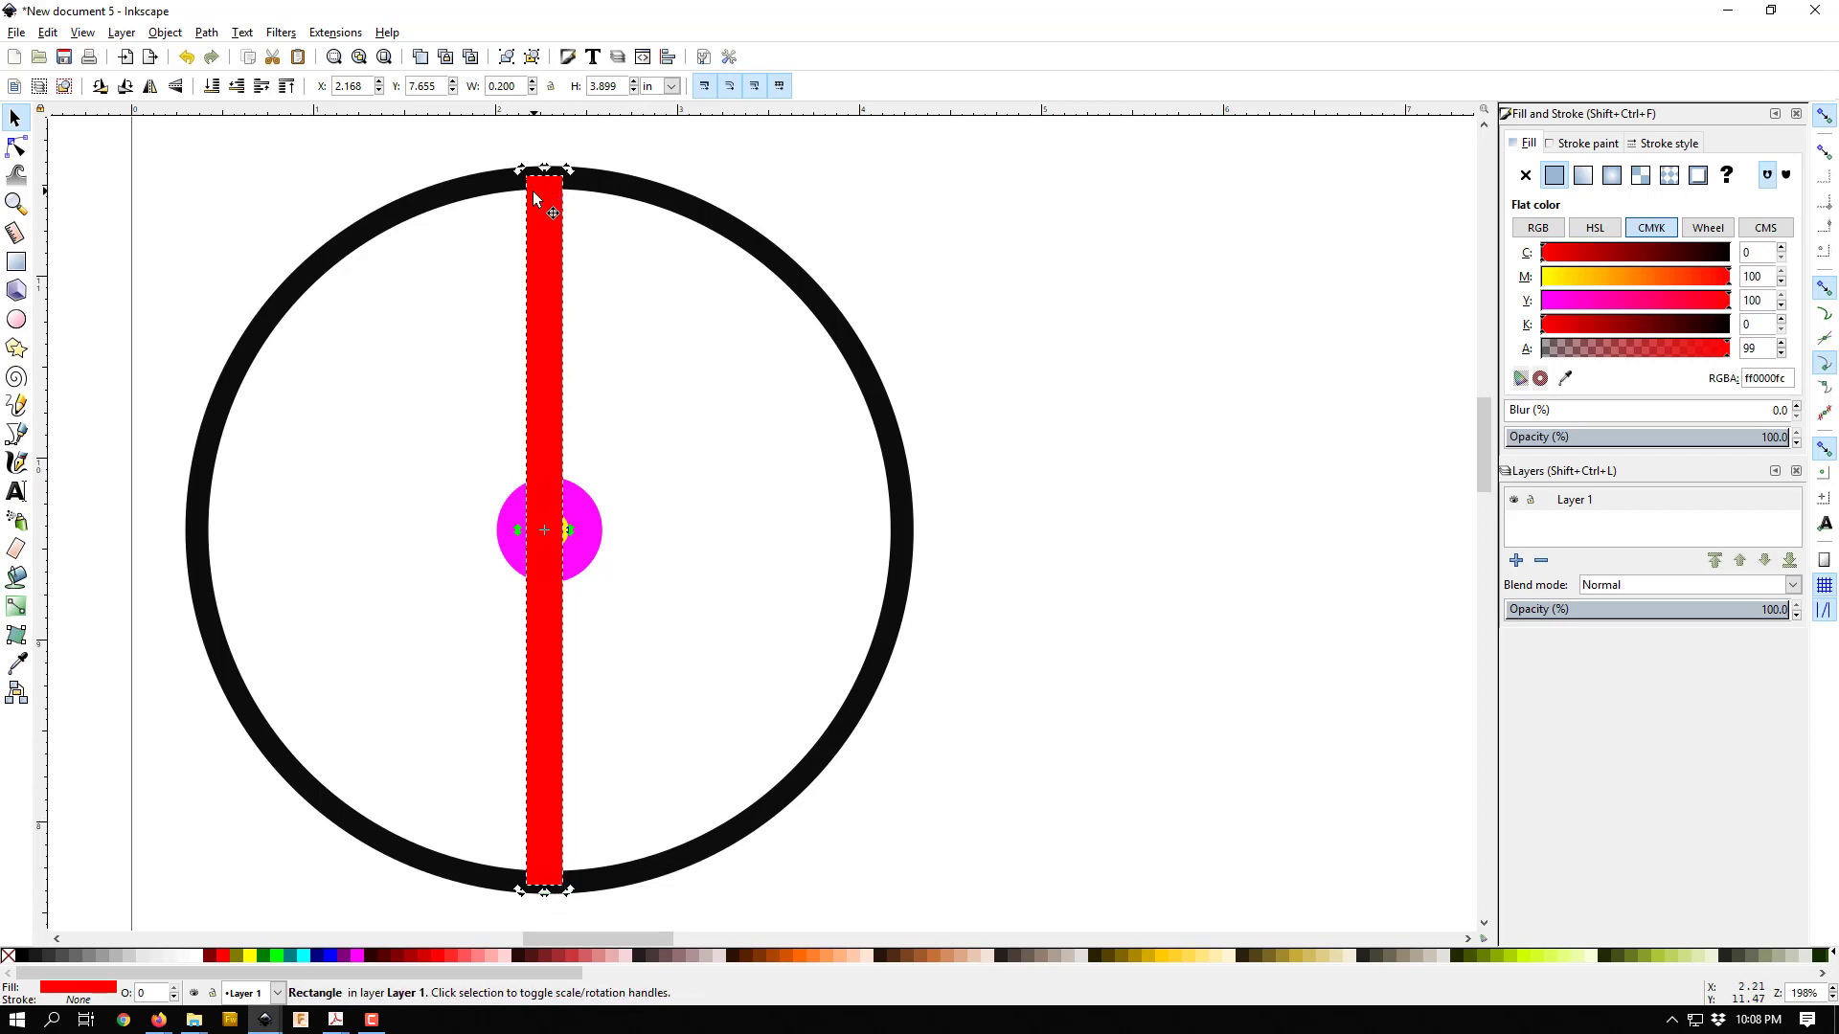
Step: Centre the red spoke on the black ring horizontally and vertically, aligning relative to the first selected object
{"action": "left_click", "coordinate": [637, 177]}
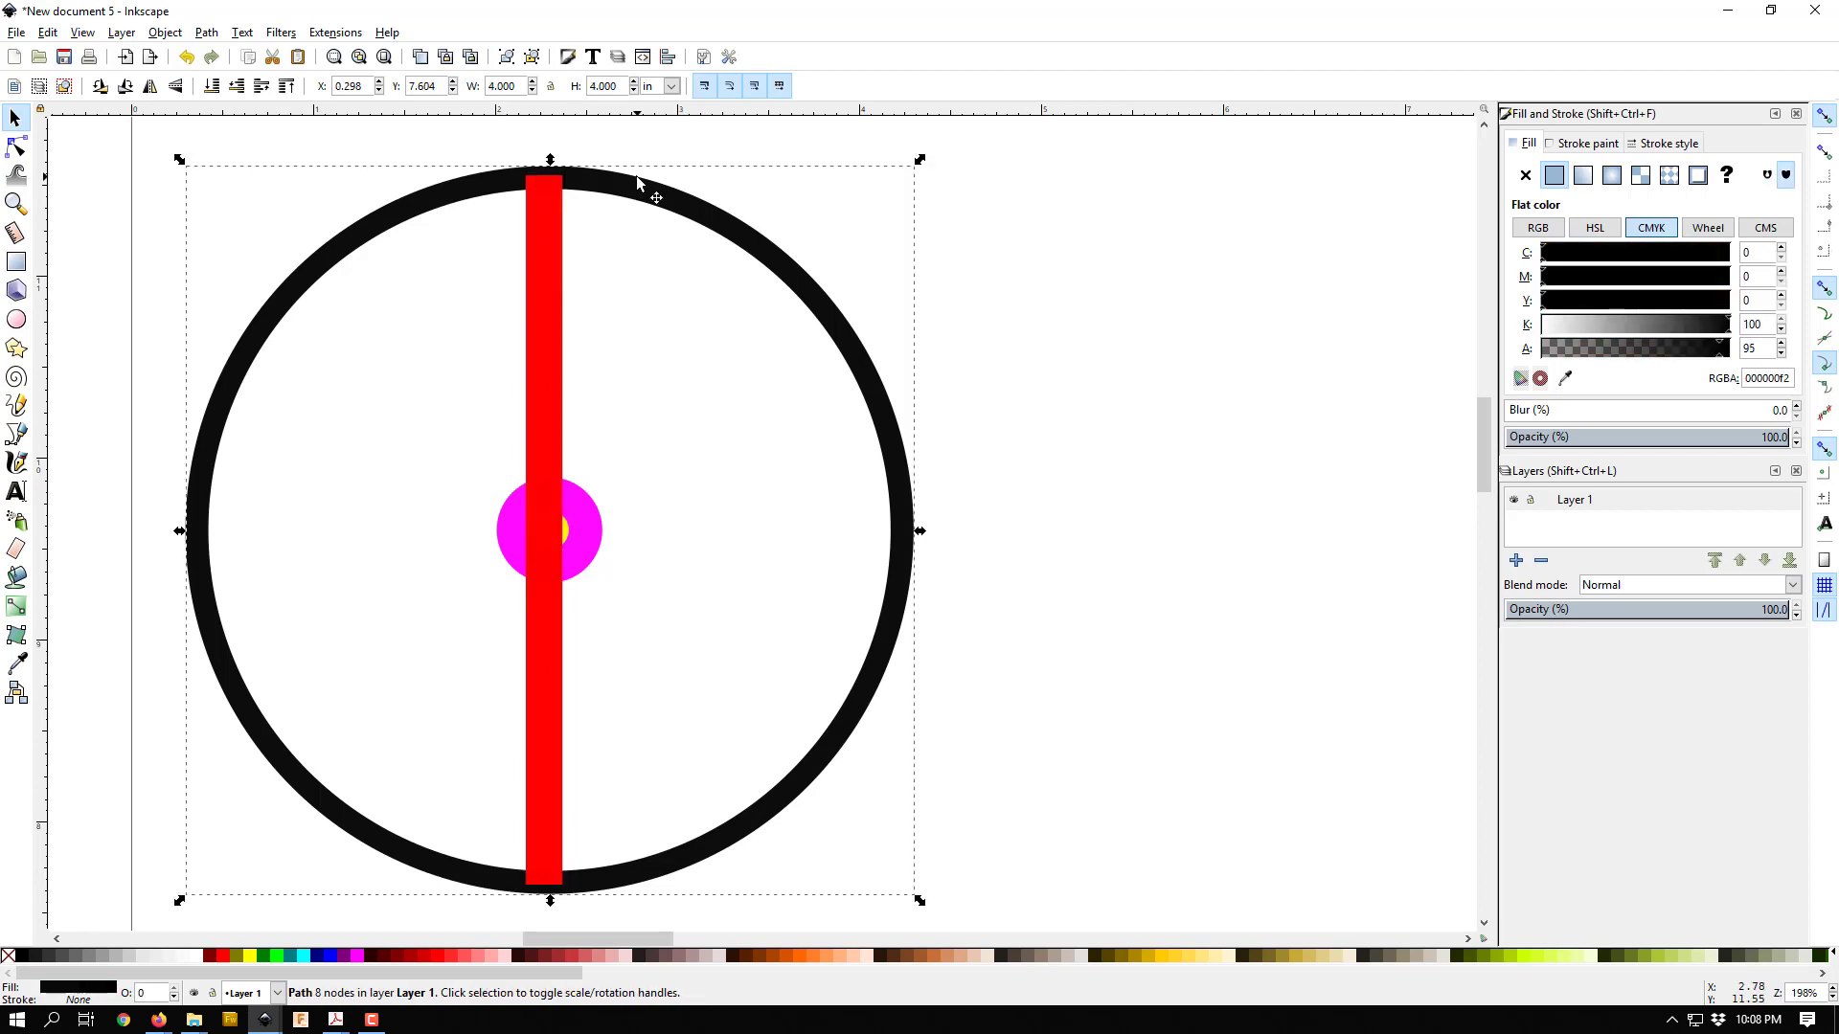
{"action": "left_click", "coordinate": [543, 218], "text": "shift"}
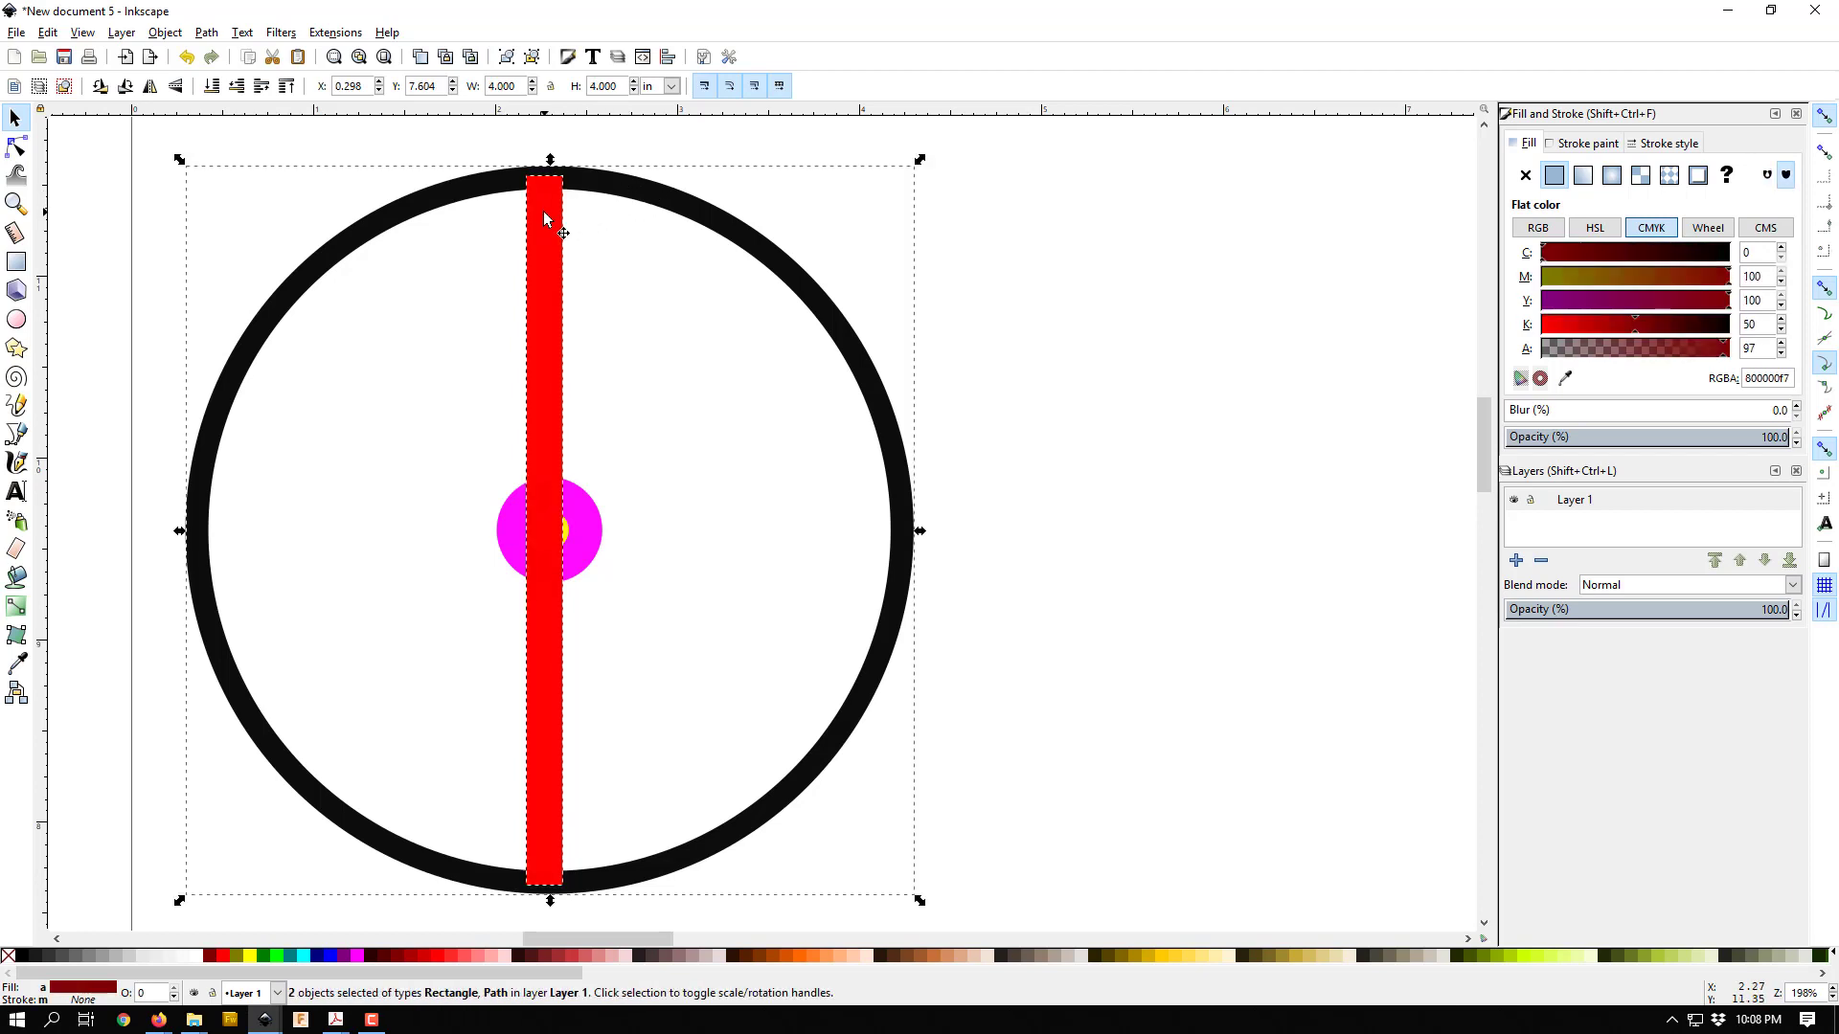
{"action": "key", "text": "ctrl+shift+a"}
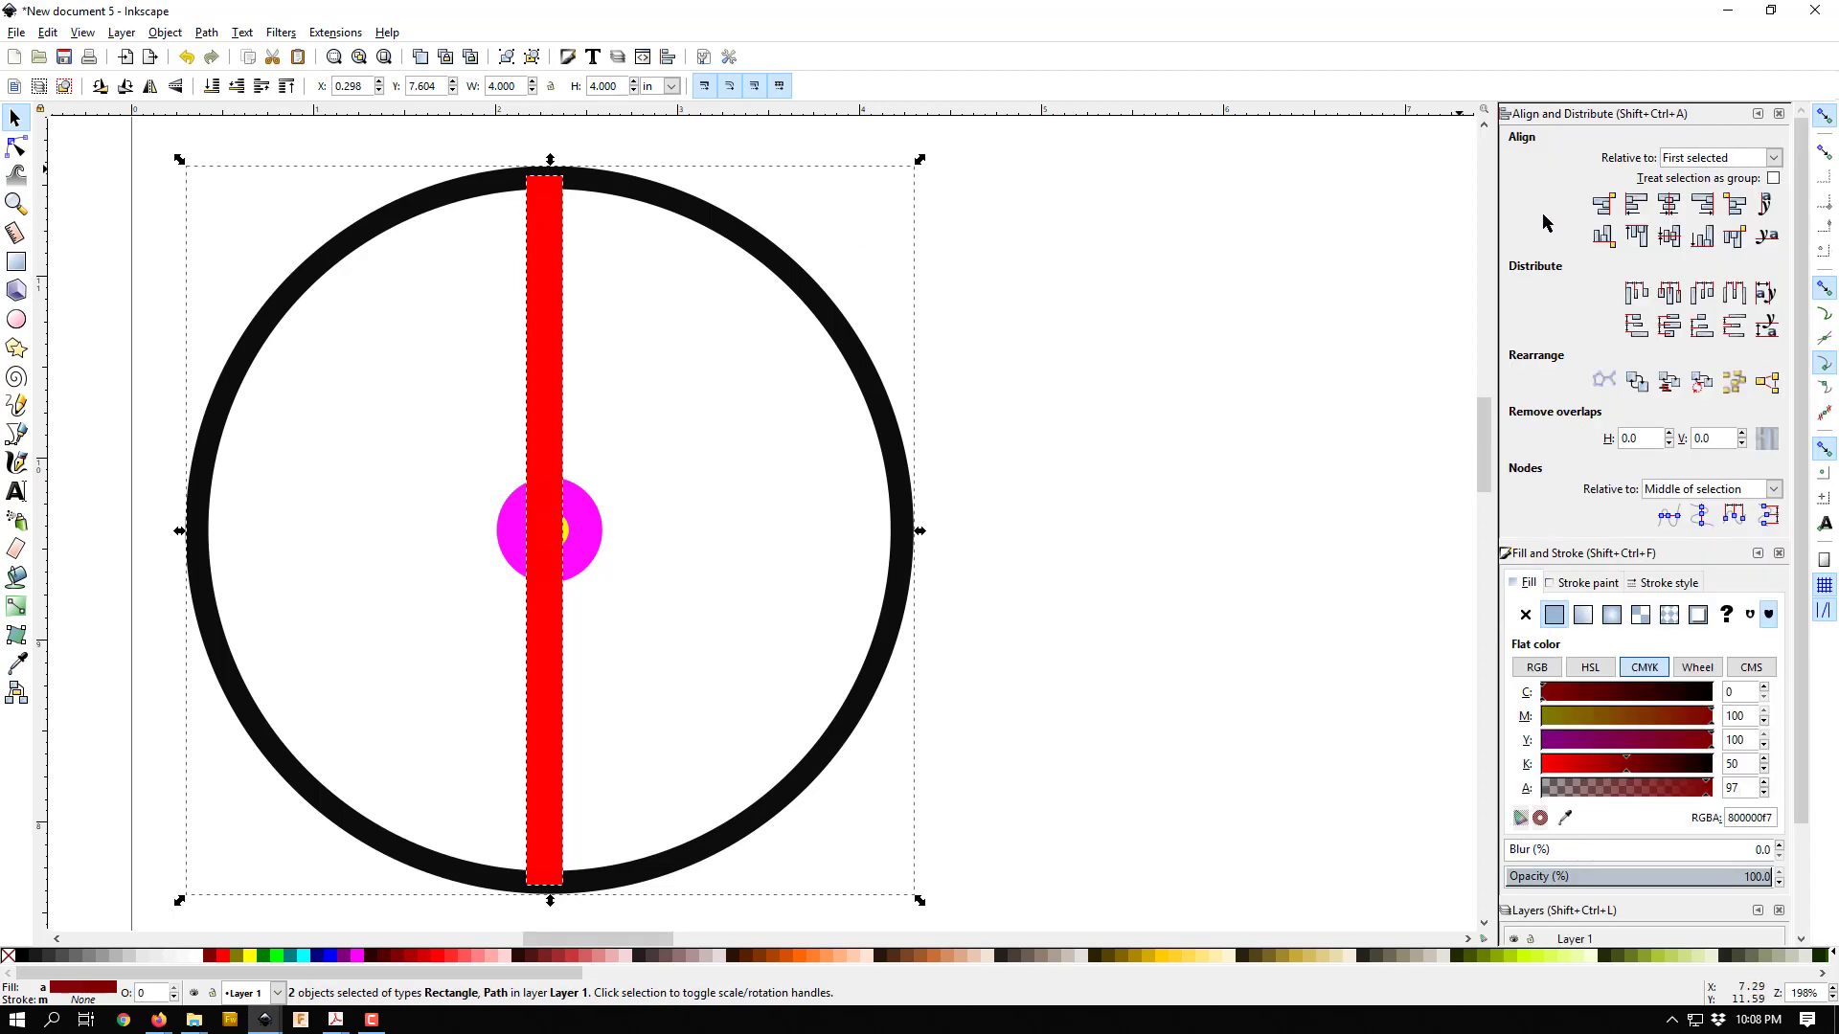
{"action": "left_click", "coordinate": [1672, 205]}
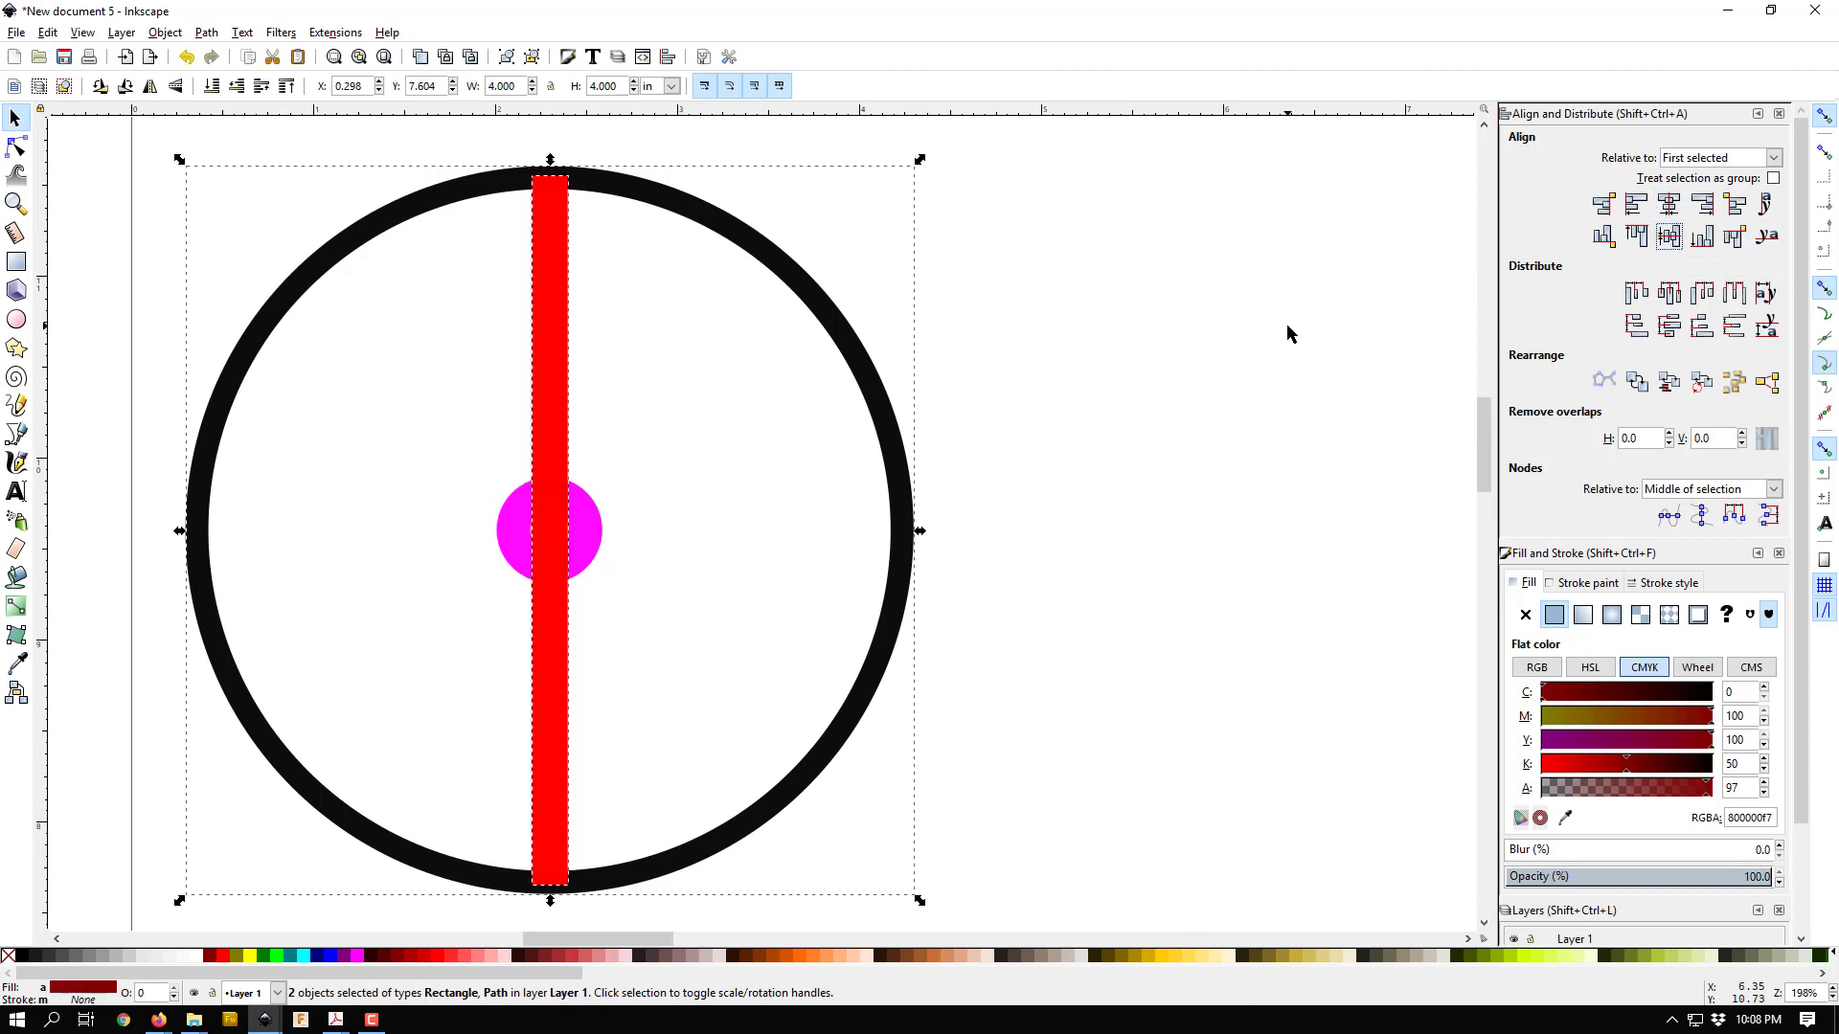
{"action": "left_click", "coordinate": [1015, 442]}
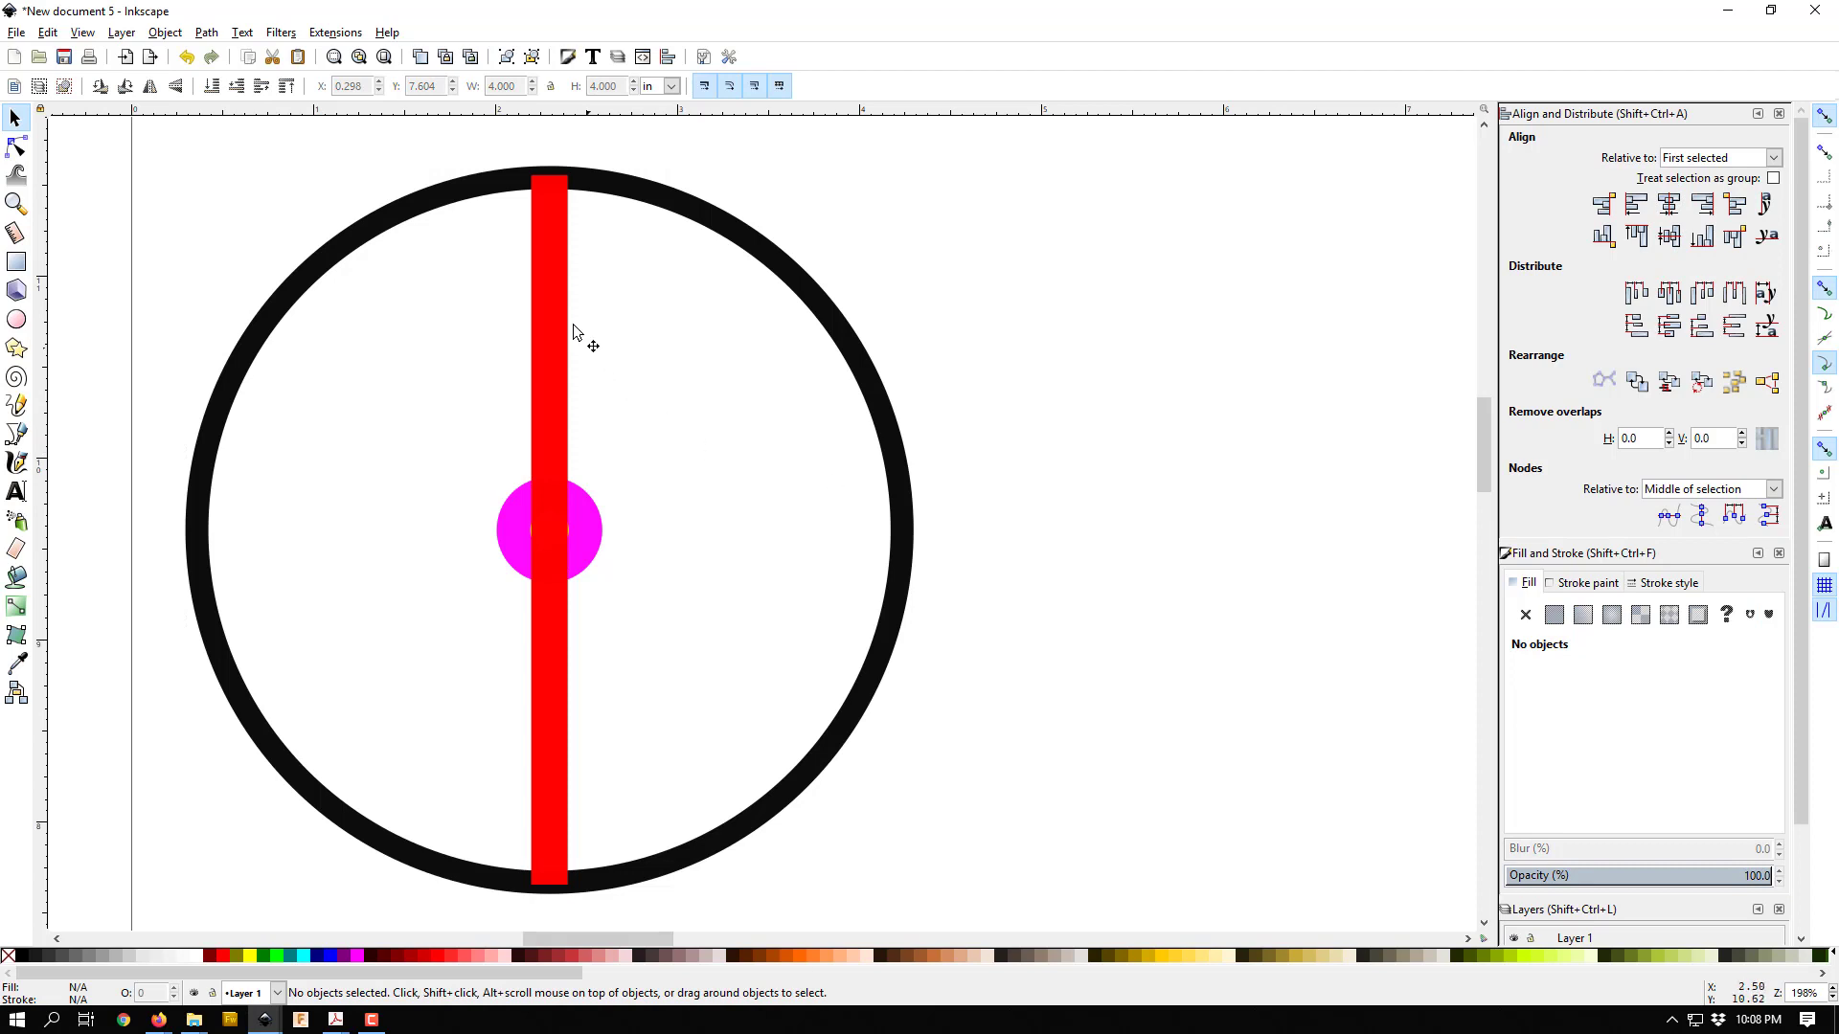
Step: Rotate the red spoke about its centre until it lies nearly horizontal, slanting slightly up to the right
{"action": "left_click", "coordinate": [552, 291]}
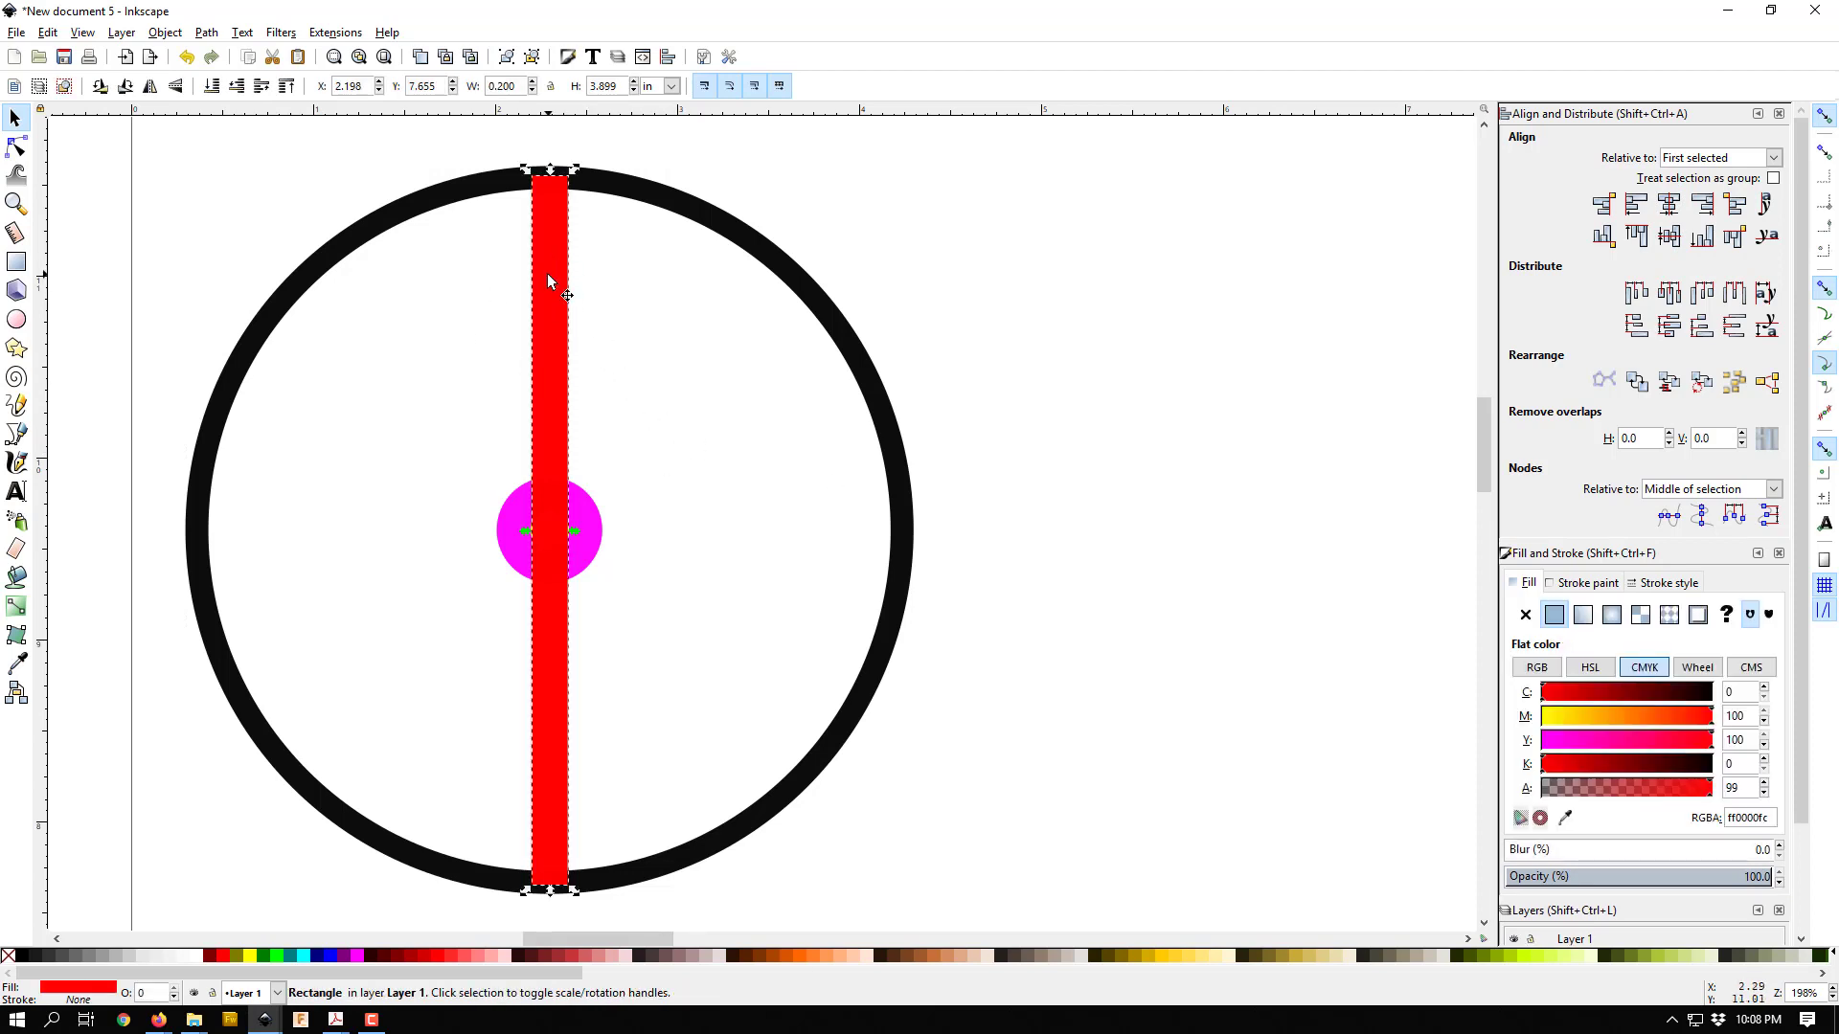
{"action": "left_click", "coordinate": [552, 282]}
{"action": "left_click", "coordinate": [762, 176]}
{"action": "left_click", "coordinate": [563, 306]}
{"action": "left_click_drag", "start_coordinate": [572, 170], "coordinate": [623, 576]}
{"action": "left_click", "coordinate": [558, 249]}
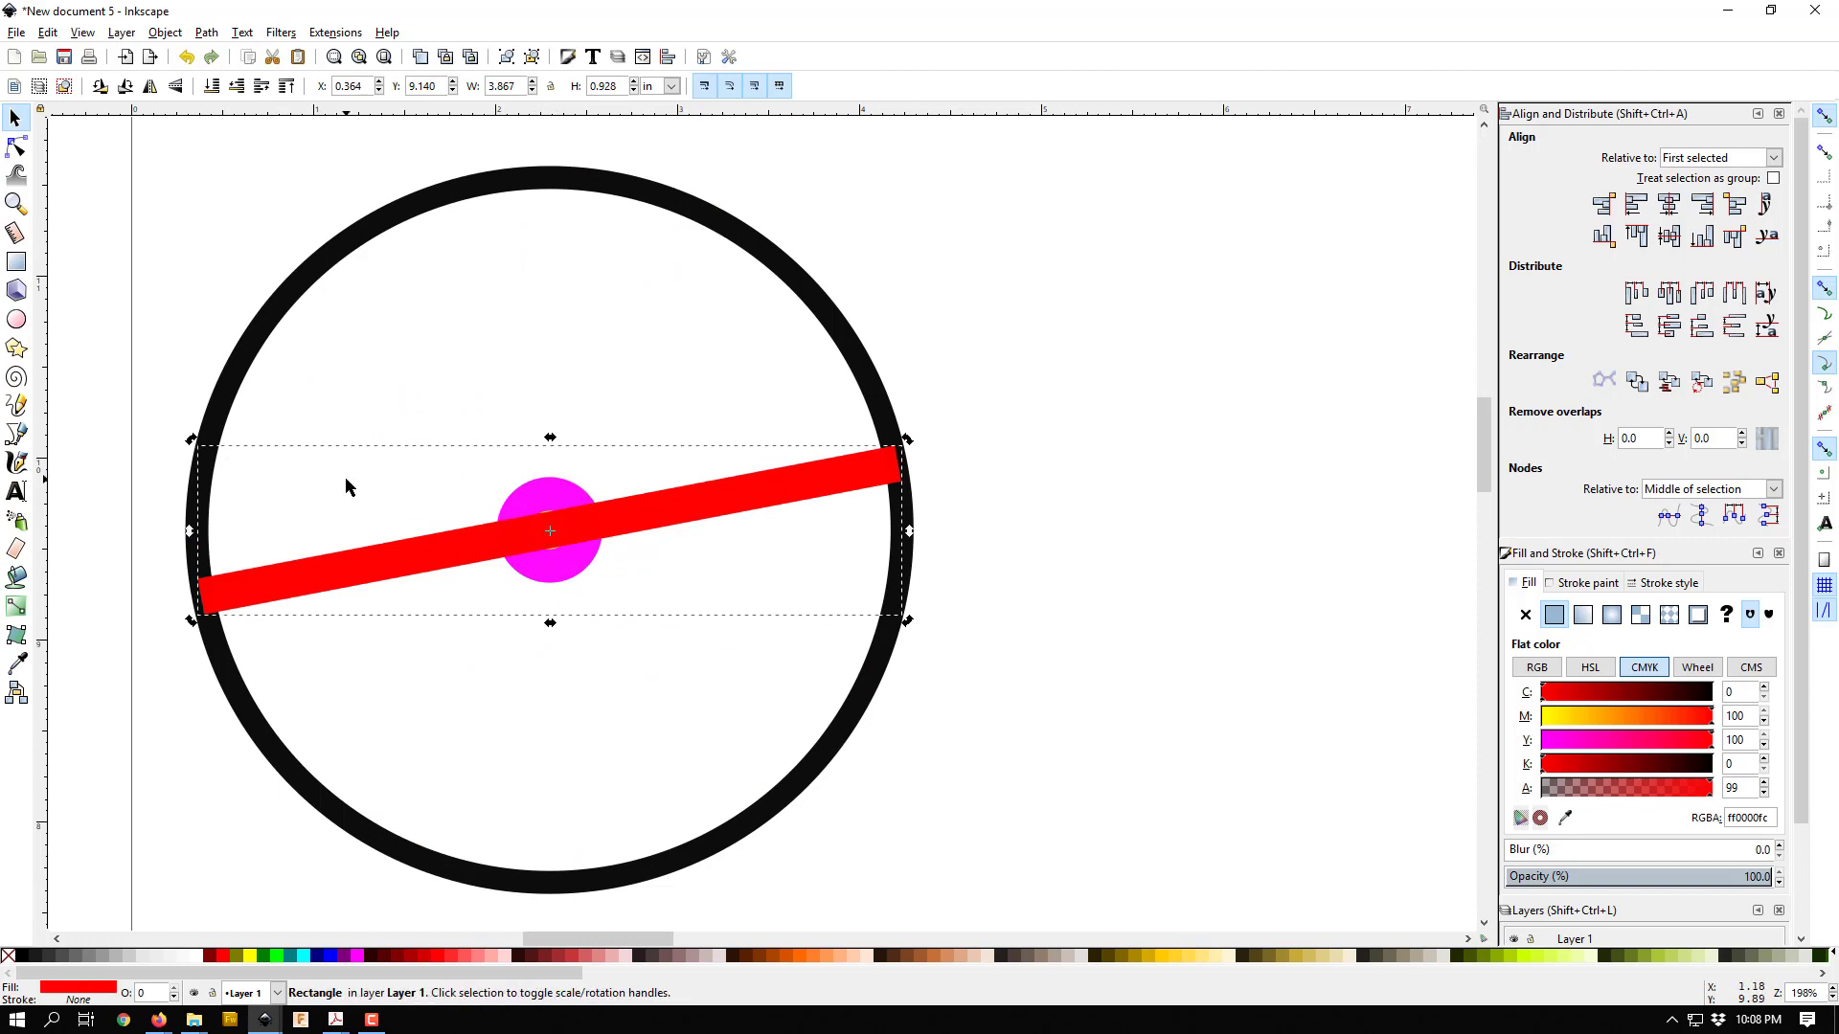
Step: Undo the free rotation of the red spoke, and add a copy of it rotated 90° about the wheel's centre
{"action": "key", "text": "ctrl+z"}
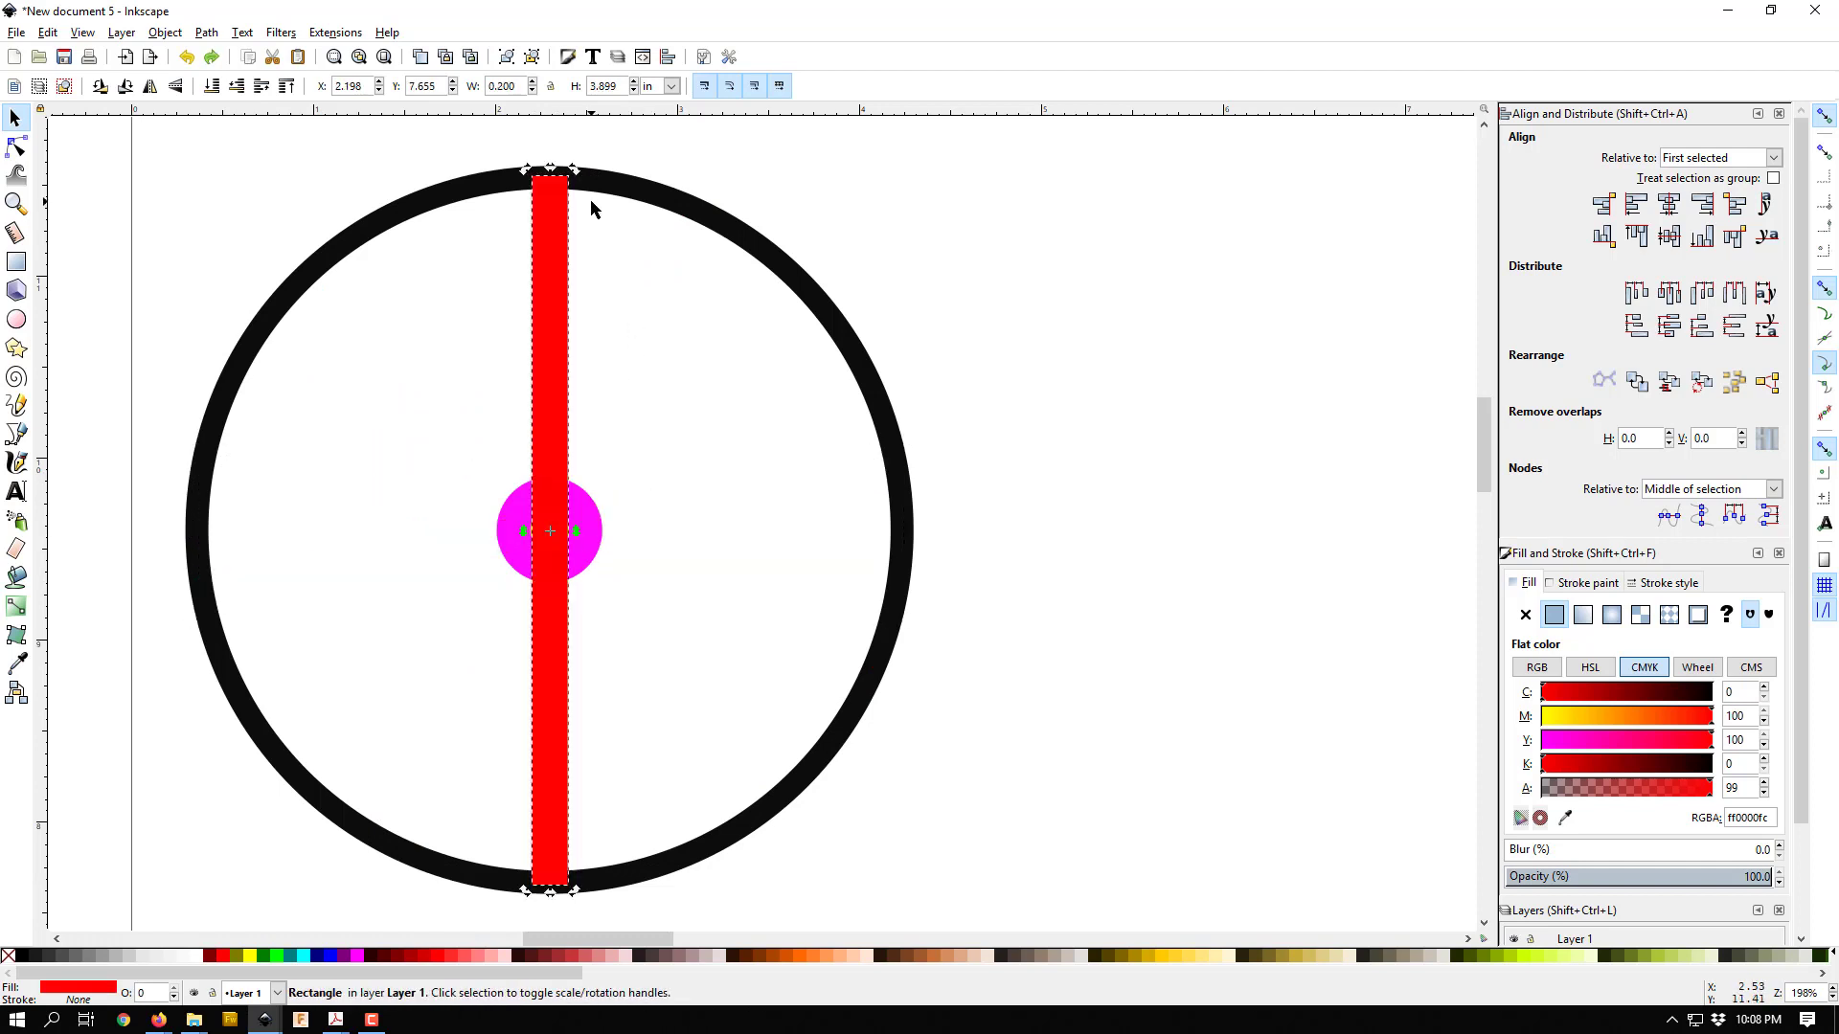
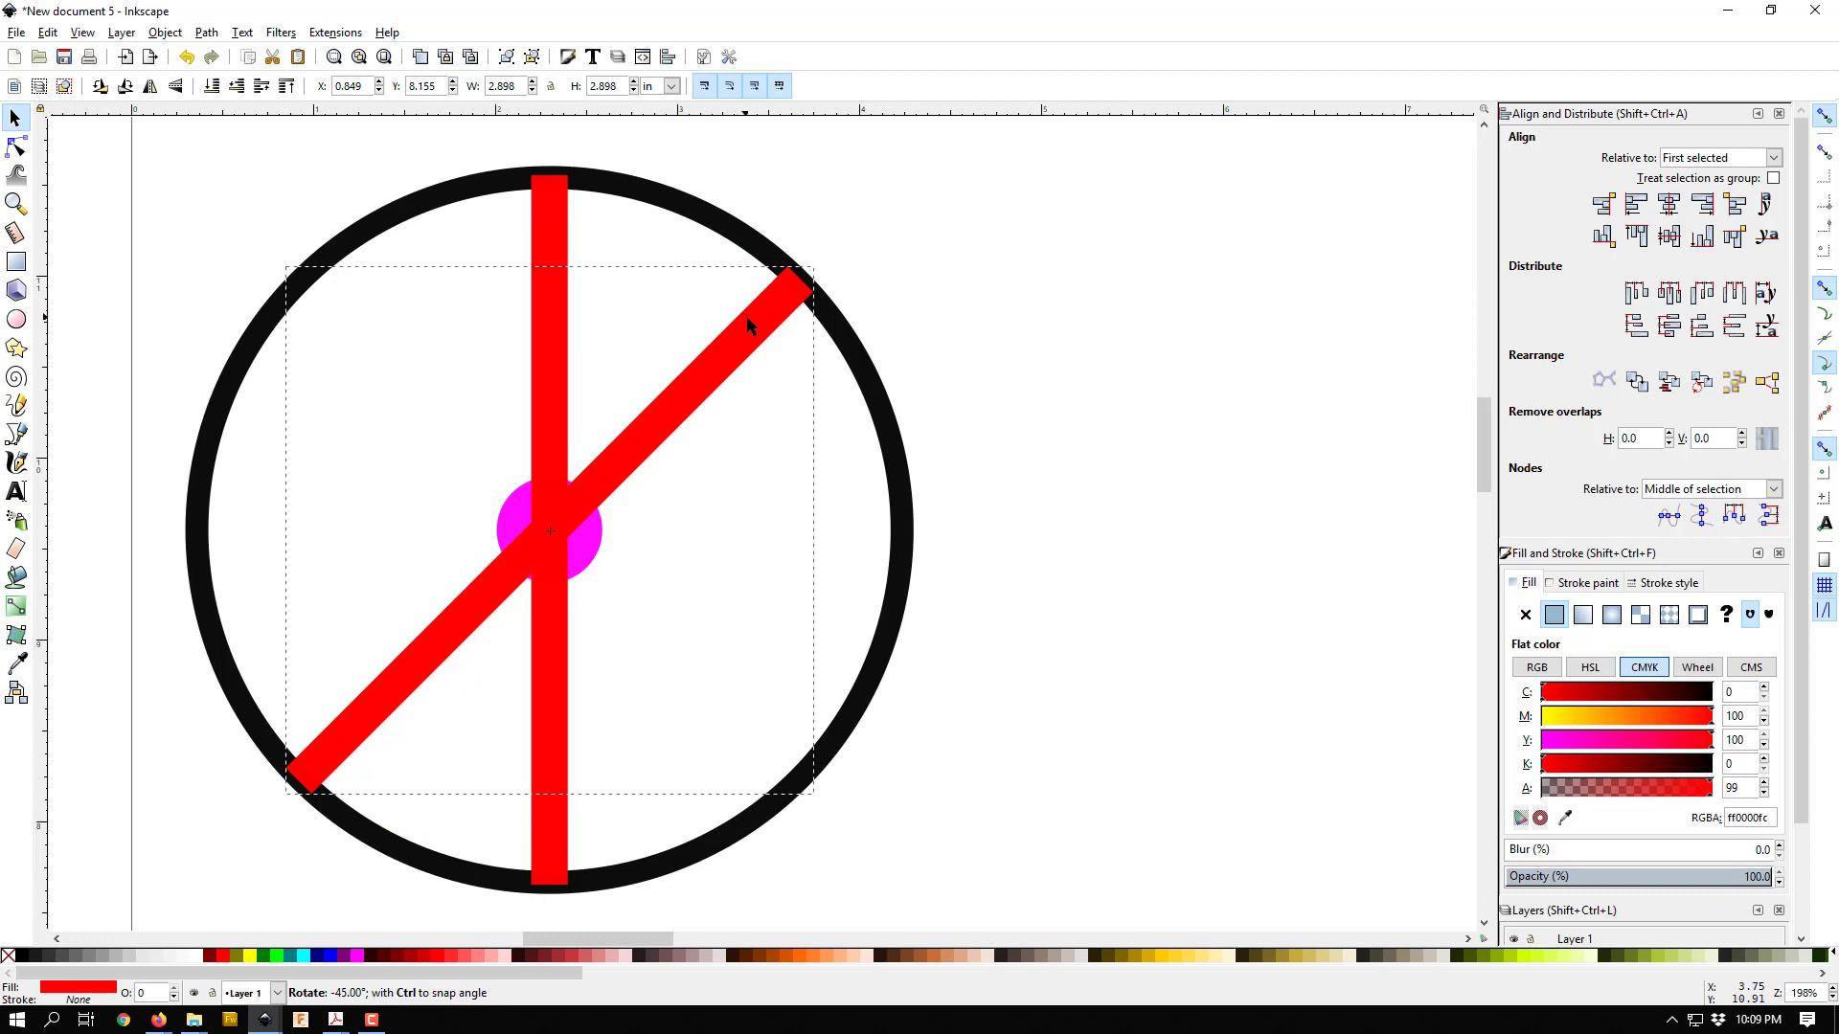
{"action": "left_click_drag", "start_coordinate": [750, 323], "coordinate": [880, 517]}
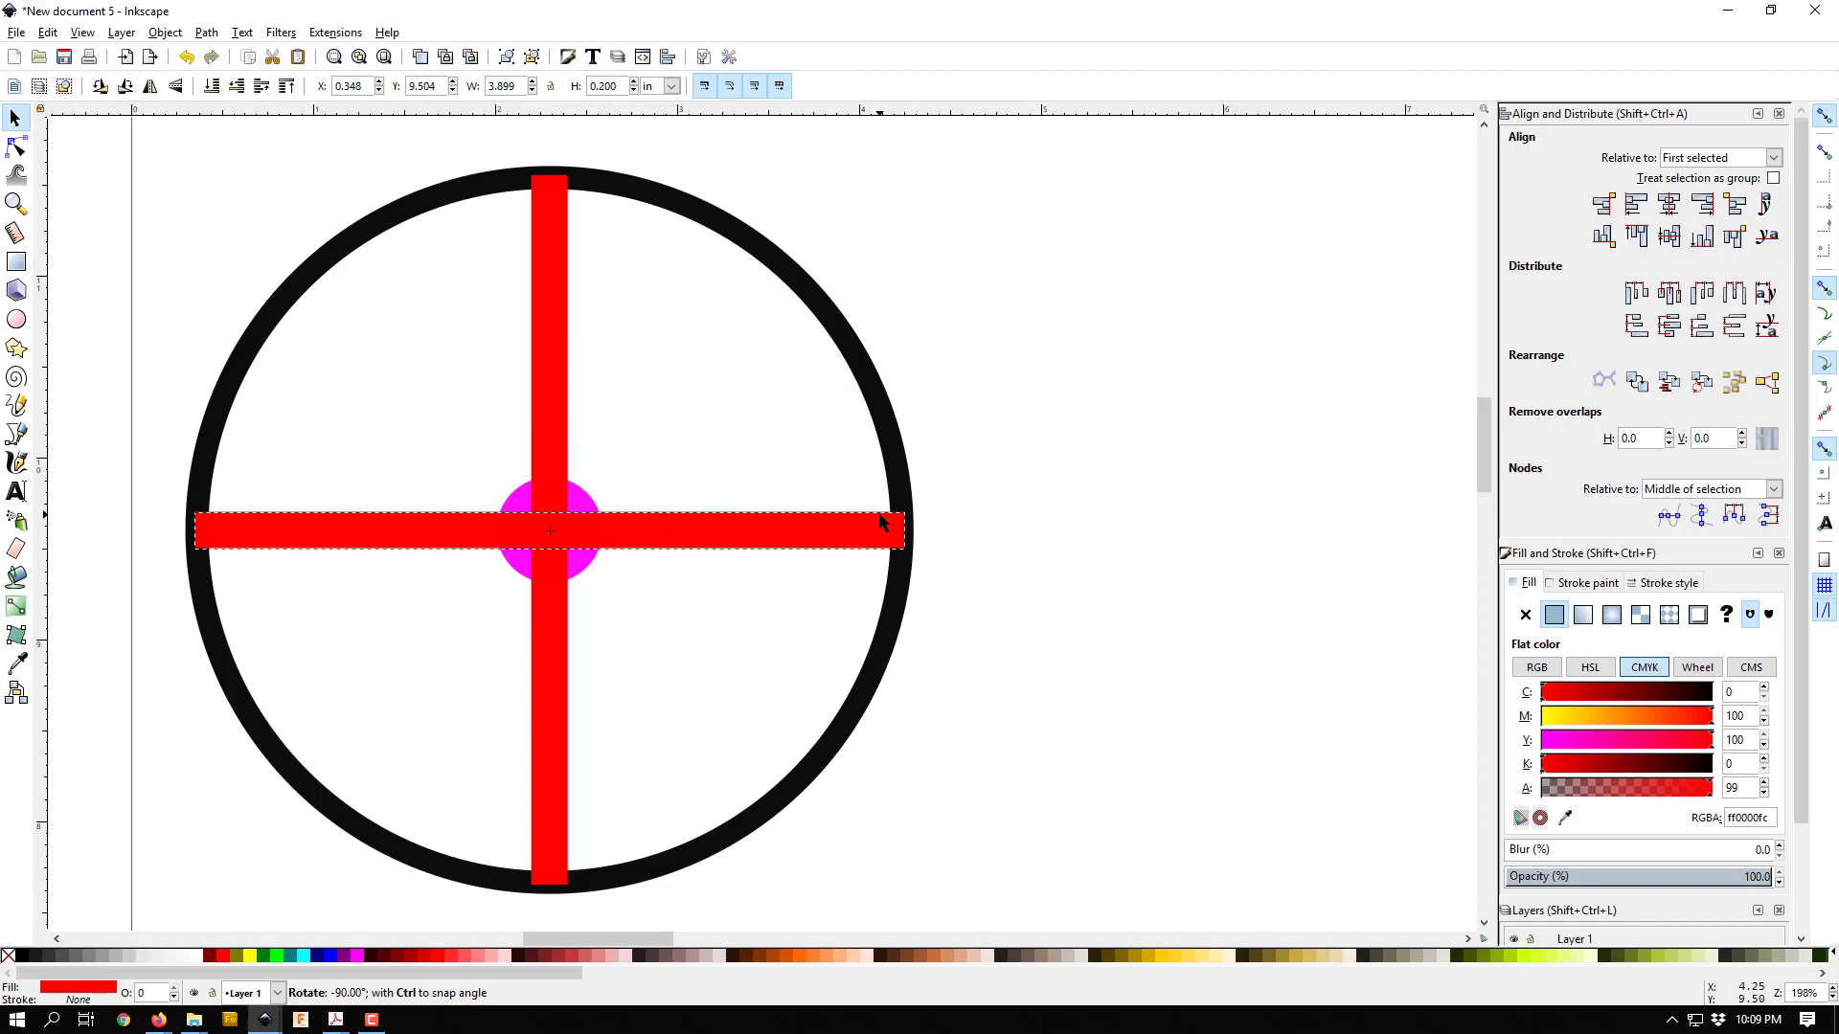
{"action": "mouse_move", "coordinate": [882, 522]}
{"action": "left_mouse_down"}
{"action": "mouse_move", "coordinate": [847, 362]}
{"action": "mouse_move", "coordinate": [762, 302]}
{"action": "mouse_move", "coordinate": [877, 548]}
{"action": "left_mouse_up"}
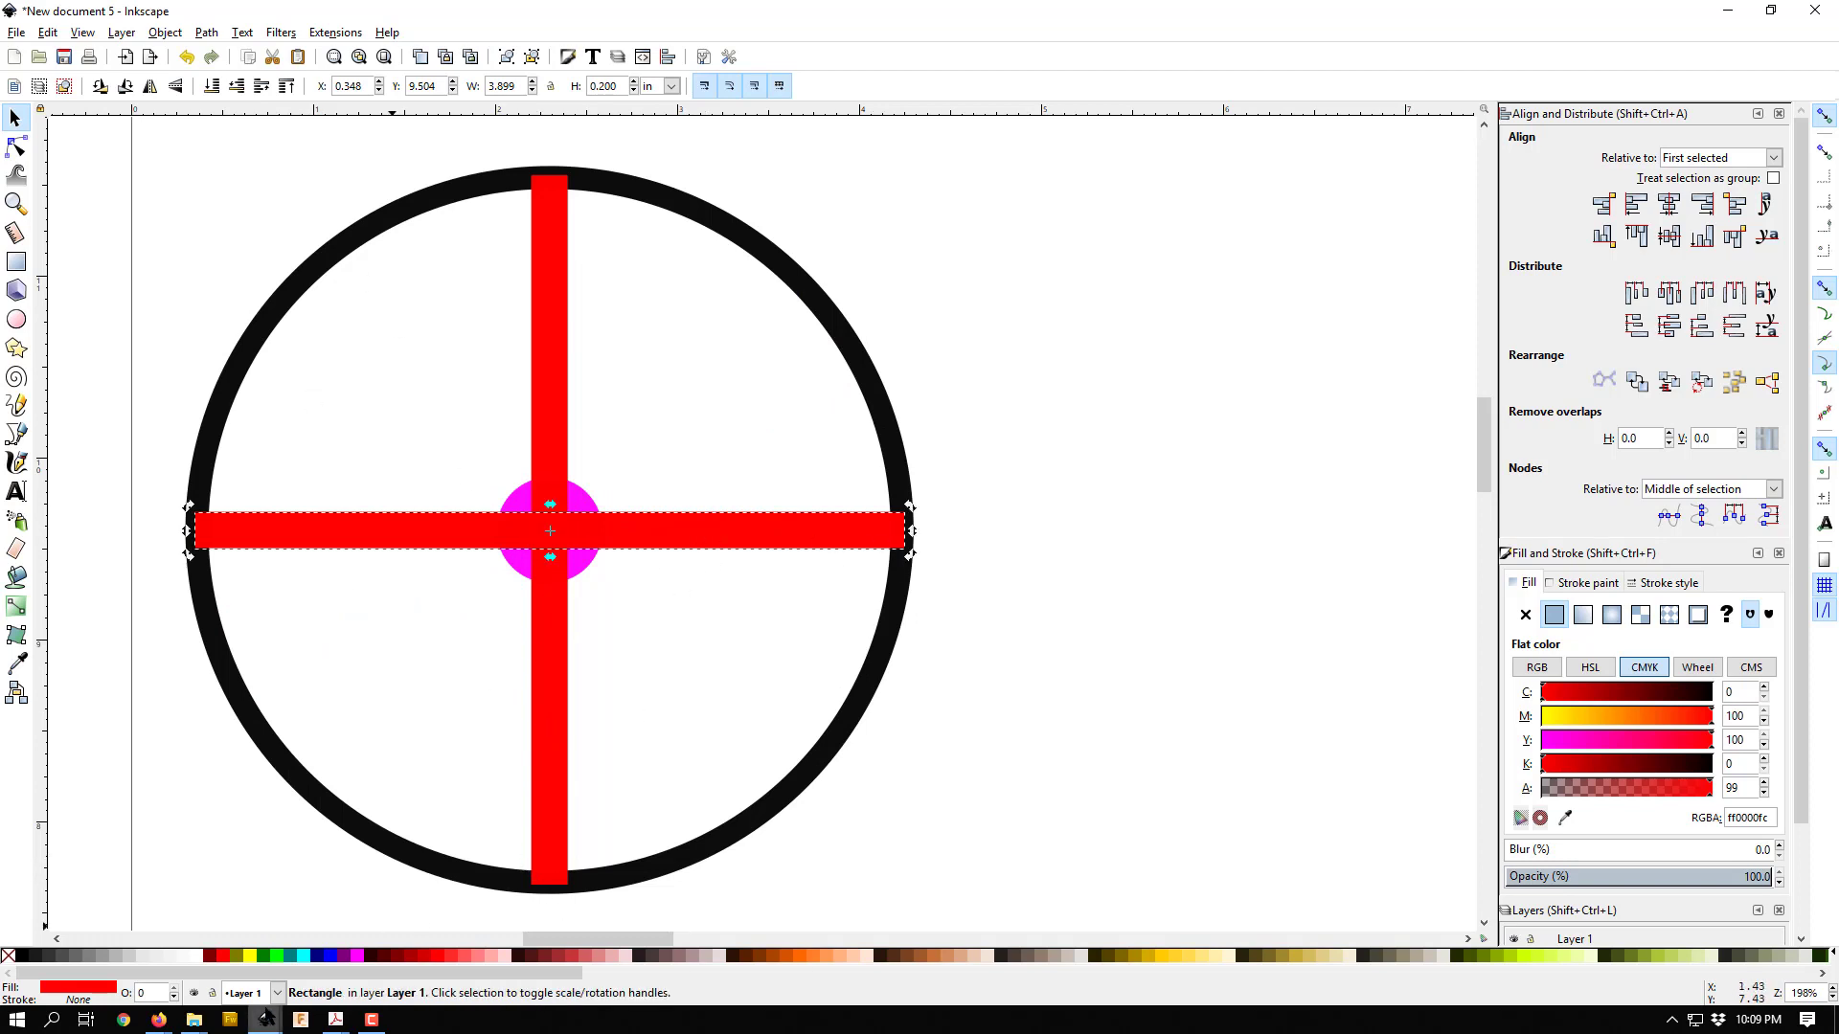
Step: Look at the finished sample wheels in New document 3 and return to New document 5
{"action": "mouse_move", "coordinate": [265, 1019]}
{"action": "left_click", "coordinate": [312, 944]}
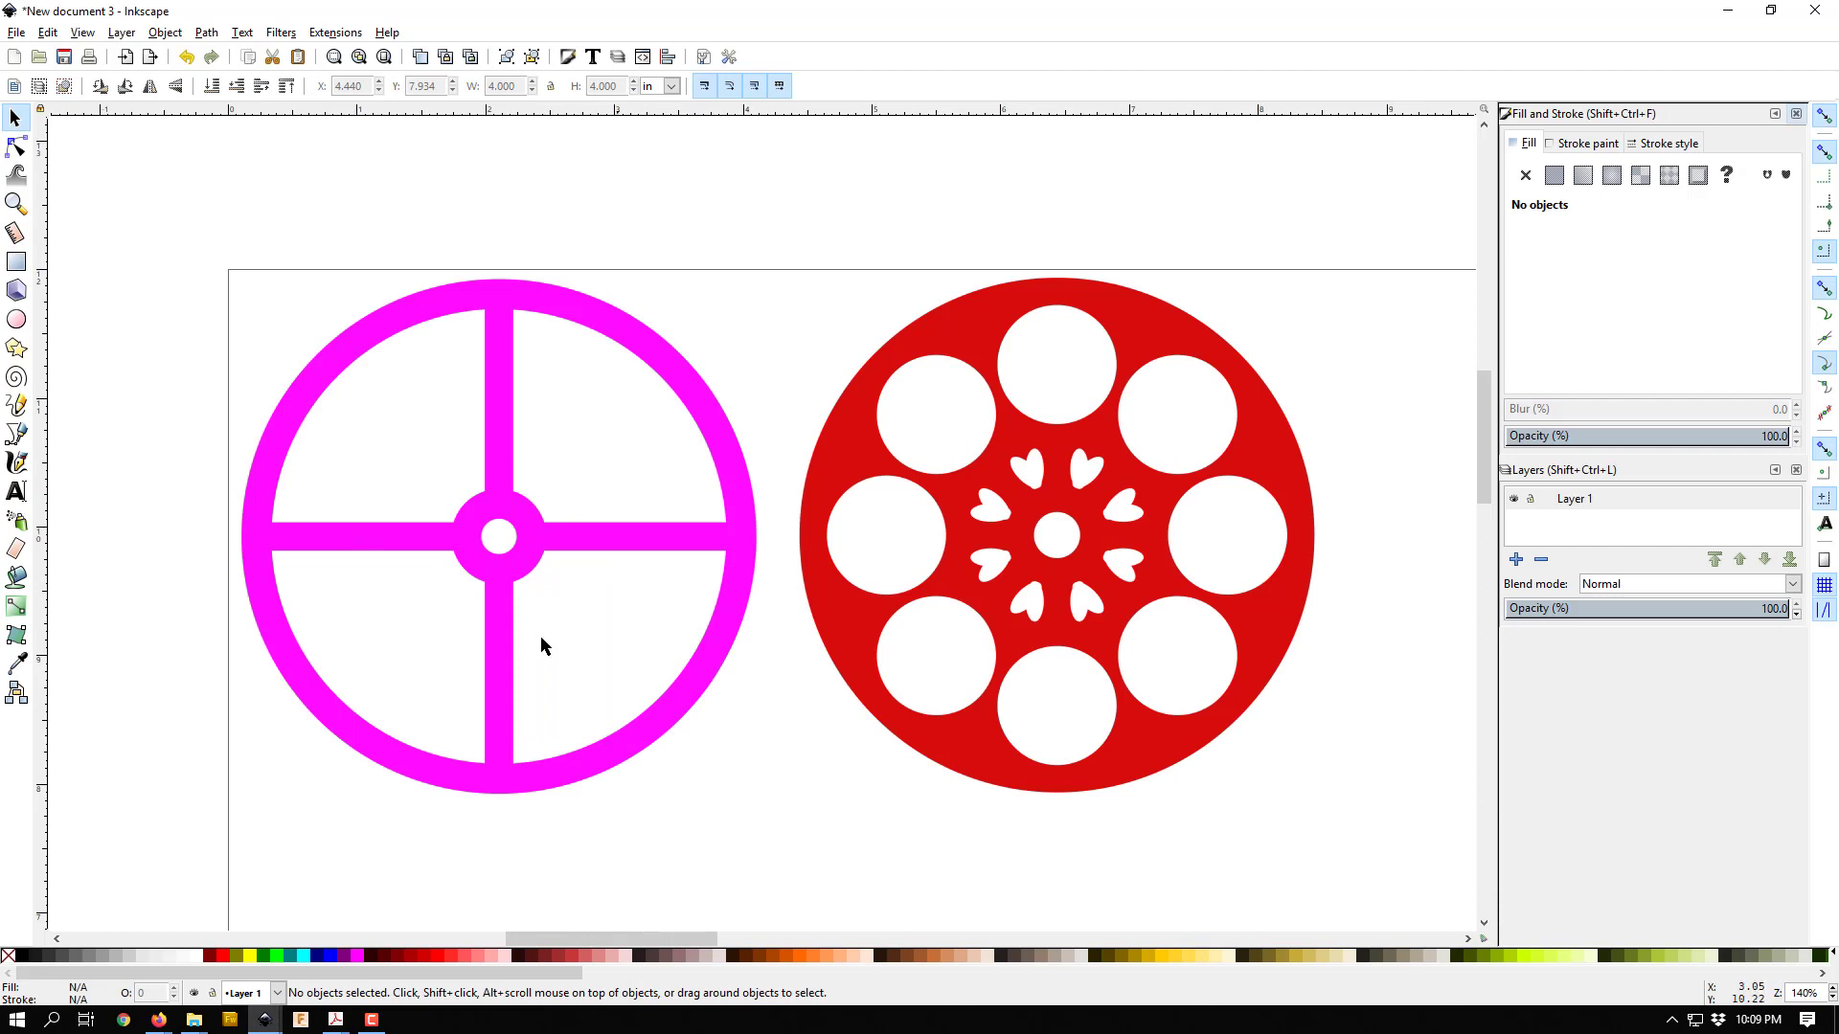
{"action": "mouse_move", "coordinate": [265, 1019]}
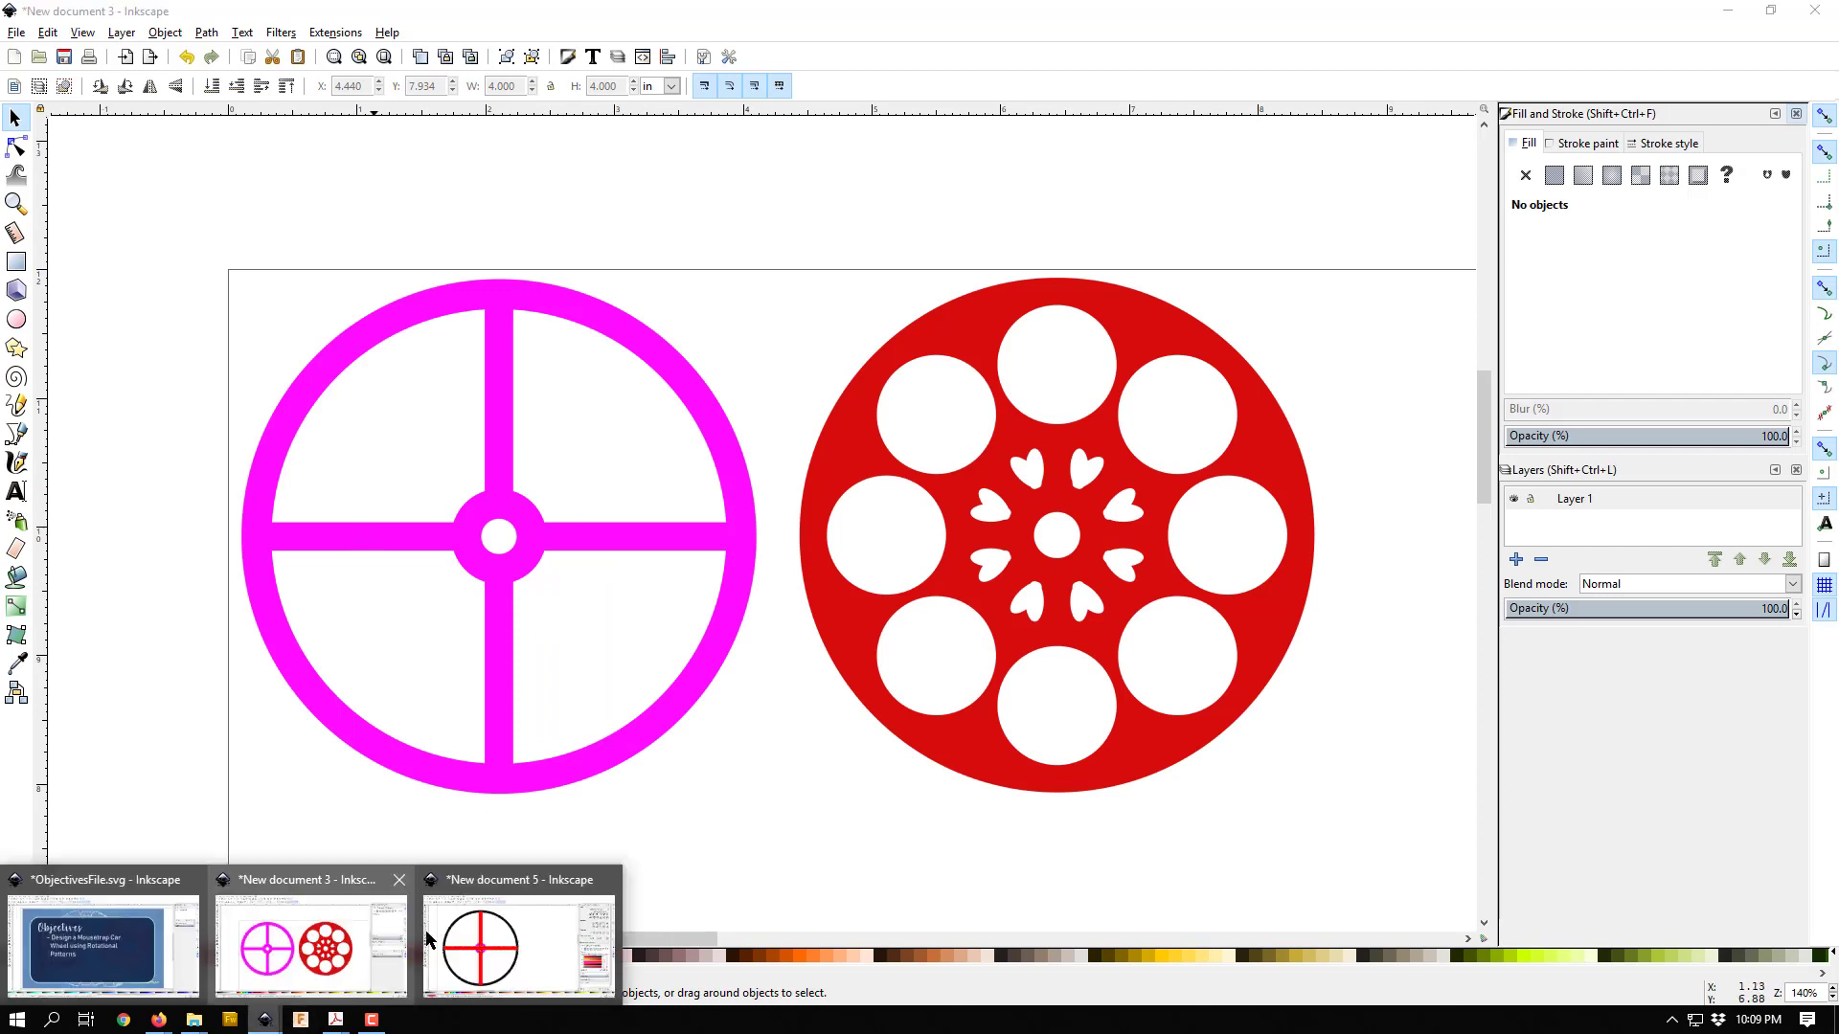
{"action": "left_click", "coordinate": [489, 934]}
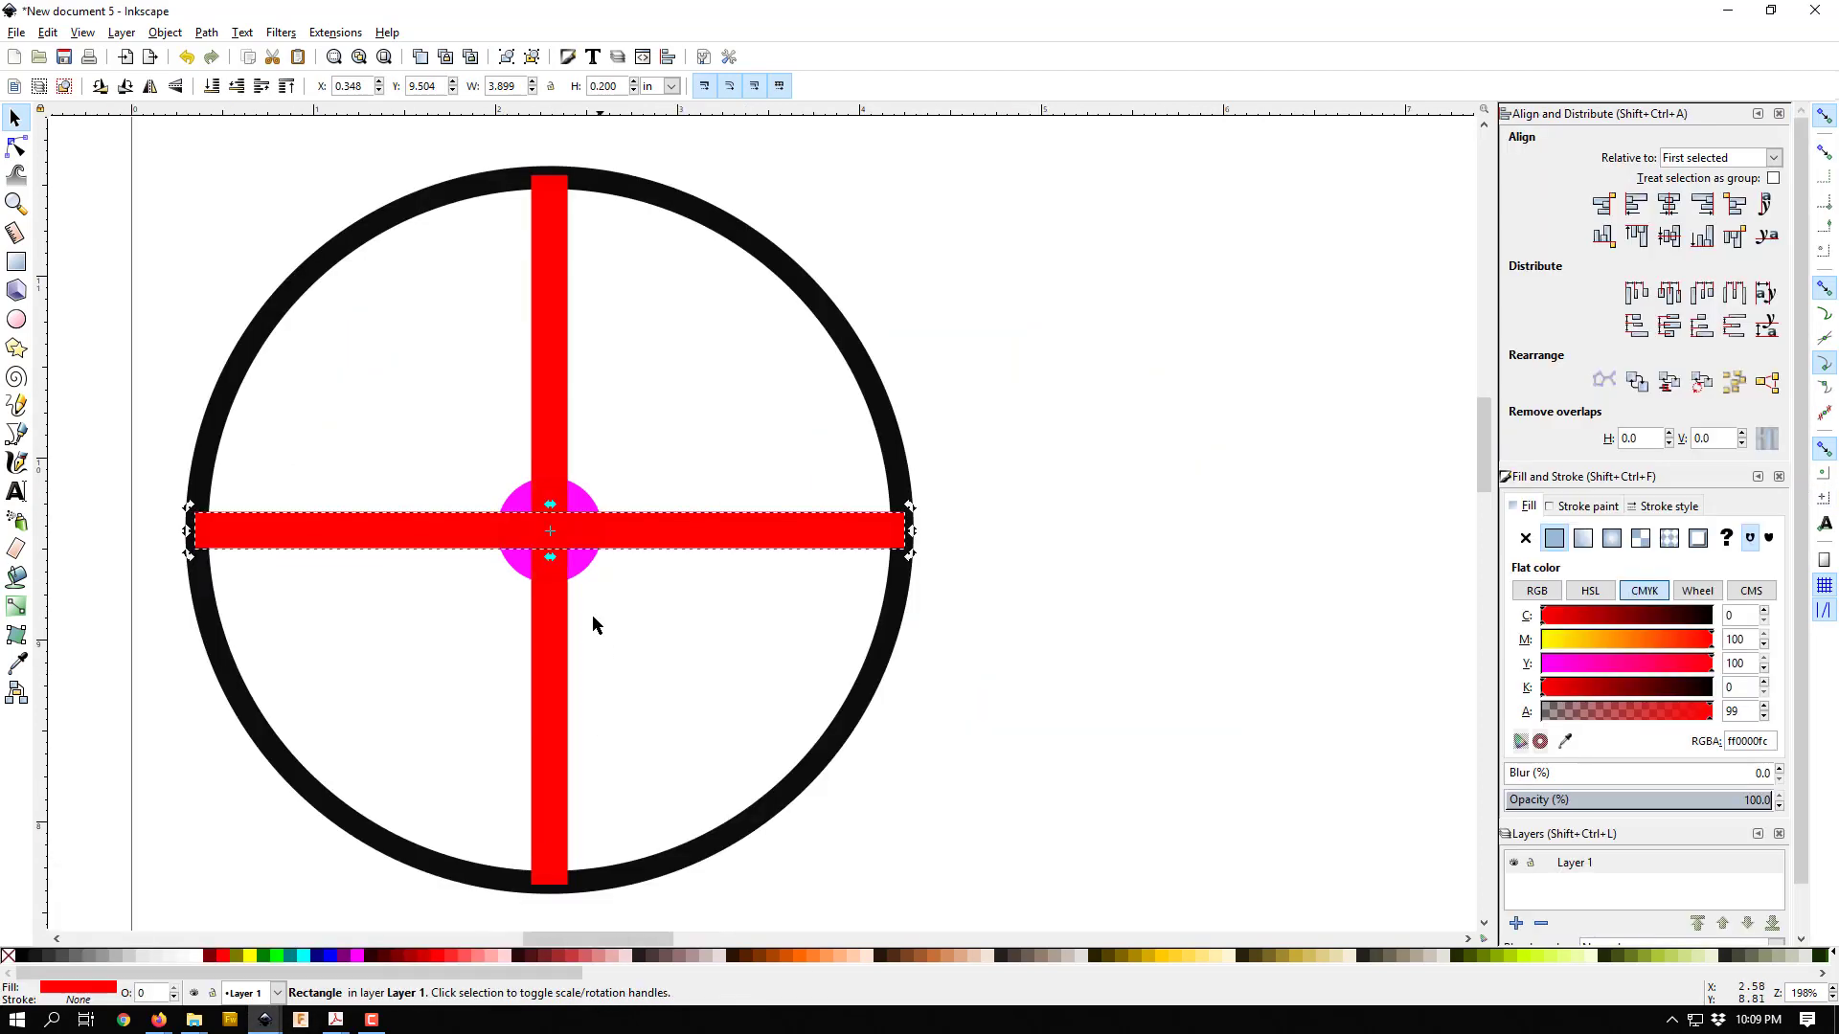
Step: Select both red spokes and add copies of them rotated 45° about the wheel's centre
{"action": "left_click", "coordinate": [554, 387], "text": "shift"}
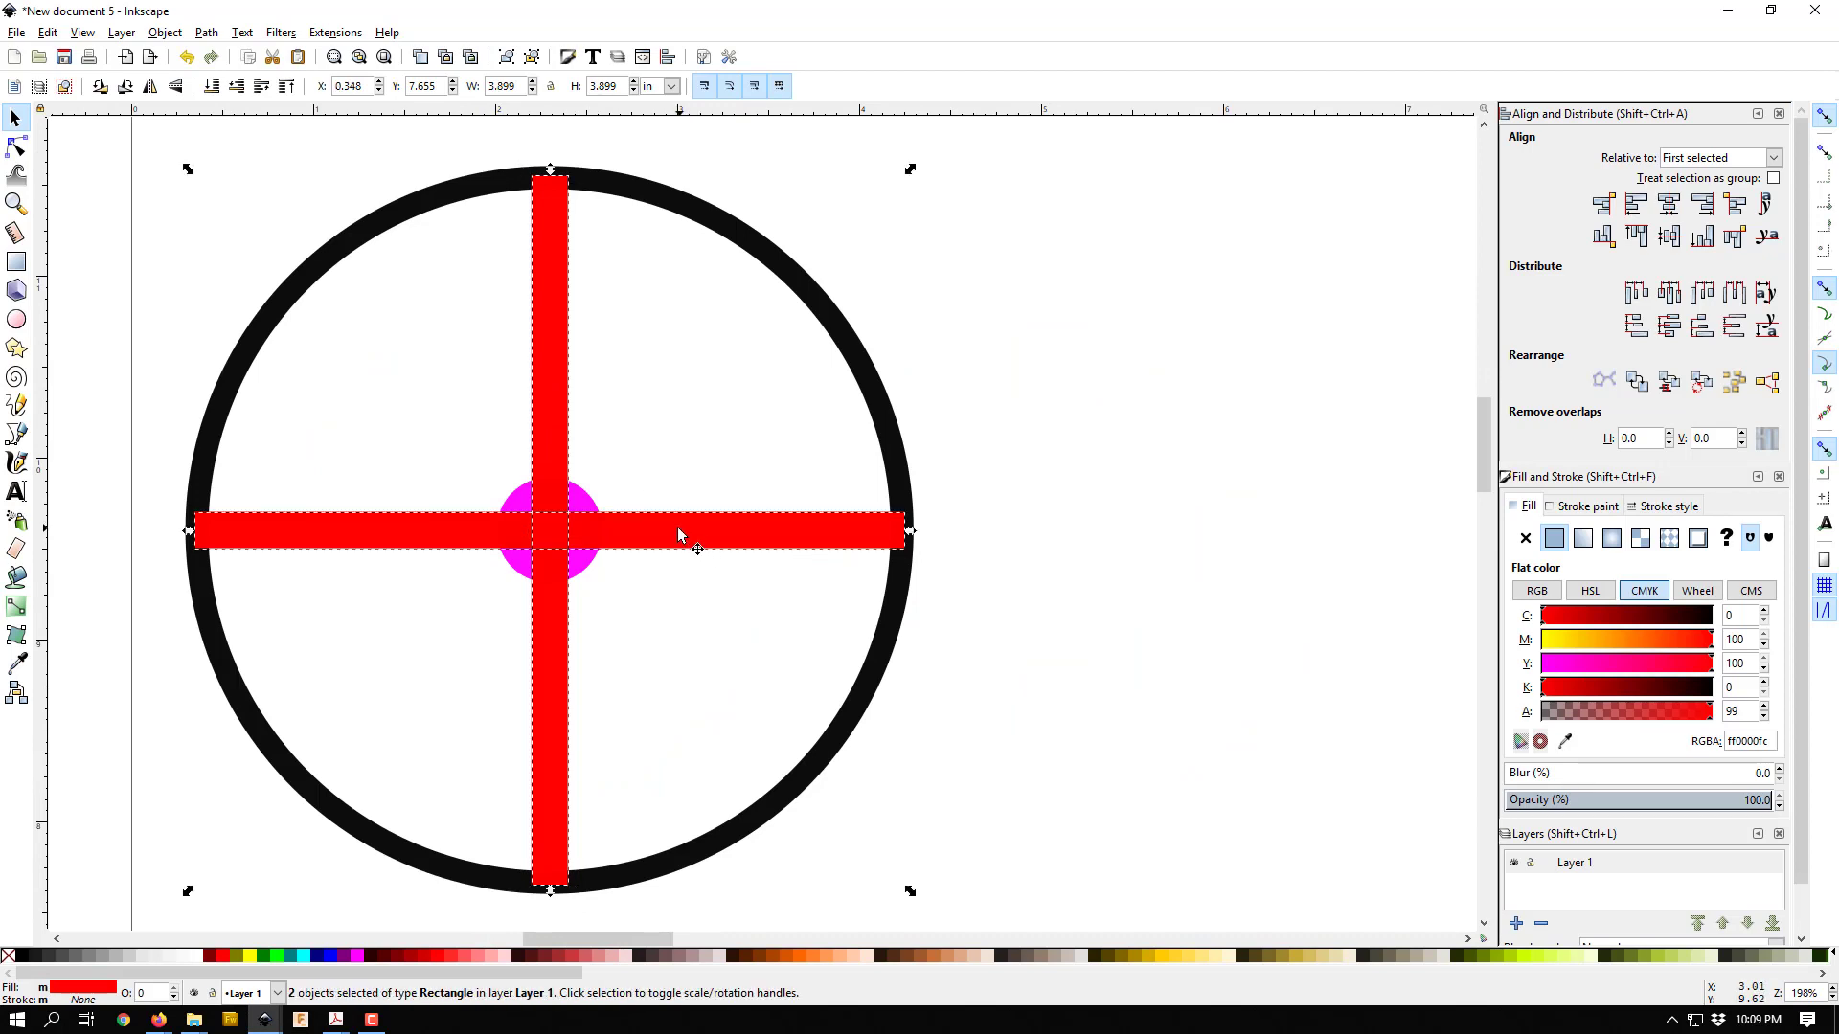
{"action": "key", "text": "ctrl"}
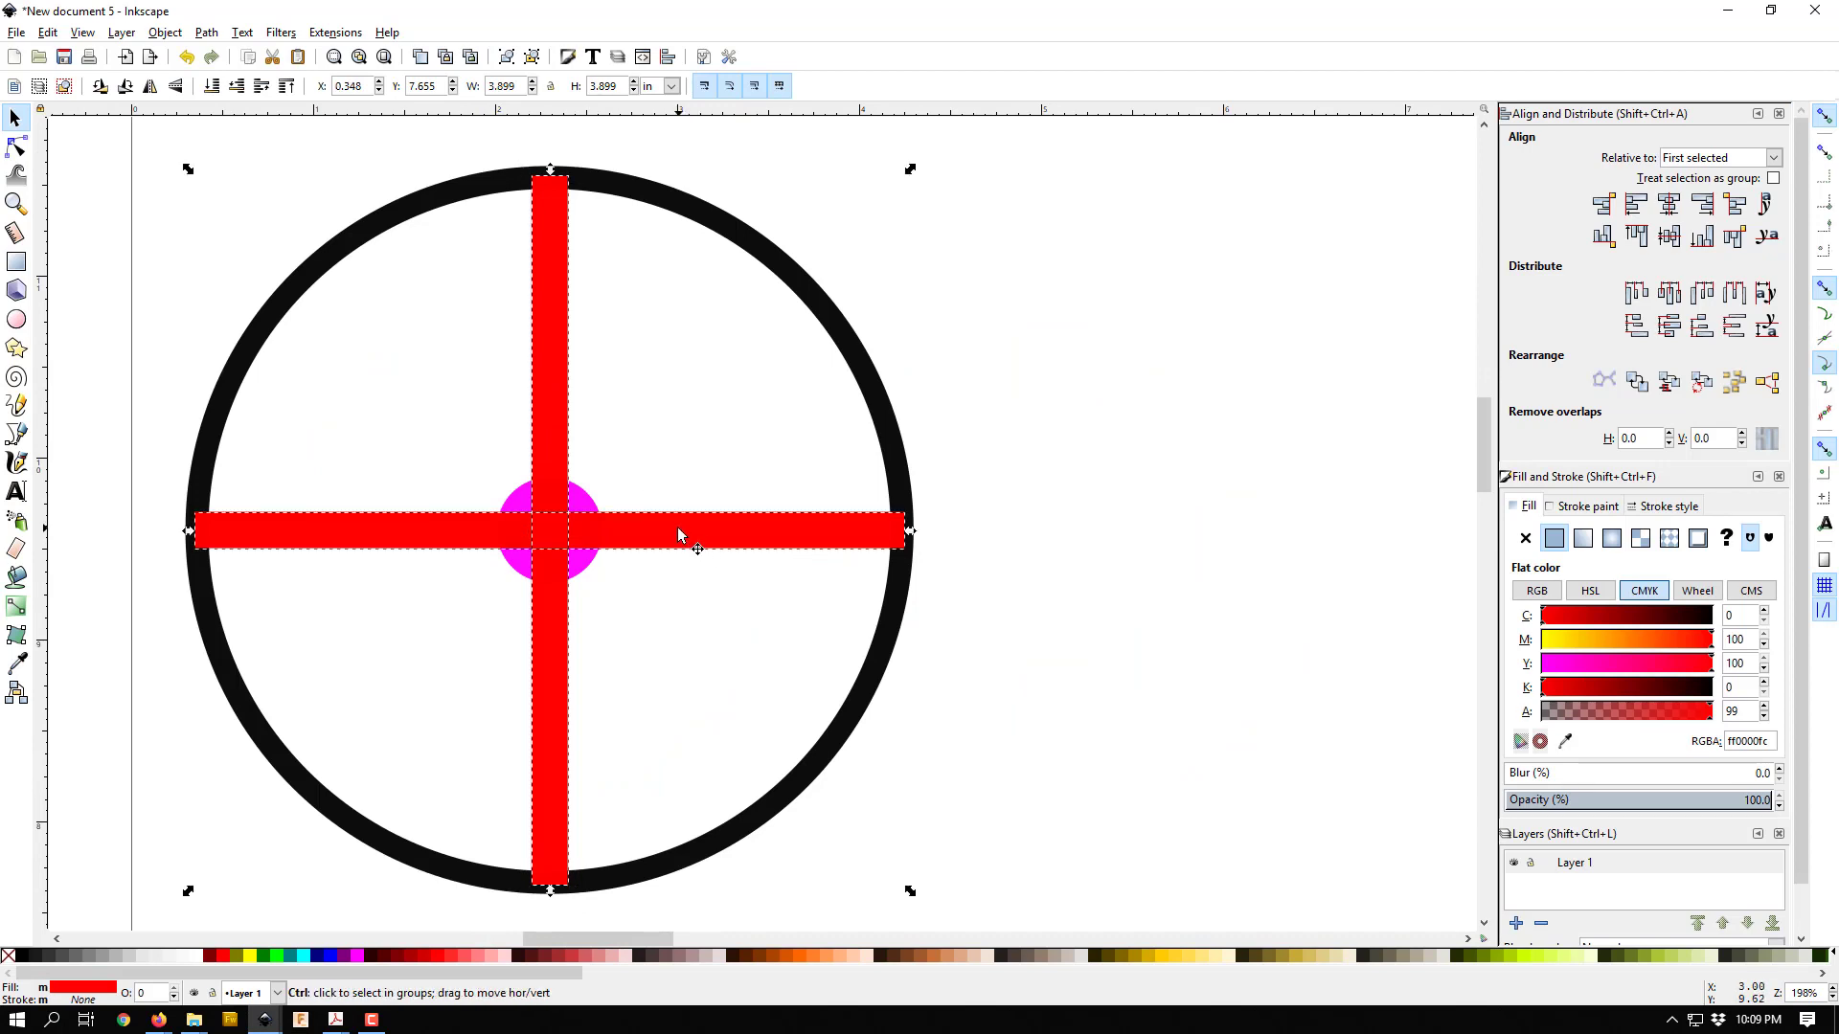
{"action": "left_click", "coordinate": [547, 309]}
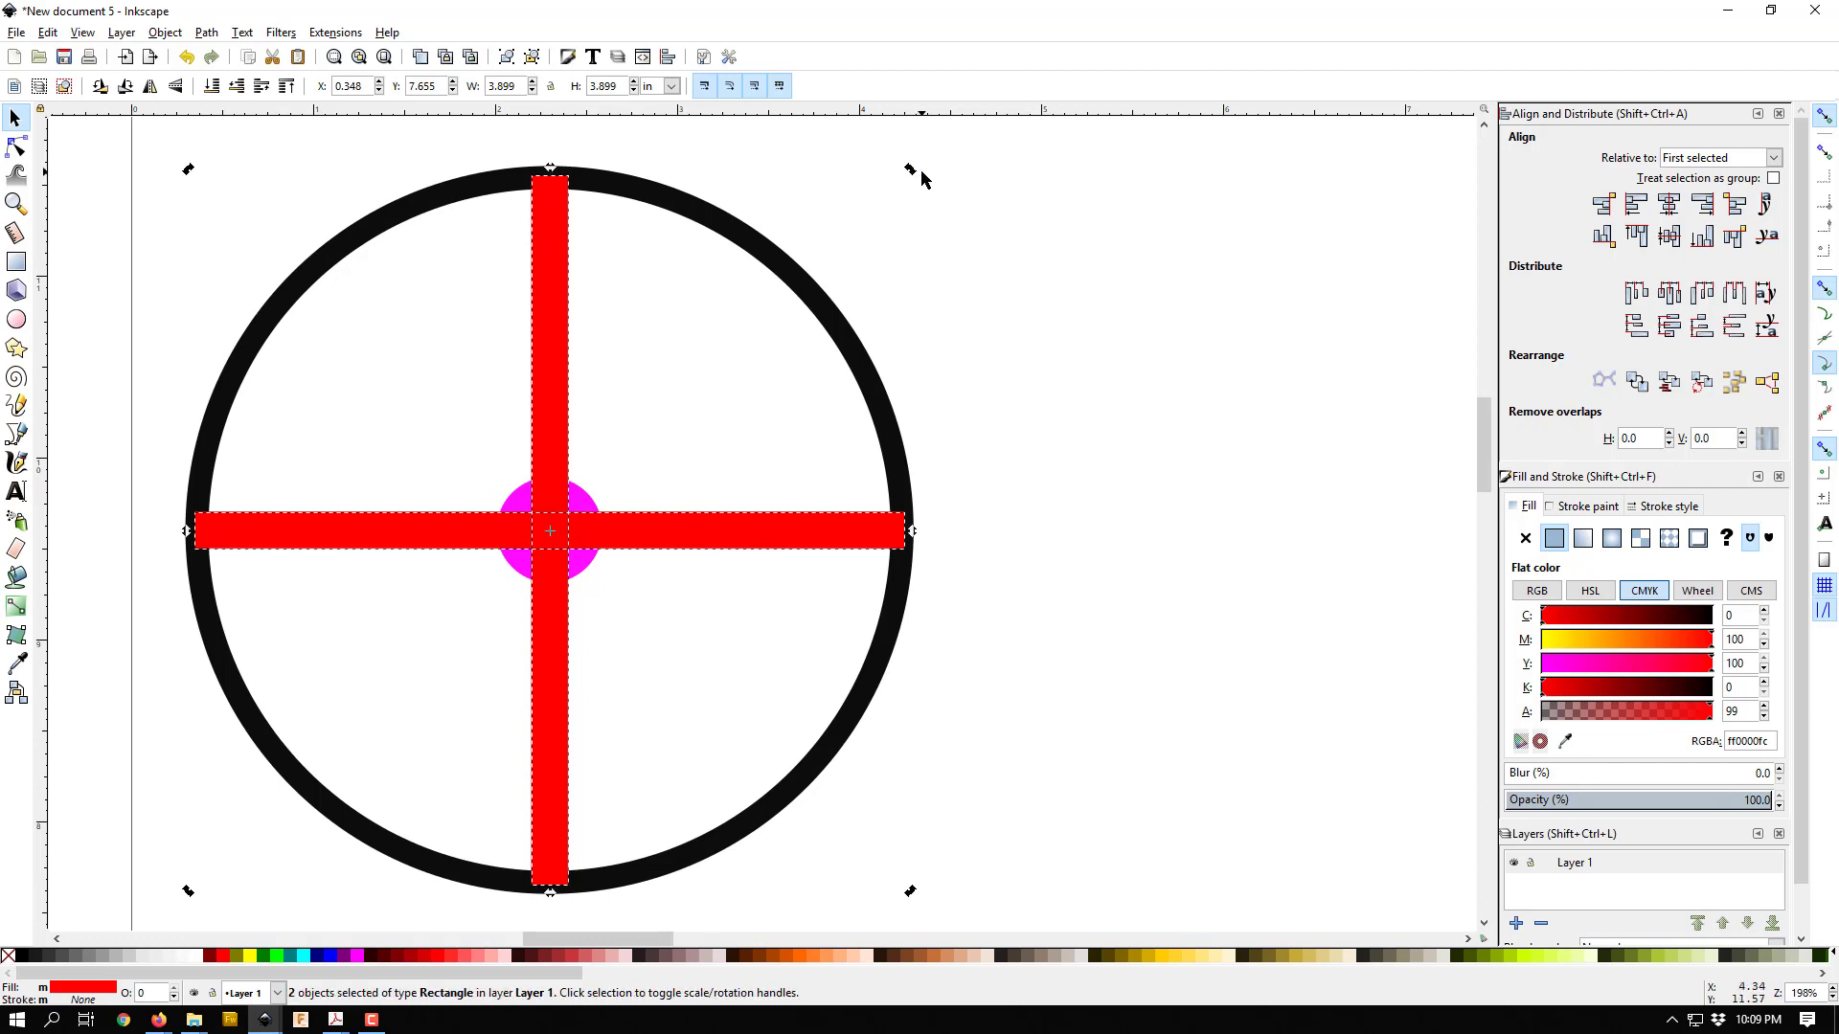
{"action": "left_click_drag", "start_coordinate": [911, 173], "coordinate": [1169, 471]}
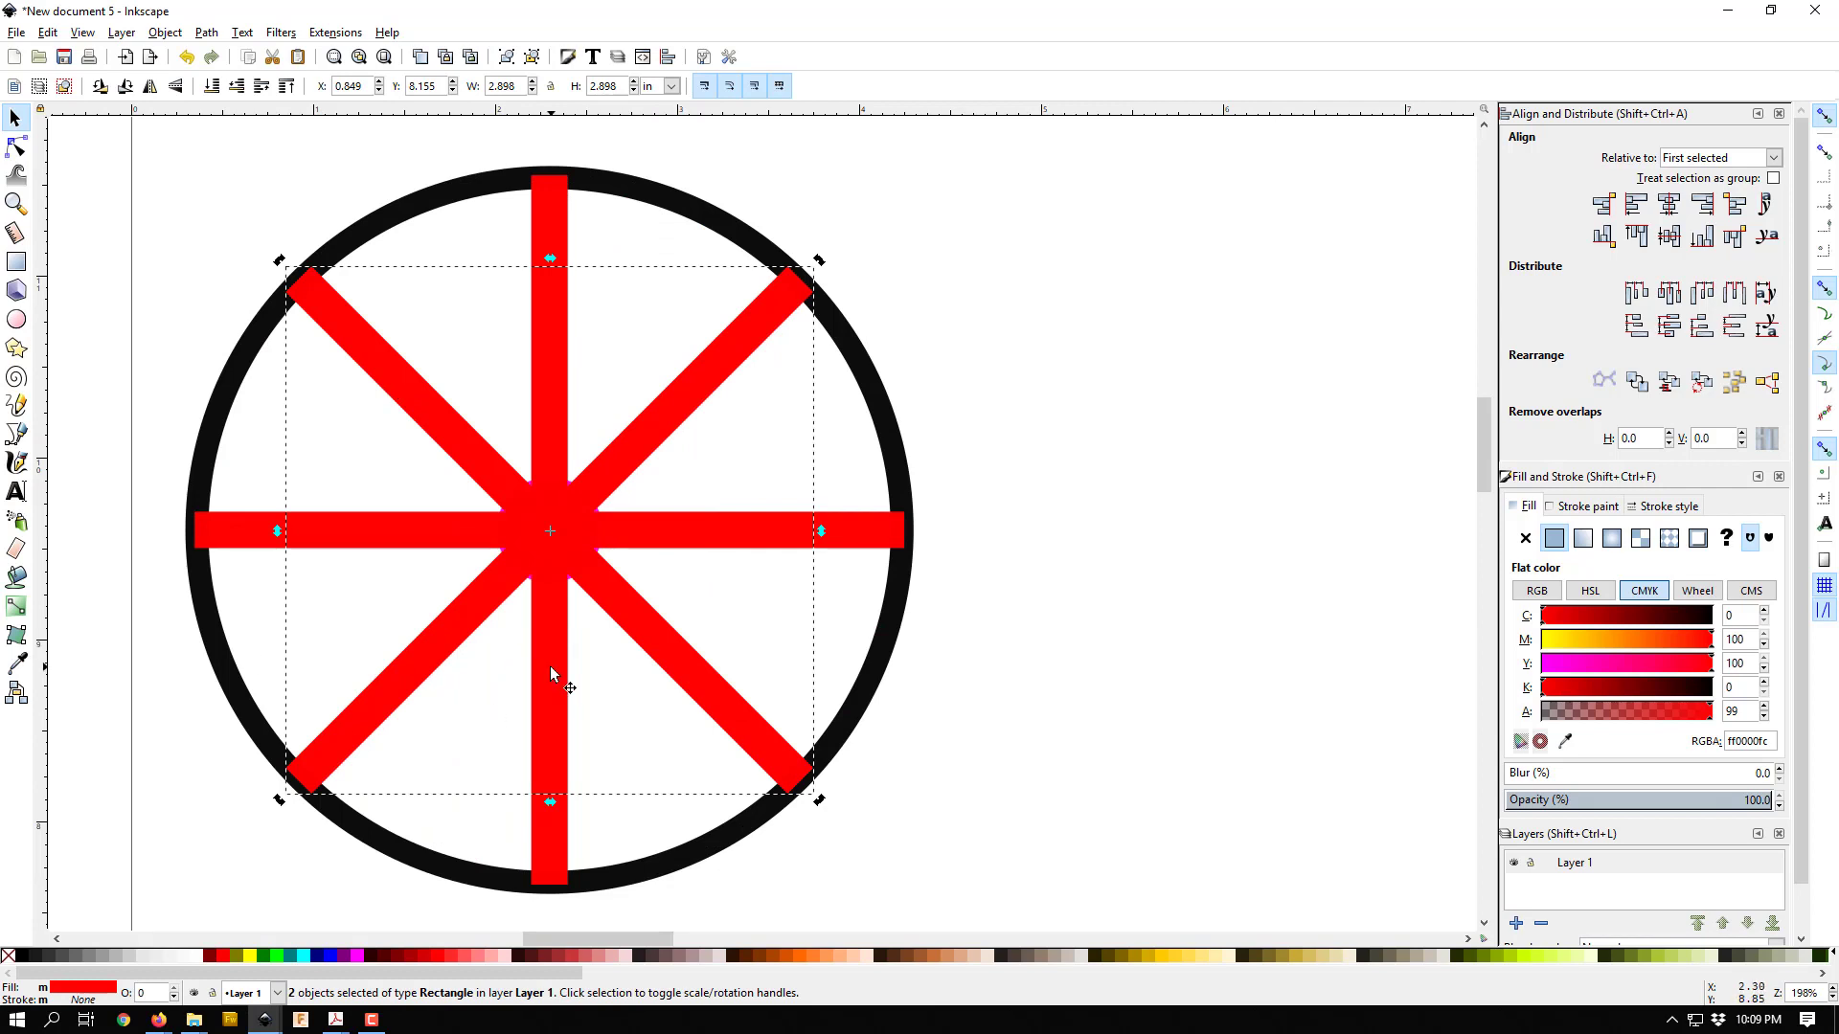
{"action": "left_click", "coordinate": [1088, 495]}
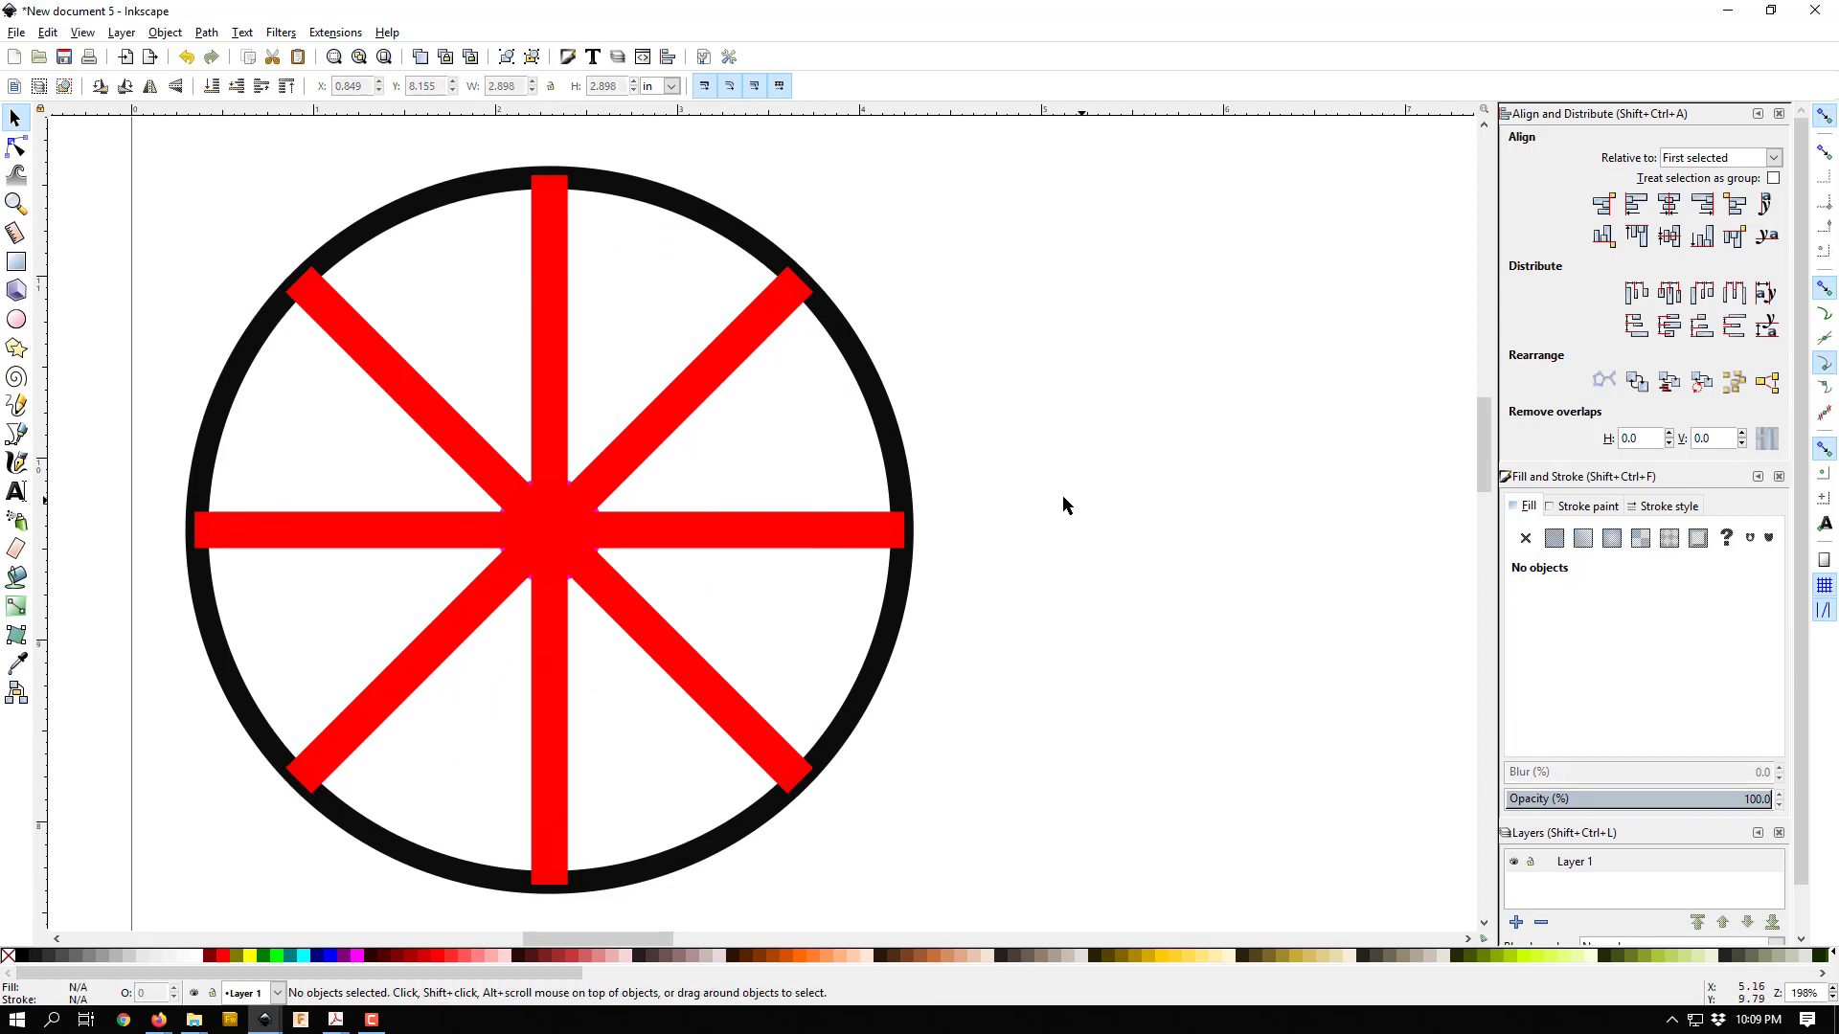
Step: Unite the black ring with the vertical spoke, the horizontal spoke and the diagonal spoke descending from upper left to lower right
{"action": "left_click", "coordinate": [643, 188]}
{"action": "left_click", "coordinate": [567, 226], "text": "shift"}
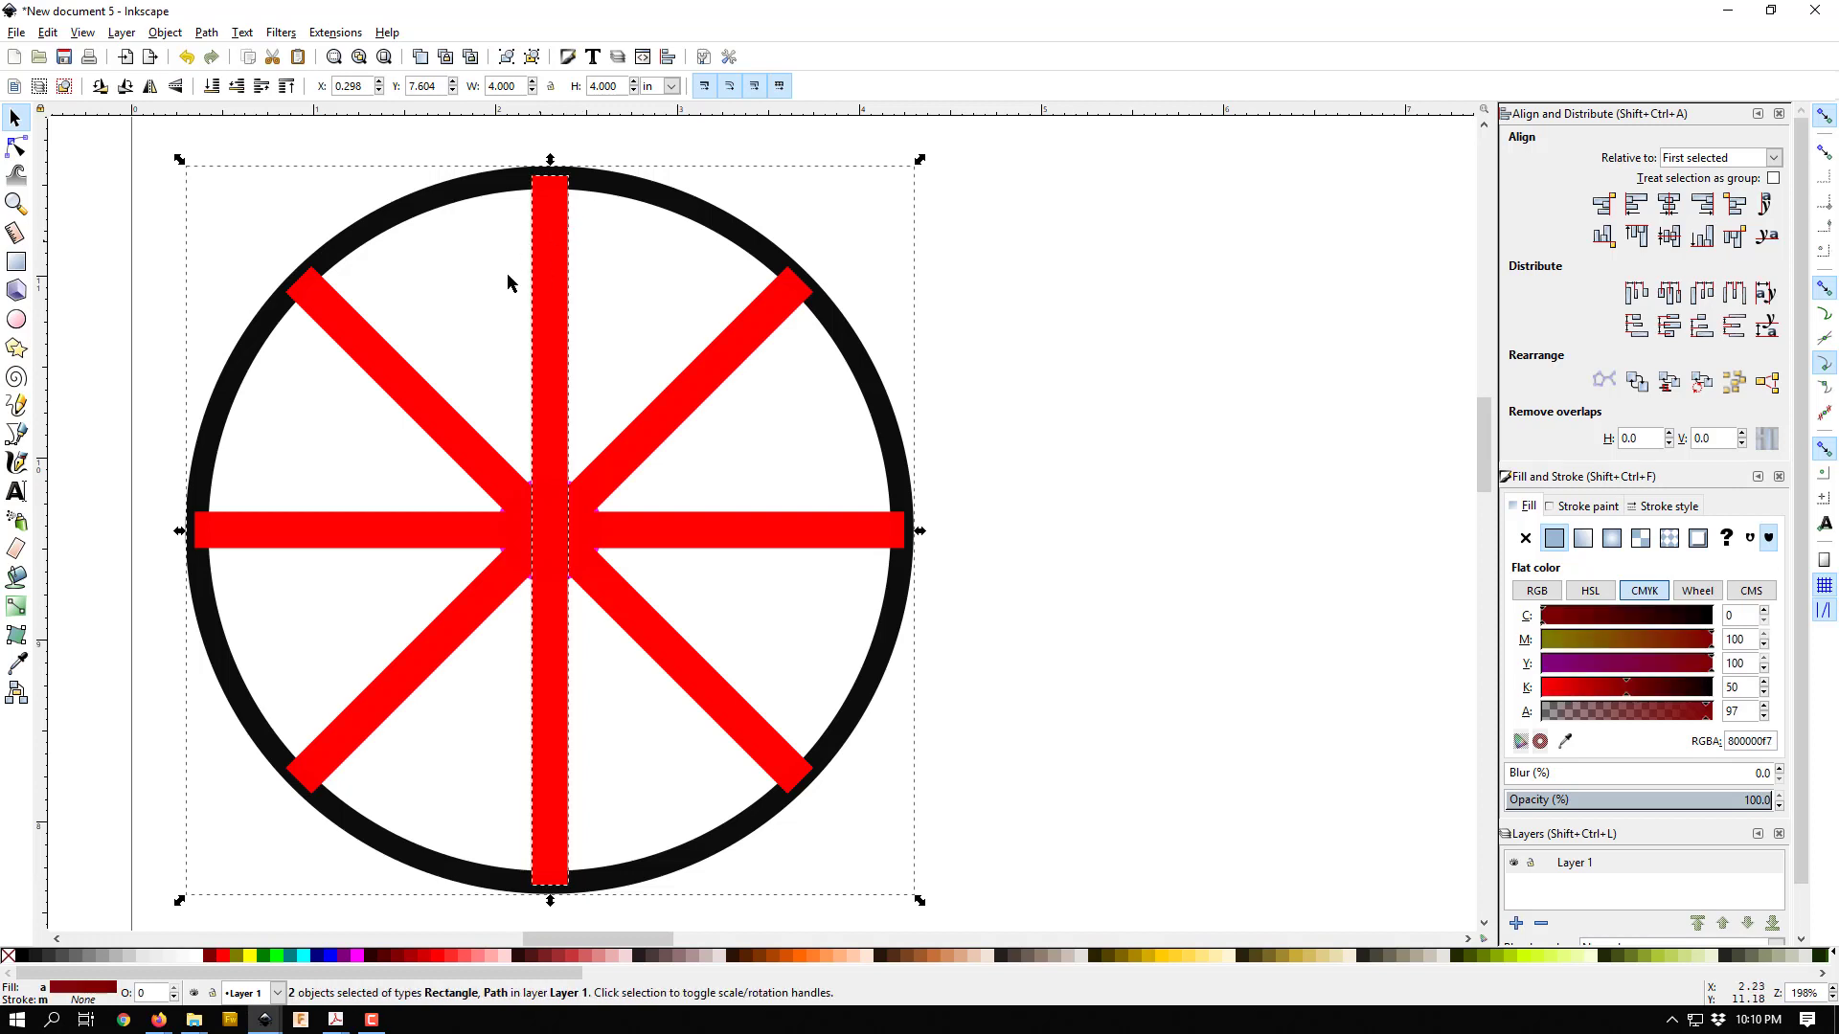
{"action": "left_click", "coordinate": [402, 383], "text": "shift"}
{"action": "left_click", "coordinate": [234, 547], "text": "shift"}
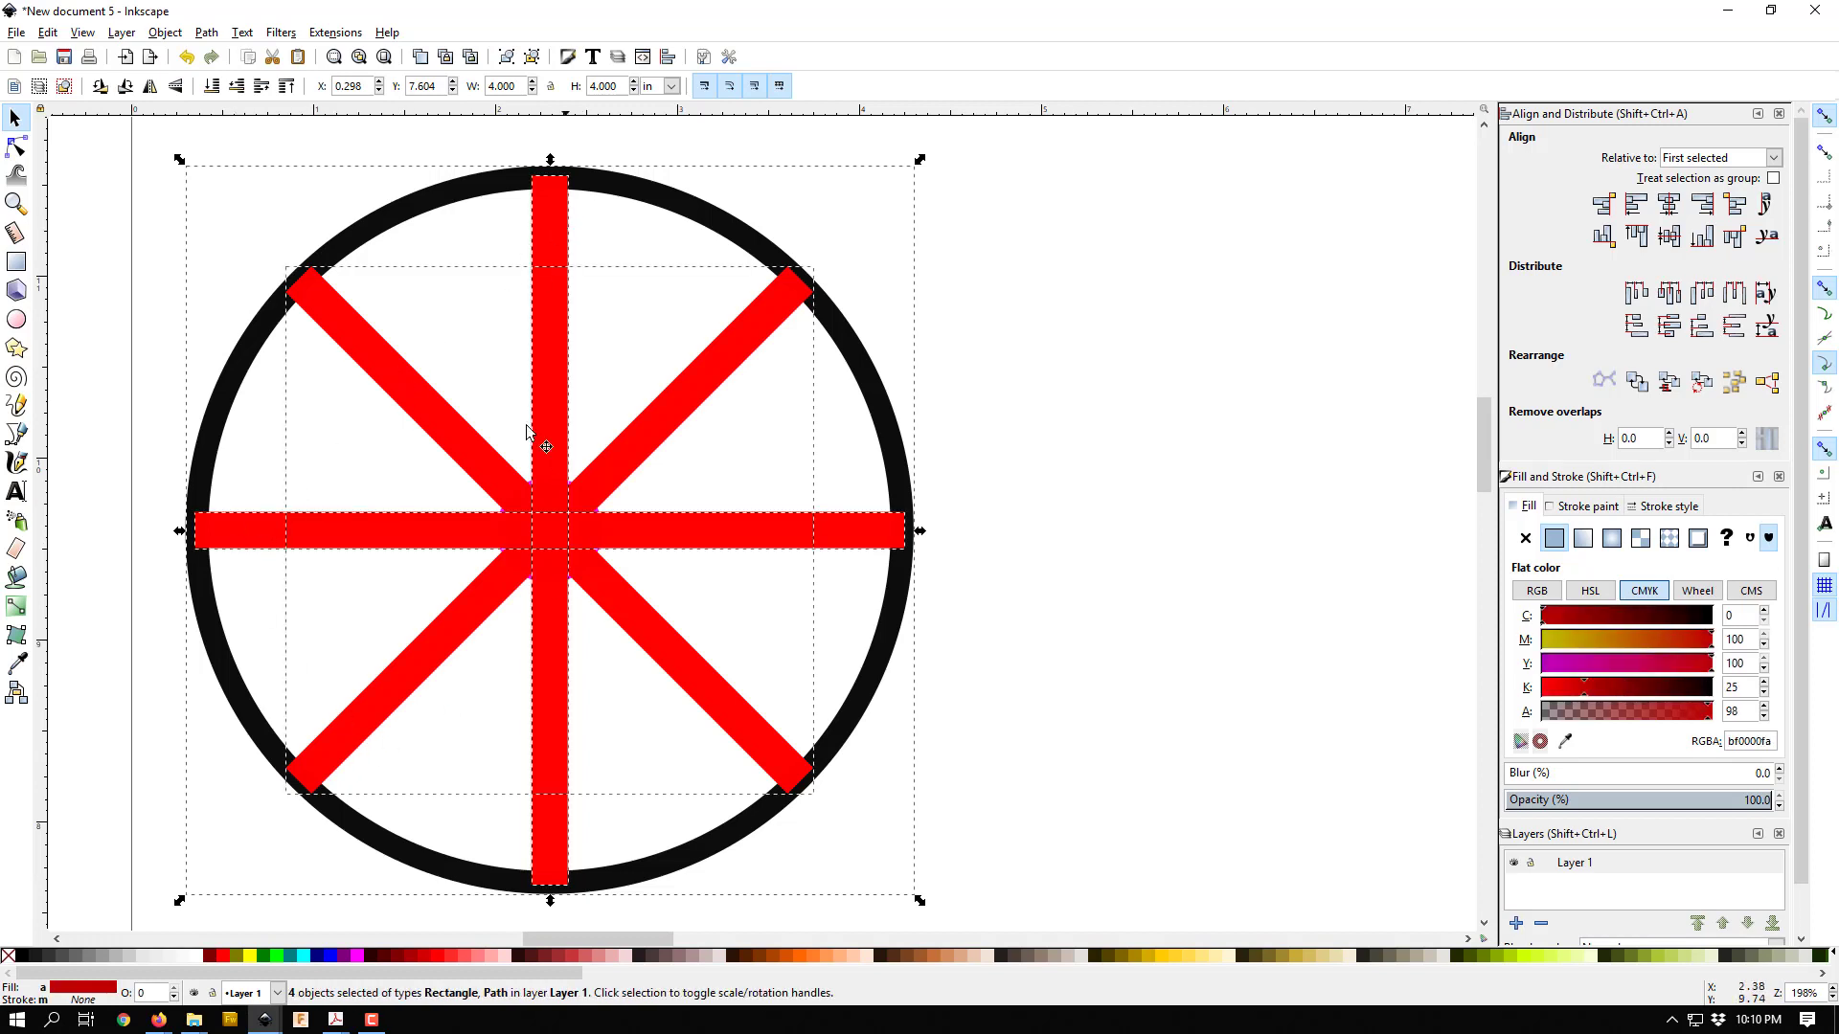
{"action": "left_click", "coordinate": [207, 34]}
{"action": "left_click", "coordinate": [240, 141]}
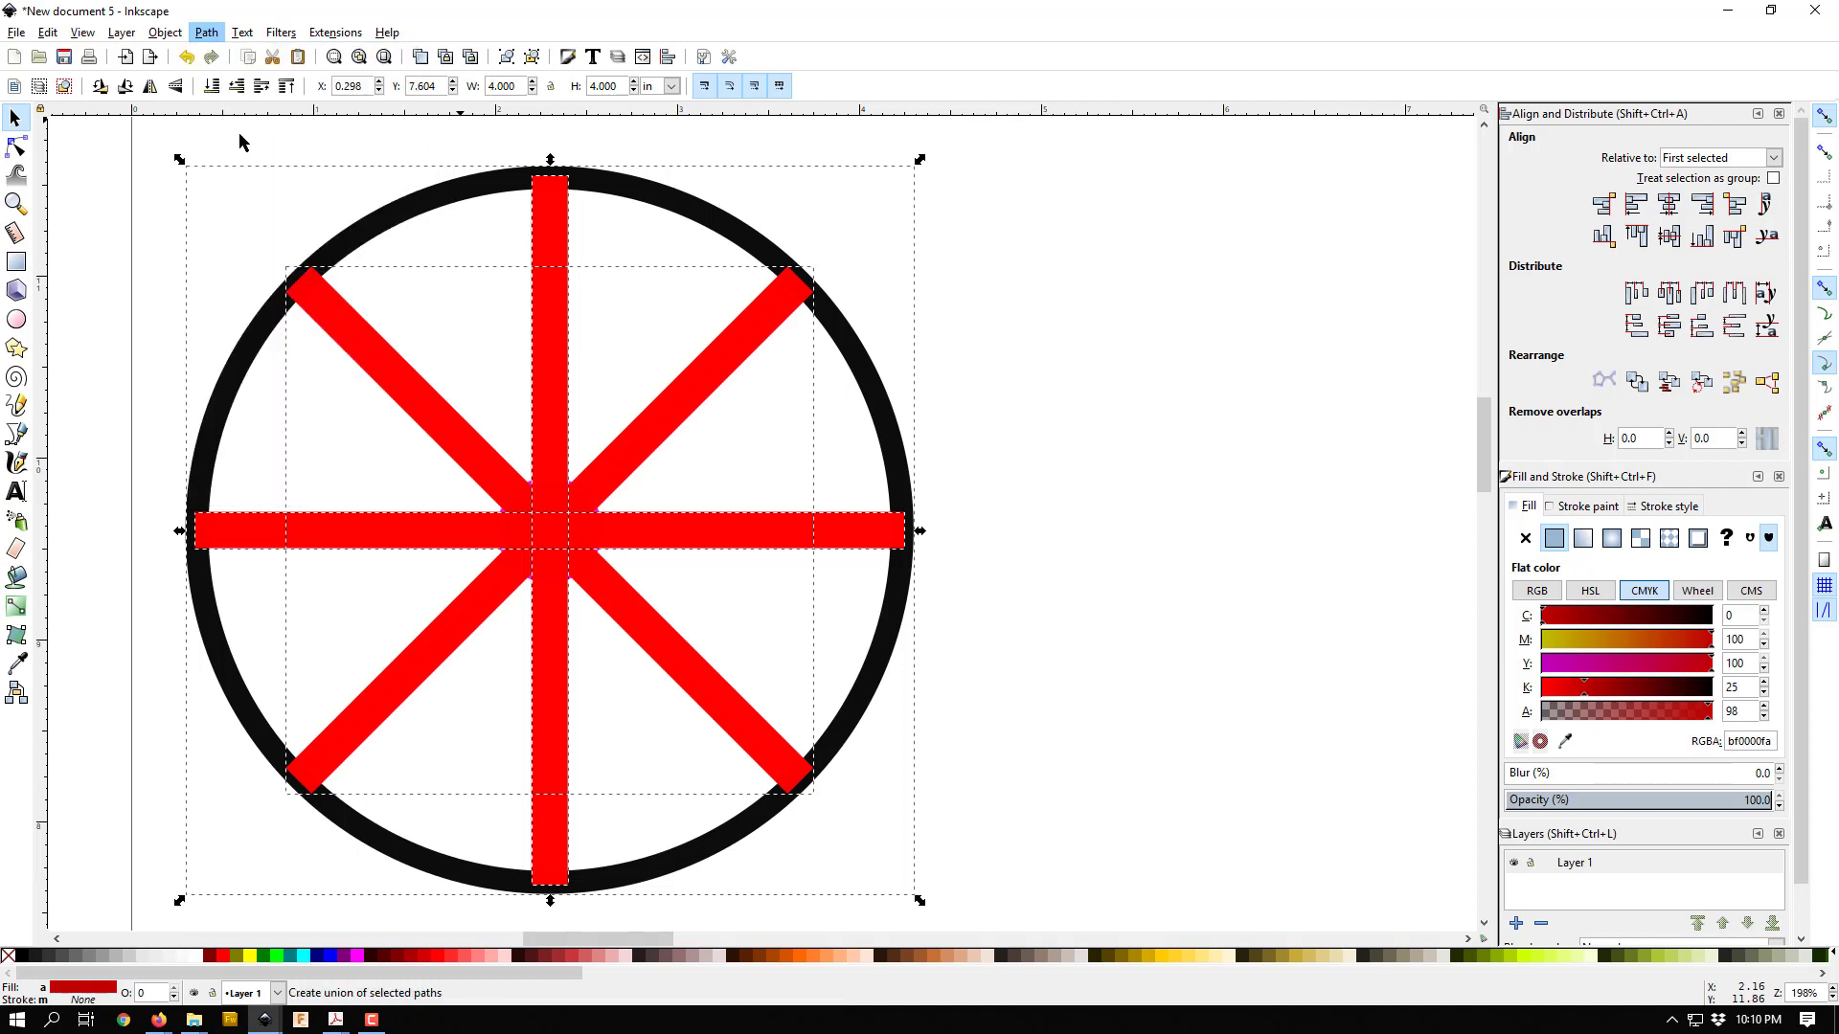
Step: Unite the remaining red diagonal spoke with the black wheel and clear the selection
{"action": "left_click", "coordinate": [720, 373], "text": "shift"}
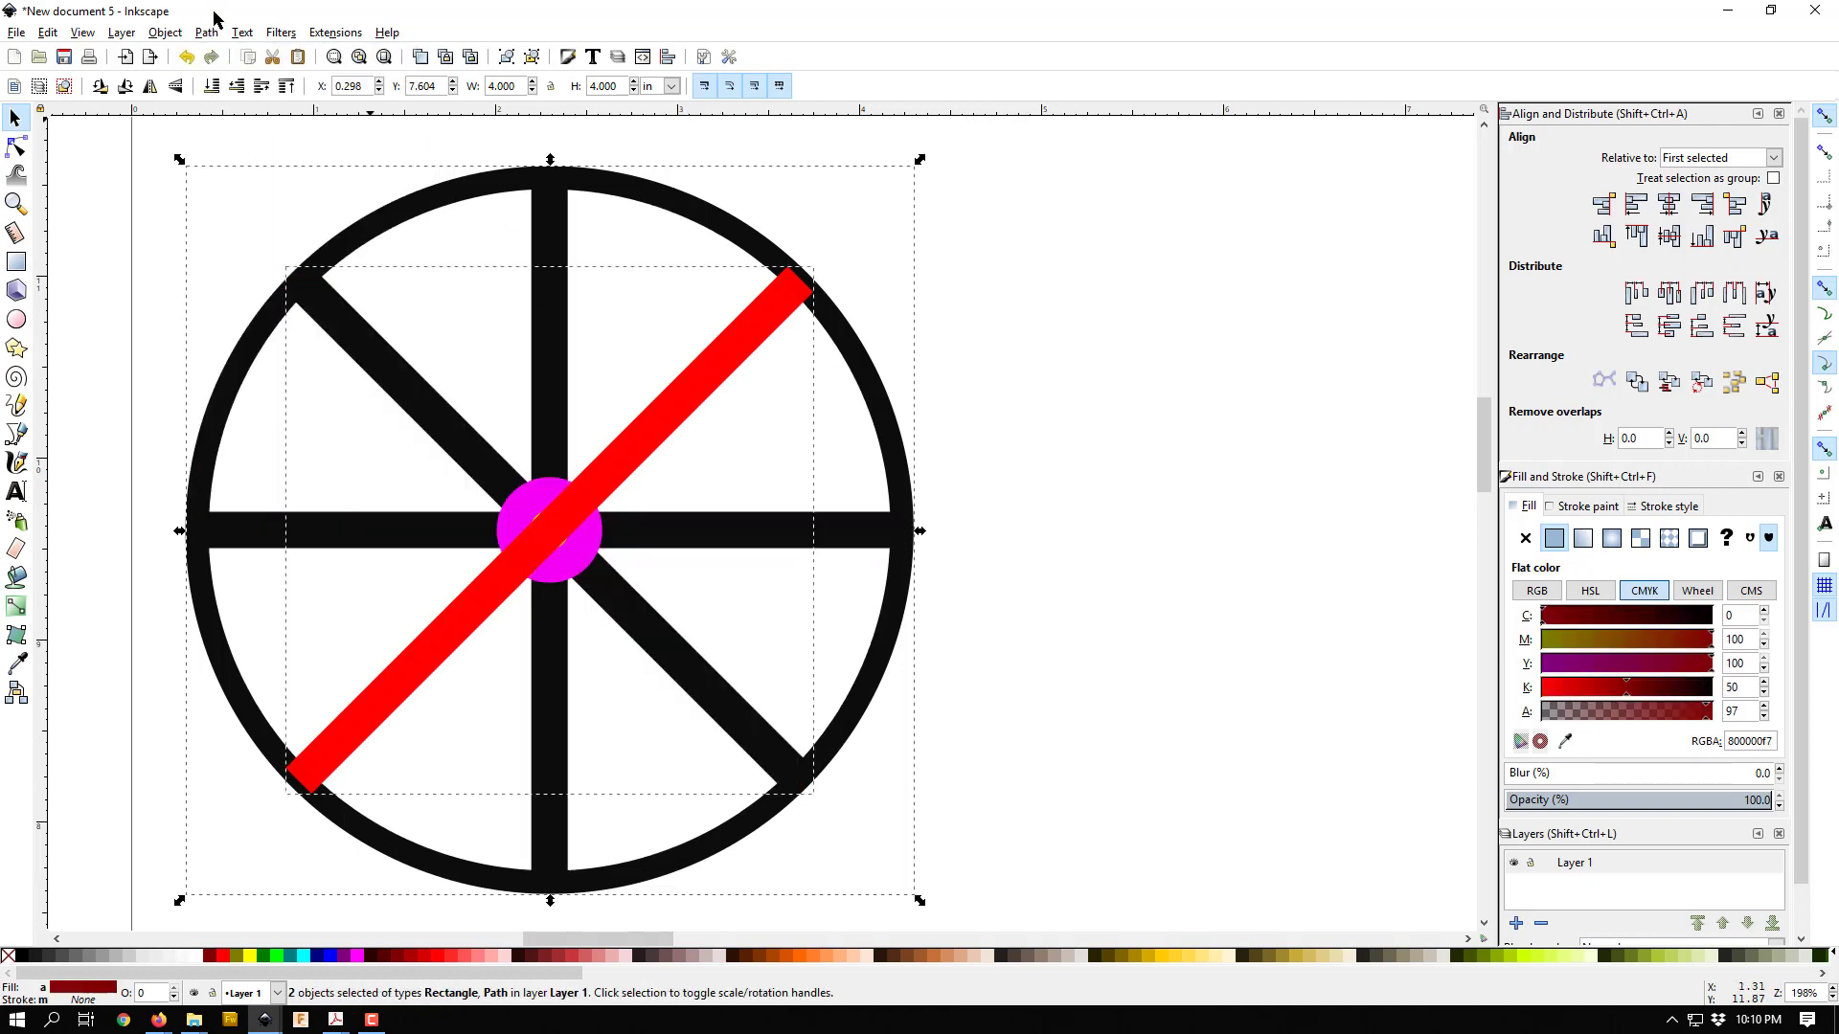
{"action": "left_click", "coordinate": [214, 35]}
{"action": "left_click", "coordinate": [239, 142]}
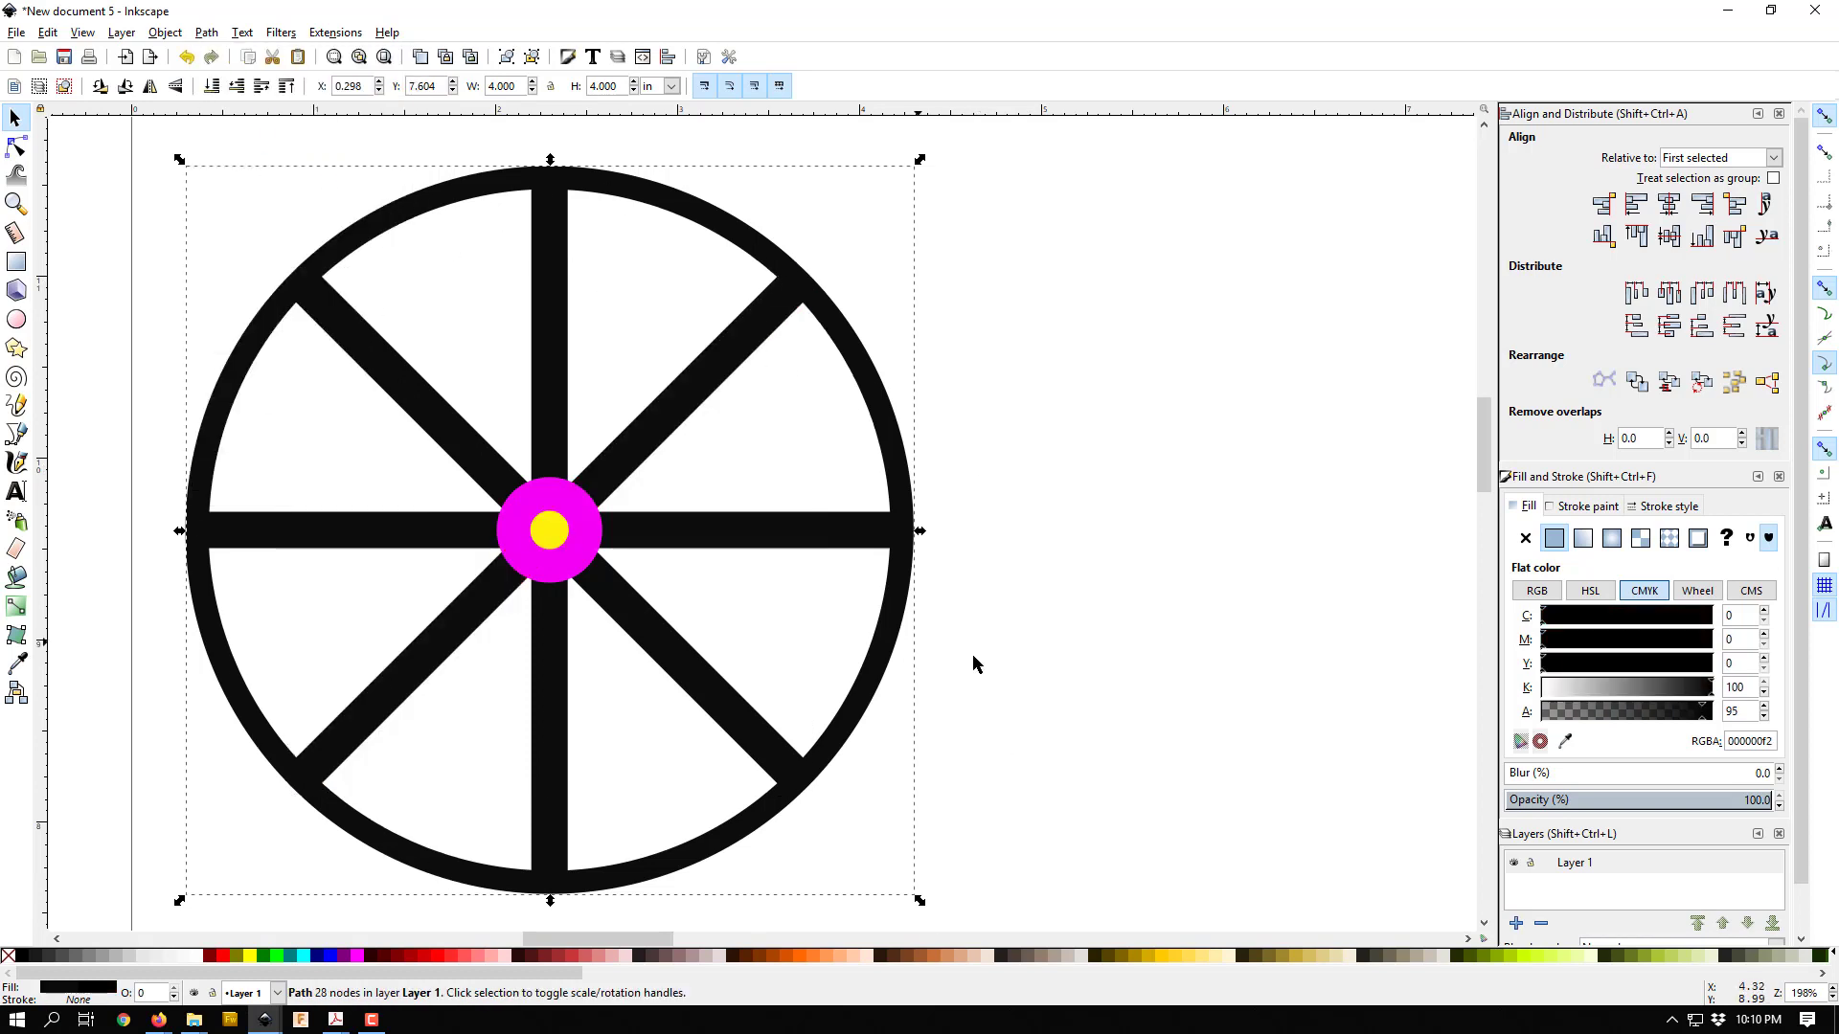
{"action": "left_click", "coordinate": [1044, 663]}
Step: Enlarge the magenta hub circle about its centre to about 0.66 in across and unite it with the black wheel
{"action": "left_click", "coordinate": [590, 522]}
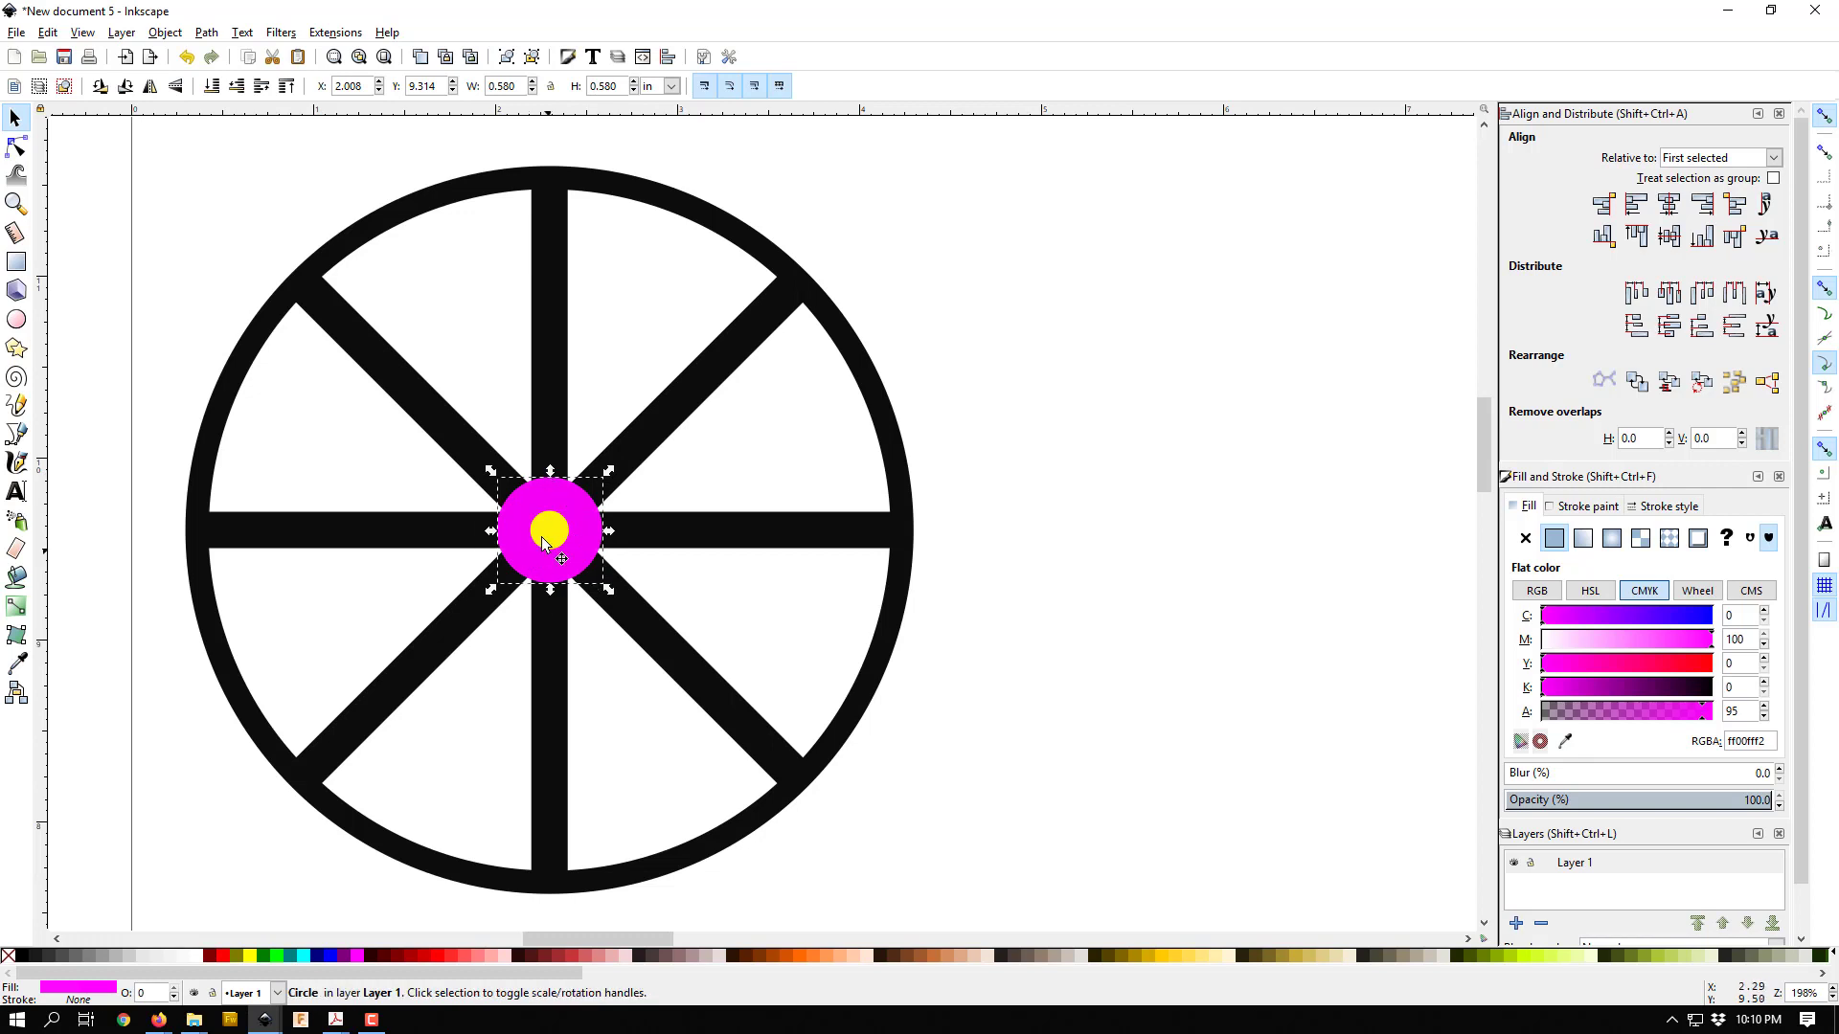
{"action": "left_click_drag", "start_coordinate": [582, 526], "coordinate": [1041, 562]}
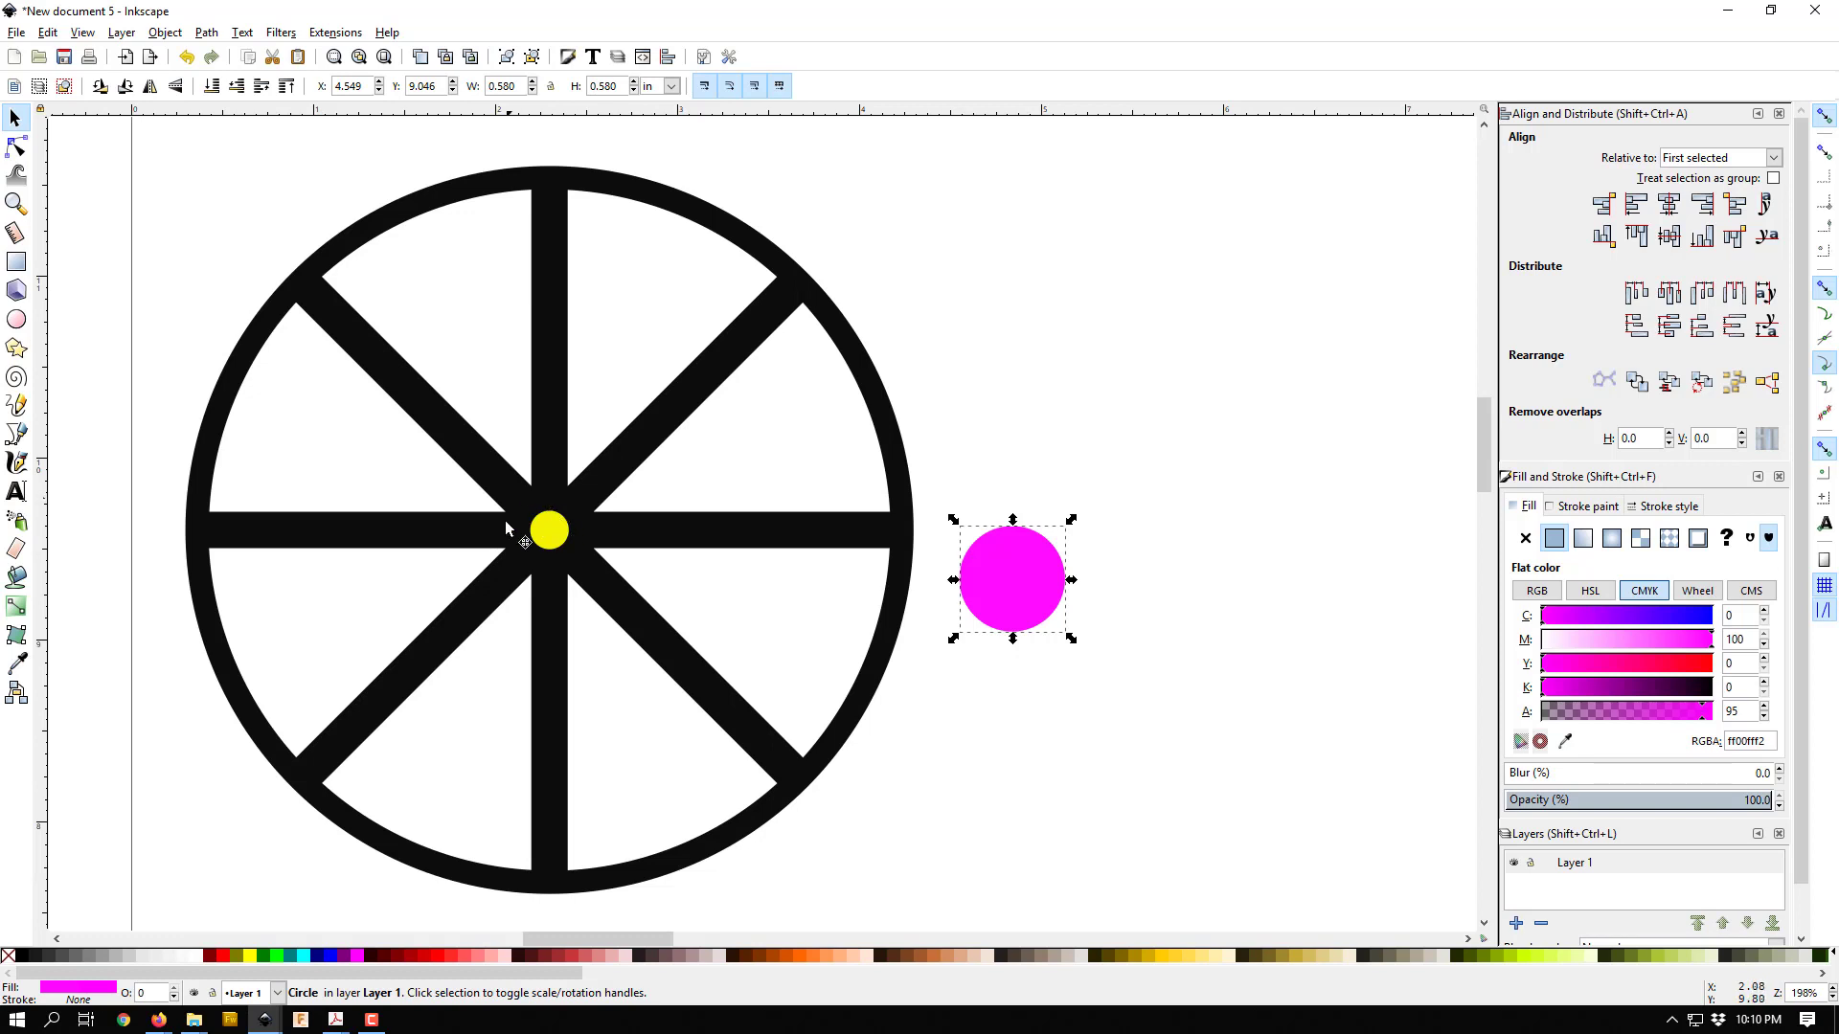
{"action": "key", "text": "ctrl+z"}
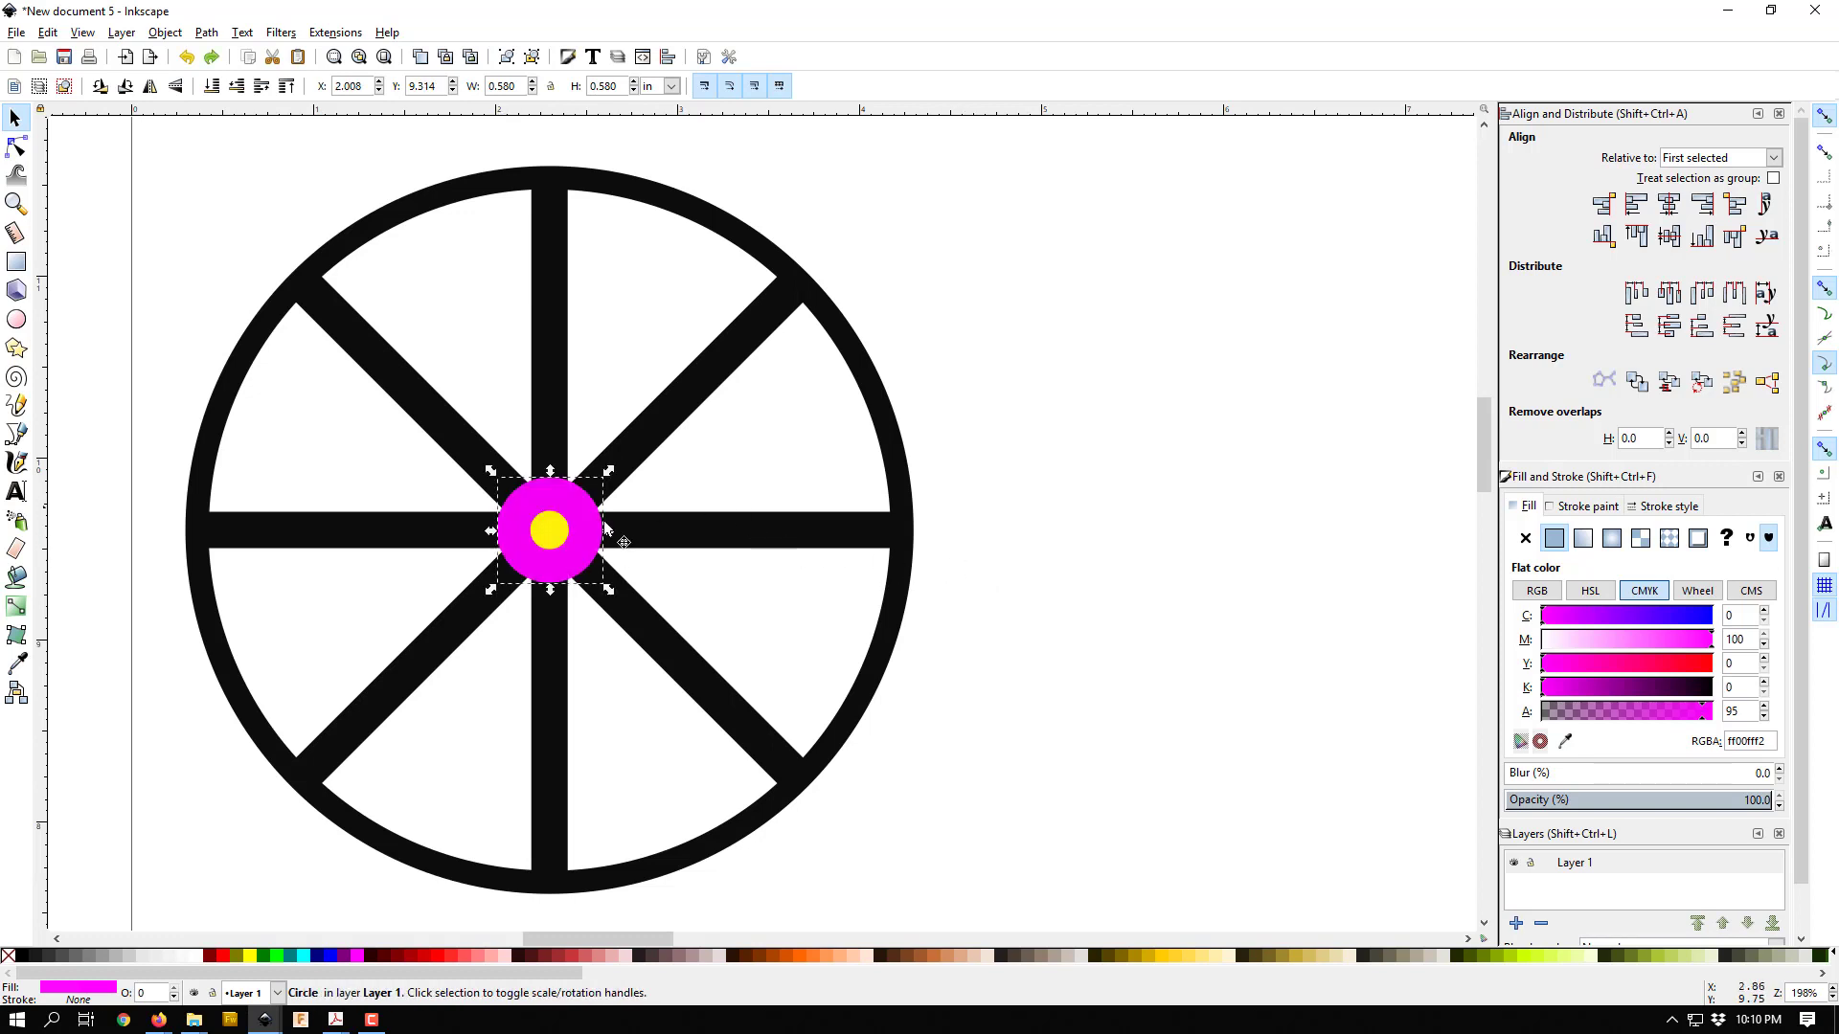
{"action": "left_click_drag", "start_coordinate": [609, 470], "coordinate": [628, 468]}
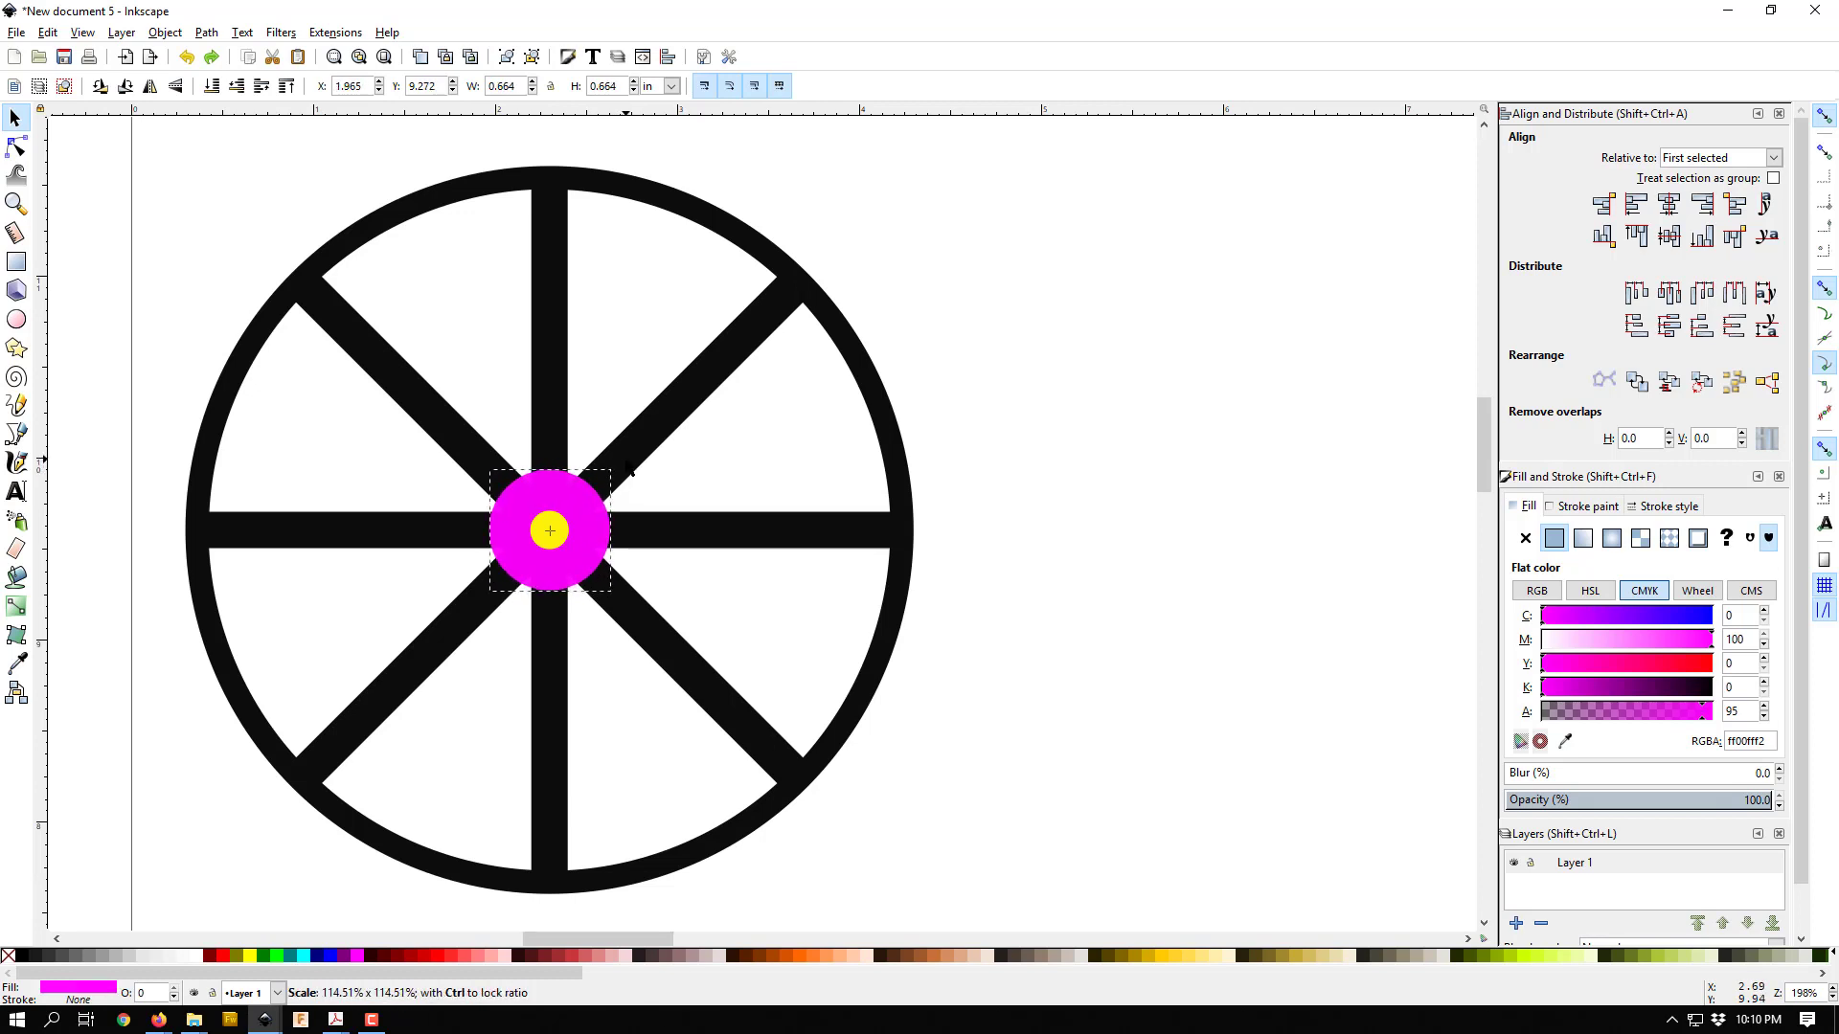
{"action": "left_click", "coordinate": [696, 396], "text": "shift"}
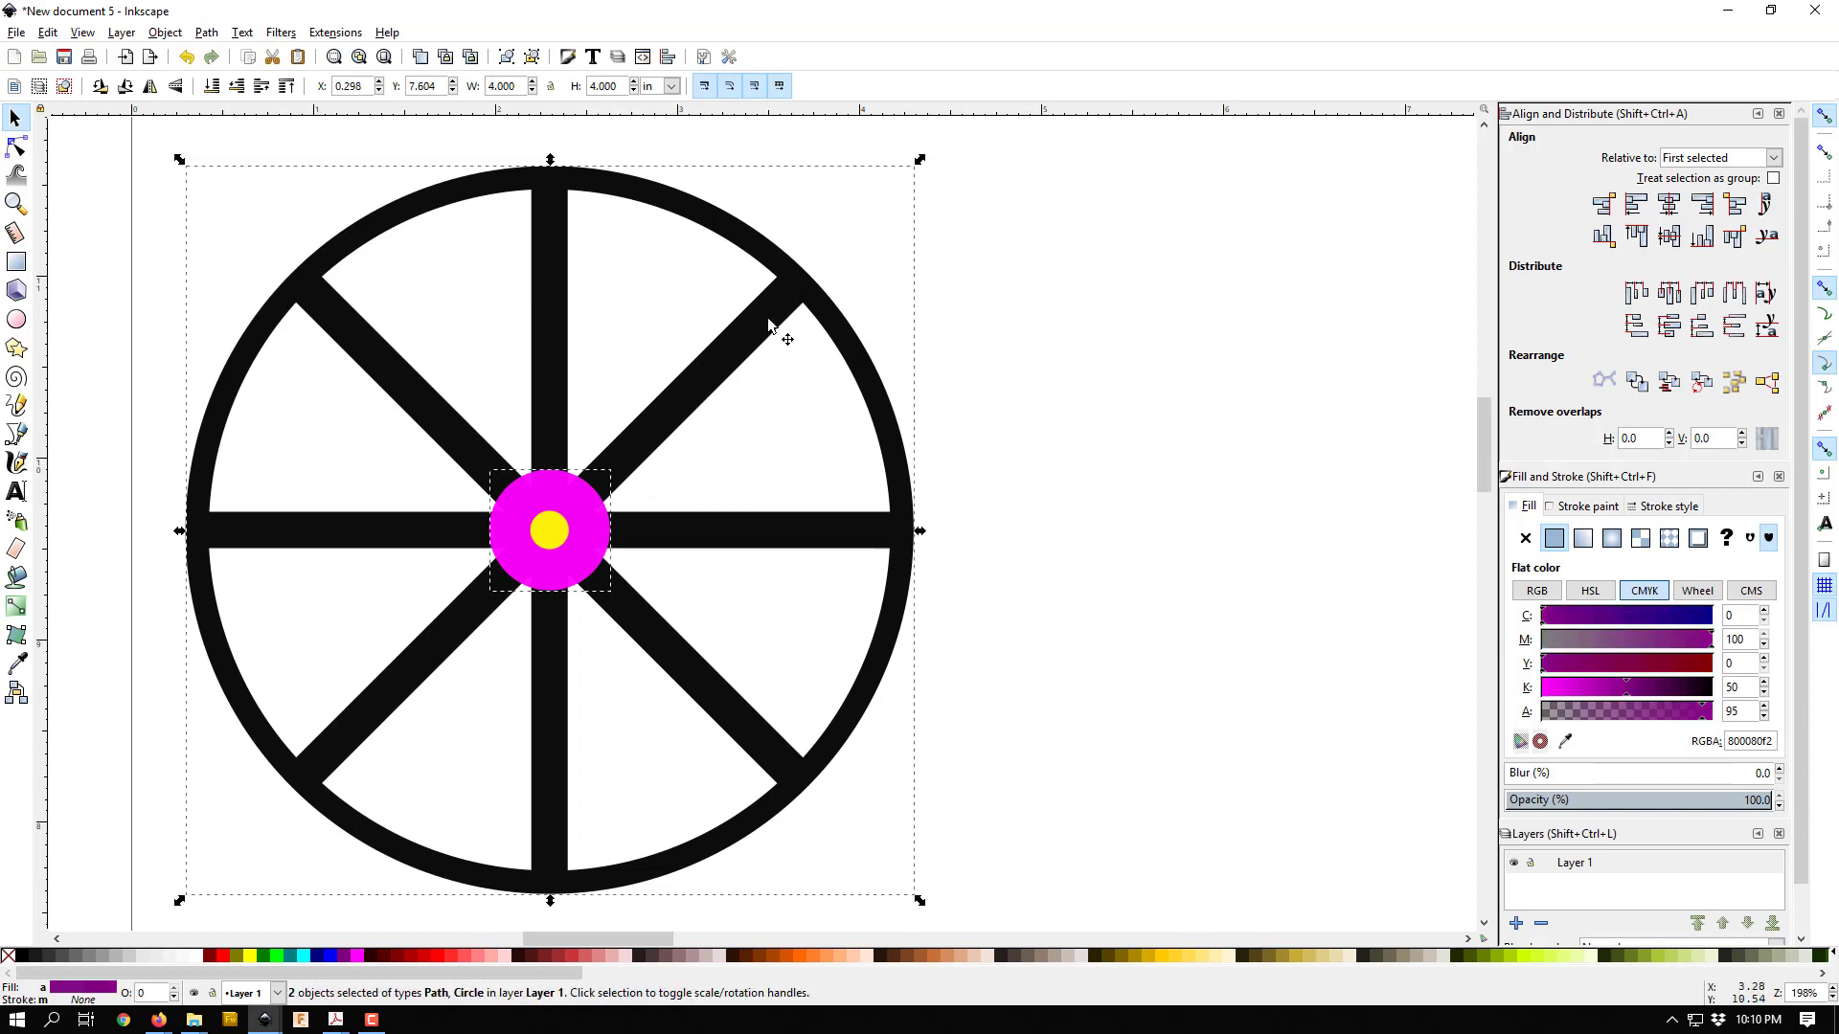
{"action": "left_click", "coordinate": [205, 35]}
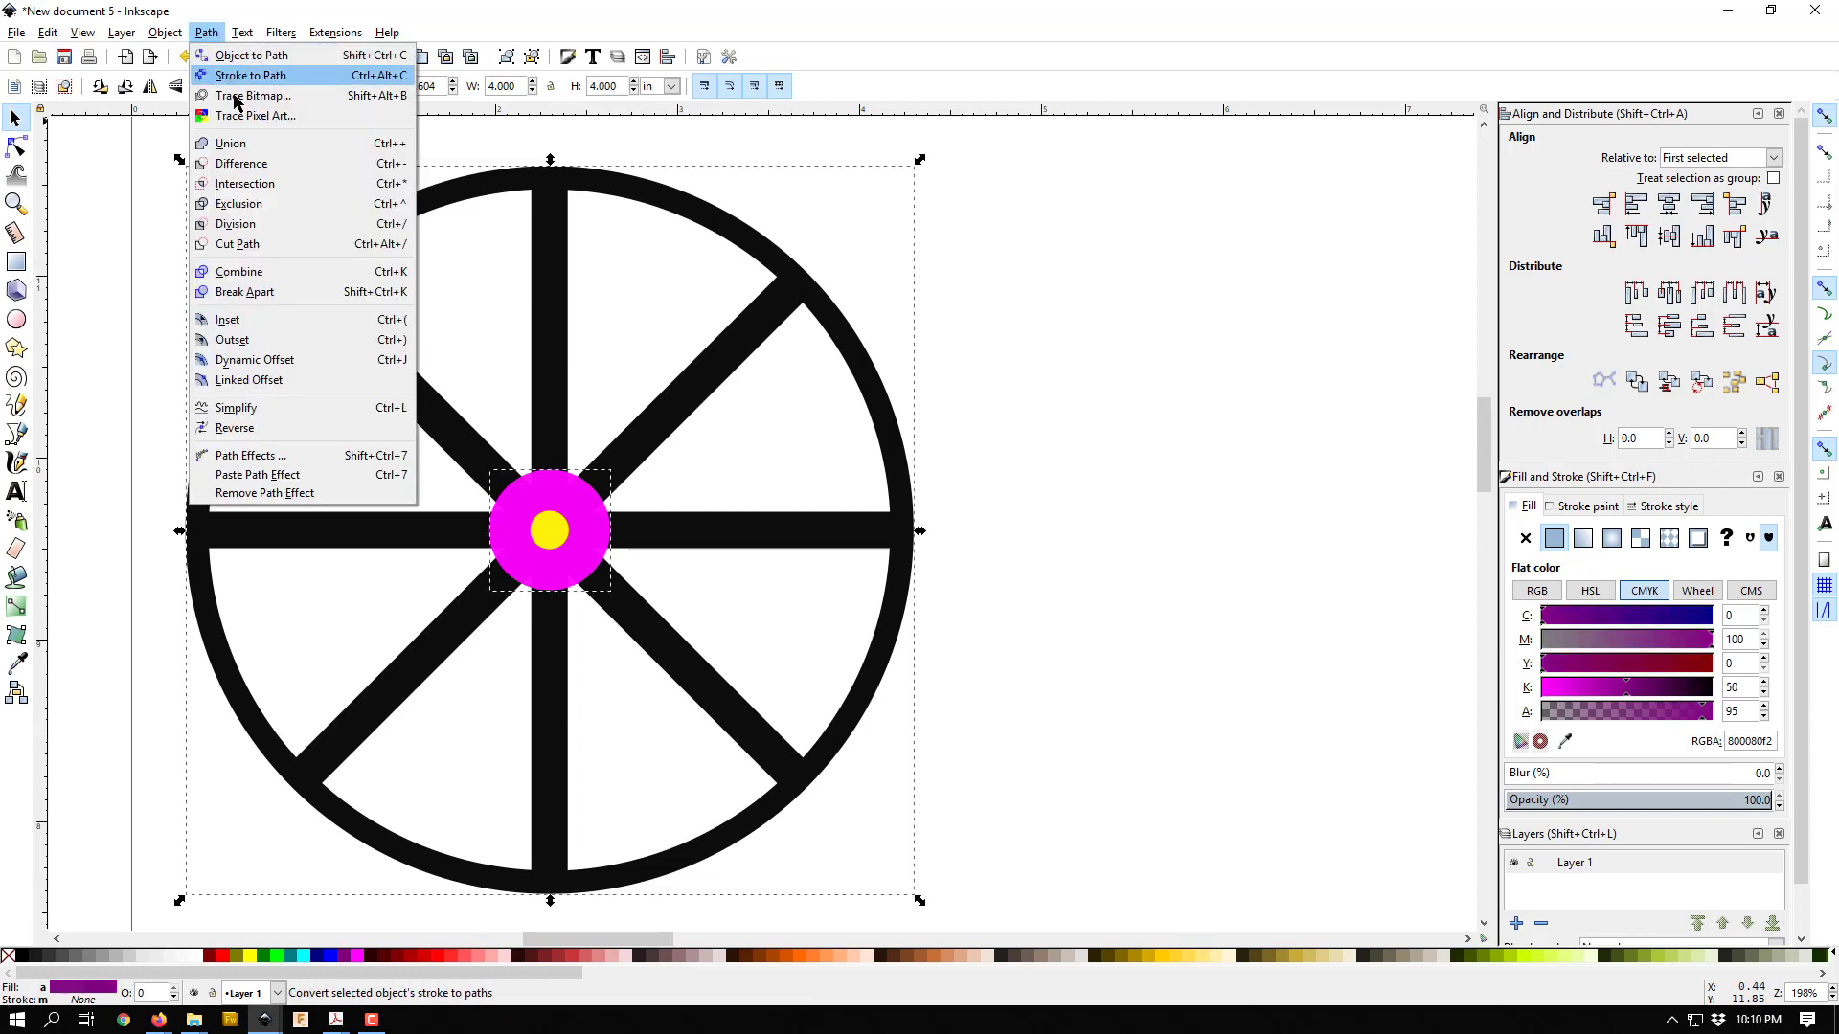
{"action": "left_click", "coordinate": [242, 142]}
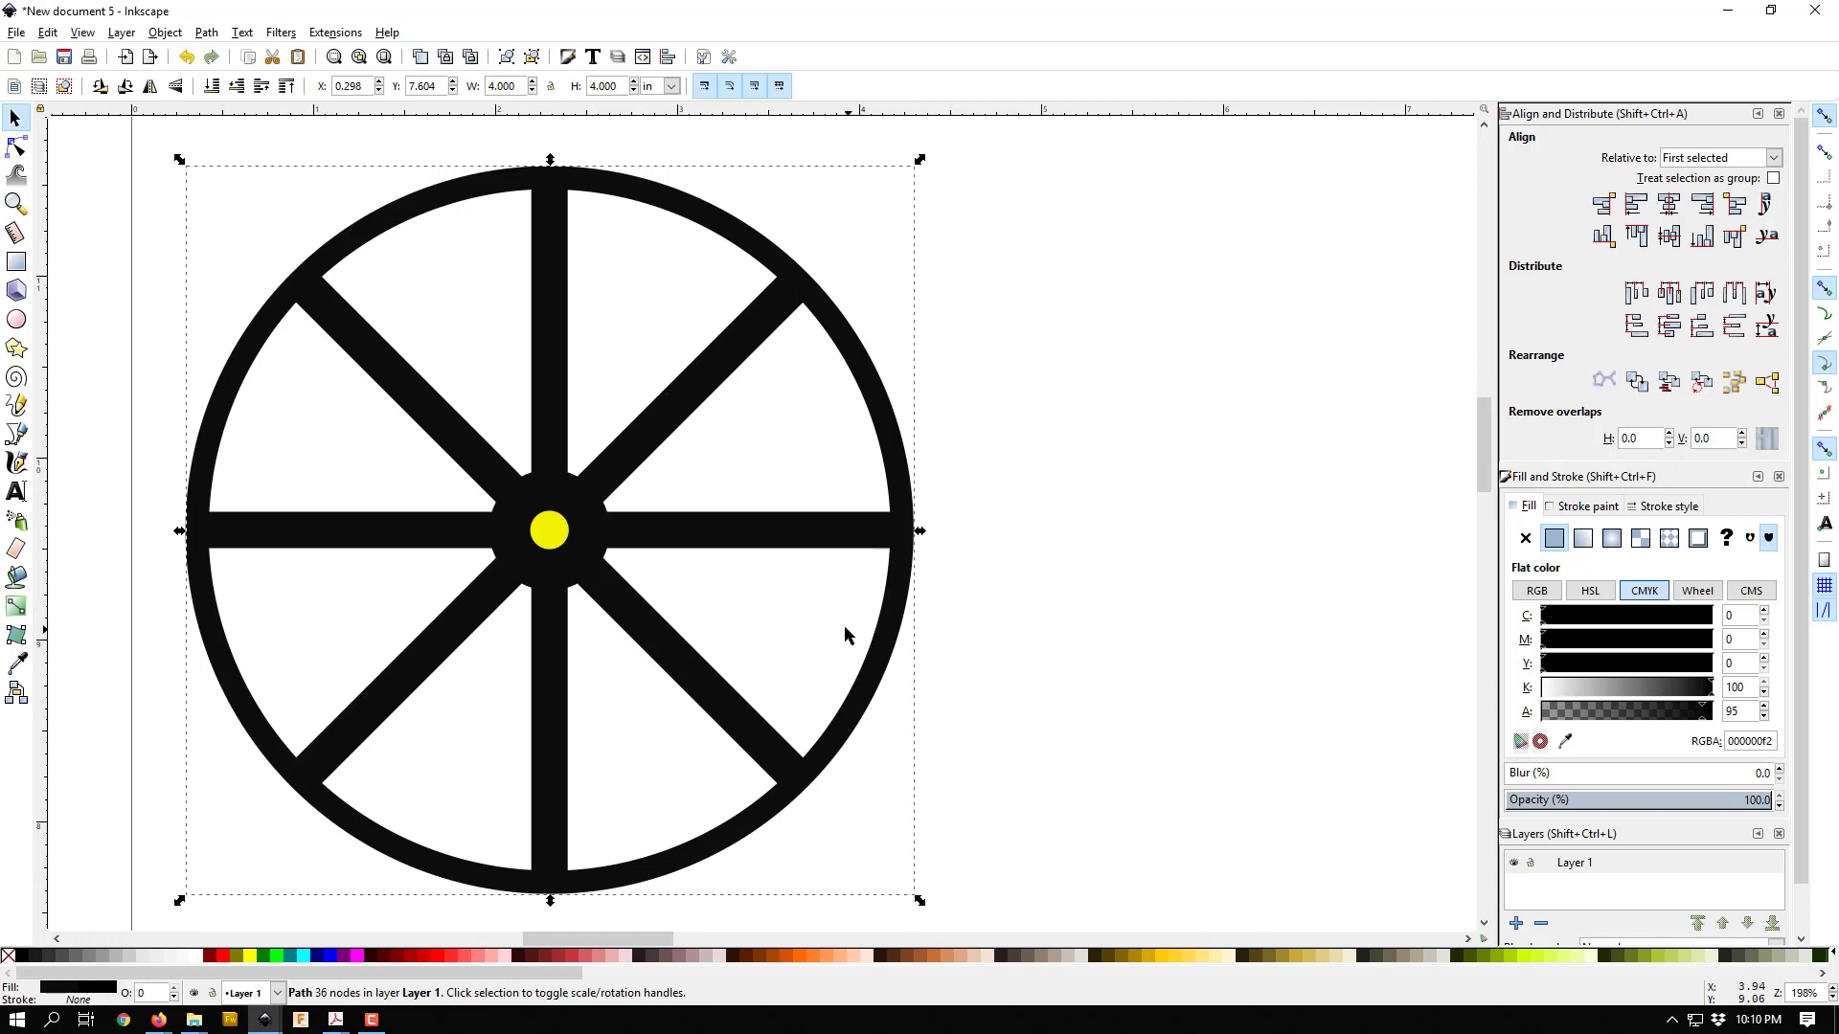
Step: Give the united wheel a flat black stroke 0.001 in wide and a white fill
{"action": "left_click", "coordinate": [1779, 113]}
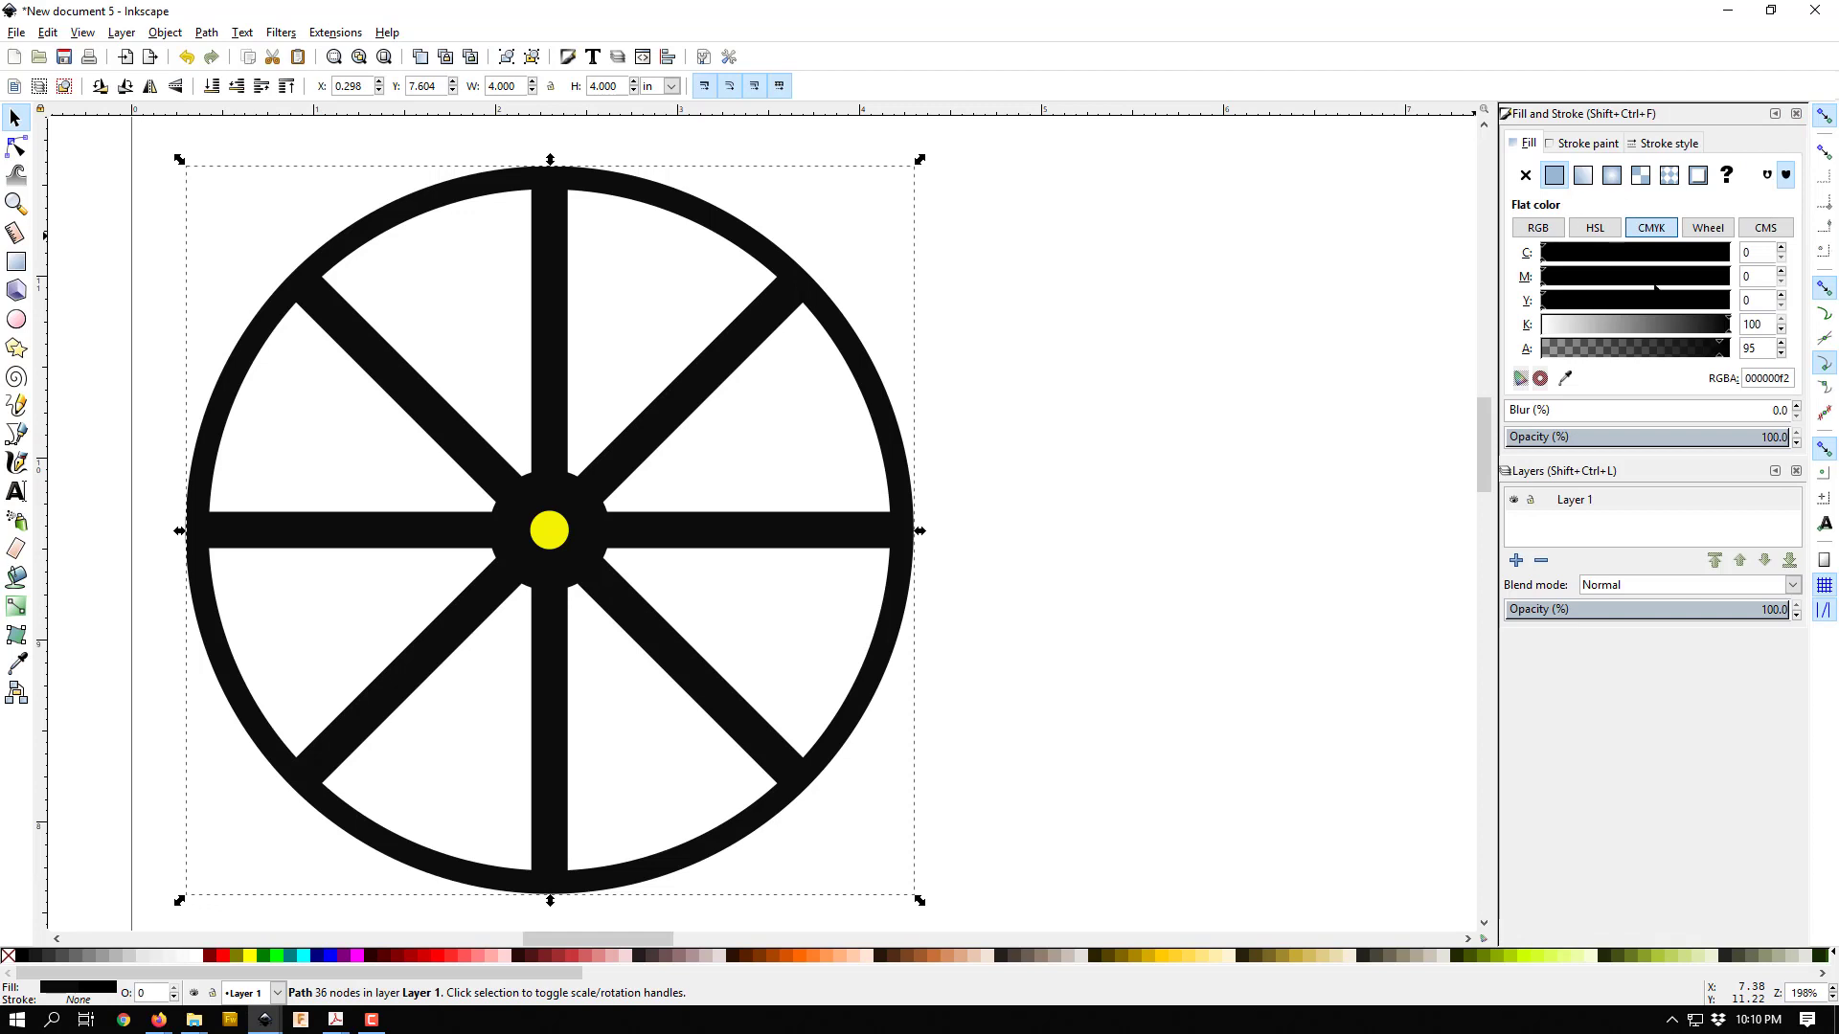
{"action": "left_click", "coordinate": [1586, 144]}
{"action": "left_click", "coordinate": [1552, 180]}
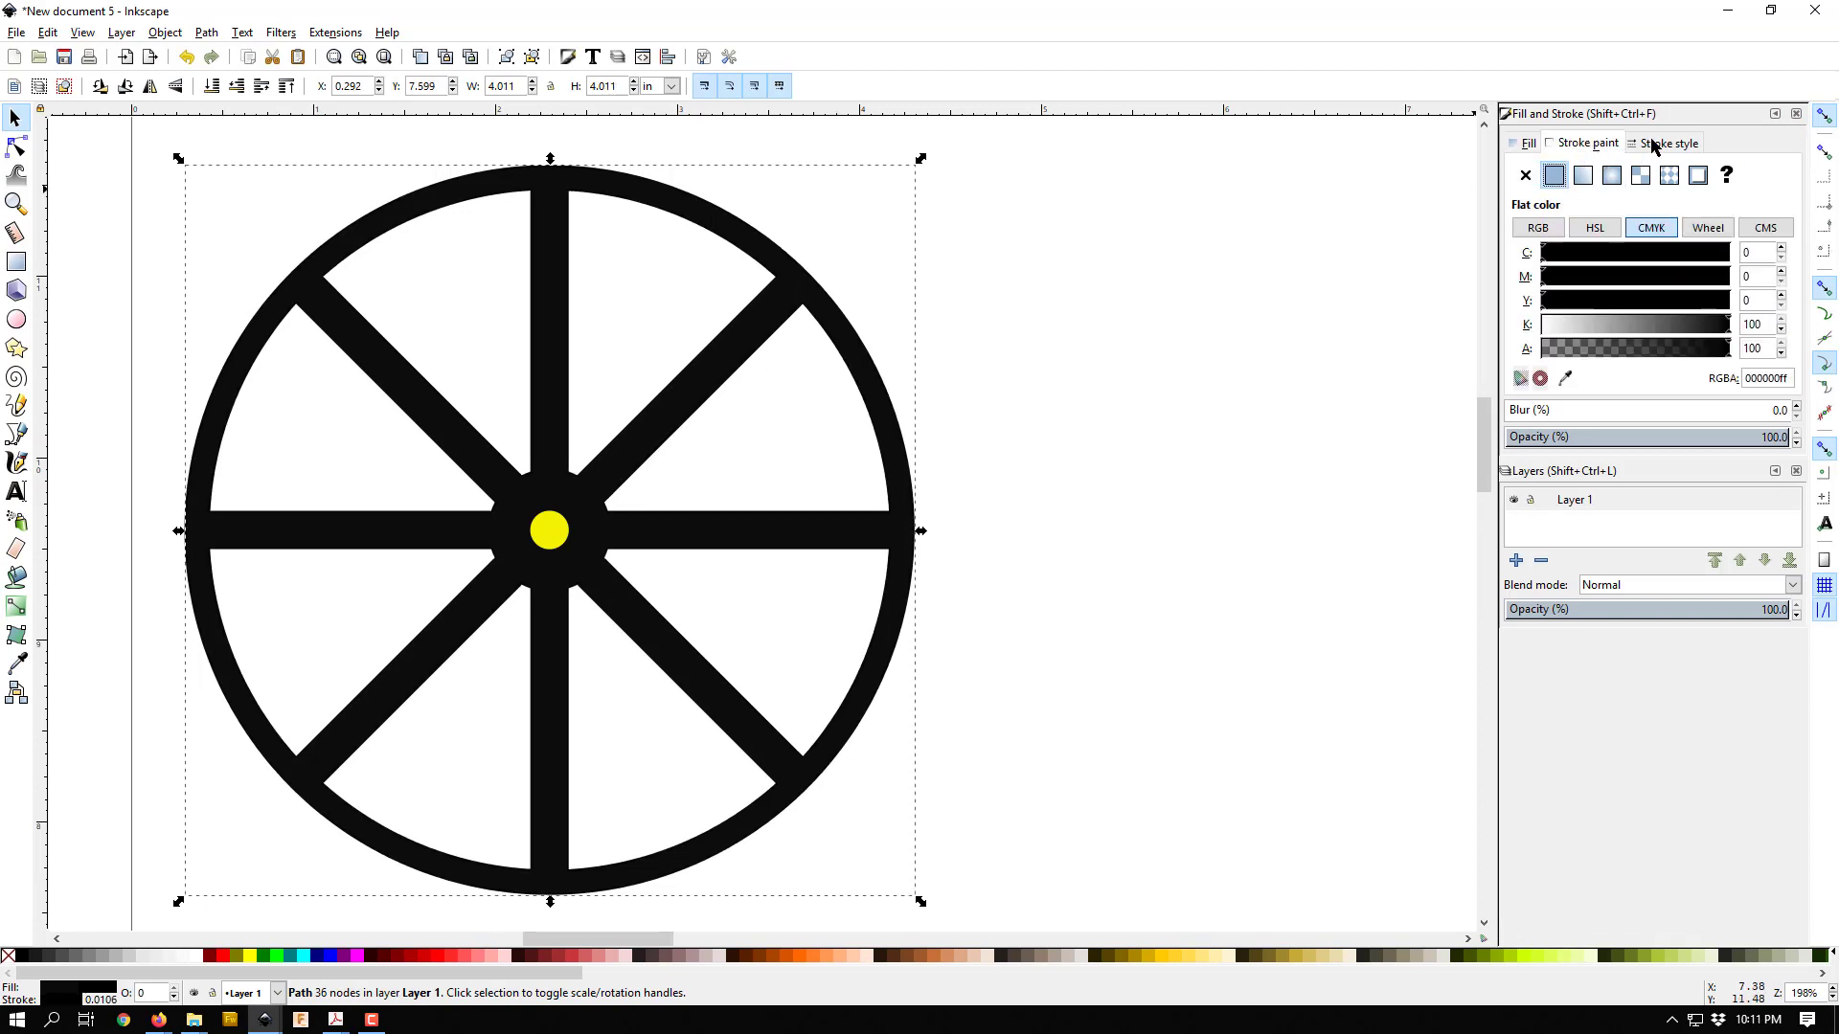
{"action": "left_click", "coordinate": [1667, 143]}
{"action": "type", "text": ".001"}
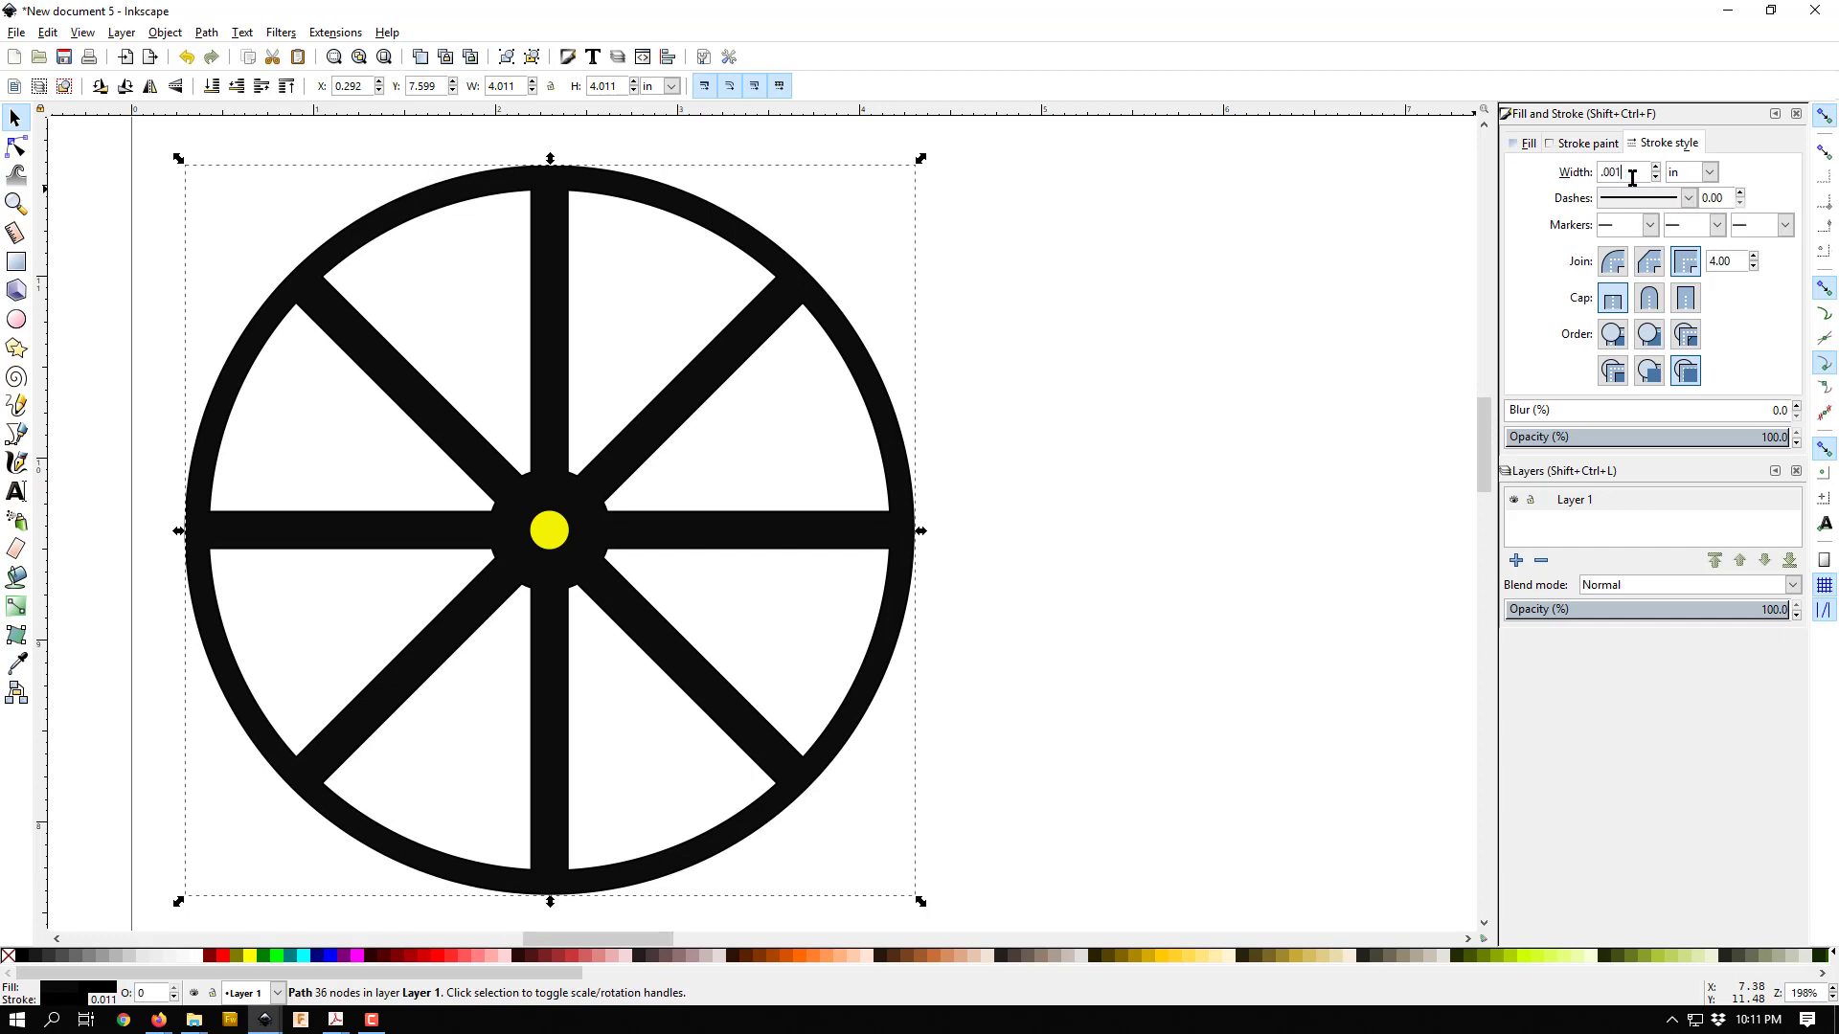
{"action": "key", "text": "Return"}
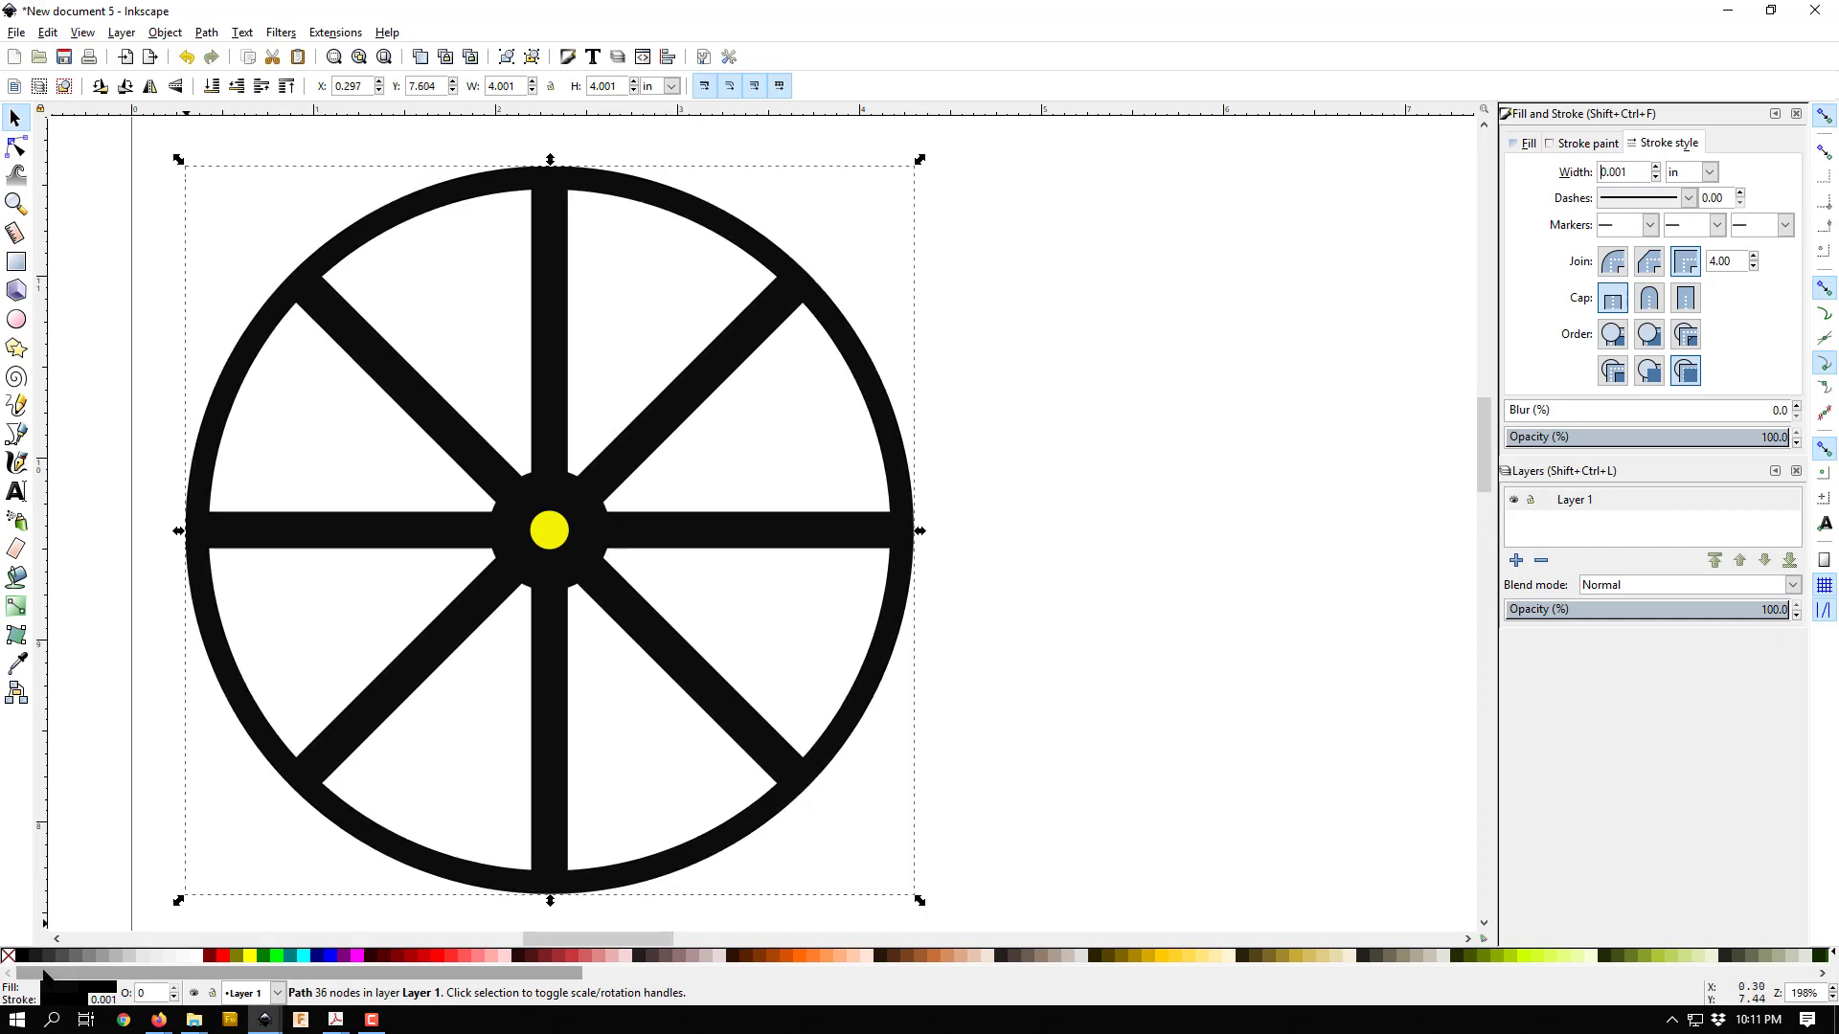
{"action": "left_click", "coordinate": [194, 956]}
Step: Give the yellow centre circle a flat black stroke 0.001 in wide and a white fill
{"action": "left_click", "coordinate": [561, 540]}
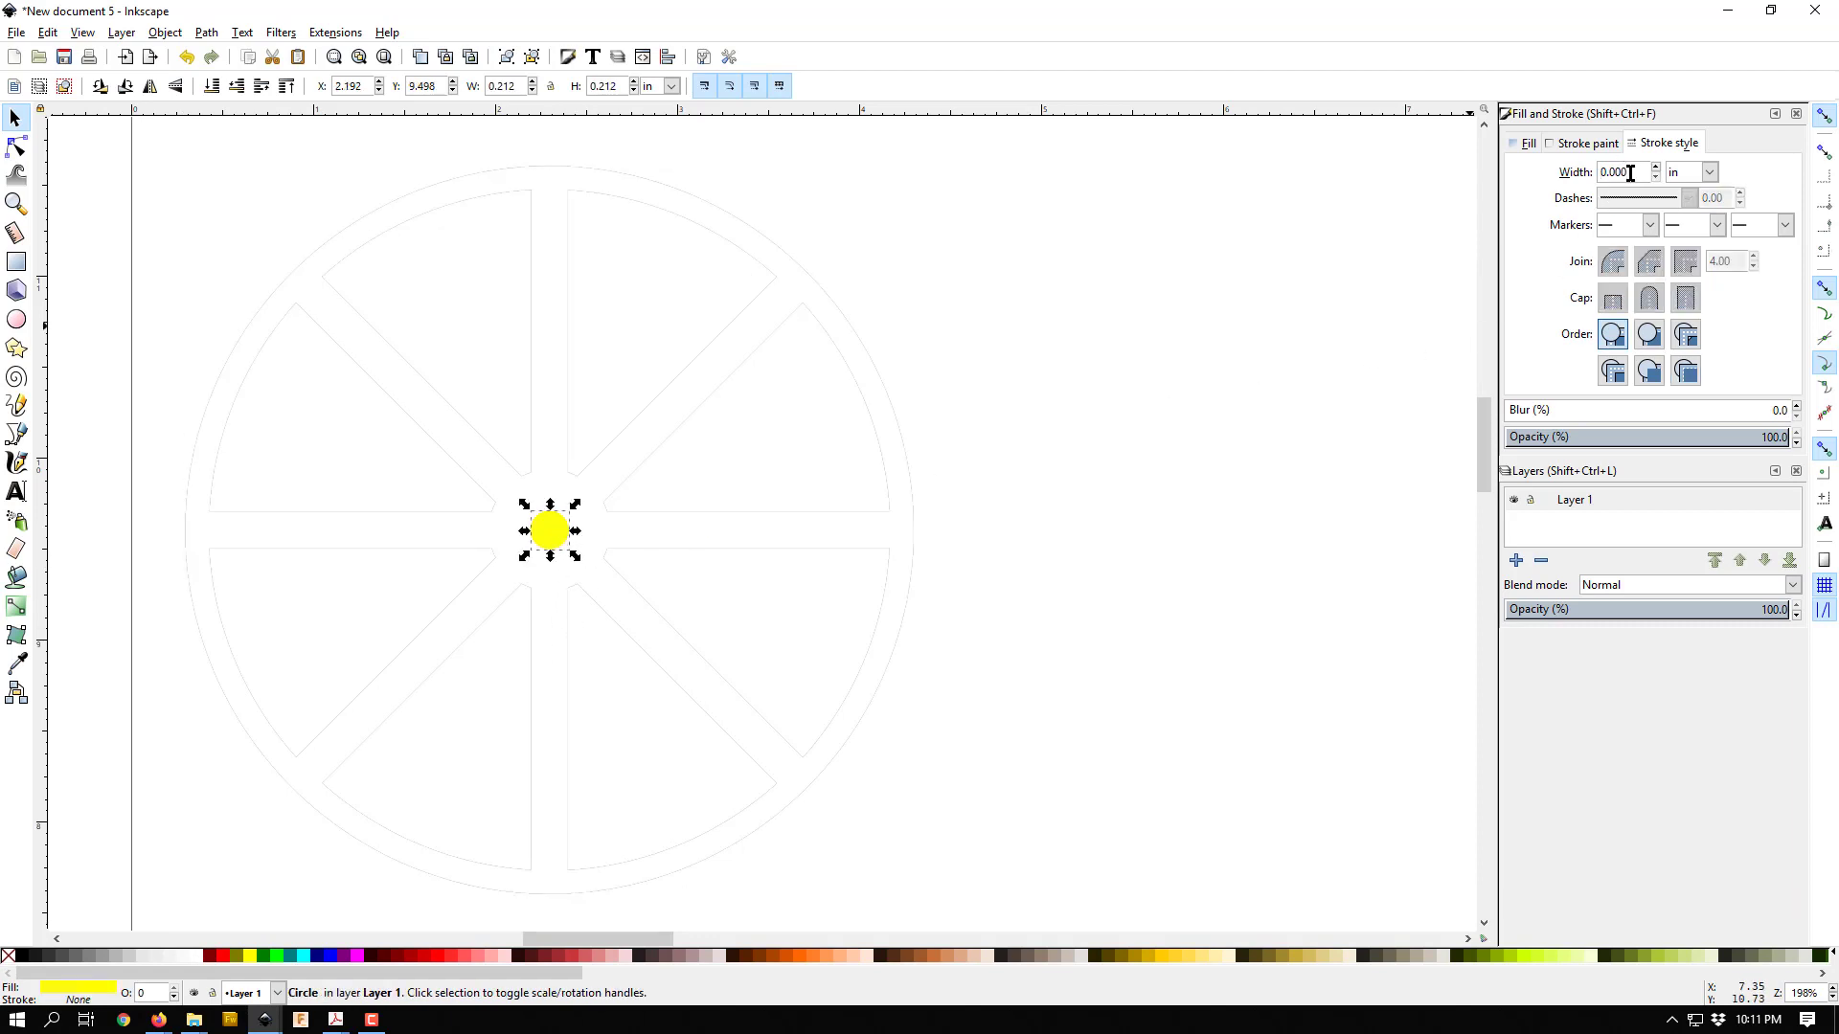
{"action": "left_click", "coordinate": [1585, 144]}
{"action": "left_click", "coordinate": [1553, 175]}
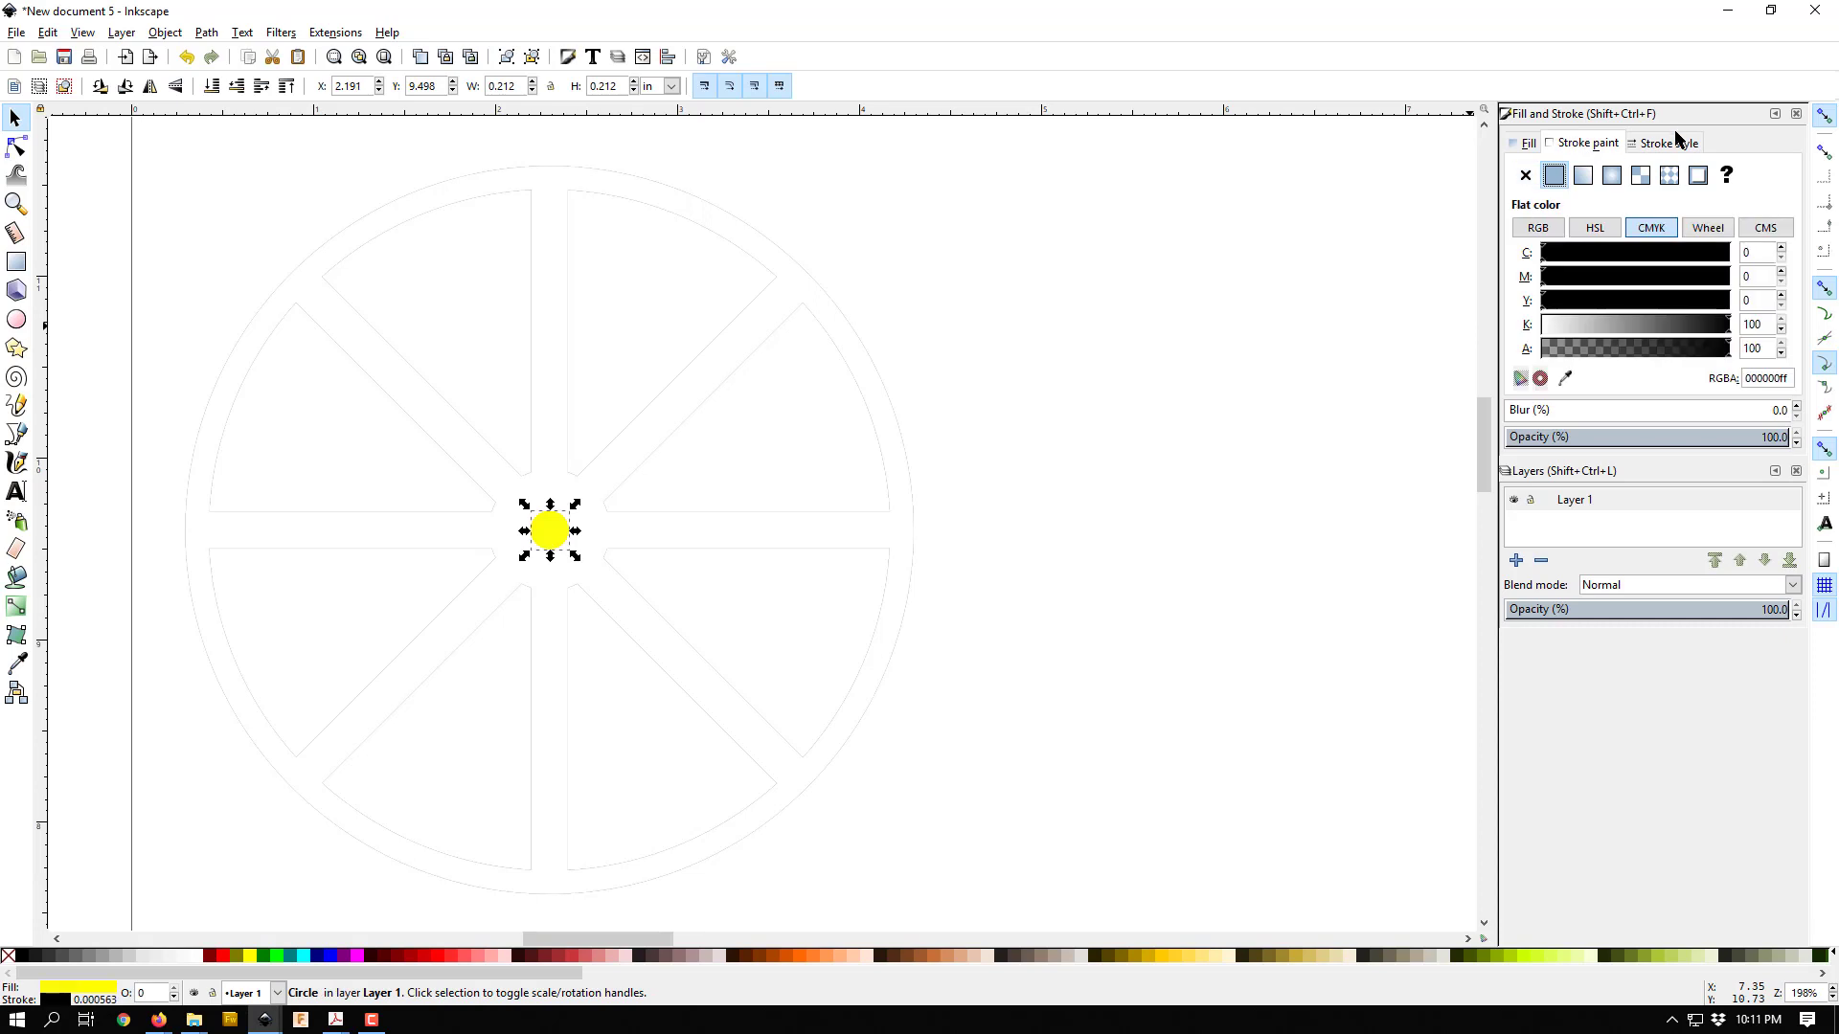
{"action": "left_click", "coordinate": [1670, 143]}
{"action": "left_click", "coordinate": [1631, 175]}
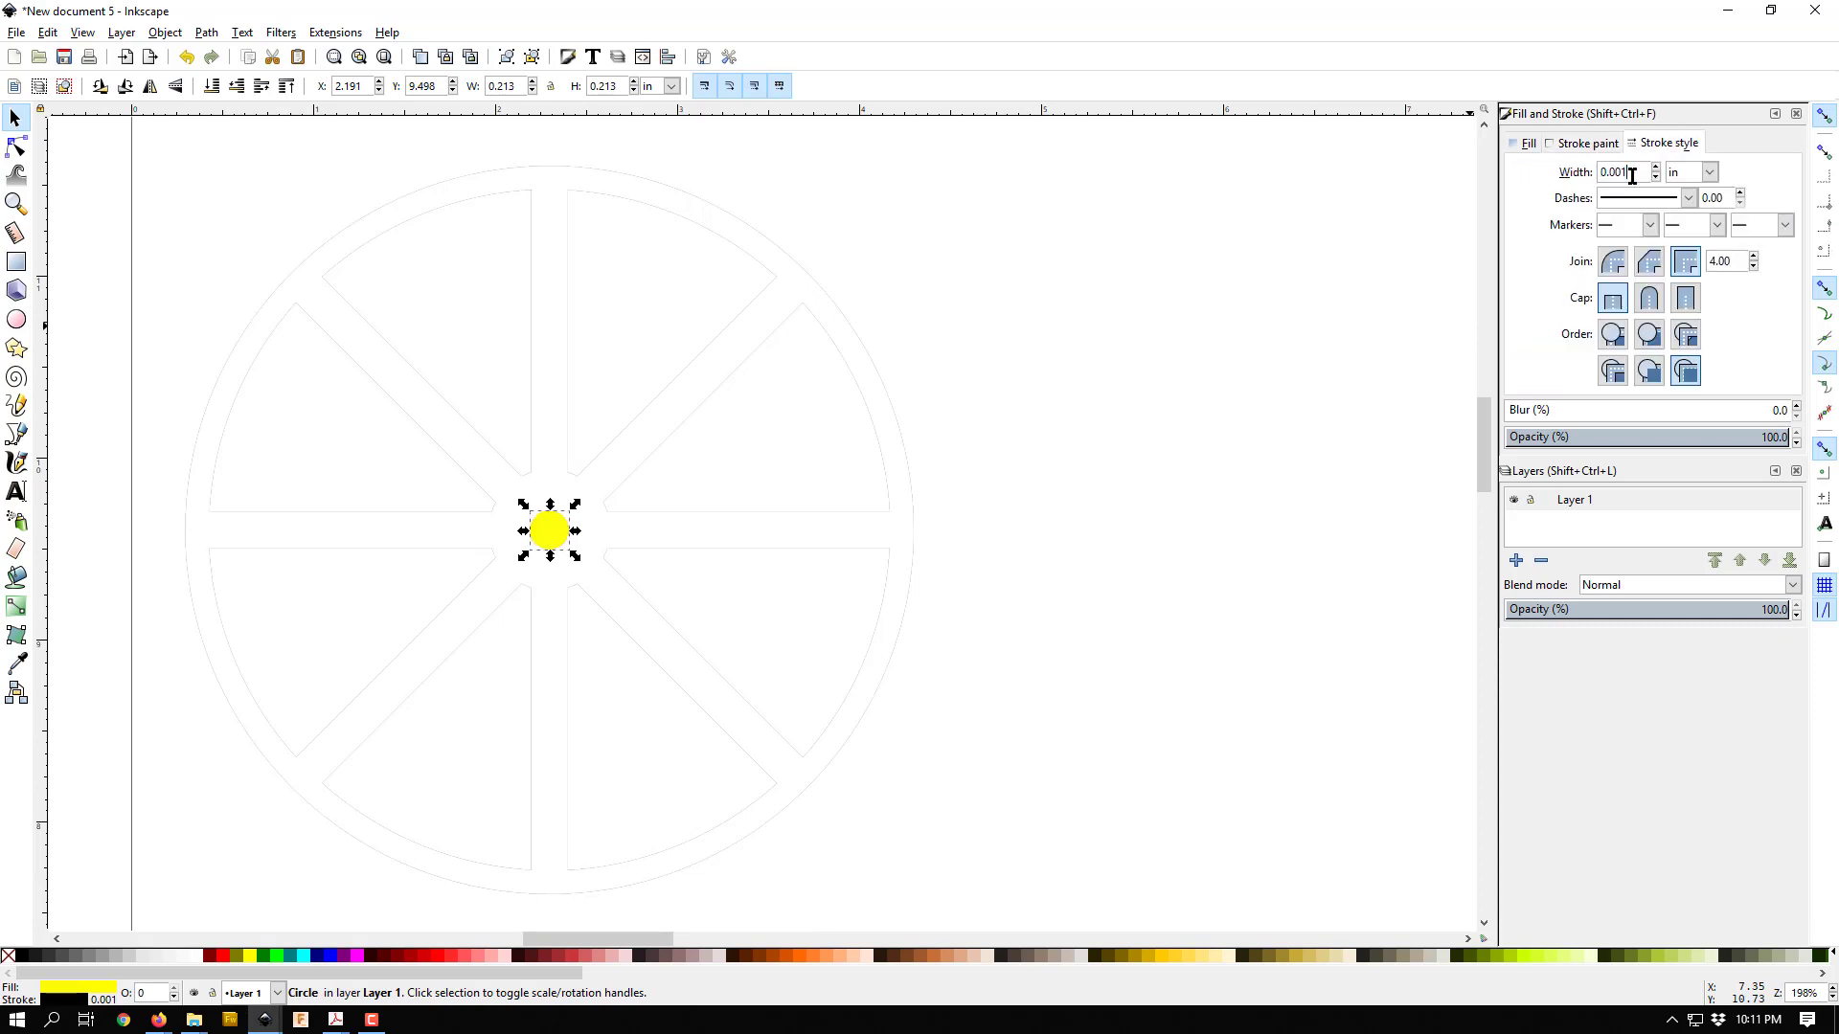
{"action": "left_click", "coordinate": [196, 958]}
{"action": "left_click", "coordinate": [1100, 687]}
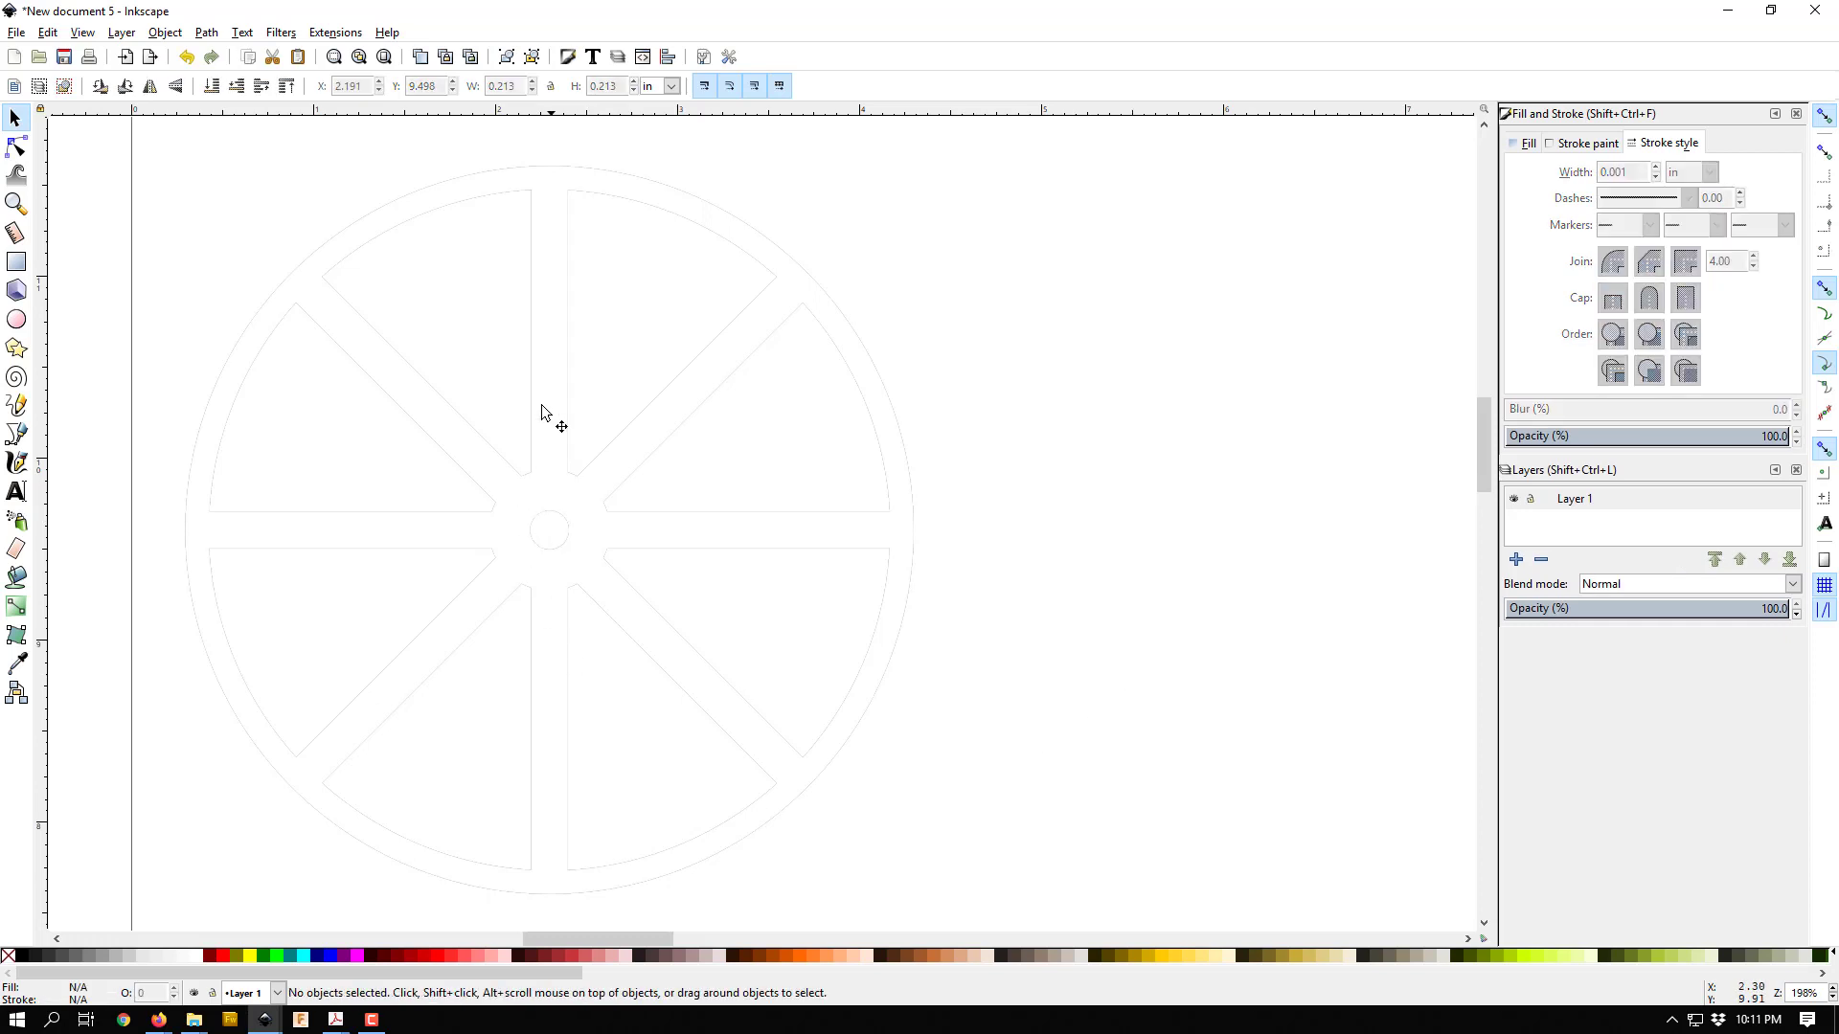
Step: Delete the entire outlined wheel together with its centre circle
{"action": "scroll", "coordinate": [485, 439], "scroll_direction": "up", "scroll_amount": 5}
{"action": "scroll", "coordinate": [482, 441], "scroll_direction": "down", "scroll_amount": 5}
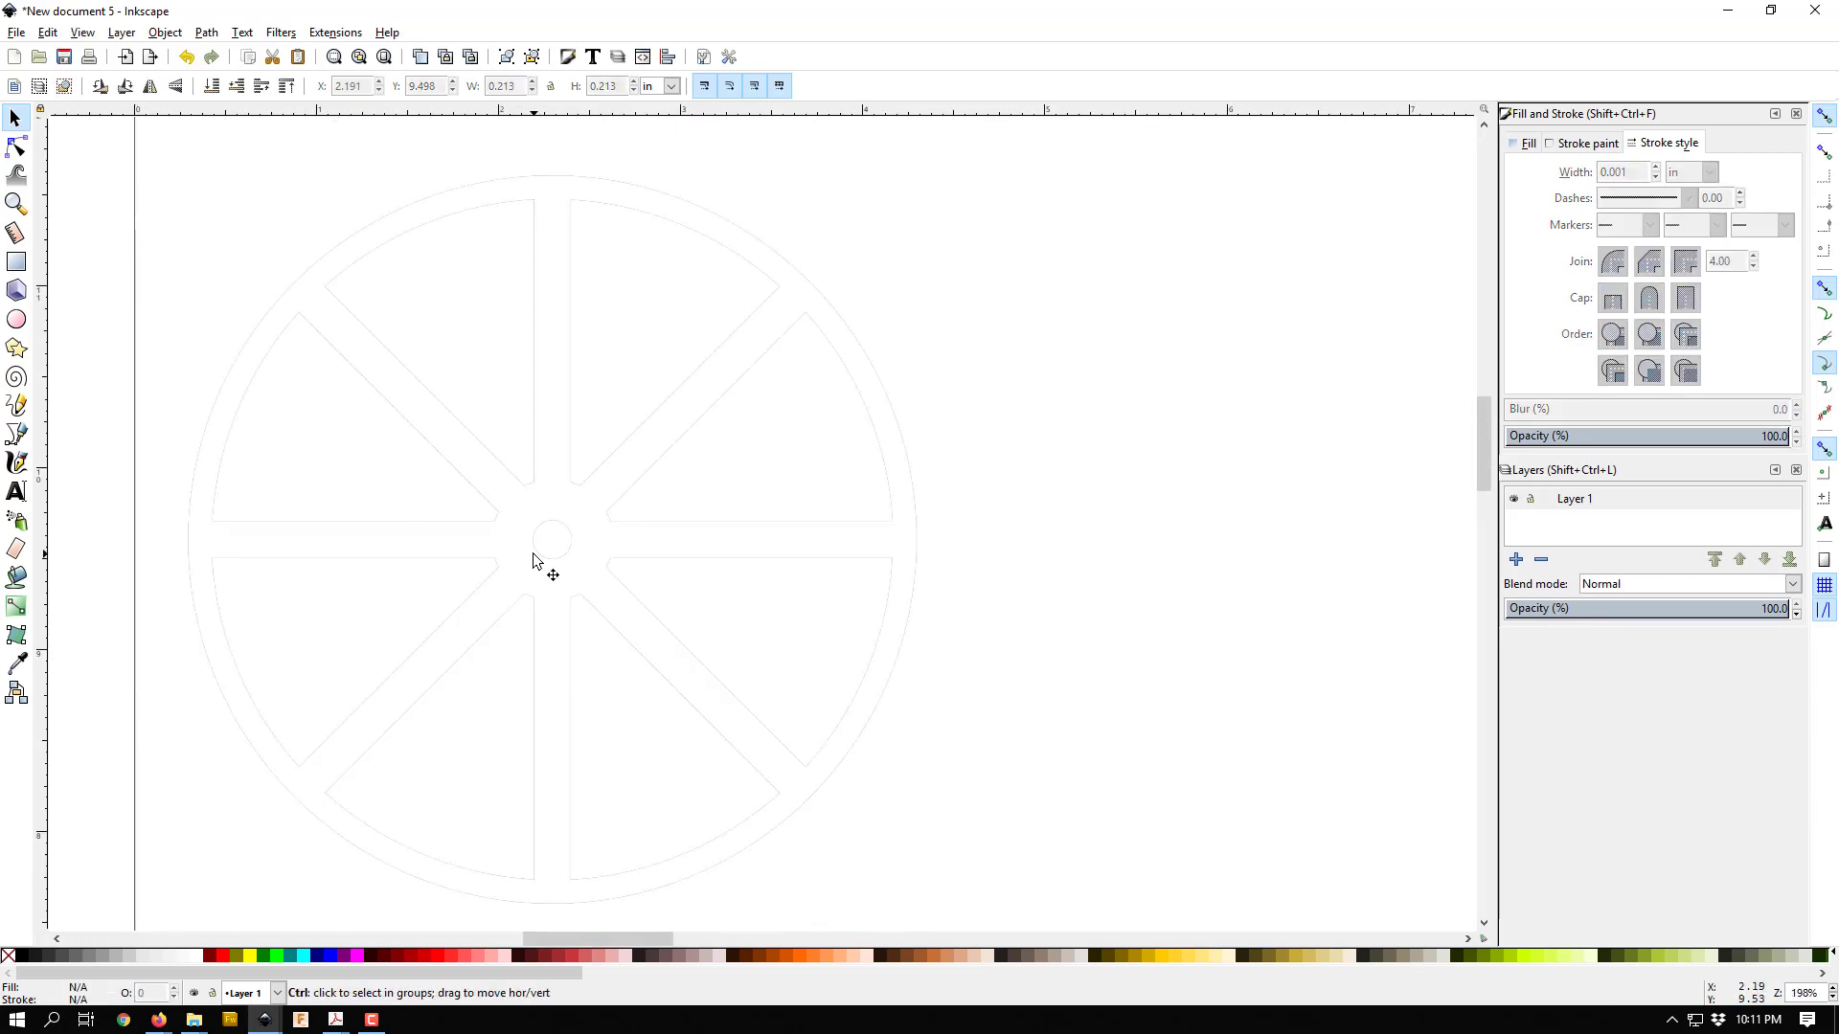
{"action": "scroll", "coordinate": [533, 551], "scroll_direction": "down", "scroll_amount": 1}
{"action": "left_click_drag", "start_coordinate": [226, 213], "coordinate": [954, 867]}
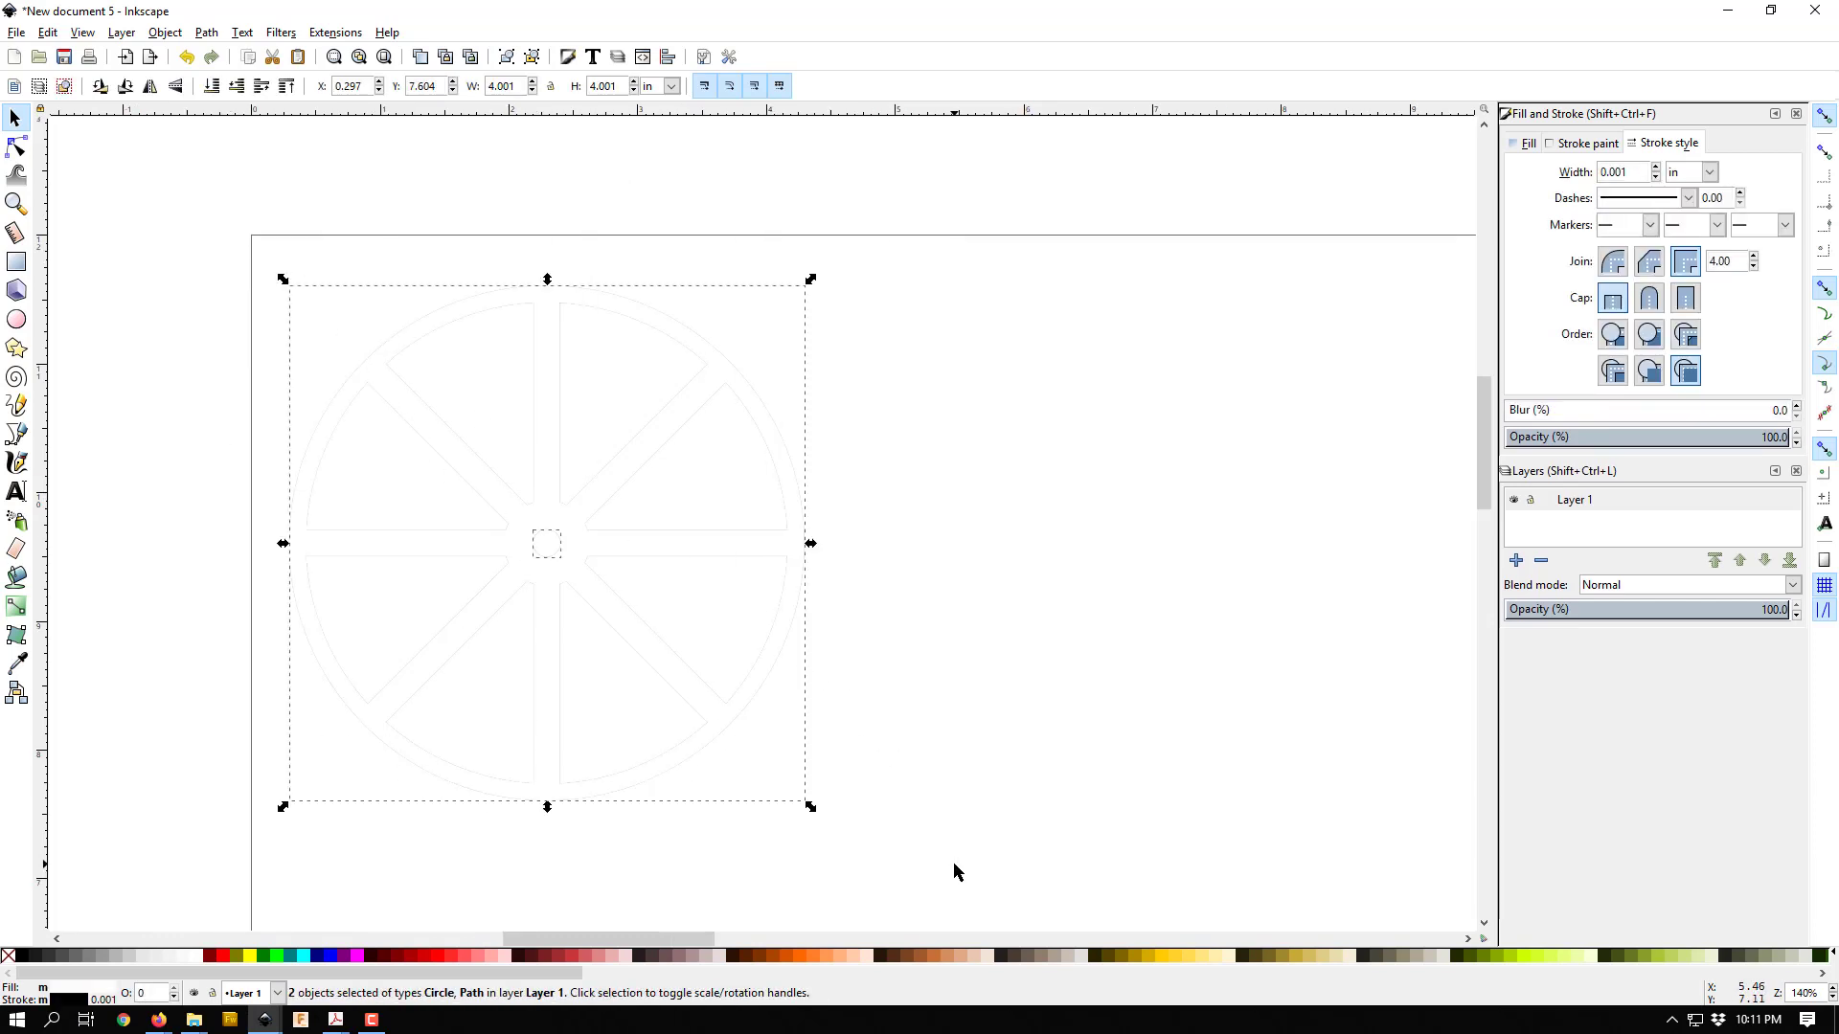
{"action": "key", "text": "Delete"}
Step: Draw a circle about 3.74 in across in the page's upper-left area and fill it light pink
{"action": "left_click", "coordinate": [16, 319]}
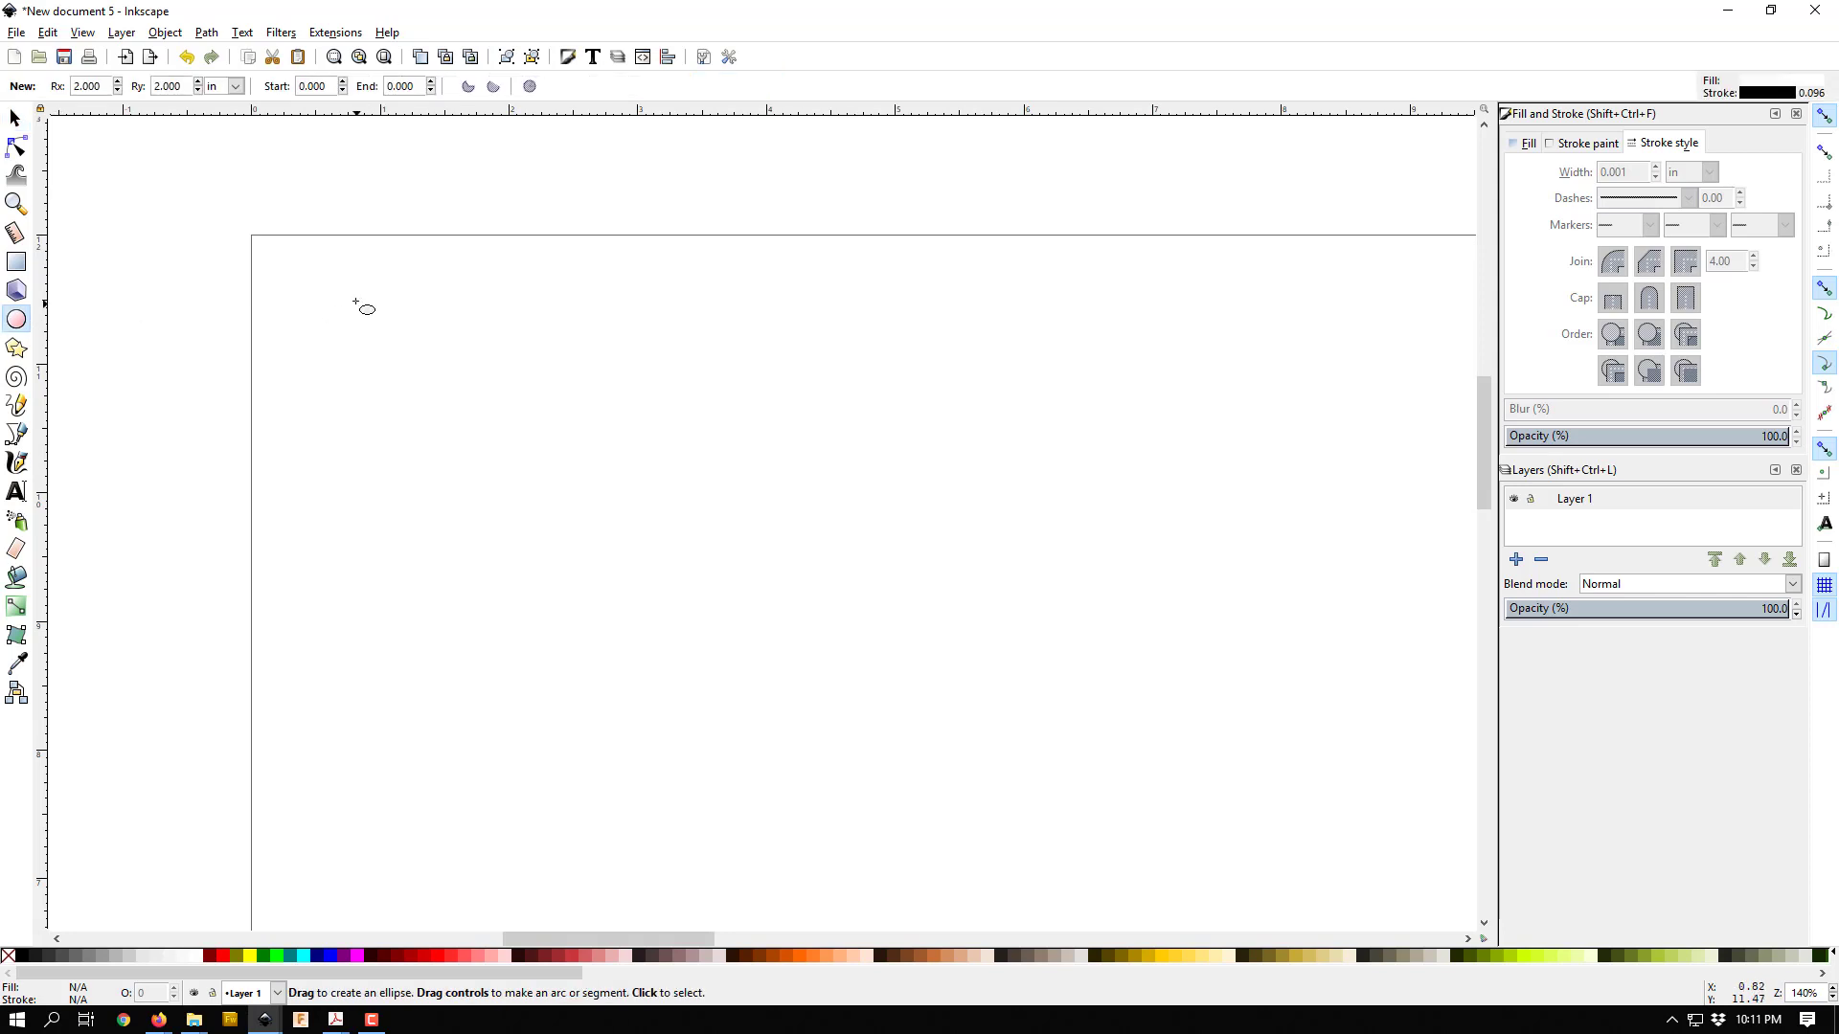
{"action": "left_click_drag", "start_coordinate": [312, 290], "coordinate": [870, 776]}
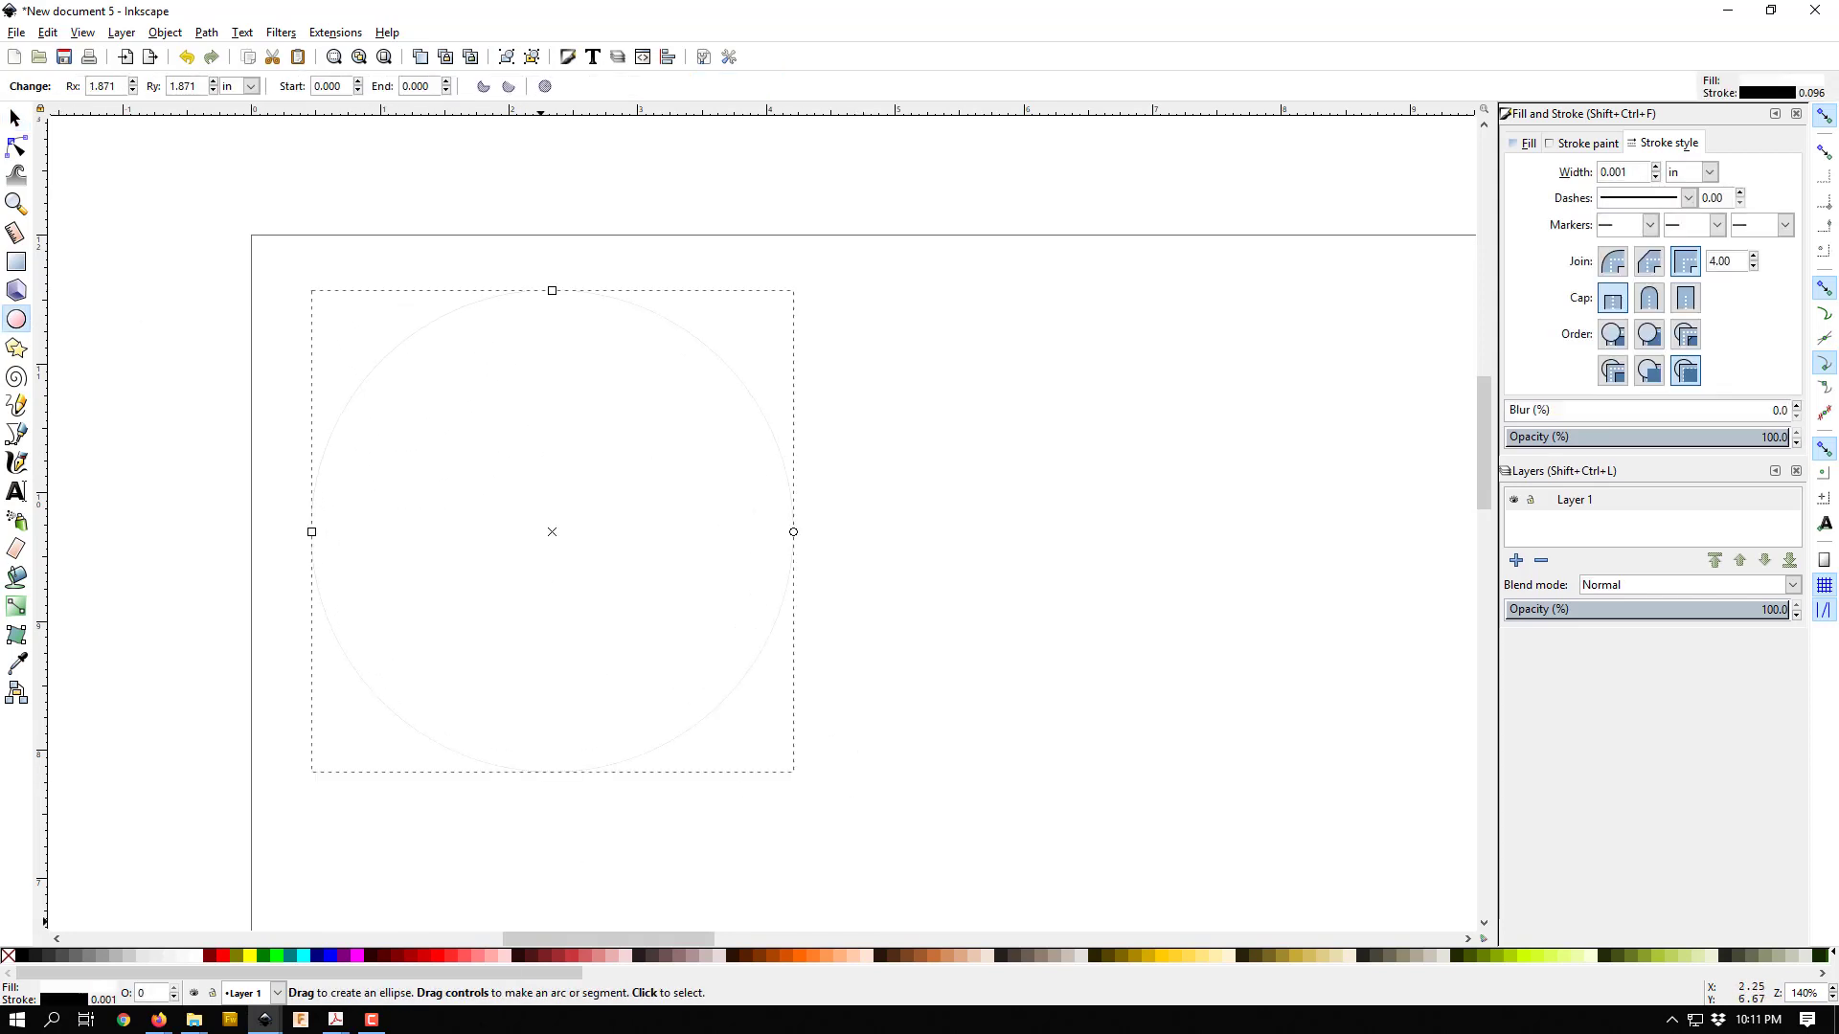
{"action": "left_click", "coordinate": [488, 956]}
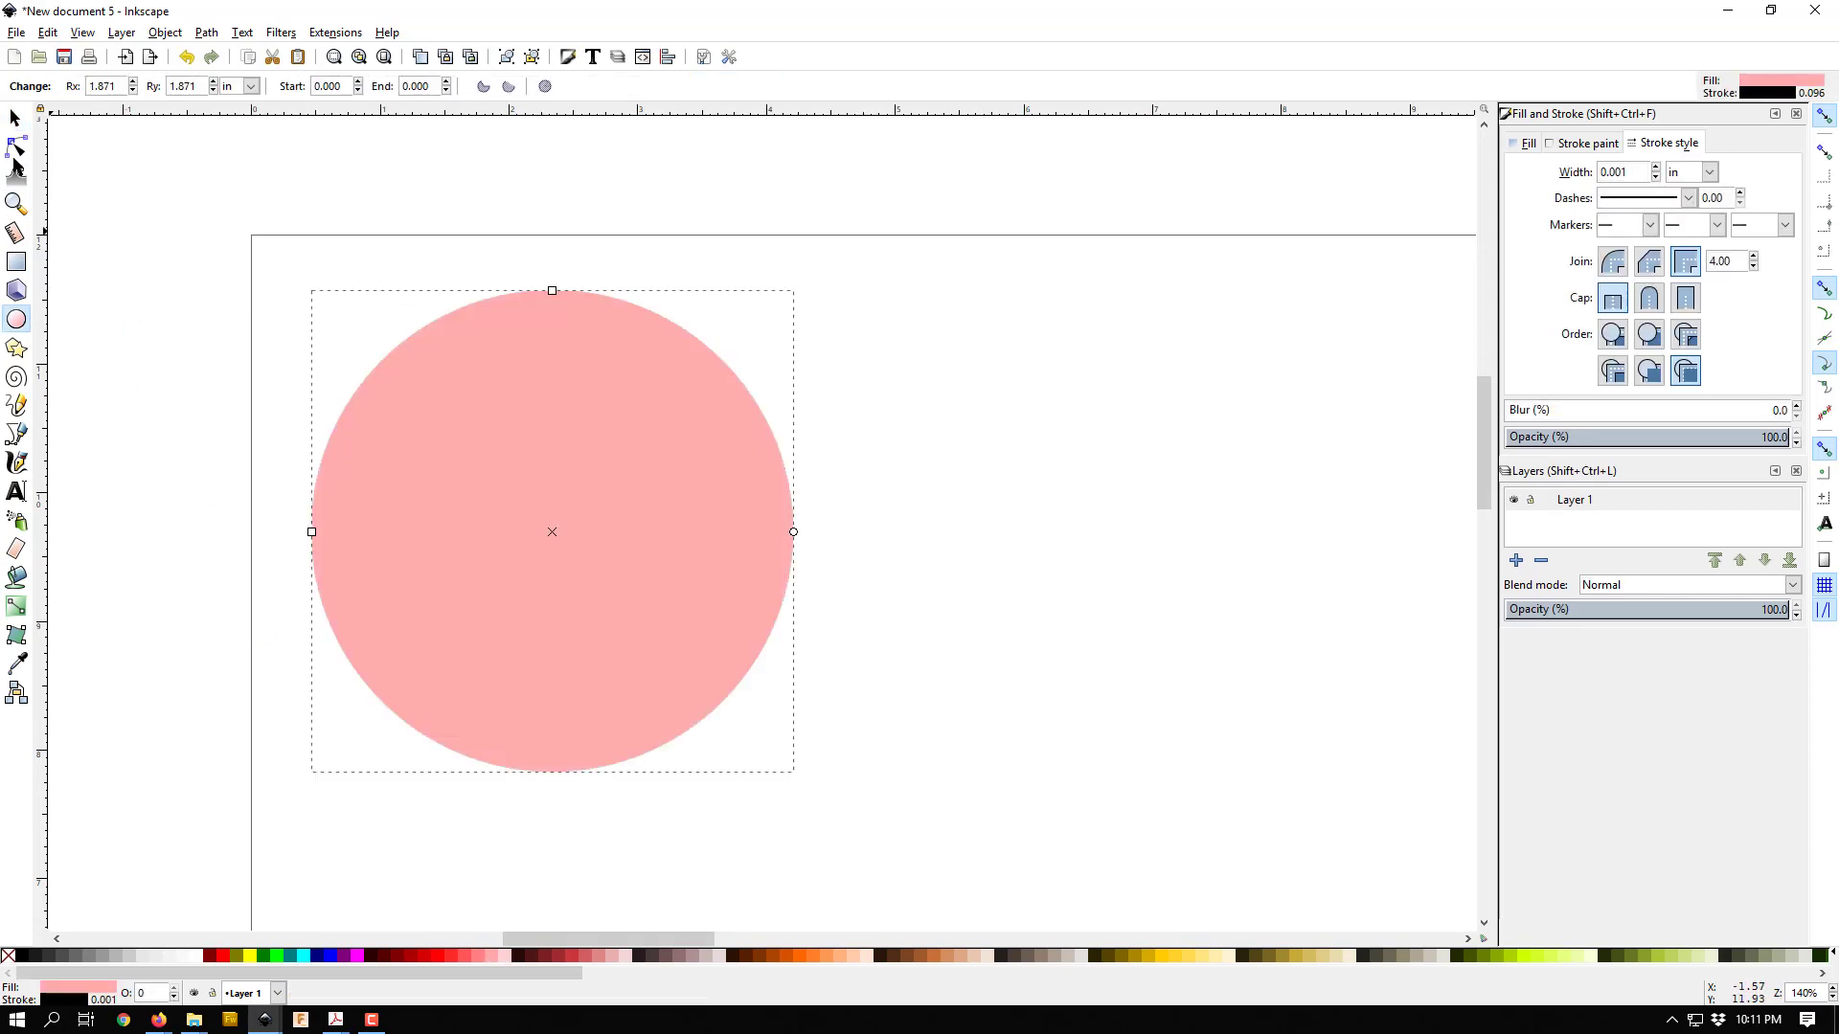
Step: Set the pink circle's height and width to 5 in and move it down inside the page's upper-left corner
{"action": "left_click", "coordinate": [19, 118]}
{"action": "left_click_drag", "start_coordinate": [617, 86], "coordinate": [599, 86]}
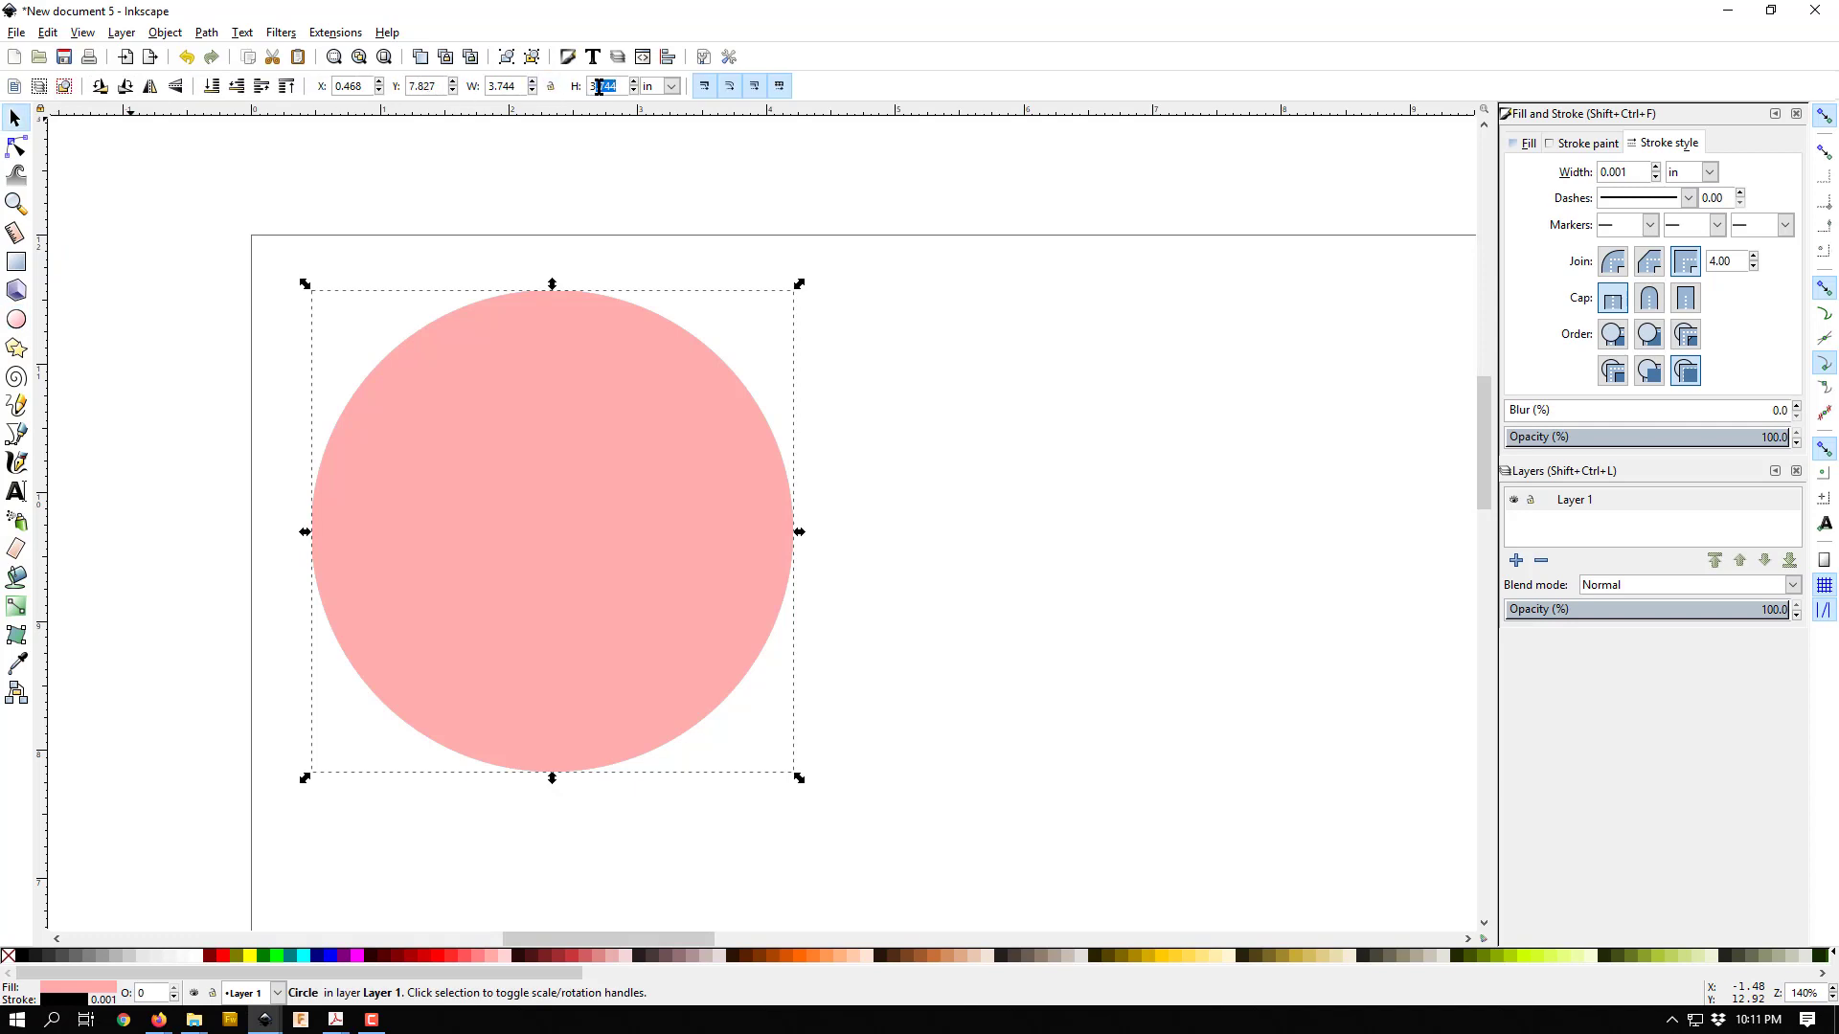
{"action": "type", "text": "5"}
{"action": "key", "text": "Return"}
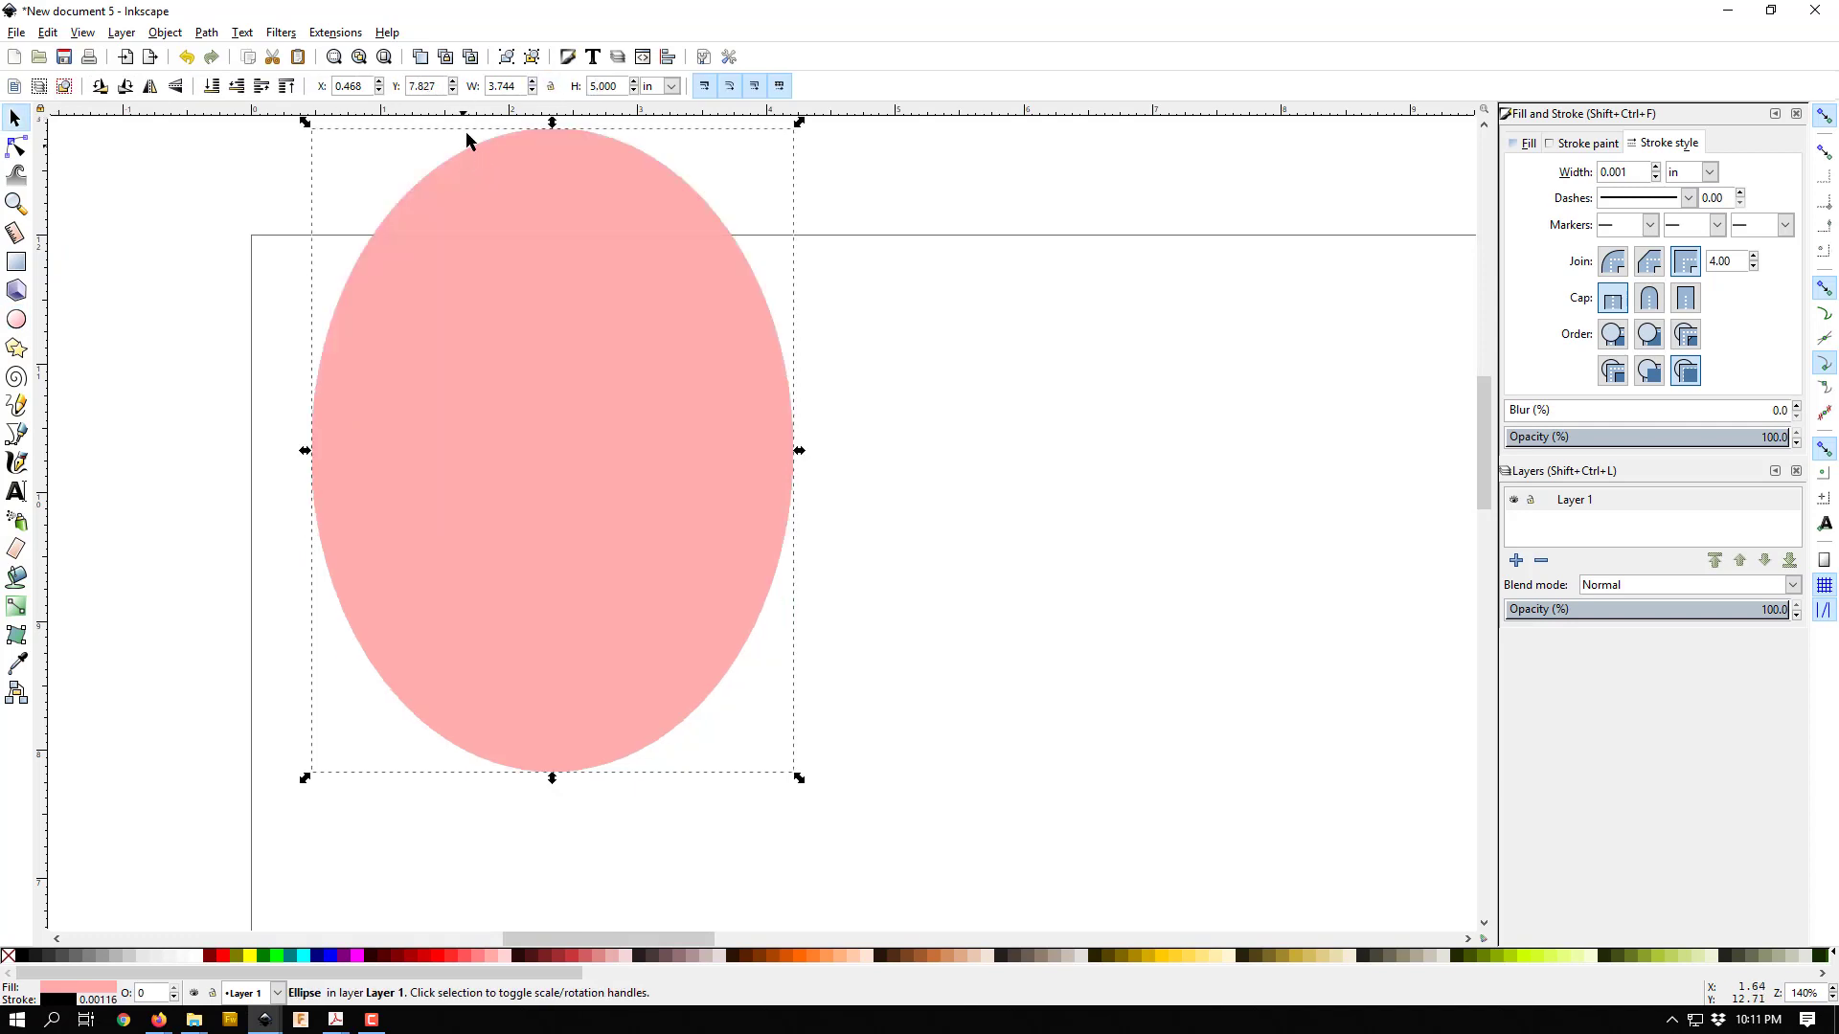
{"action": "double_click", "coordinate": [494, 86]}
{"action": "type", "text": "5"}
{"action": "key", "text": "Return"}
{"action": "left_click_drag", "start_coordinate": [421, 353], "coordinate": [443, 454]}
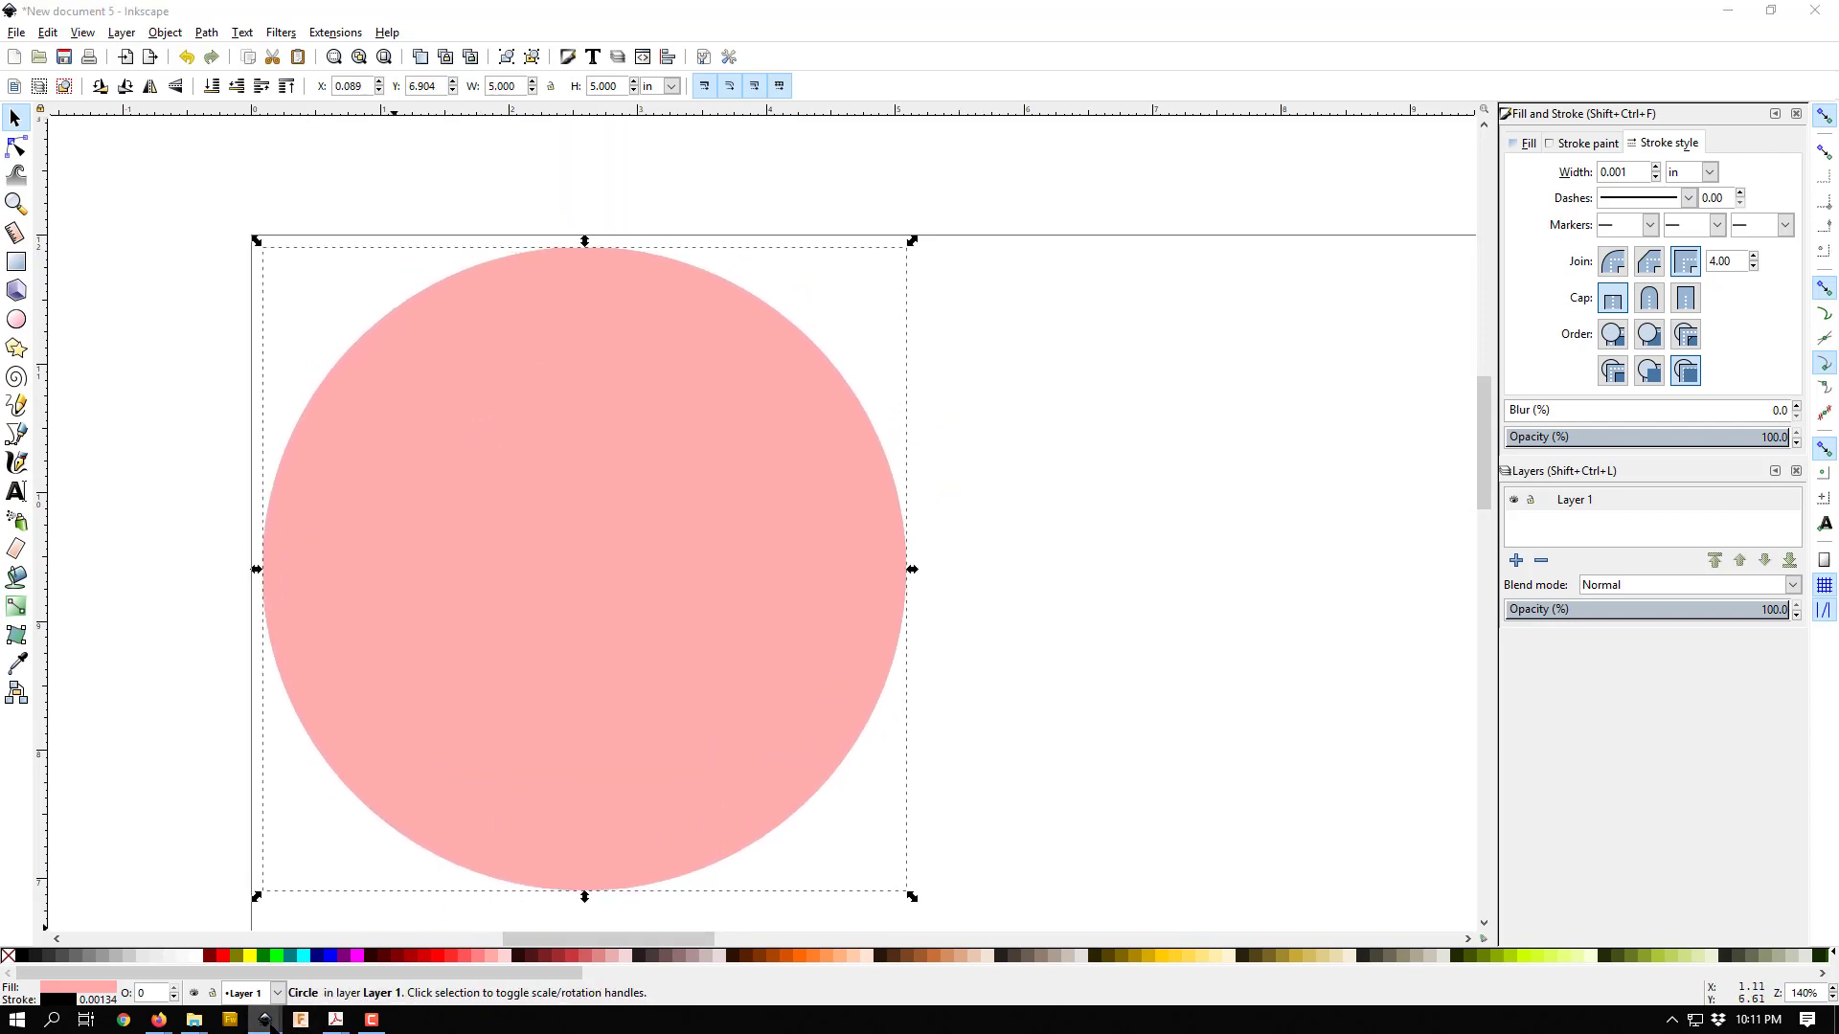
Step: Examine the finished wheel examples in New document 3 and return to New document 5
{"action": "mouse_move", "coordinate": [264, 1019]}
{"action": "left_click", "coordinate": [319, 948]}
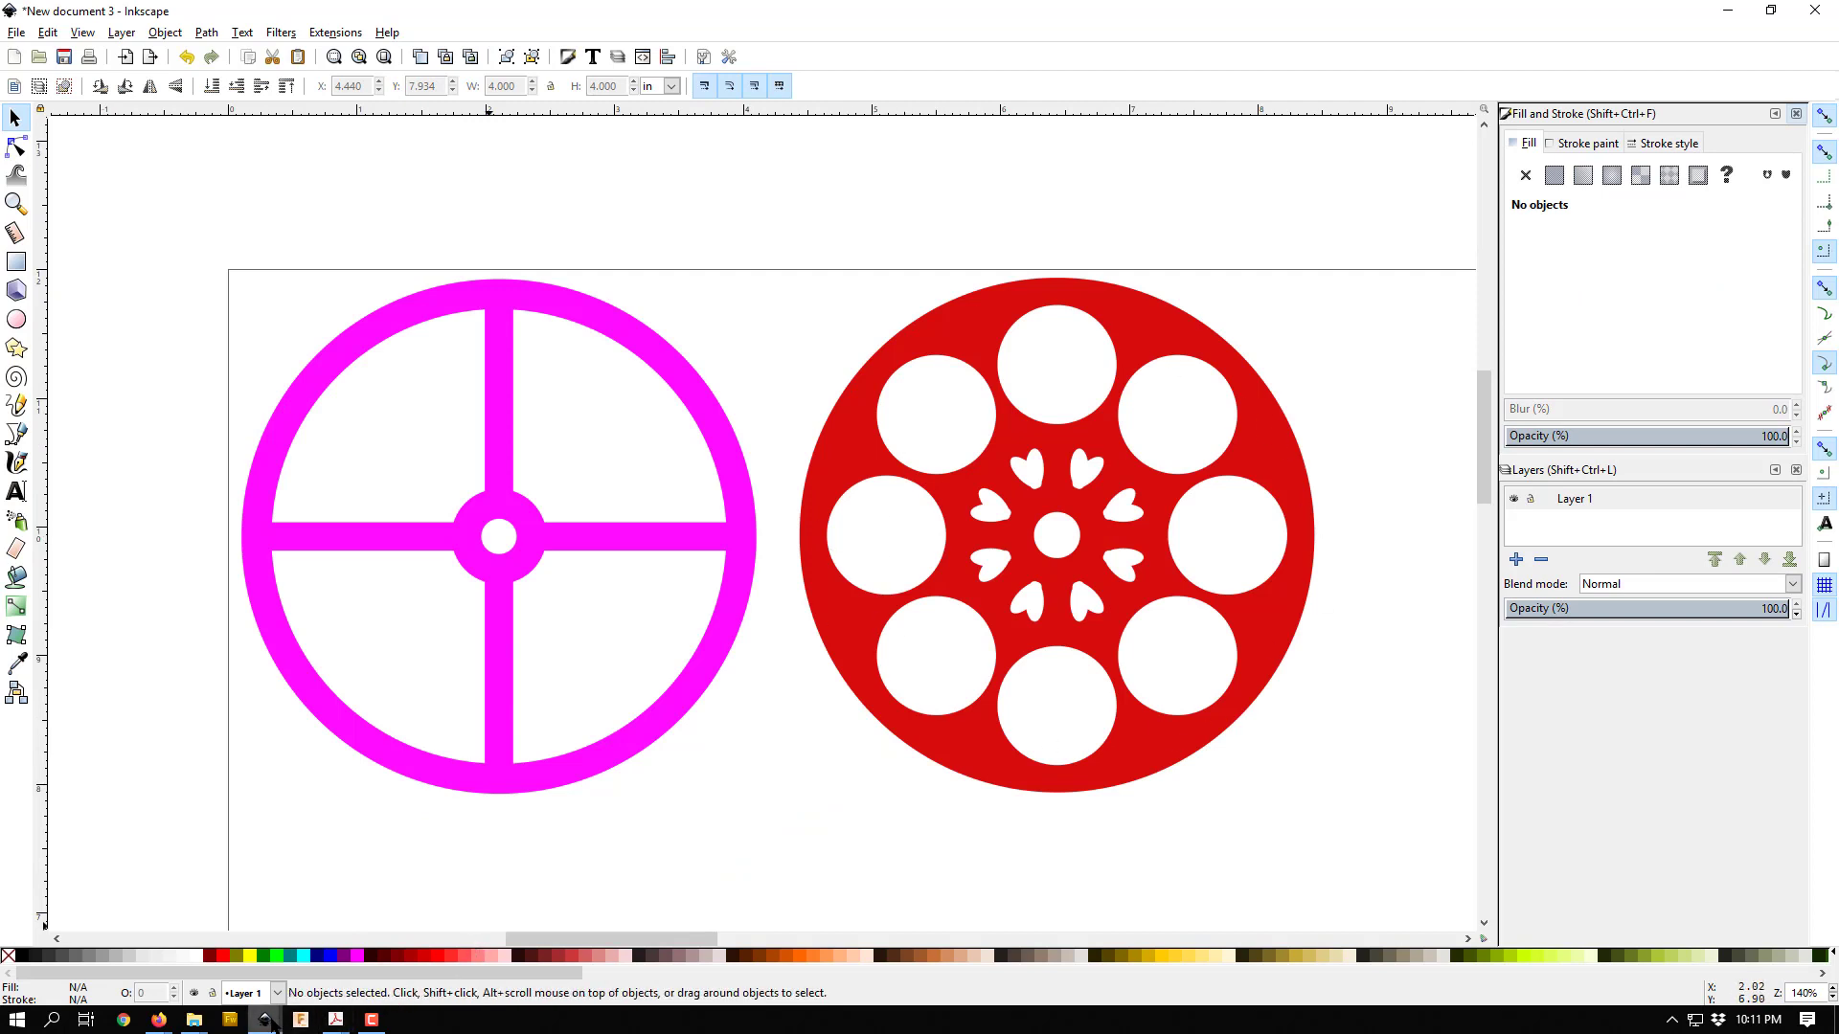
{"action": "mouse_move", "coordinate": [265, 1019]}
{"action": "left_click", "coordinate": [499, 958]}
{"action": "left_click", "coordinate": [1143, 352]}
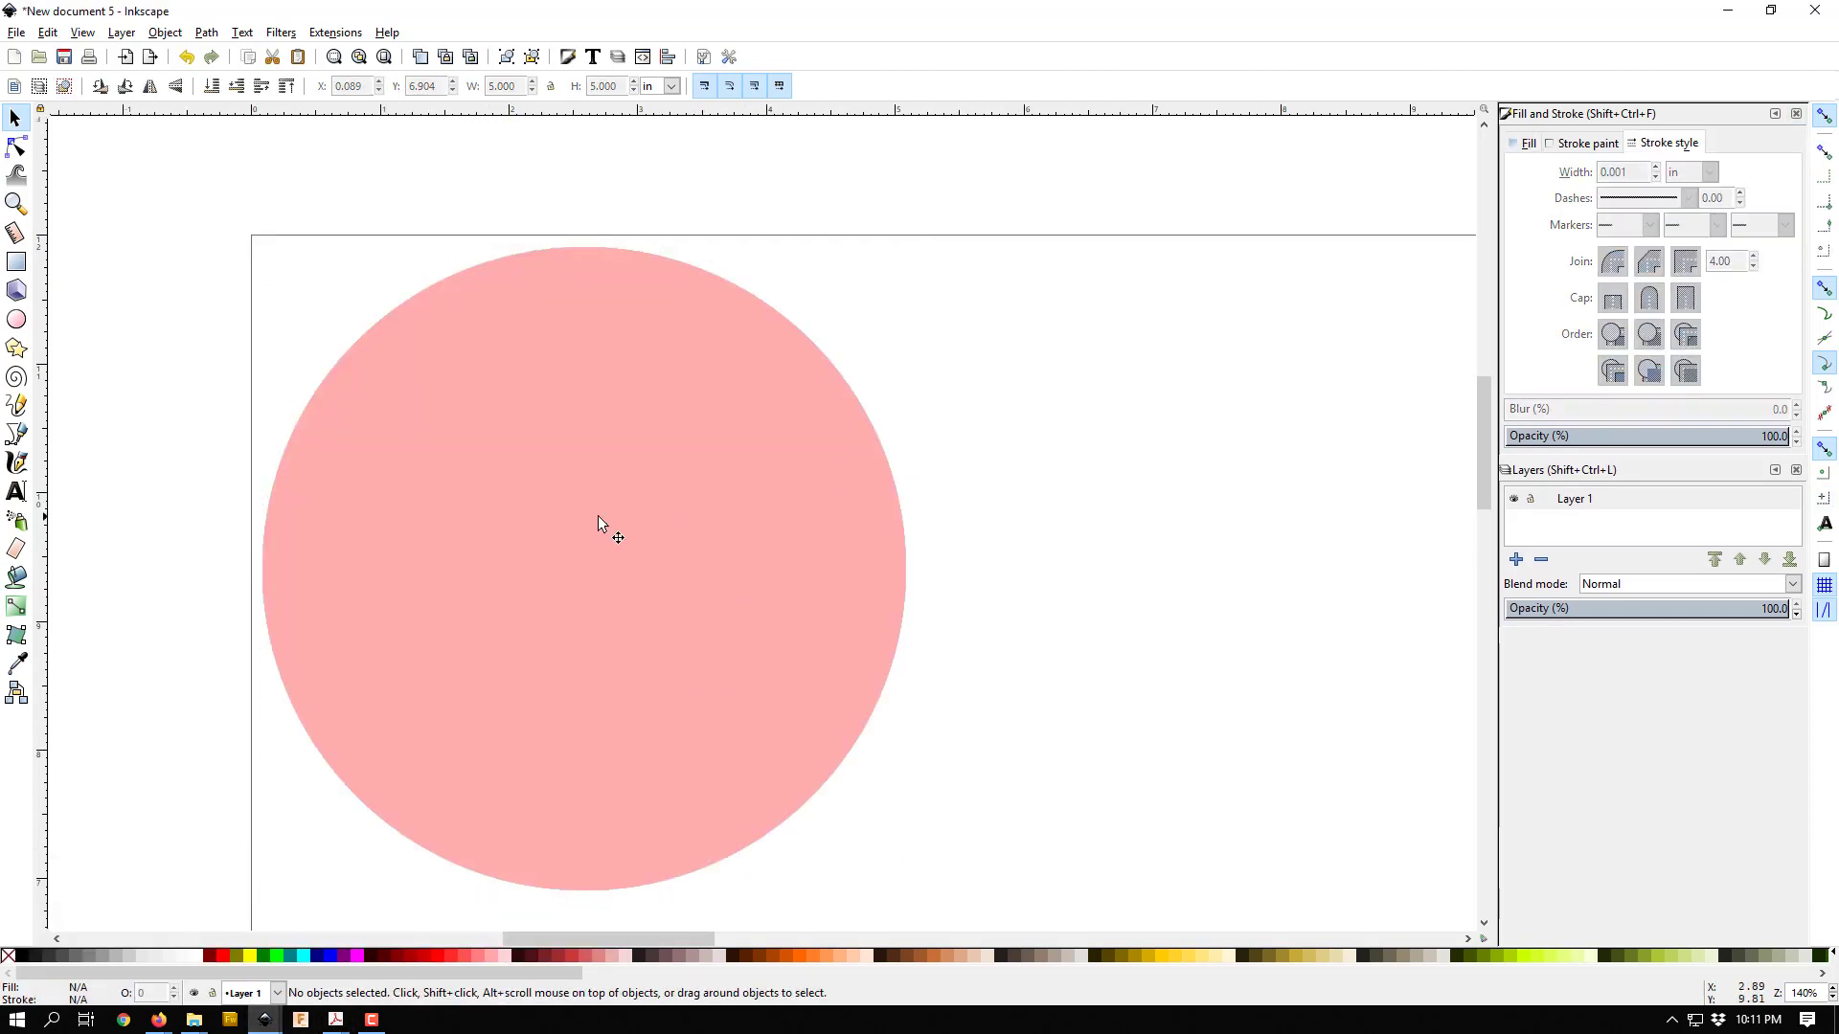
Step: Duplicate the pink circle, fill the copy red and shrink it about its centre to about 0.19 in across
{"action": "left_click", "coordinate": [547, 335]}
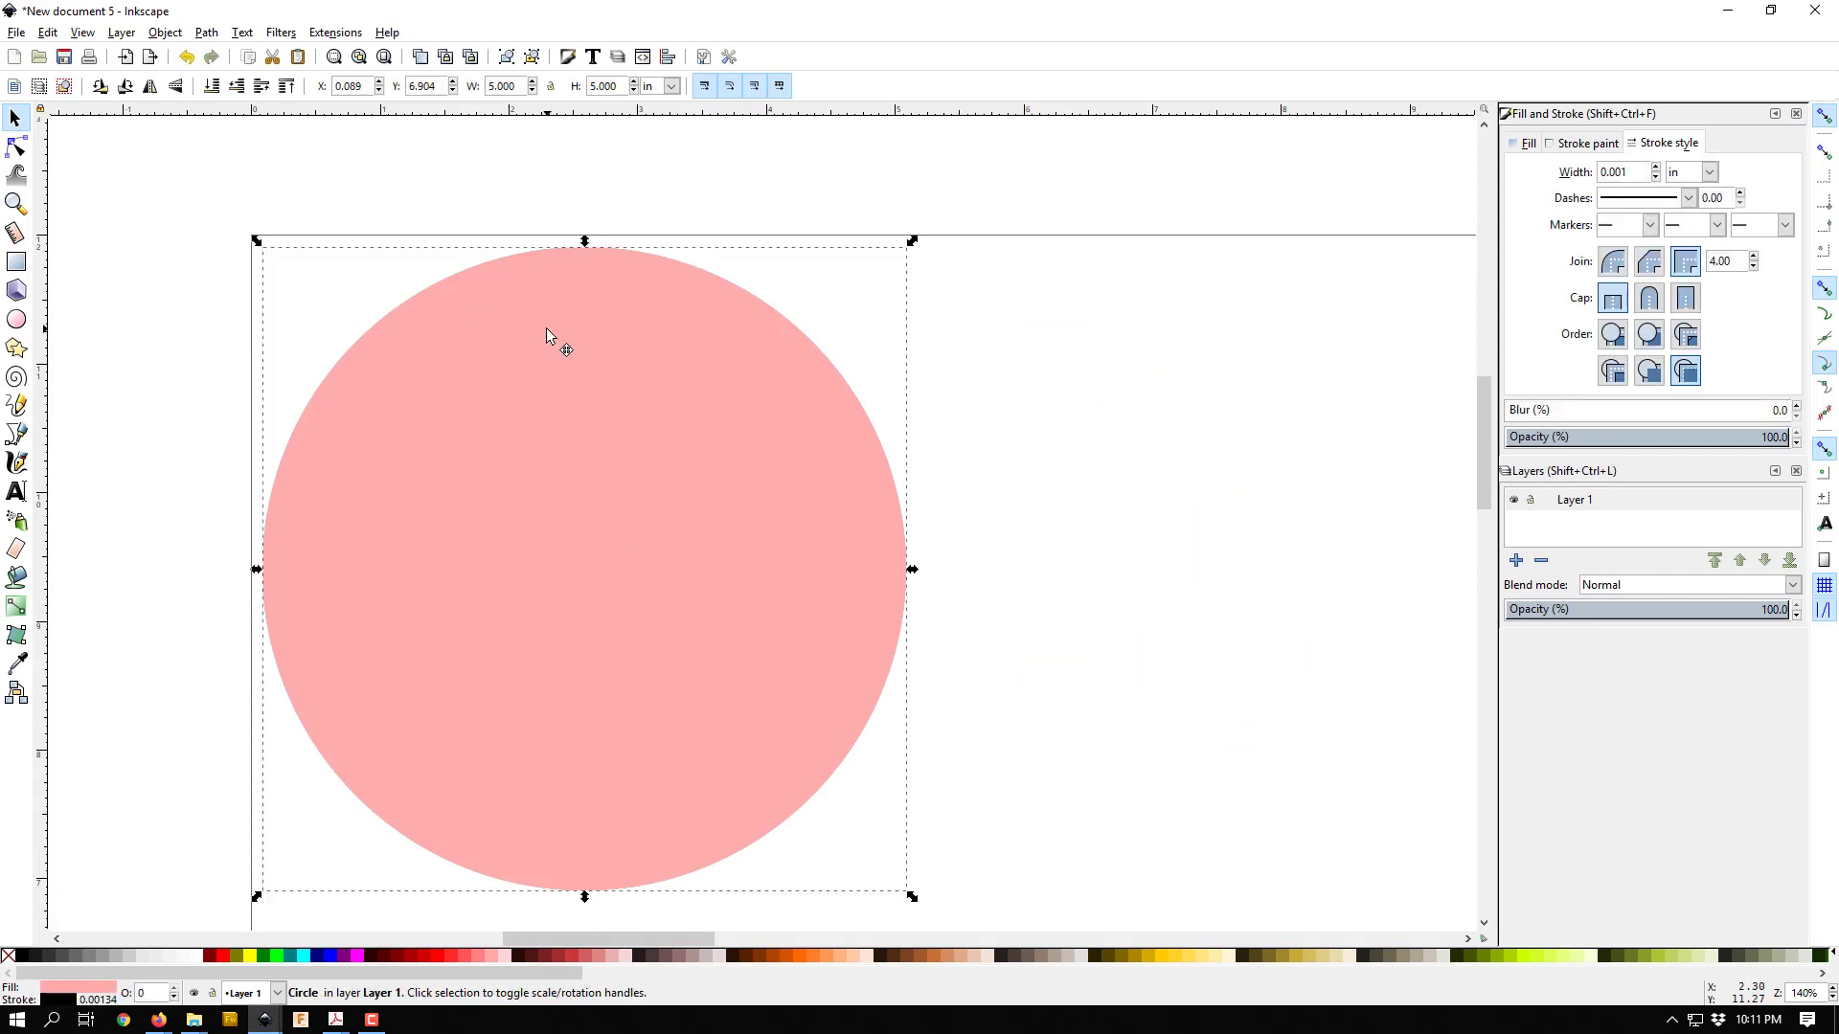
{"action": "left_click", "coordinate": [463, 956]}
{"action": "left_click_drag", "start_coordinate": [915, 242], "coordinate": [688, 543]}
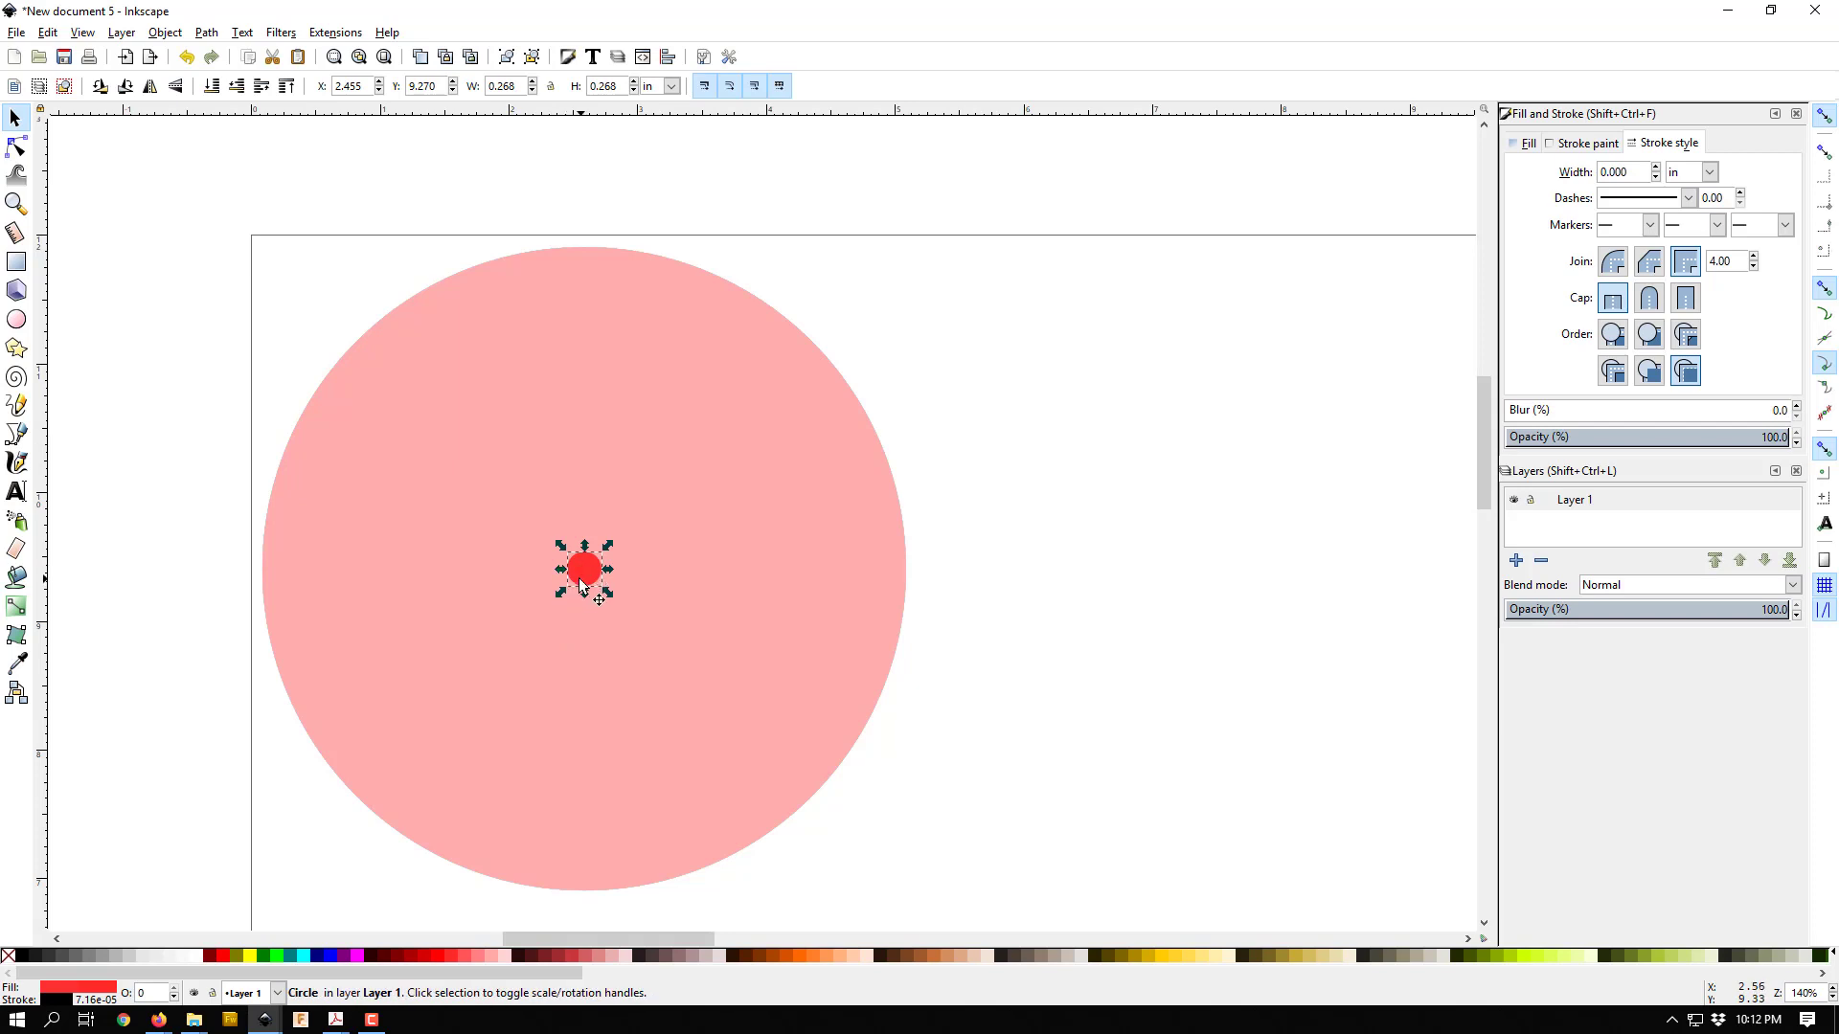
{"action": "left_click_drag", "start_coordinate": [607, 547], "coordinate": [601, 548]}
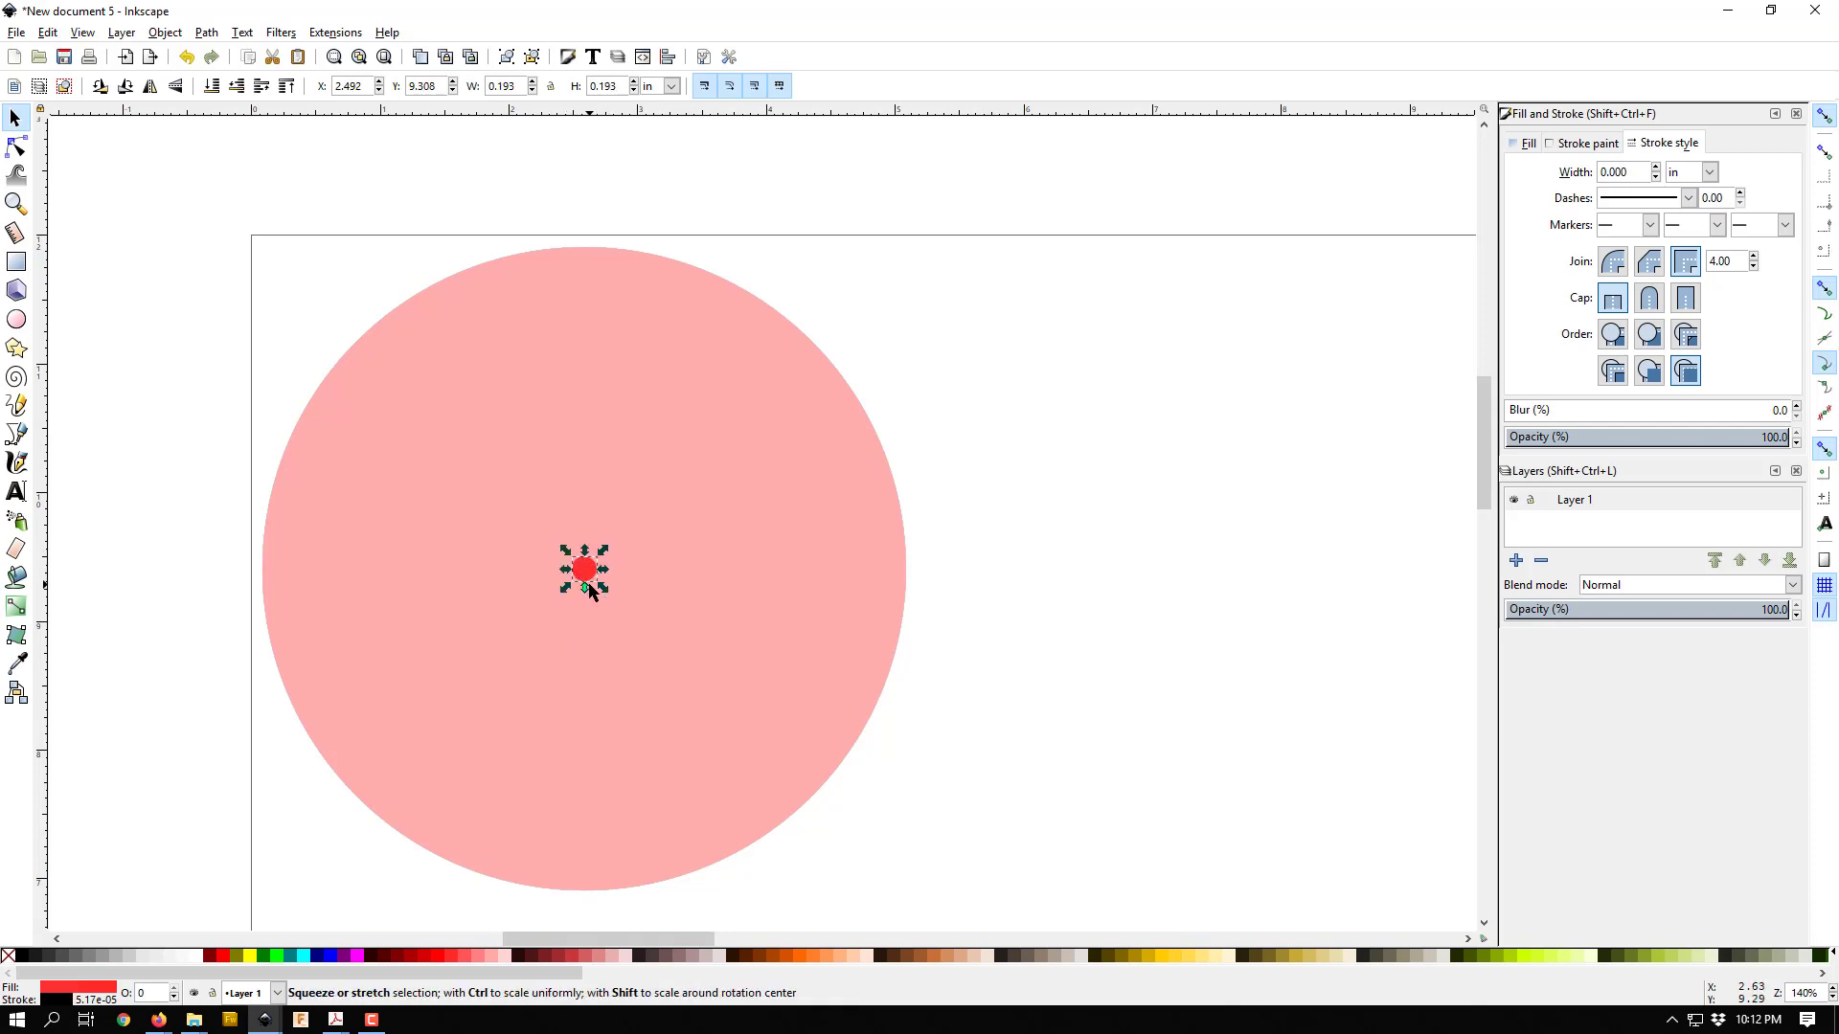
{"action": "left_click", "coordinate": [220, 277]}
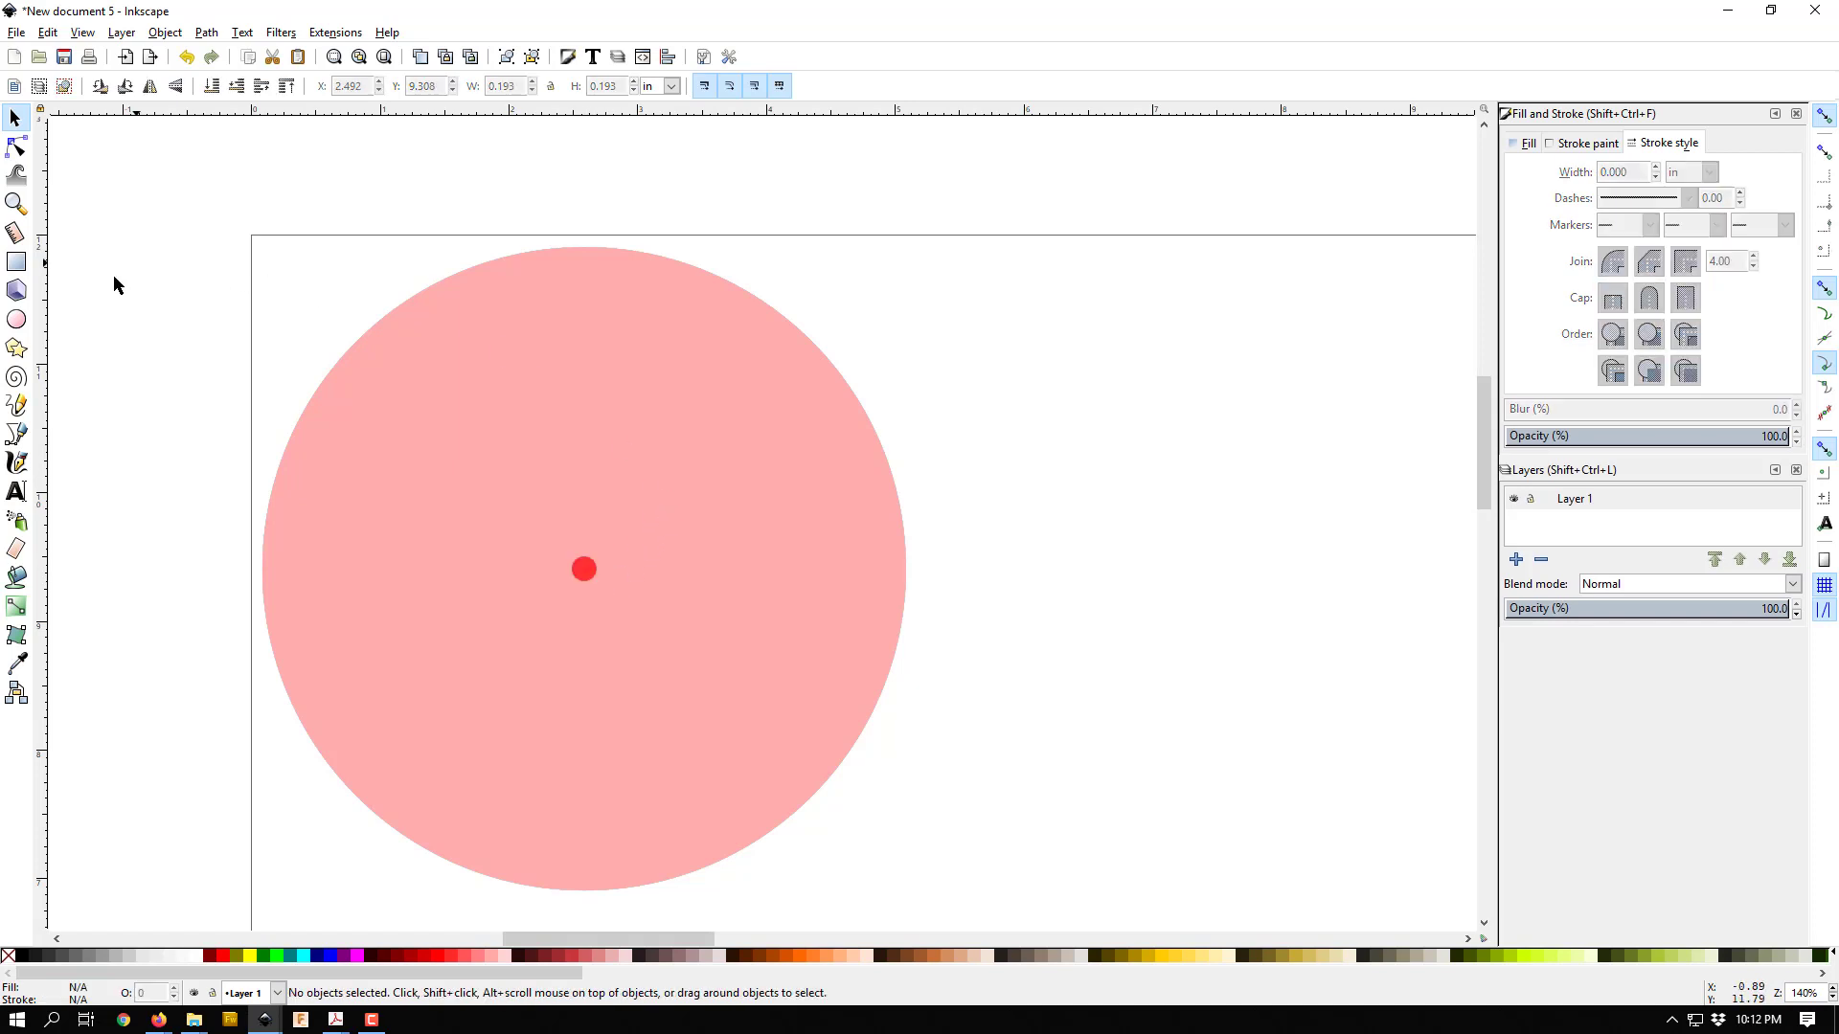
Step: Draw a red circle about 1.4 in across in the wheel's upper part and centre it horizontally on the pink circle
{"action": "left_click", "coordinate": [17, 321]}
{"action": "left_click_drag", "start_coordinate": [538, 291], "coordinate": [715, 473]}
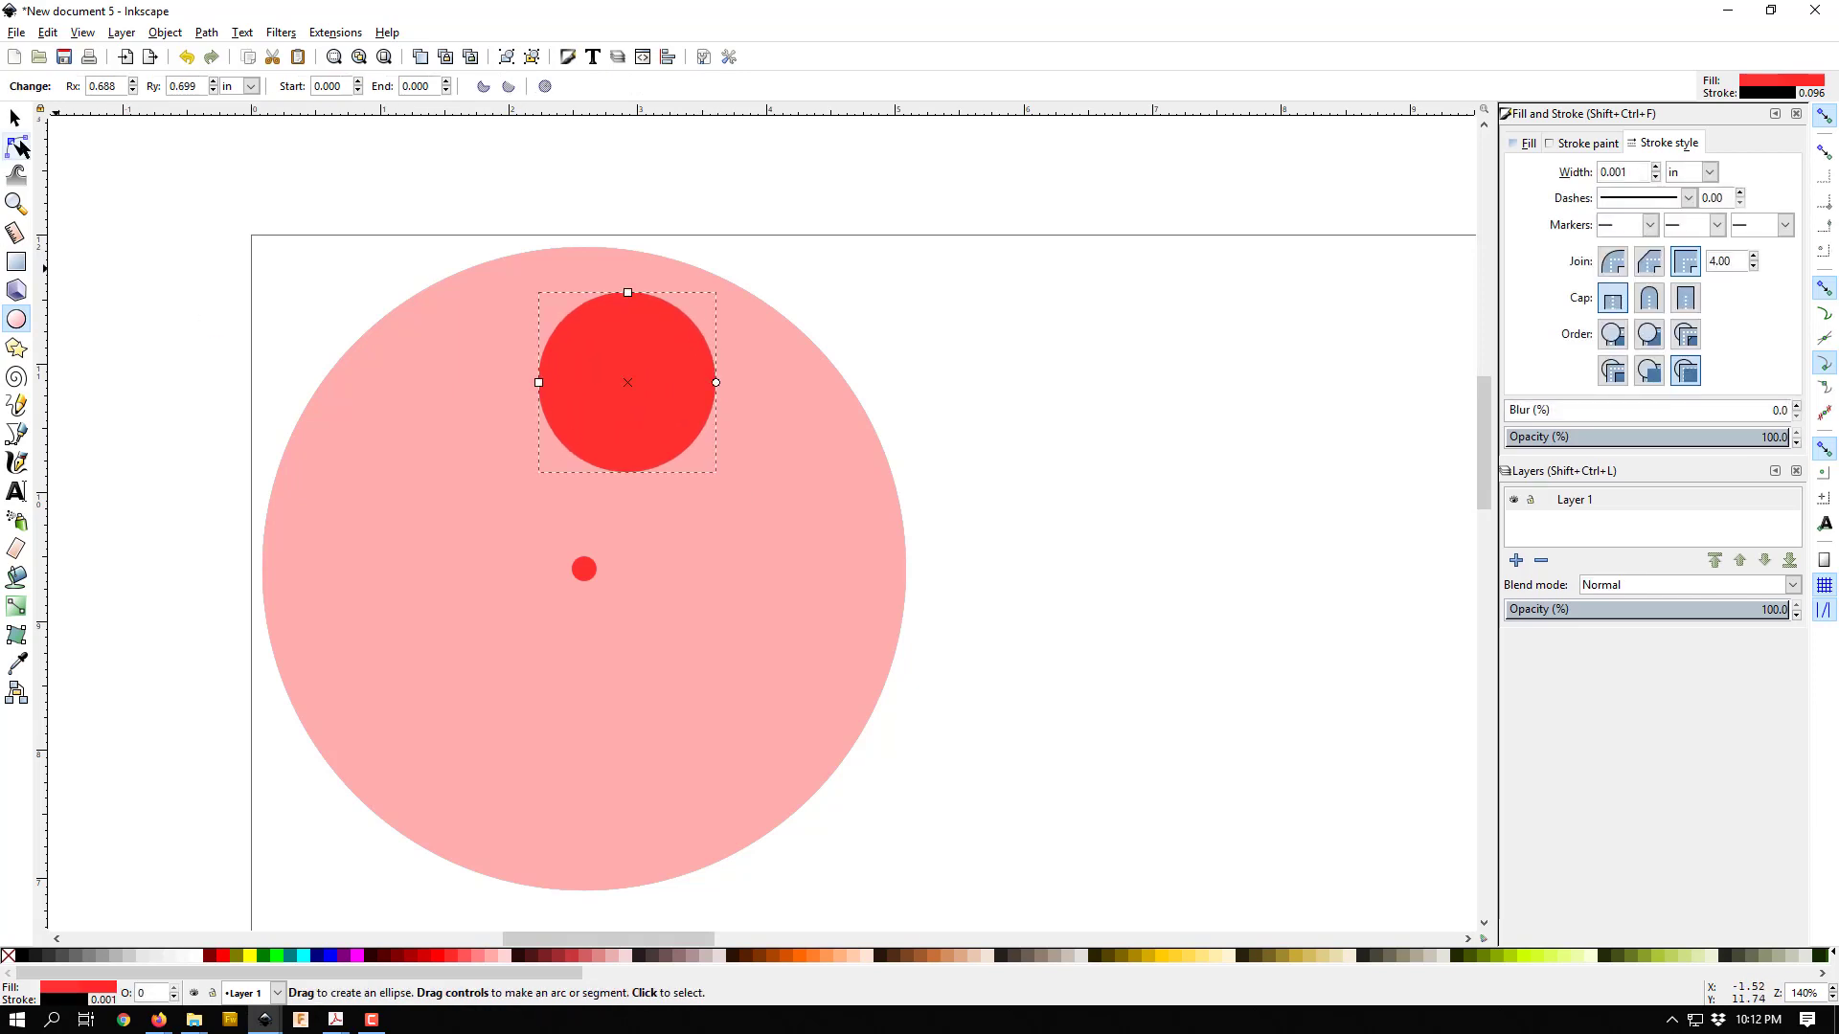
{"action": "left_click", "coordinate": [16, 117]}
{"action": "left_click", "coordinate": [819, 461]}
{"action": "left_click", "coordinate": [683, 371], "text": "shift"}
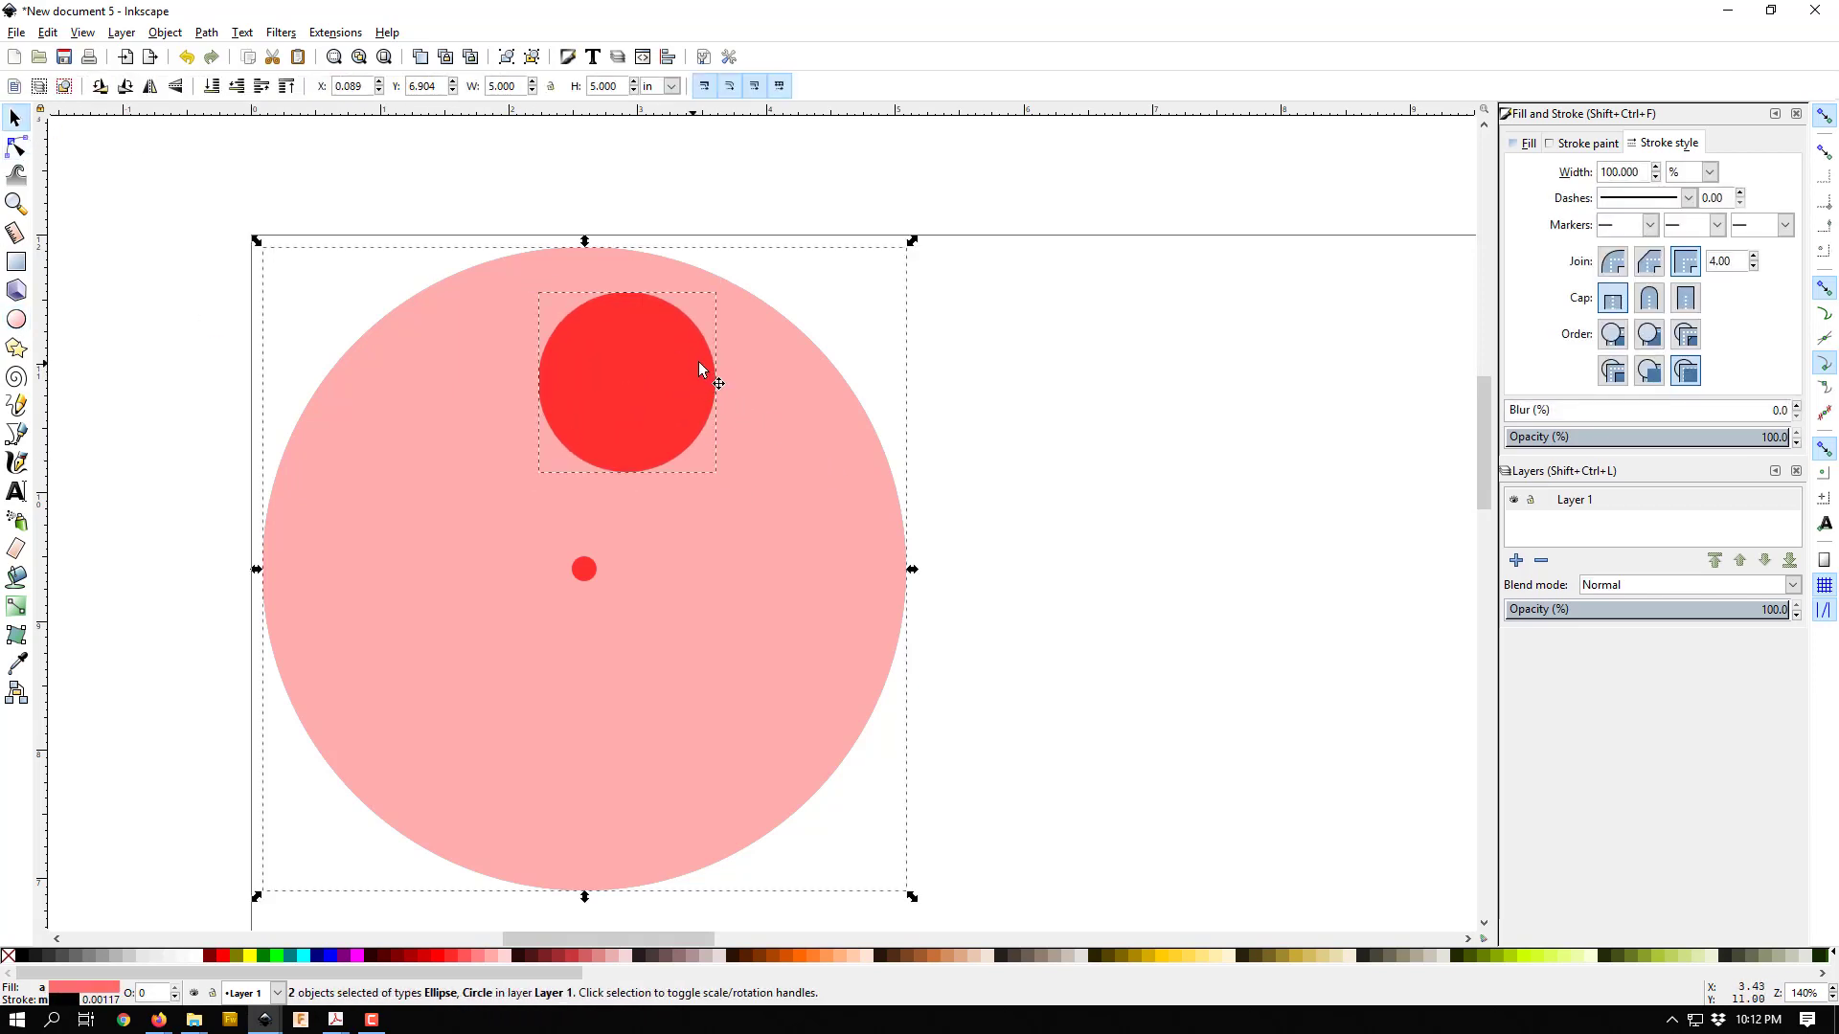
{"action": "key", "text": "shift+ctrl+a"}
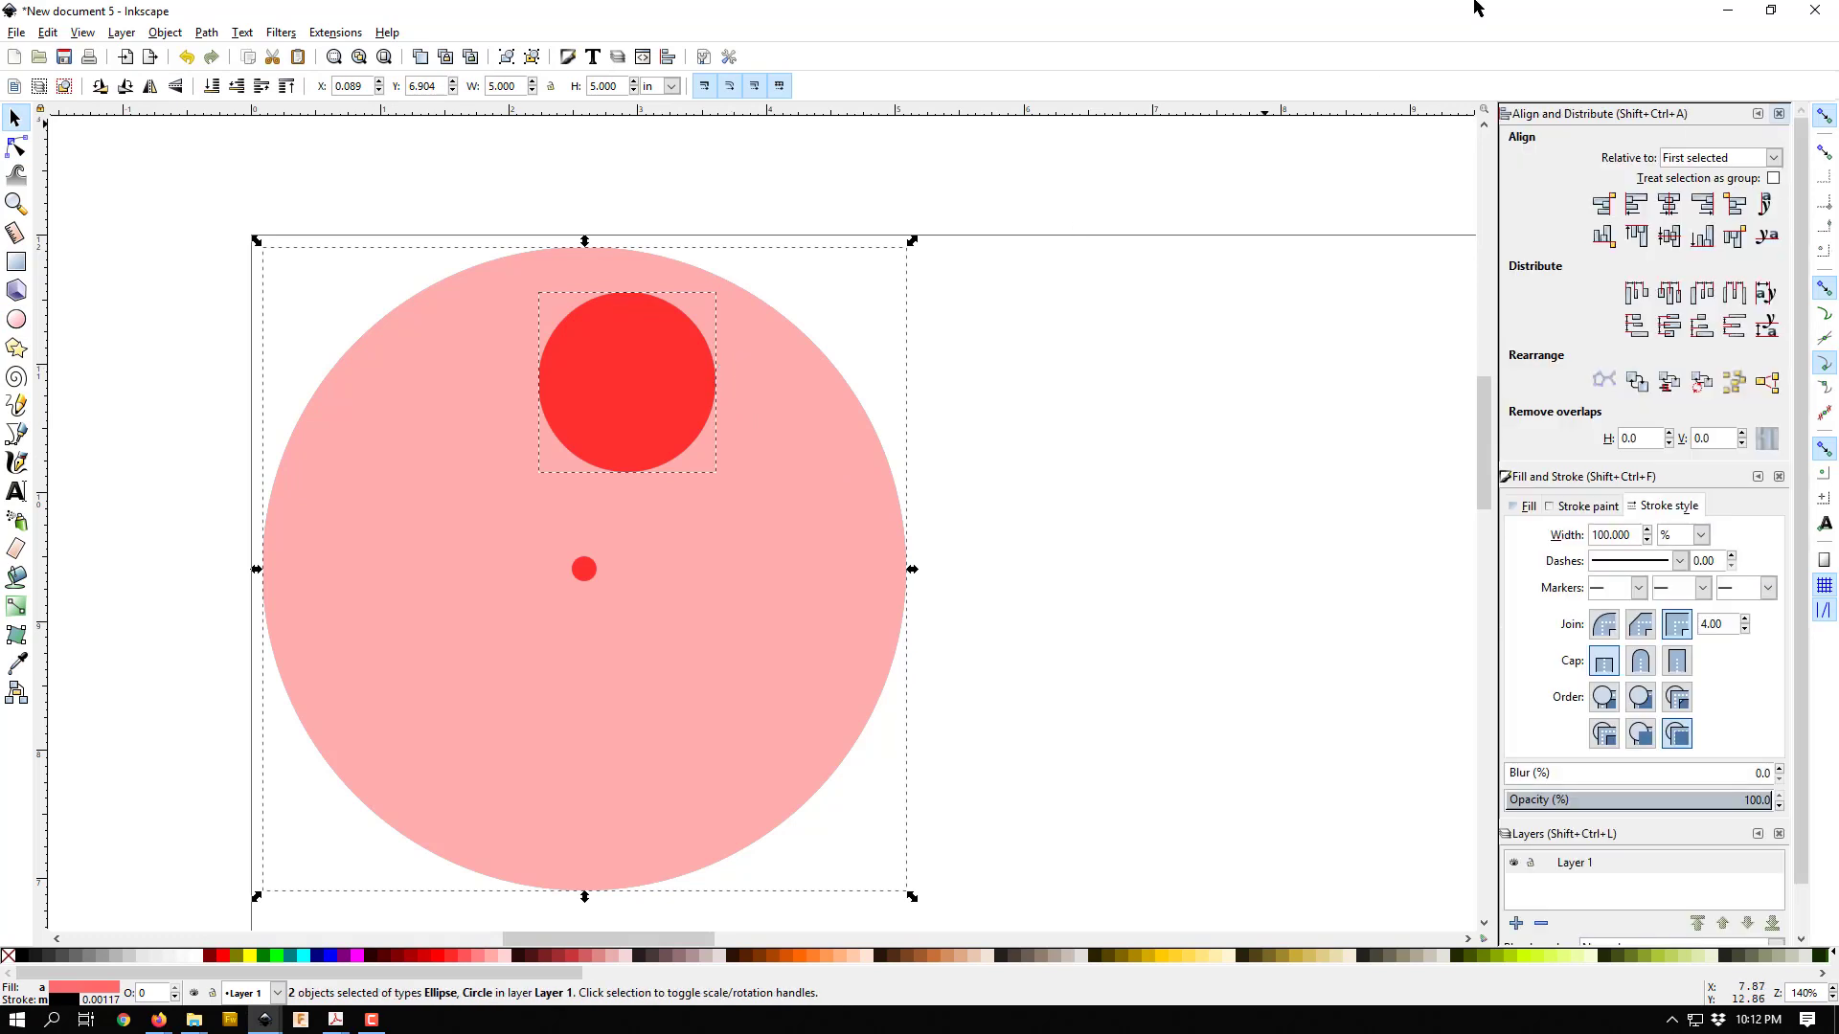
{"action": "left_click", "coordinate": [1670, 207]}
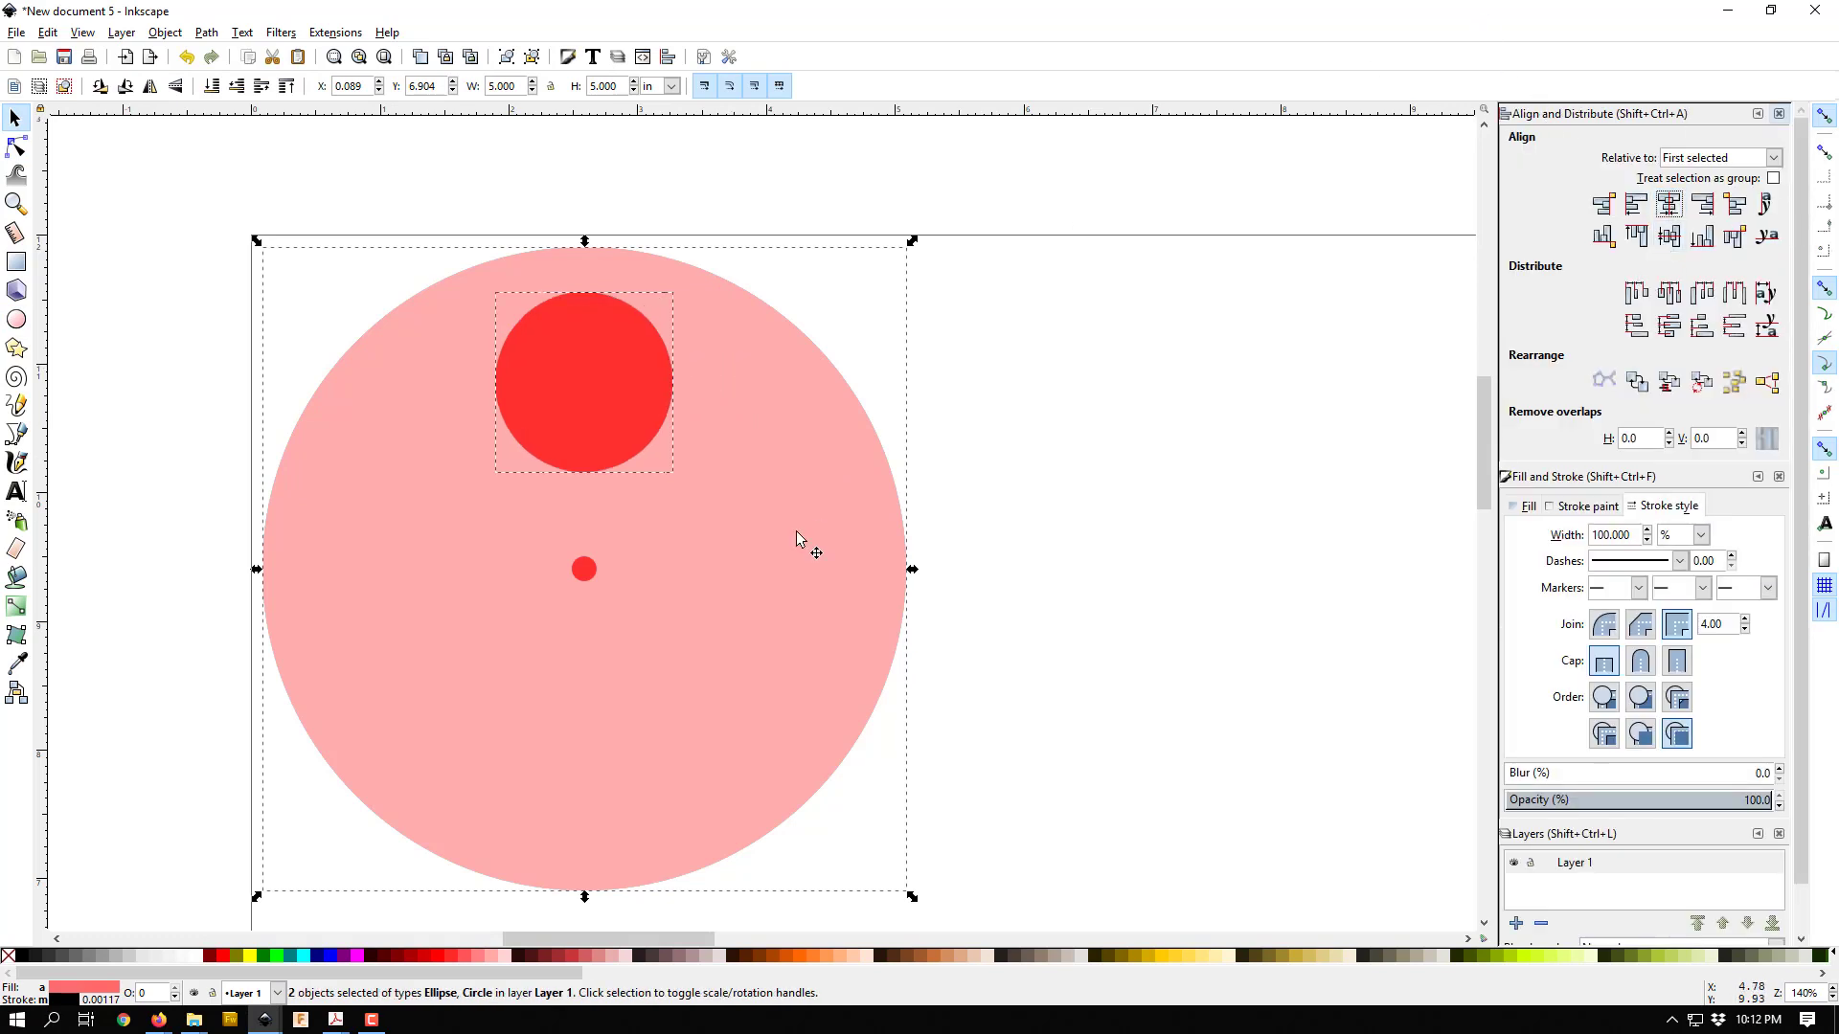
Step: Move the larger red circle straight up, closer to the wheel's upper edge
{"action": "left_click", "coordinate": [999, 337]}
{"action": "left_click", "coordinate": [594, 400]}
{"action": "left_click_drag", "start_coordinate": [592, 411], "coordinate": [626, 382]}
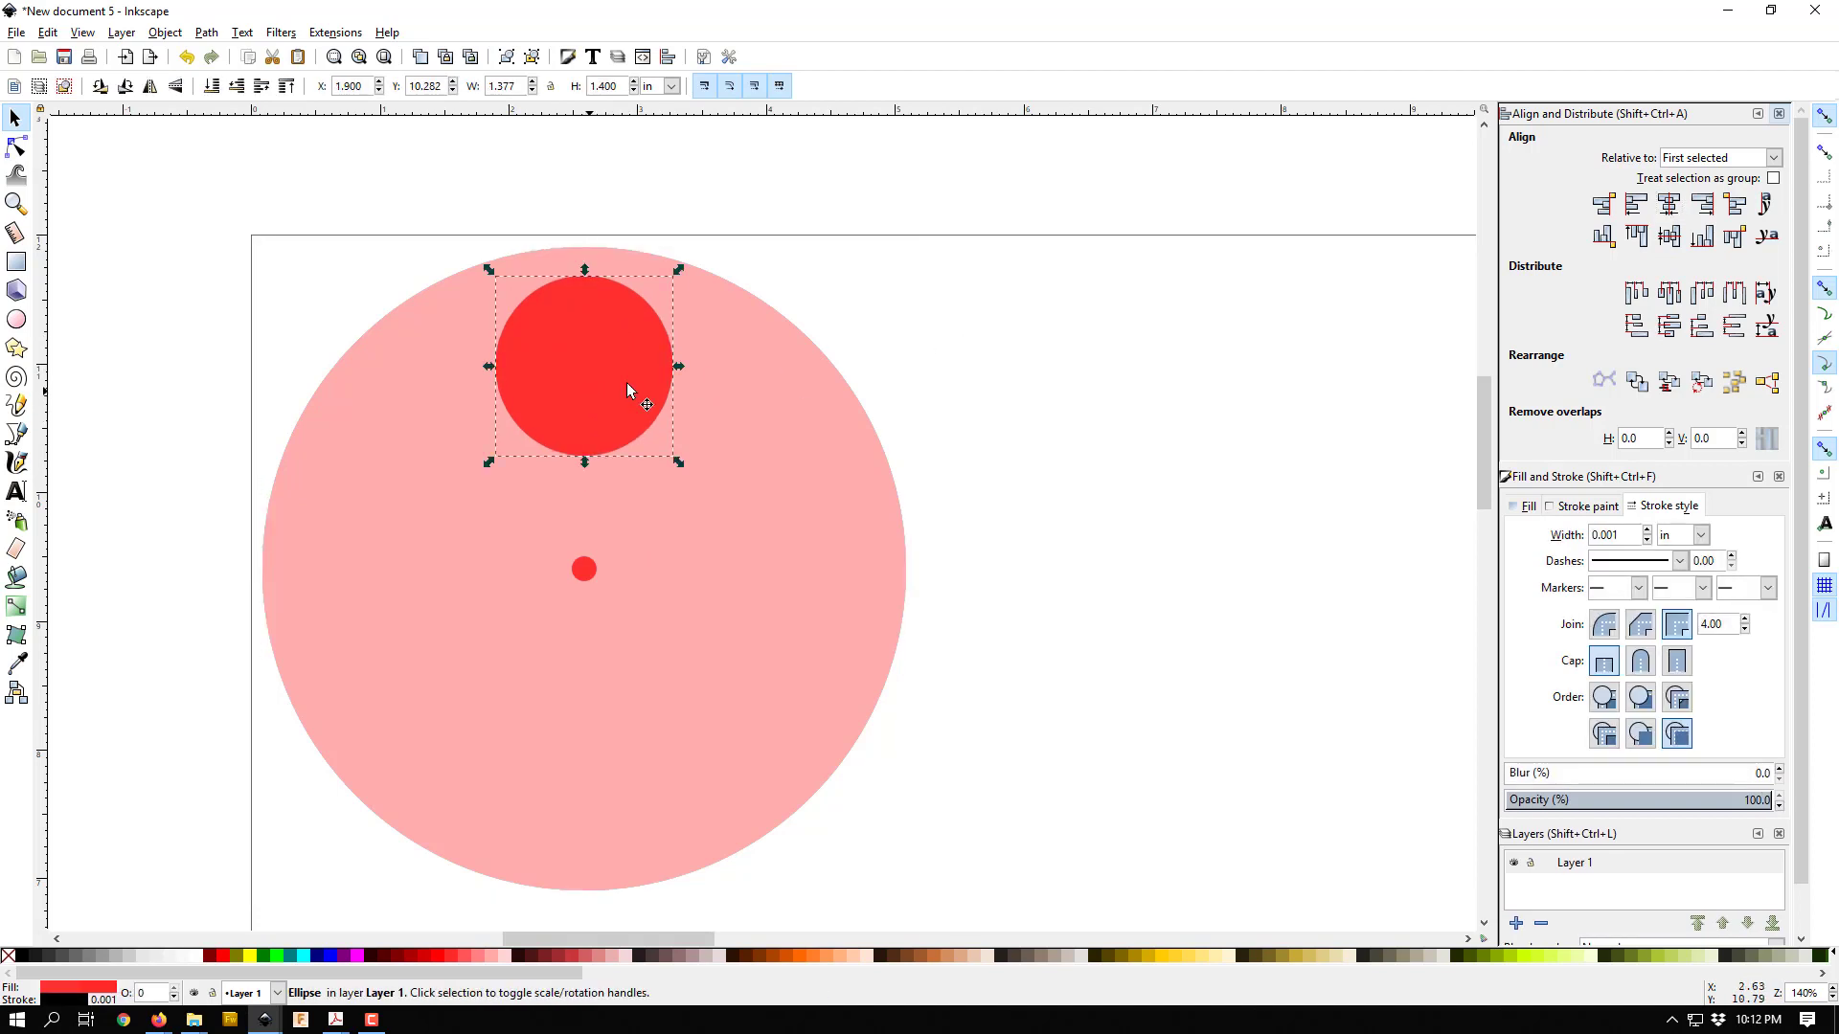
{"action": "left_click", "coordinate": [772, 376], "text": "shift"}
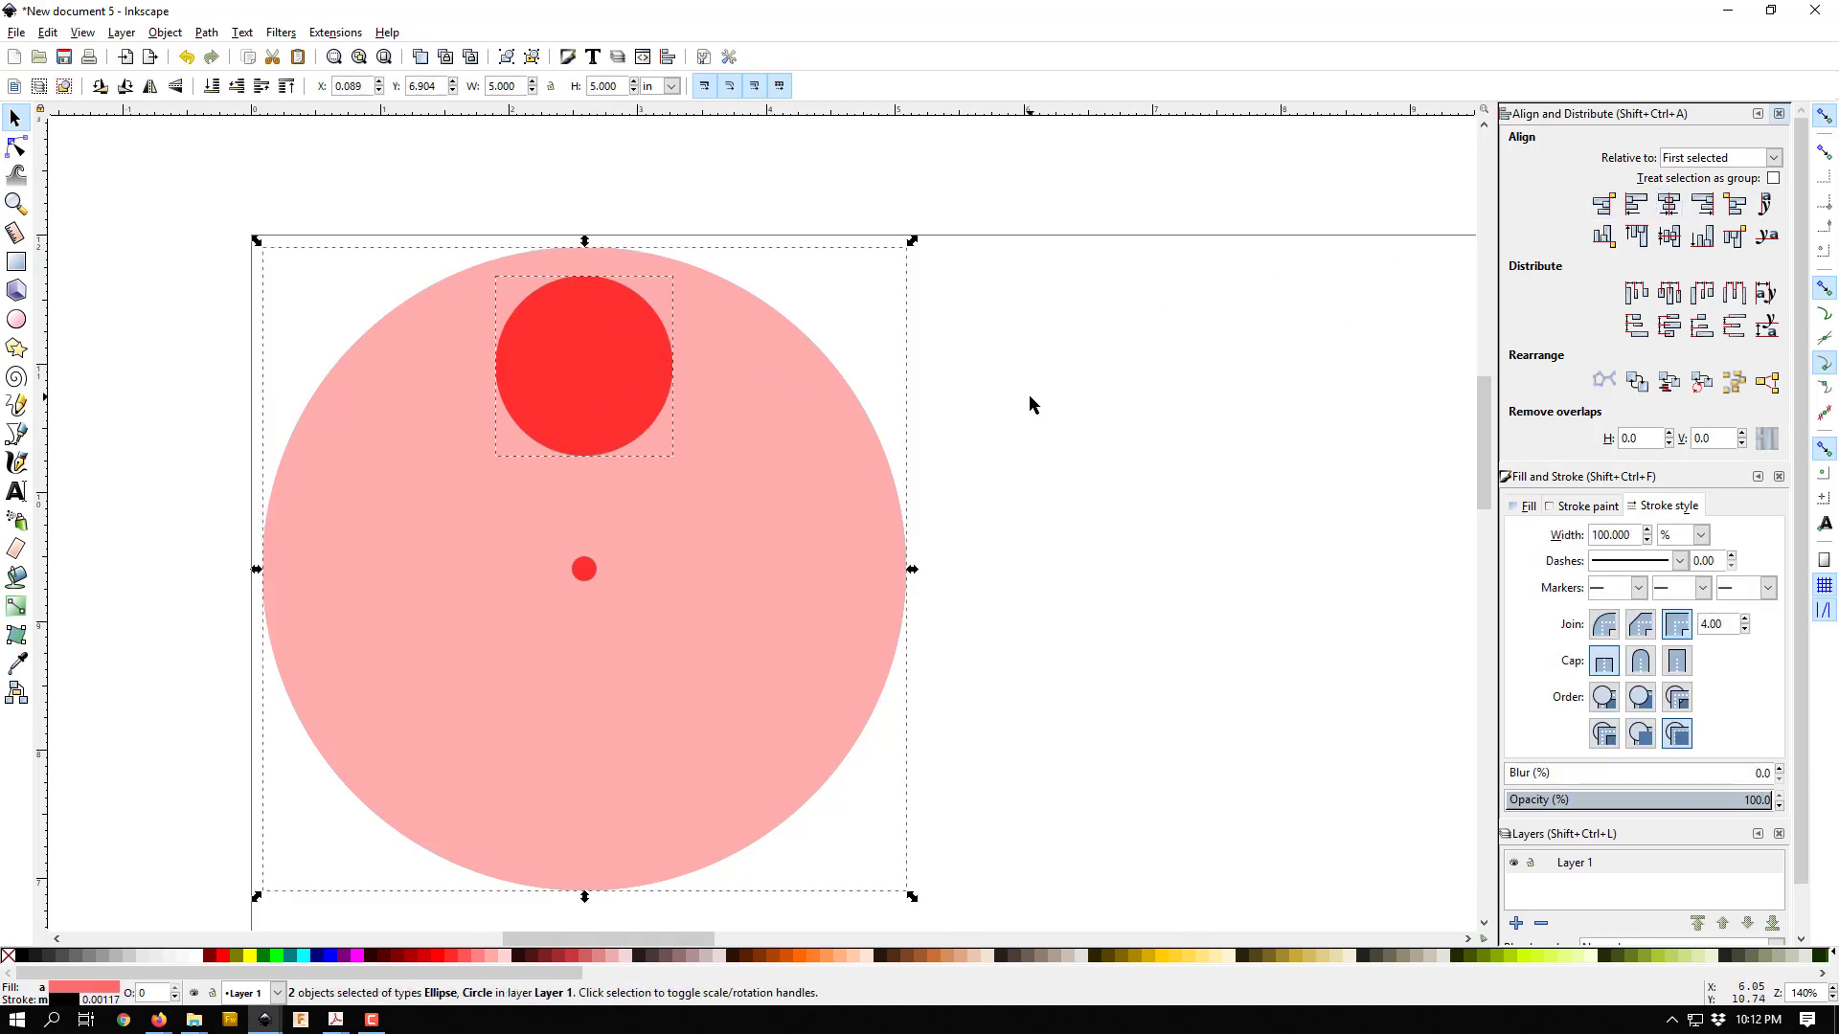
Step: Draw one upright red ellipse about 0.19 in wide and 0.44 in high below the left part of the larger red circle
{"action": "left_click", "coordinate": [16, 319]}
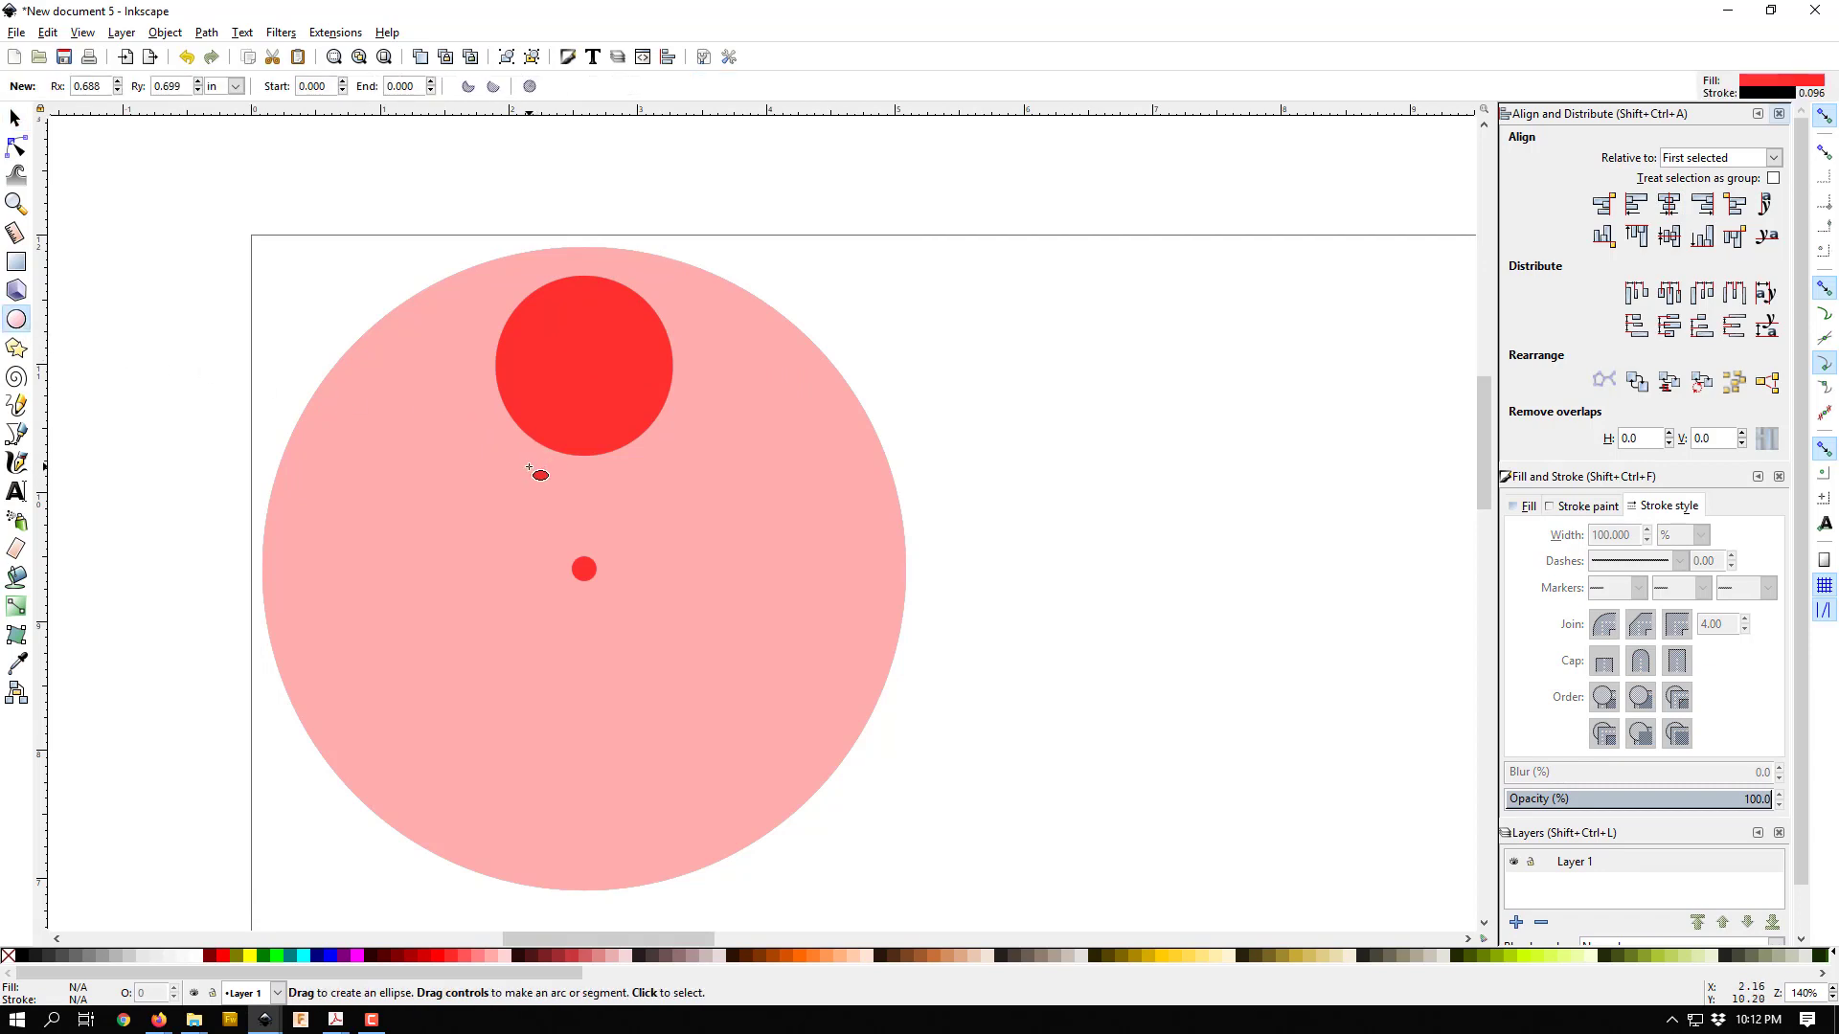
{"action": "left_click_drag", "start_coordinate": [528, 466], "coordinate": [637, 532]}
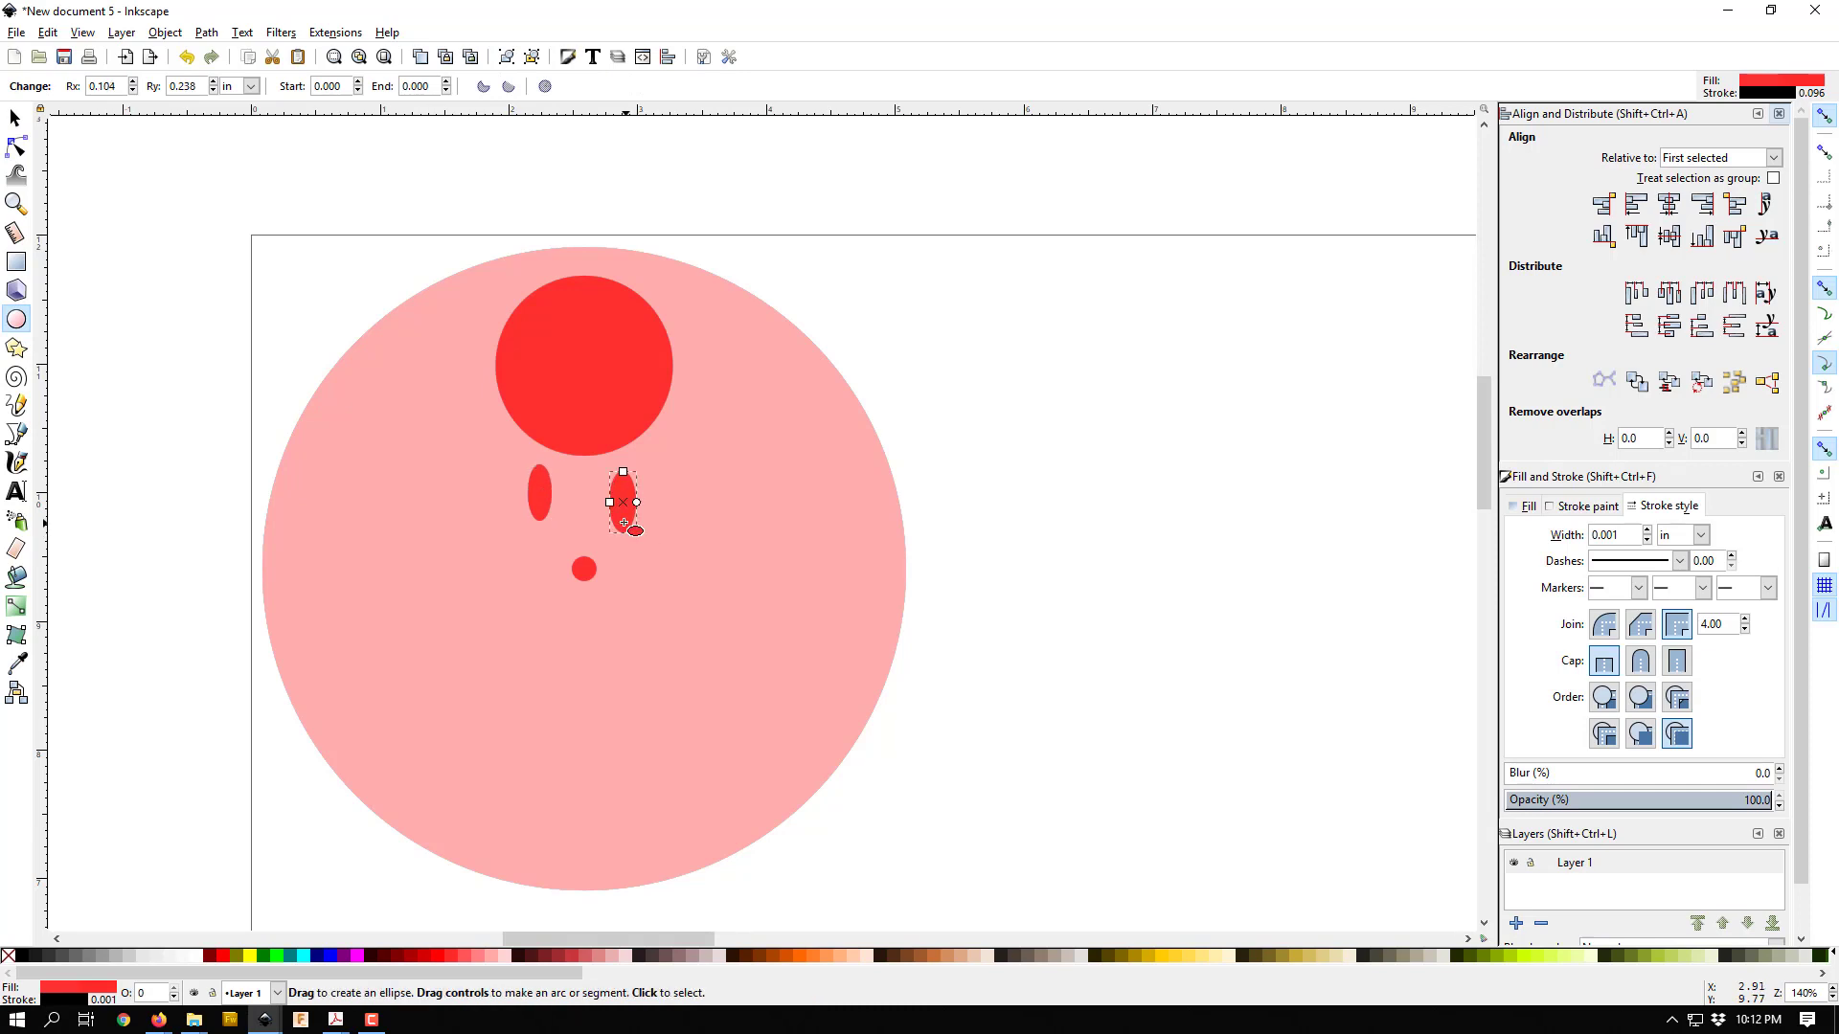
{"action": "key", "text": "Delete"}
{"action": "left_click", "coordinate": [15, 118]}
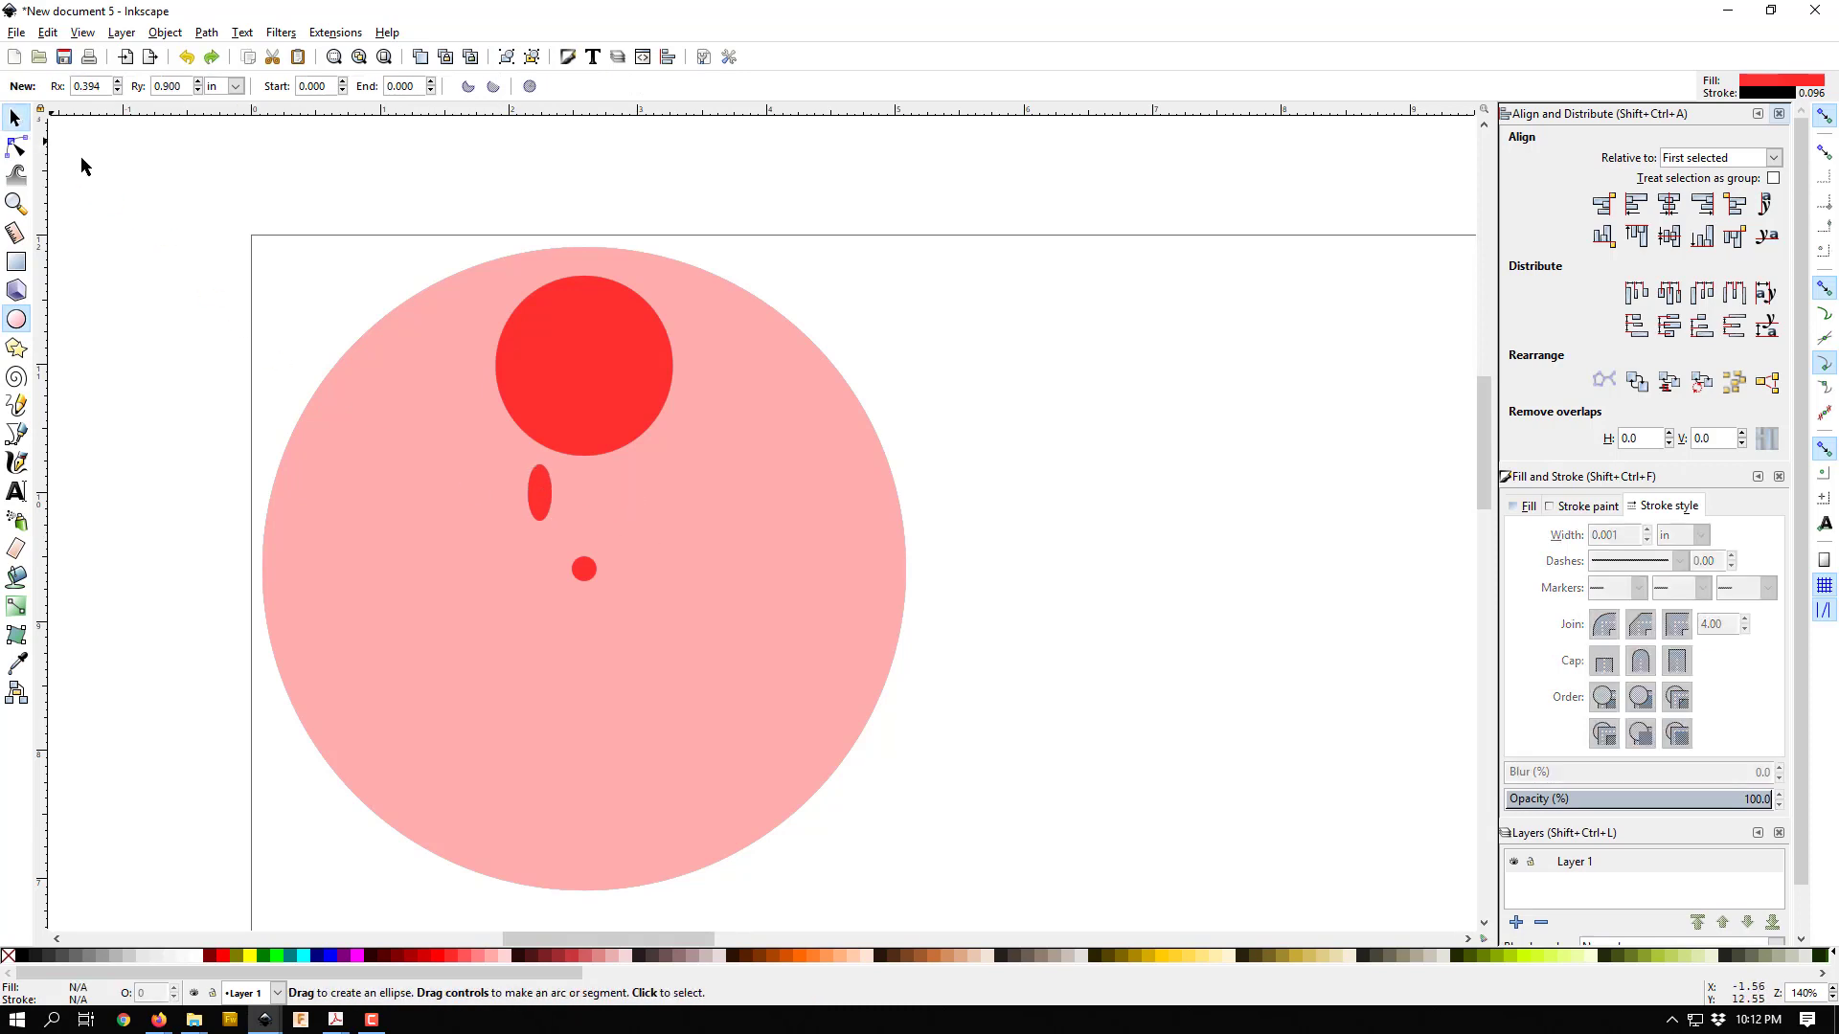
Step: Duplicate the small ellipse, move the copy horizontally to the other side of the wheel's centre, and shift the original slightly towards it
{"action": "left_click", "coordinate": [529, 486]}
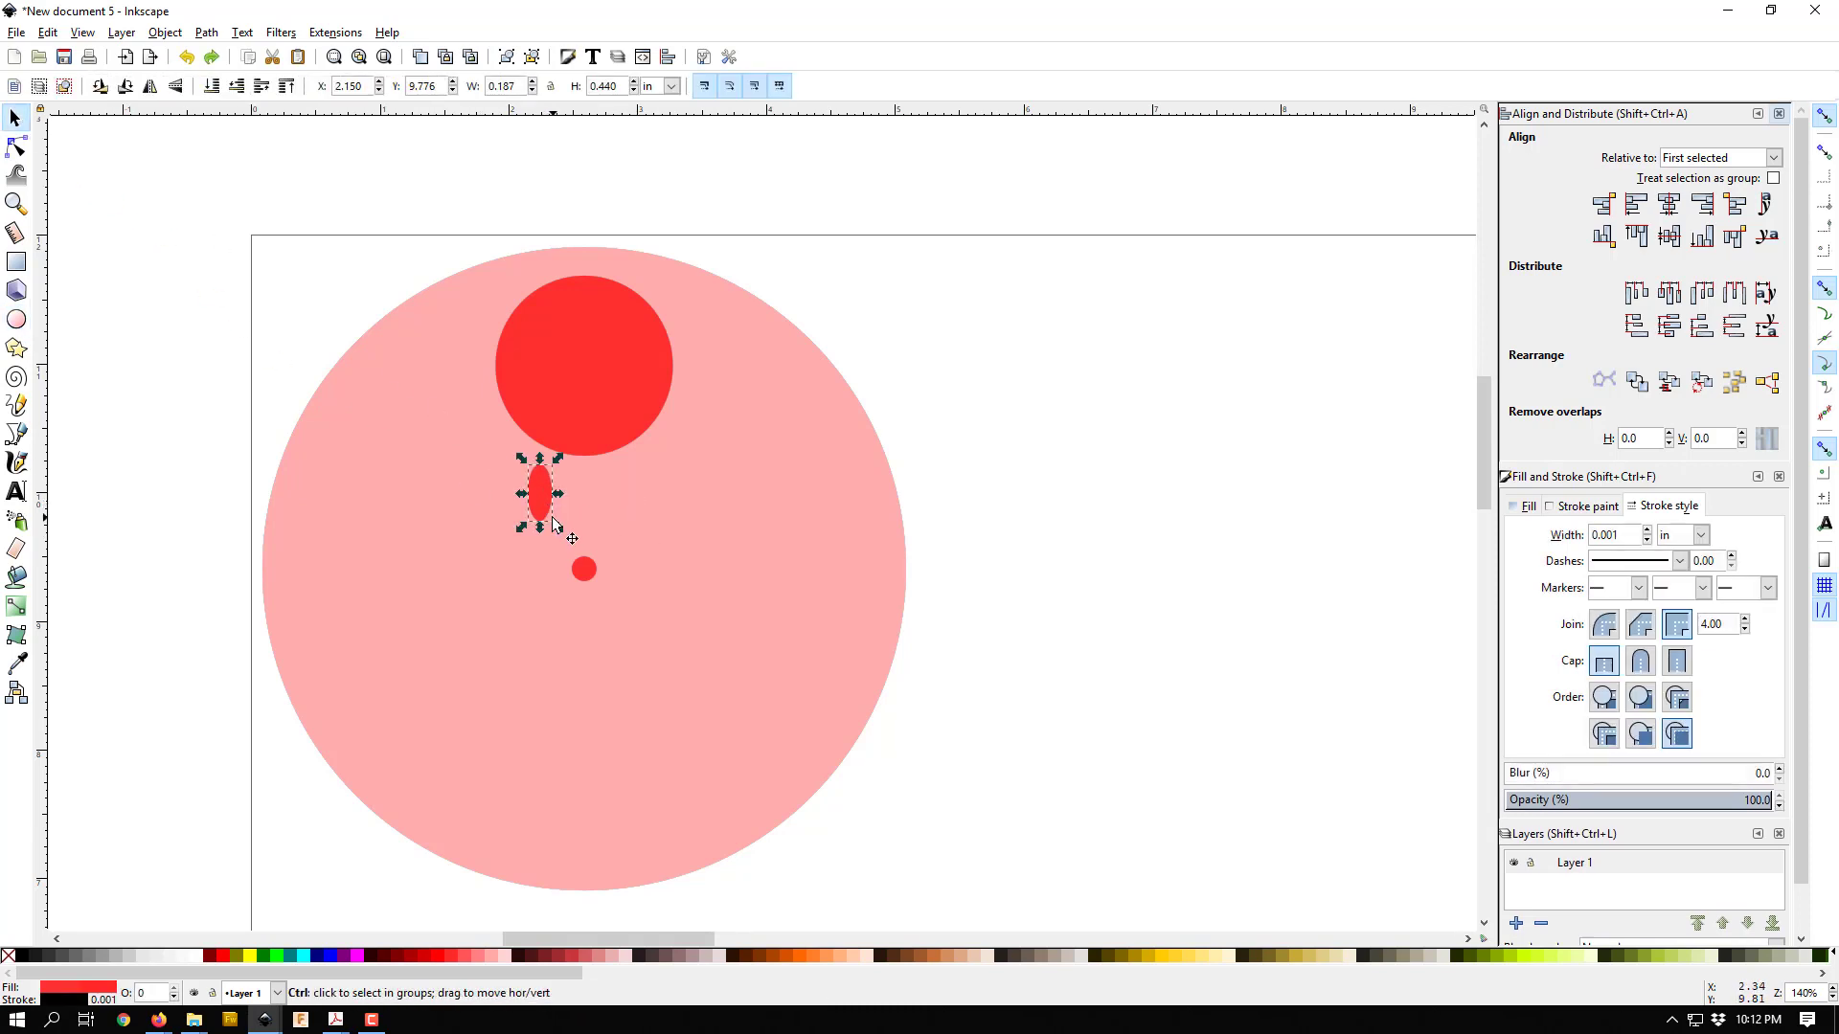
{"action": "key", "text": "ctrl+d"}
{"action": "left_click_drag", "start_coordinate": [537, 494], "coordinate": [625, 507]}
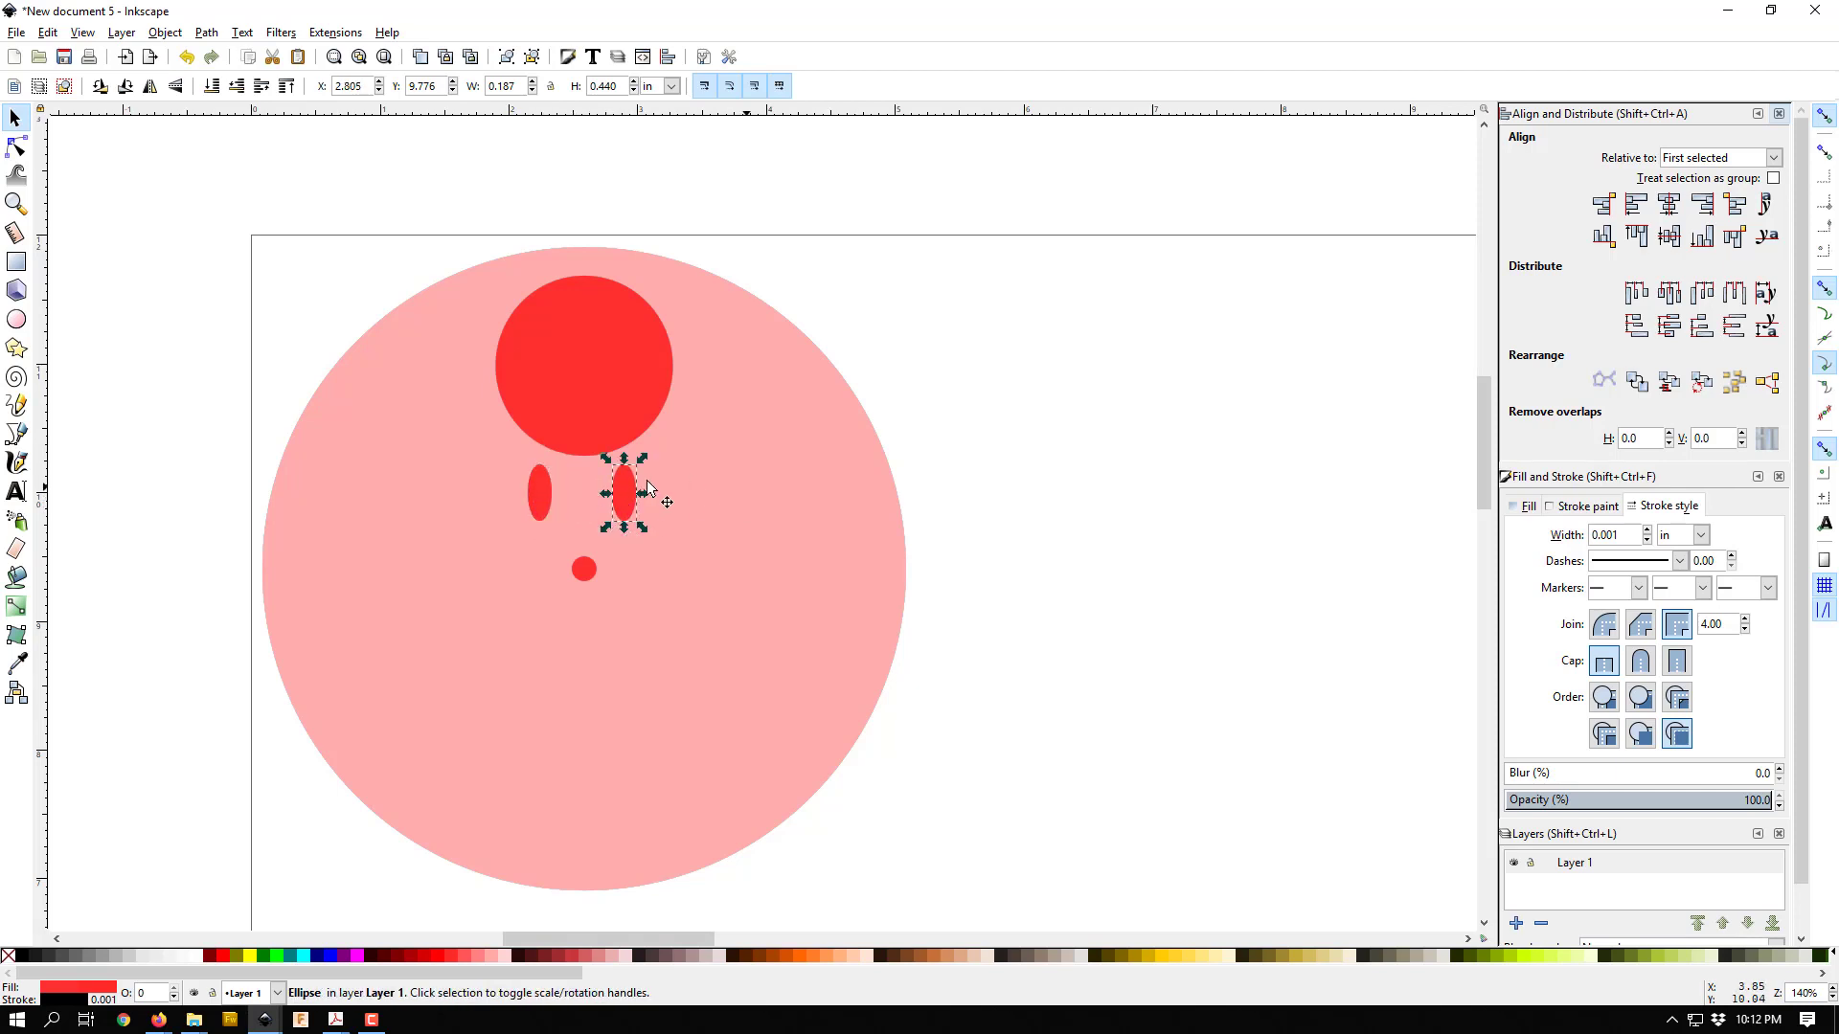
{"action": "left_click", "coordinate": [945, 394]}
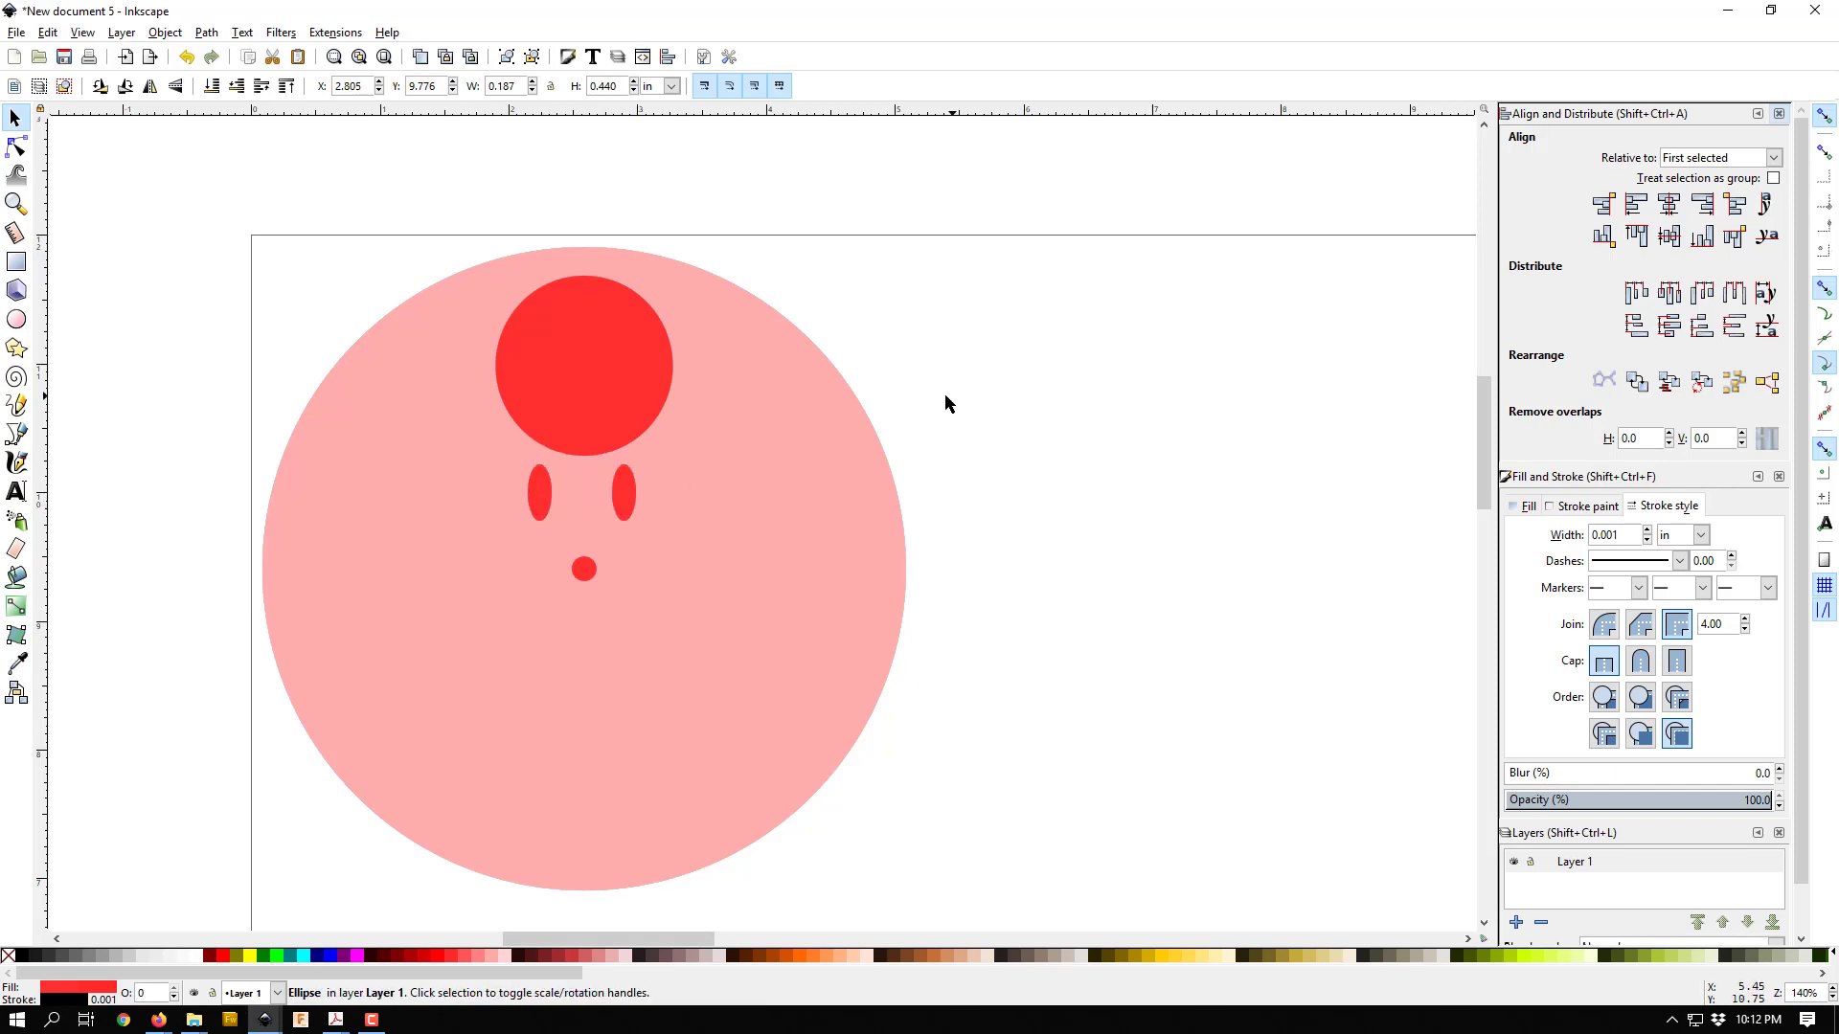
{"action": "left_click", "coordinate": [542, 499]}
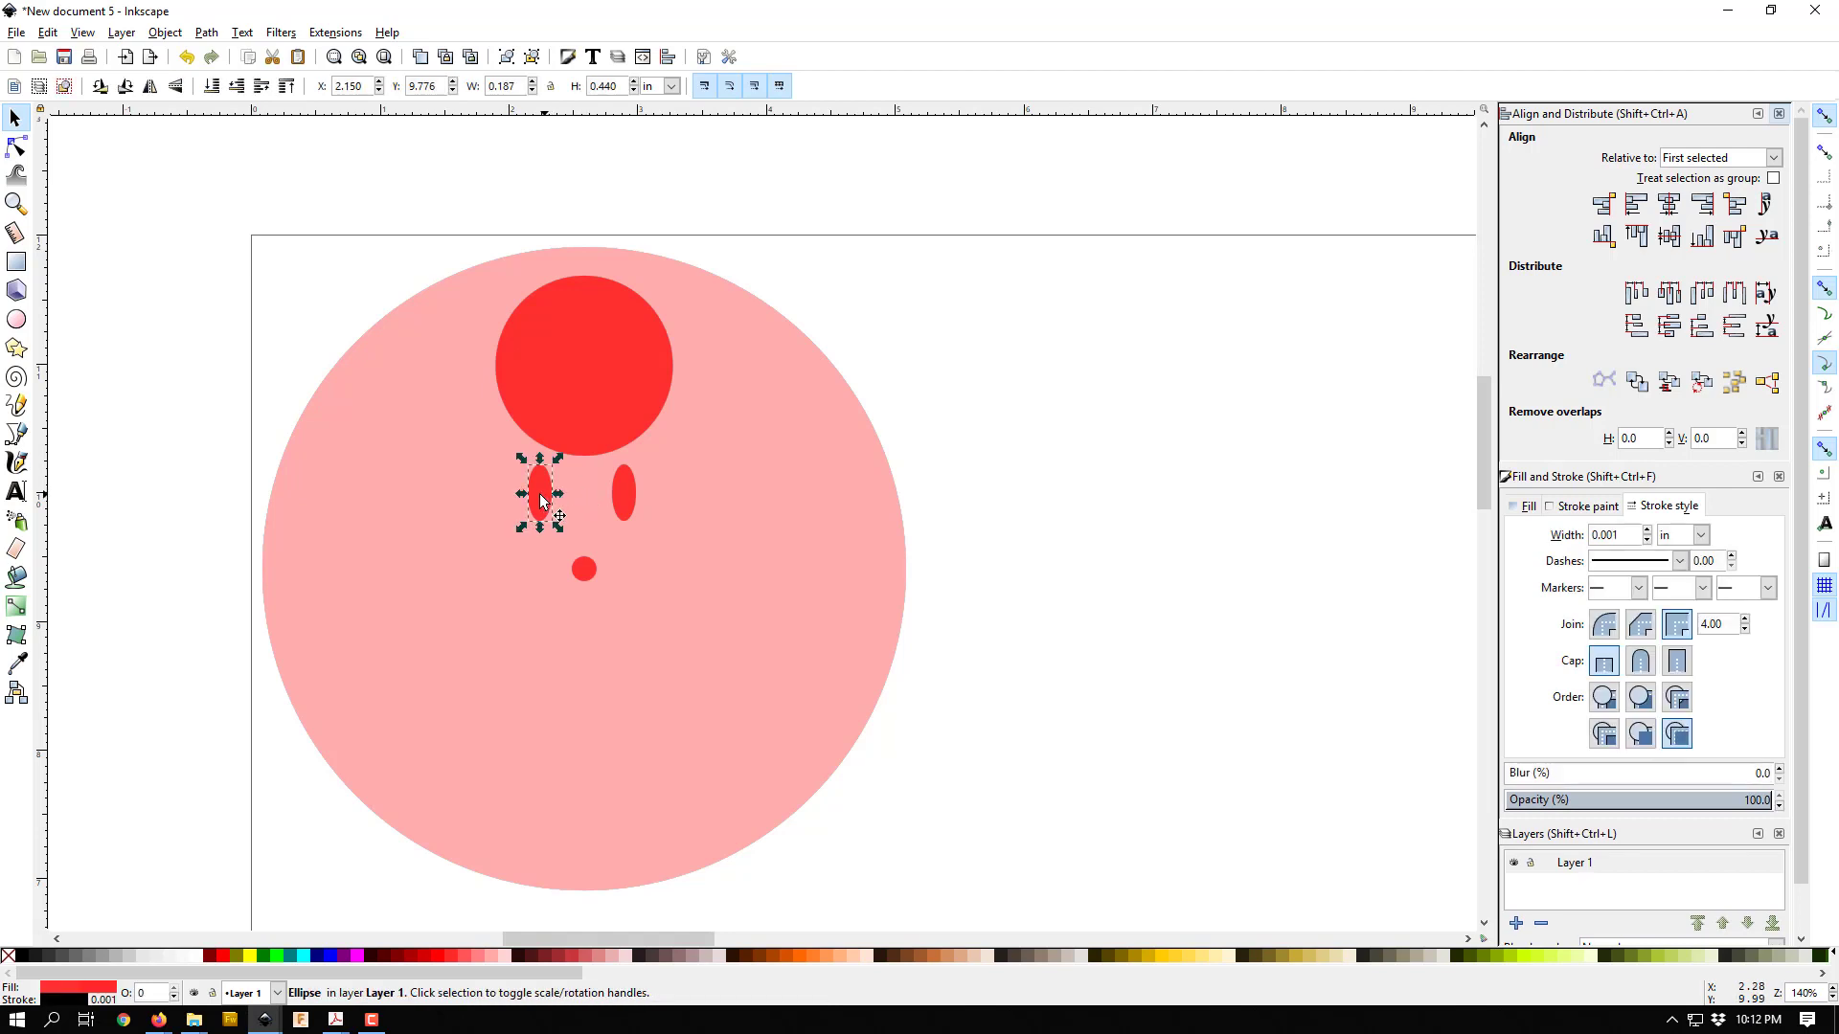
{"action": "left_click_drag", "start_coordinate": [541, 498], "coordinate": [547, 500]}
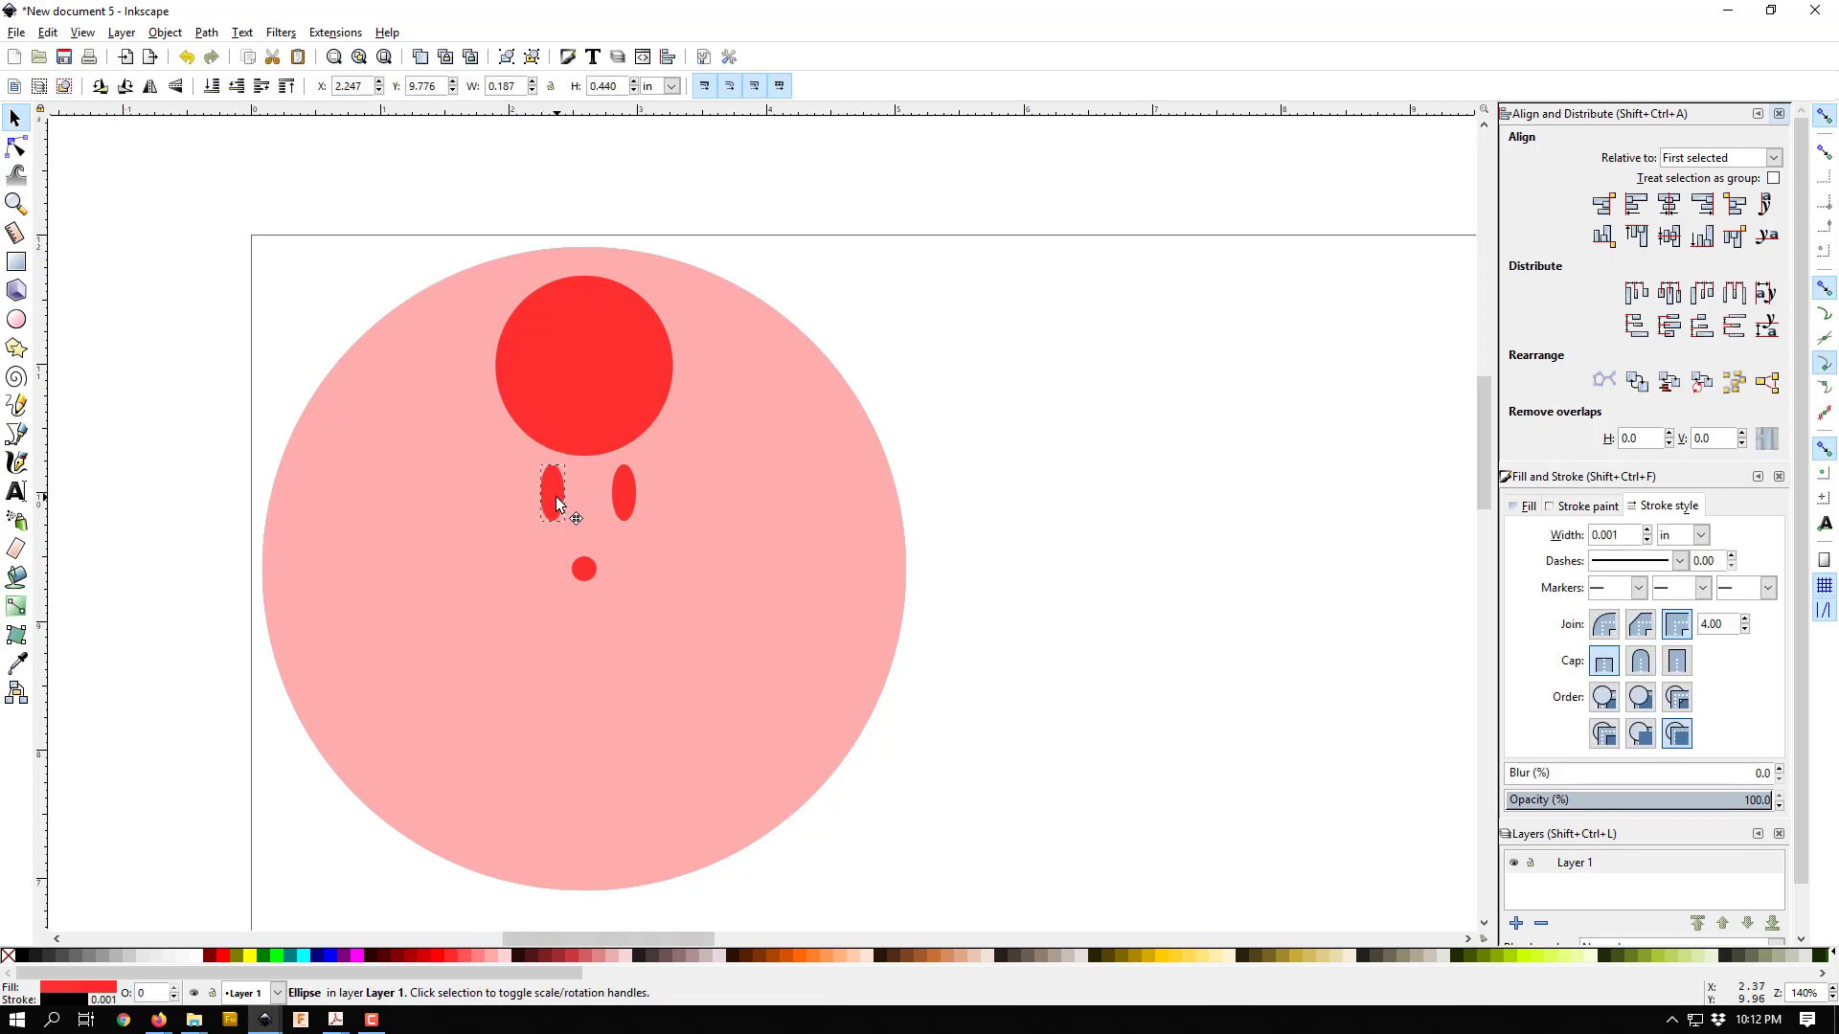
Step: Group the two small ellipses and centre the group horizontally on the pink circle
{"action": "left_click", "coordinate": [623, 496], "text": "shift"}
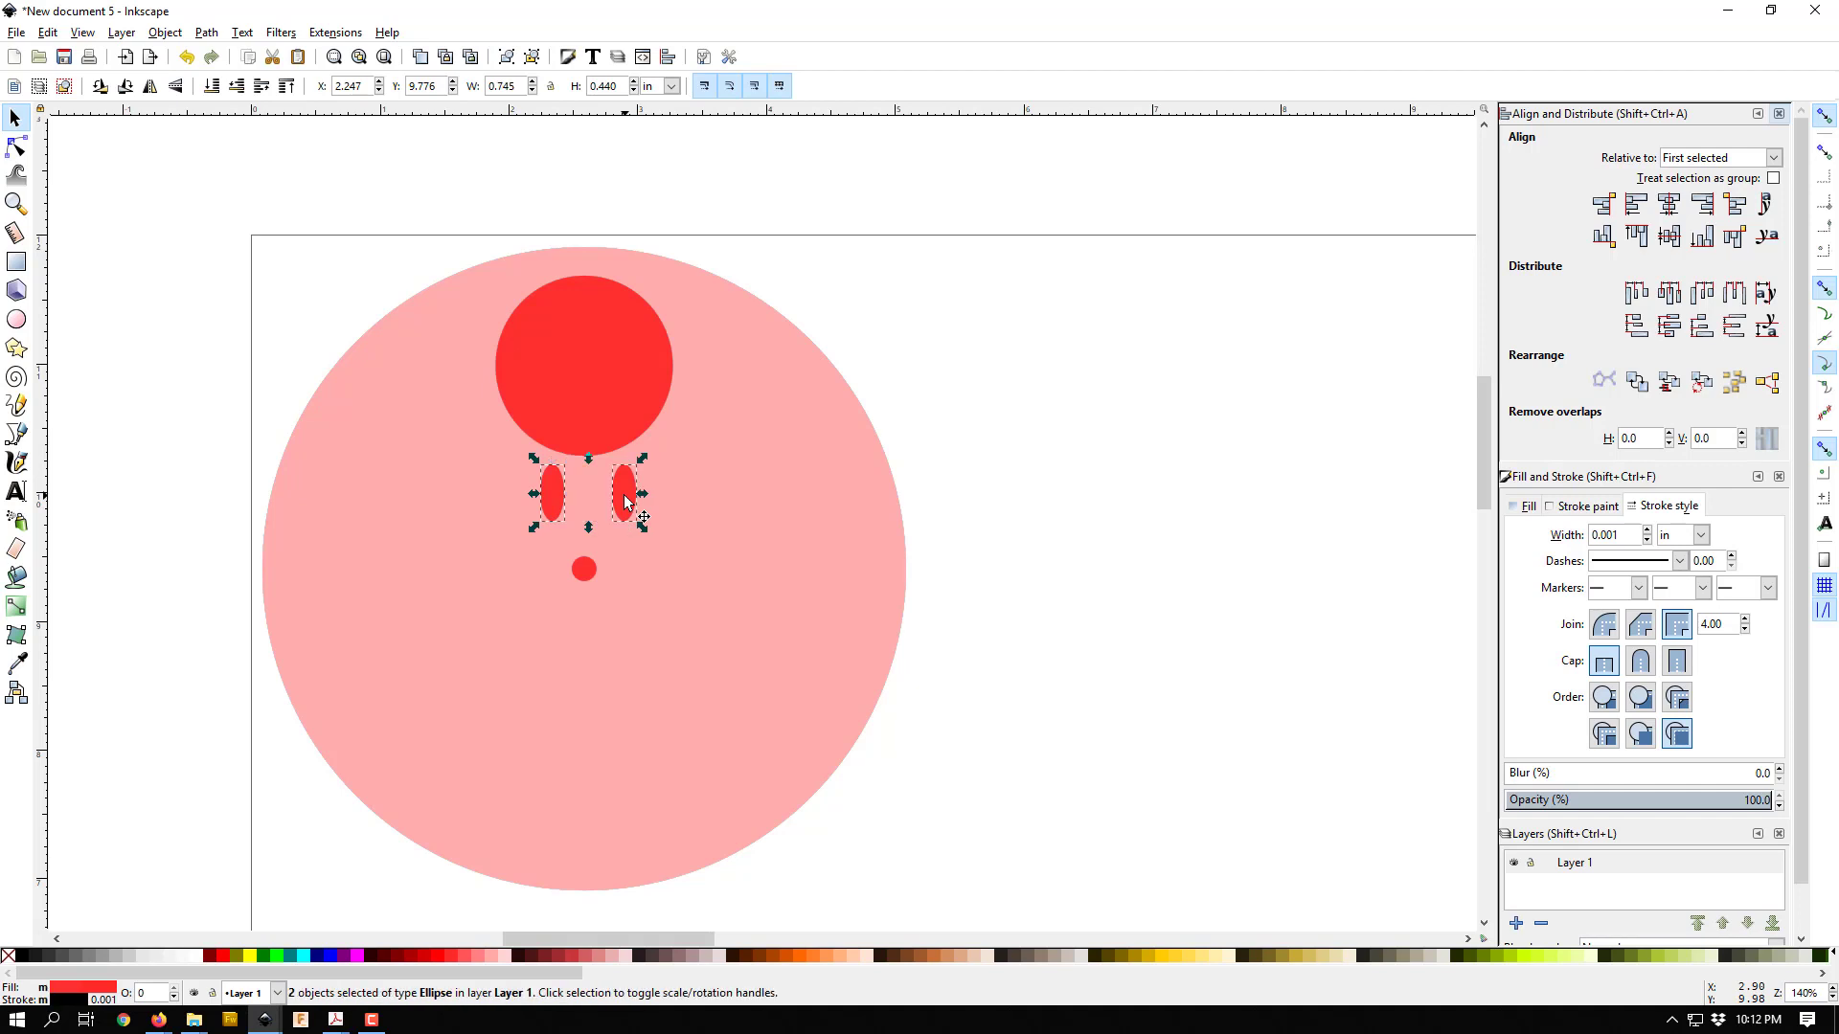
{"action": "right_click", "coordinate": [624, 496]}
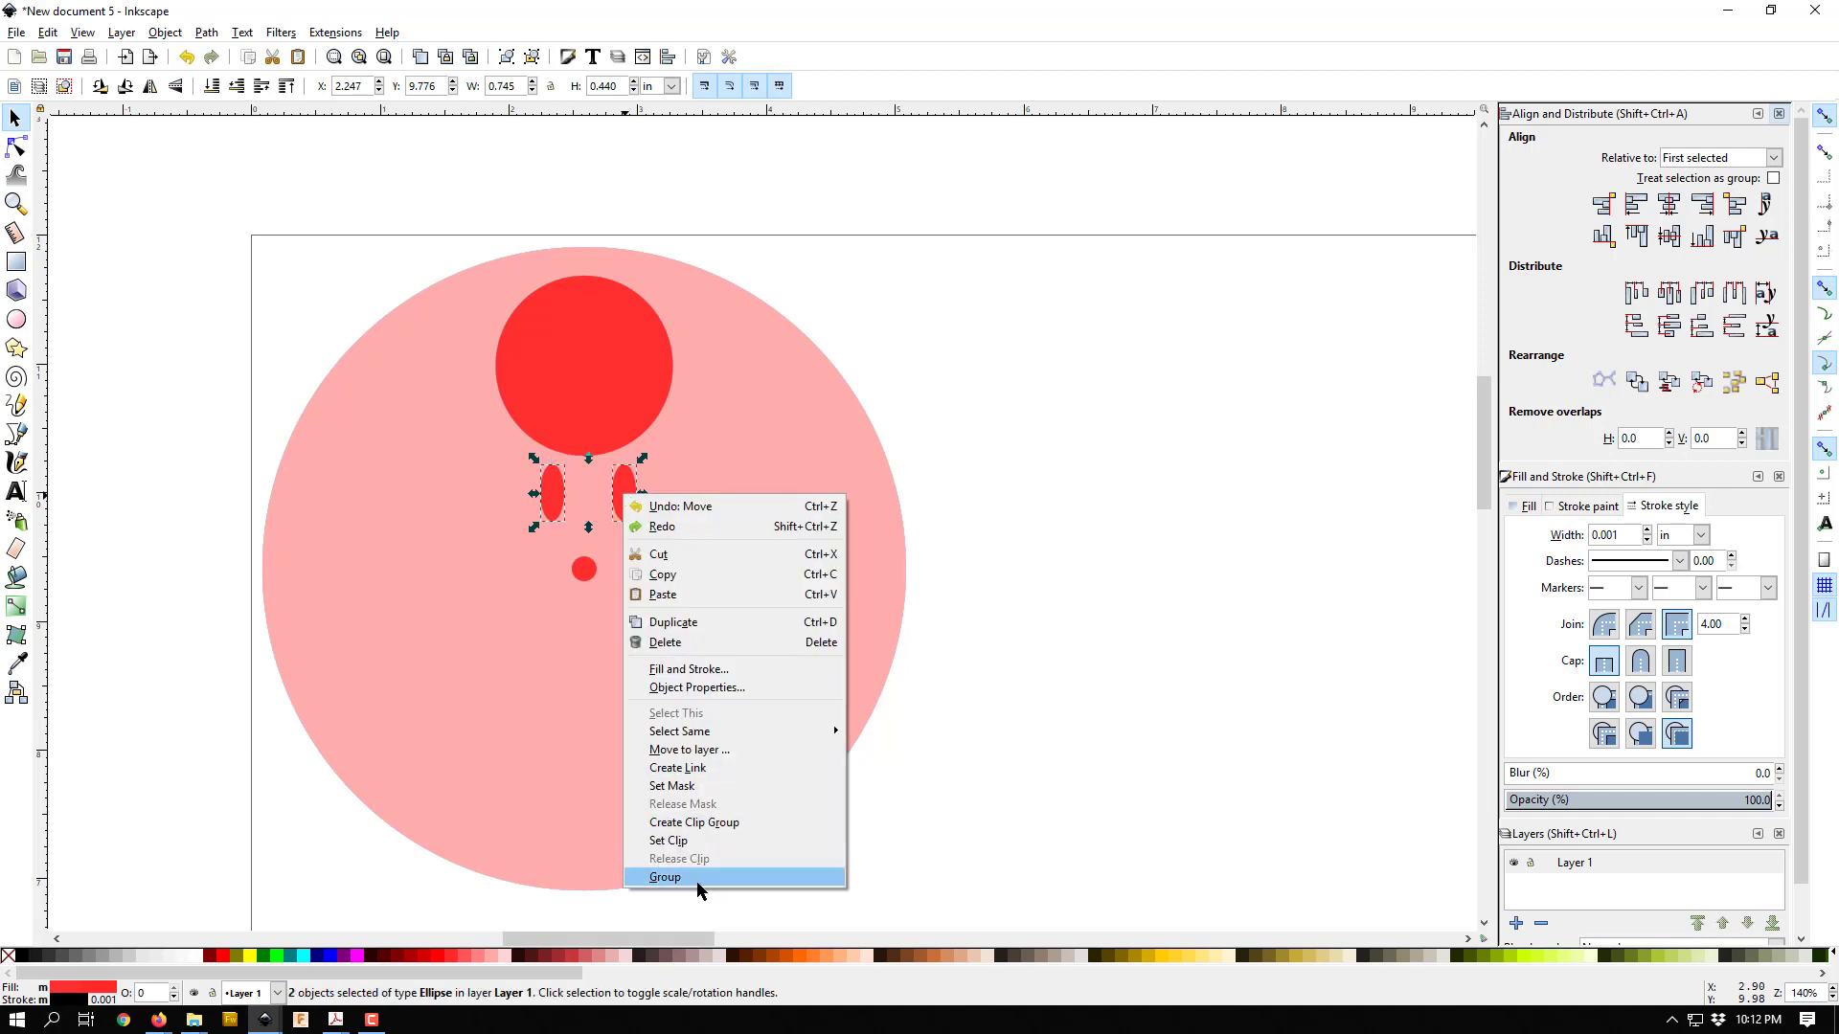
{"action": "left_click", "coordinate": [665, 877]}
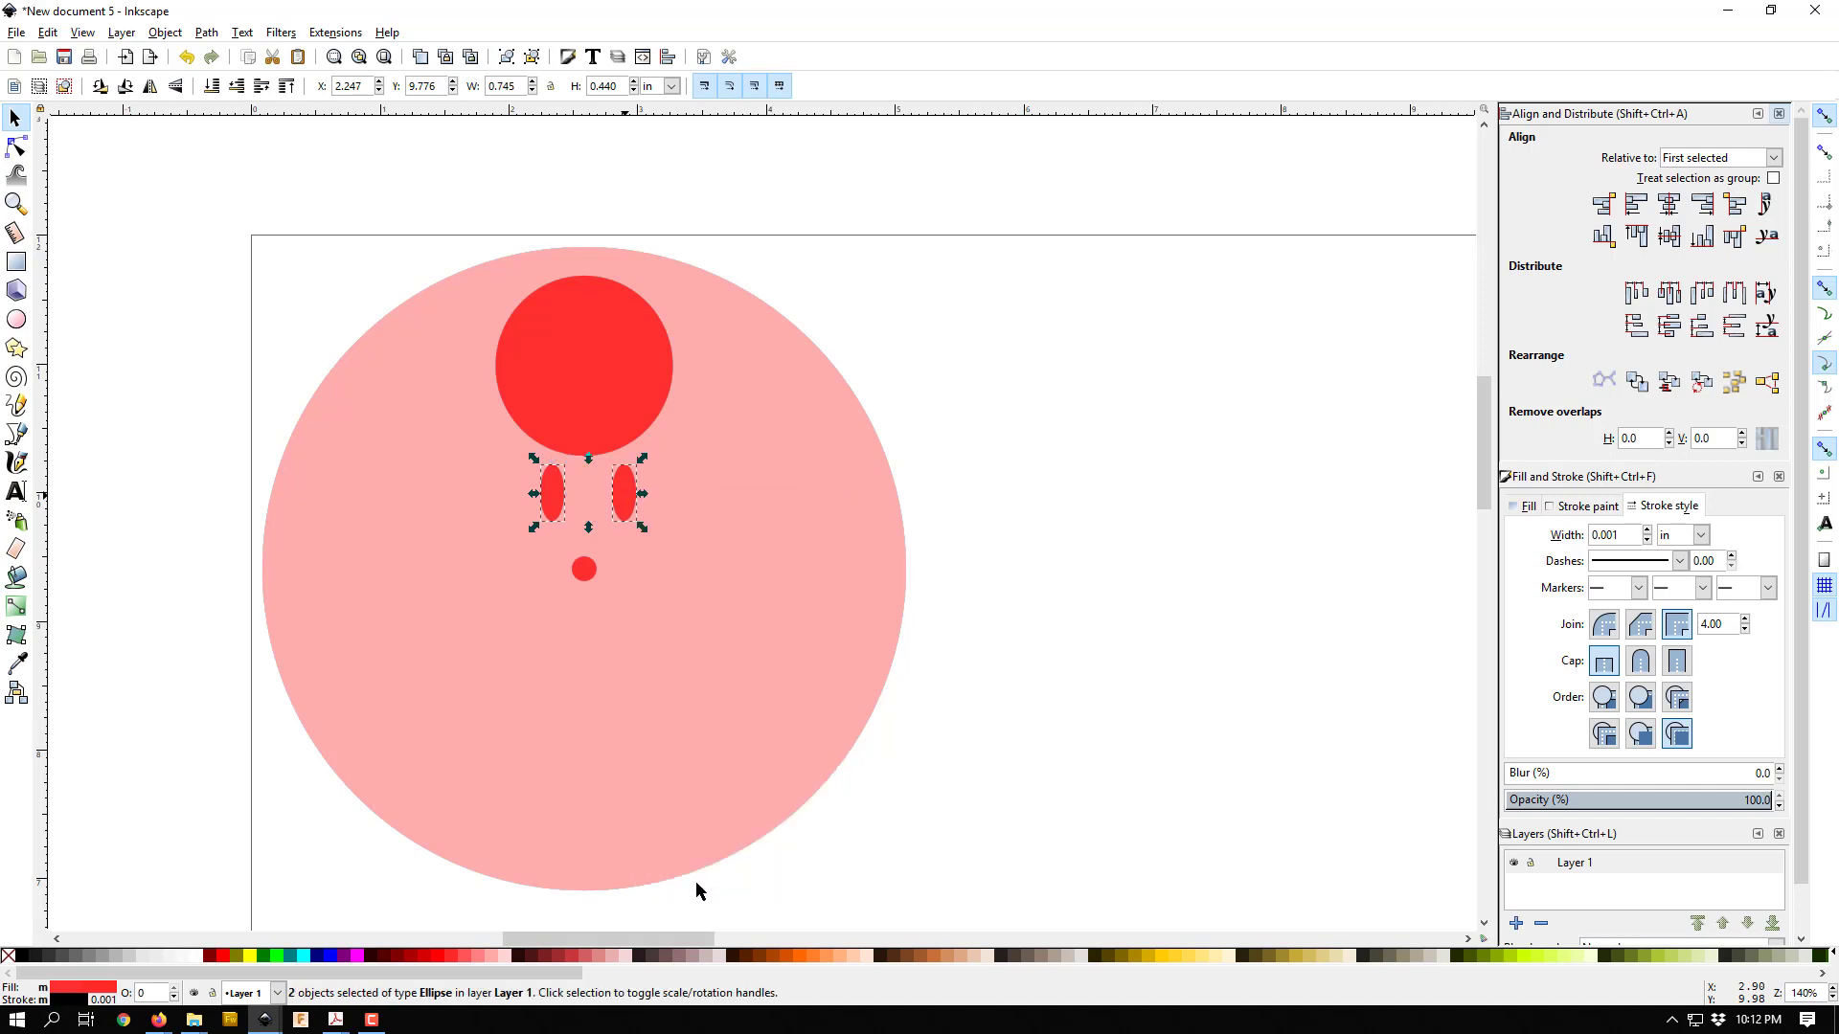
{"action": "left_click", "coordinate": [754, 458], "text": "shift"}
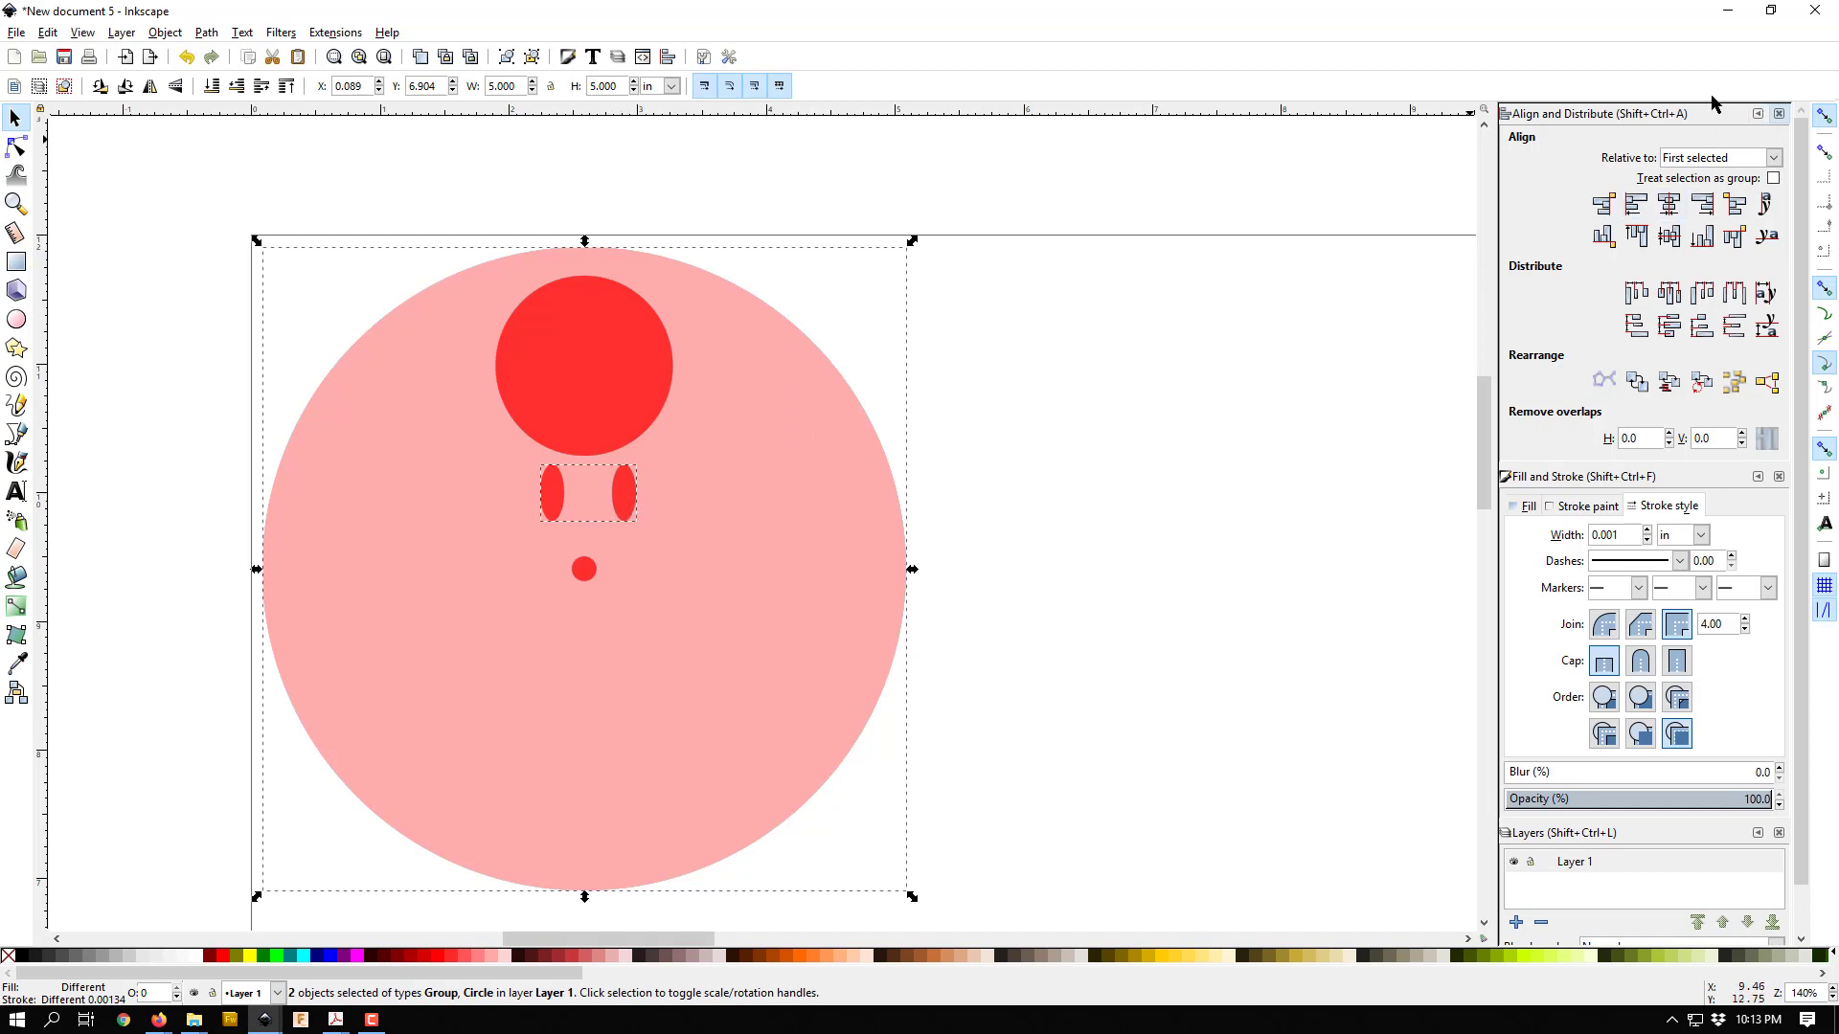
{"action": "left_click", "coordinate": [1668, 204]}
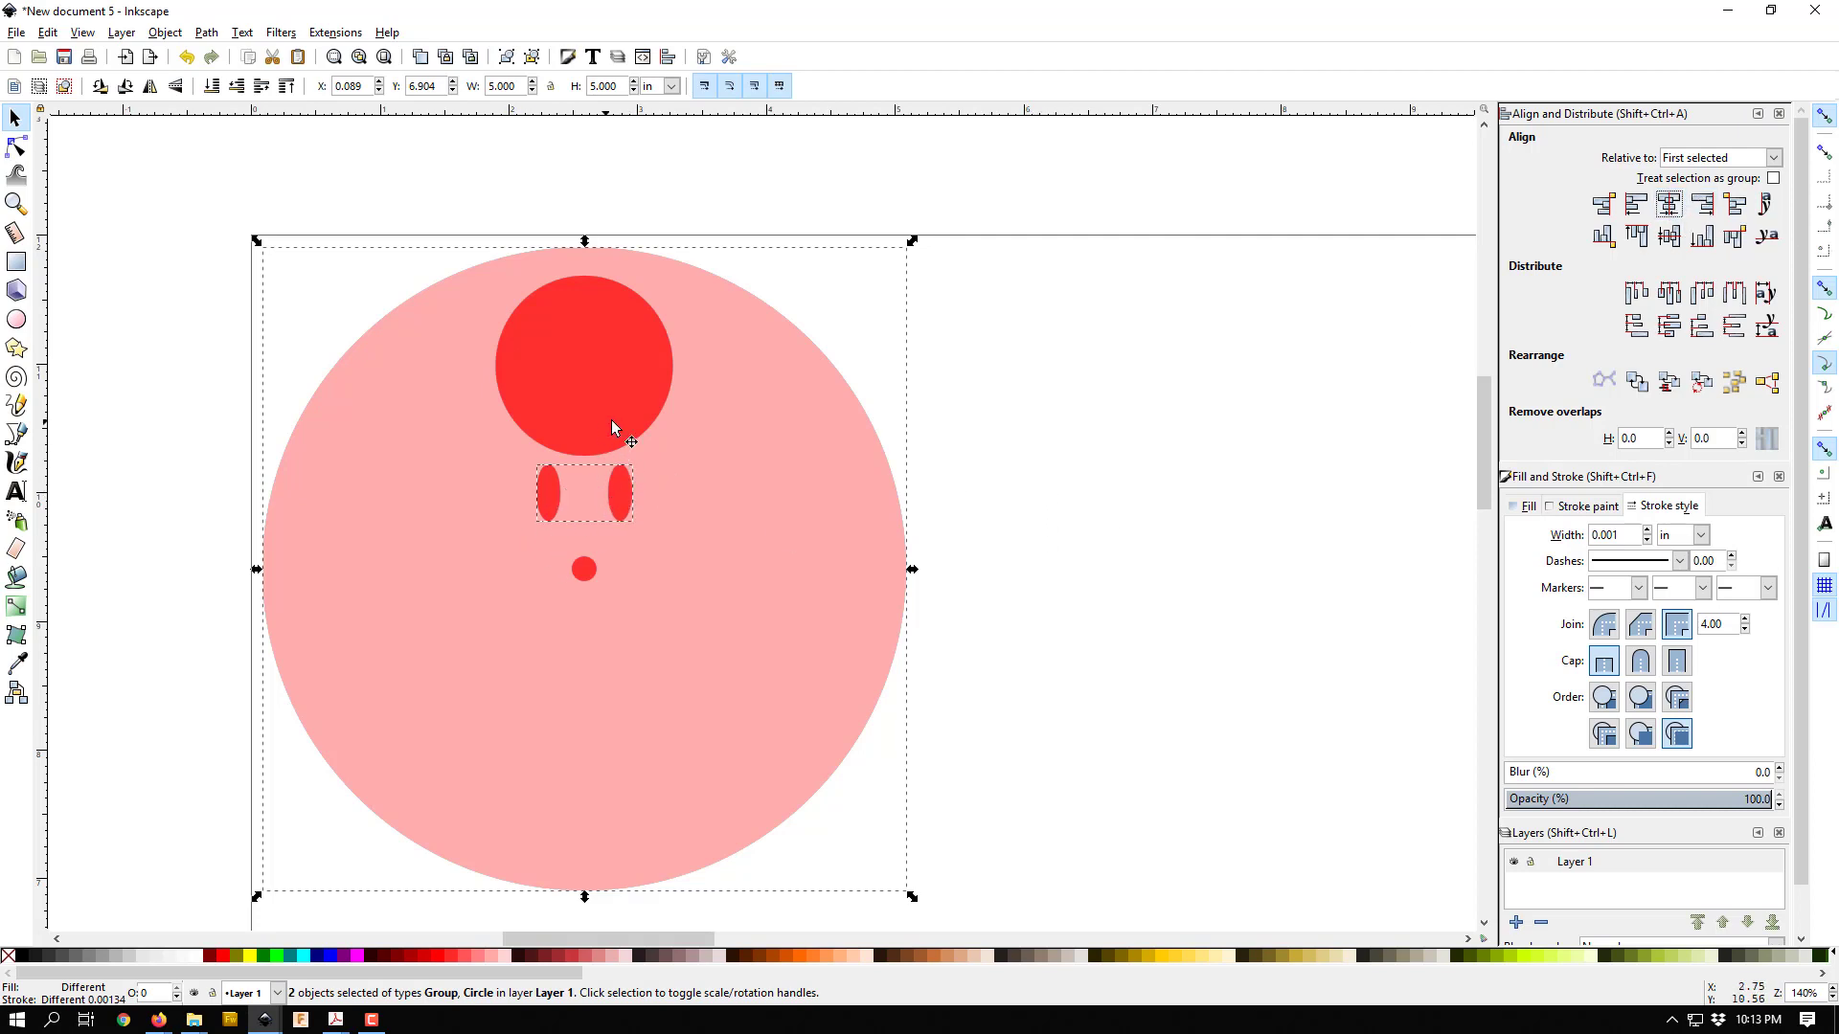
{"action": "left_click", "coordinate": [985, 420]}
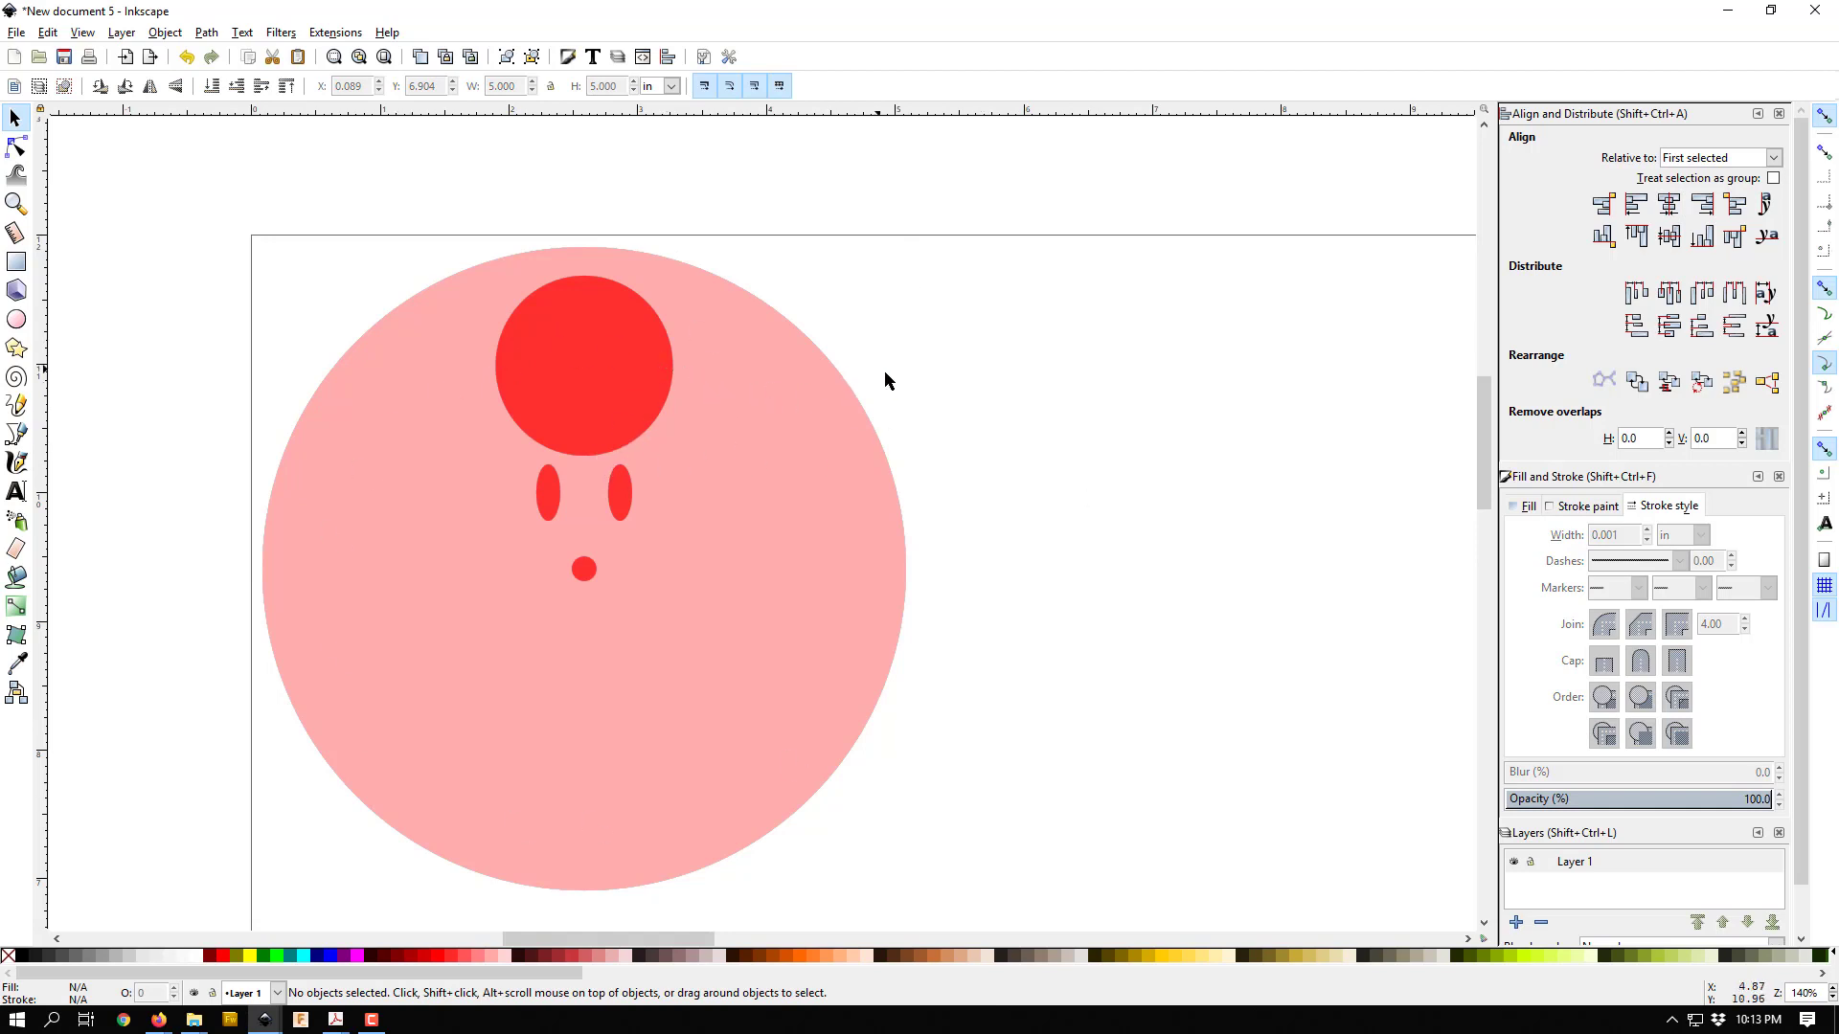
Step: Group the larger red circle with the pair of small ellipses below it
{"action": "left_click", "coordinate": [565, 314]}
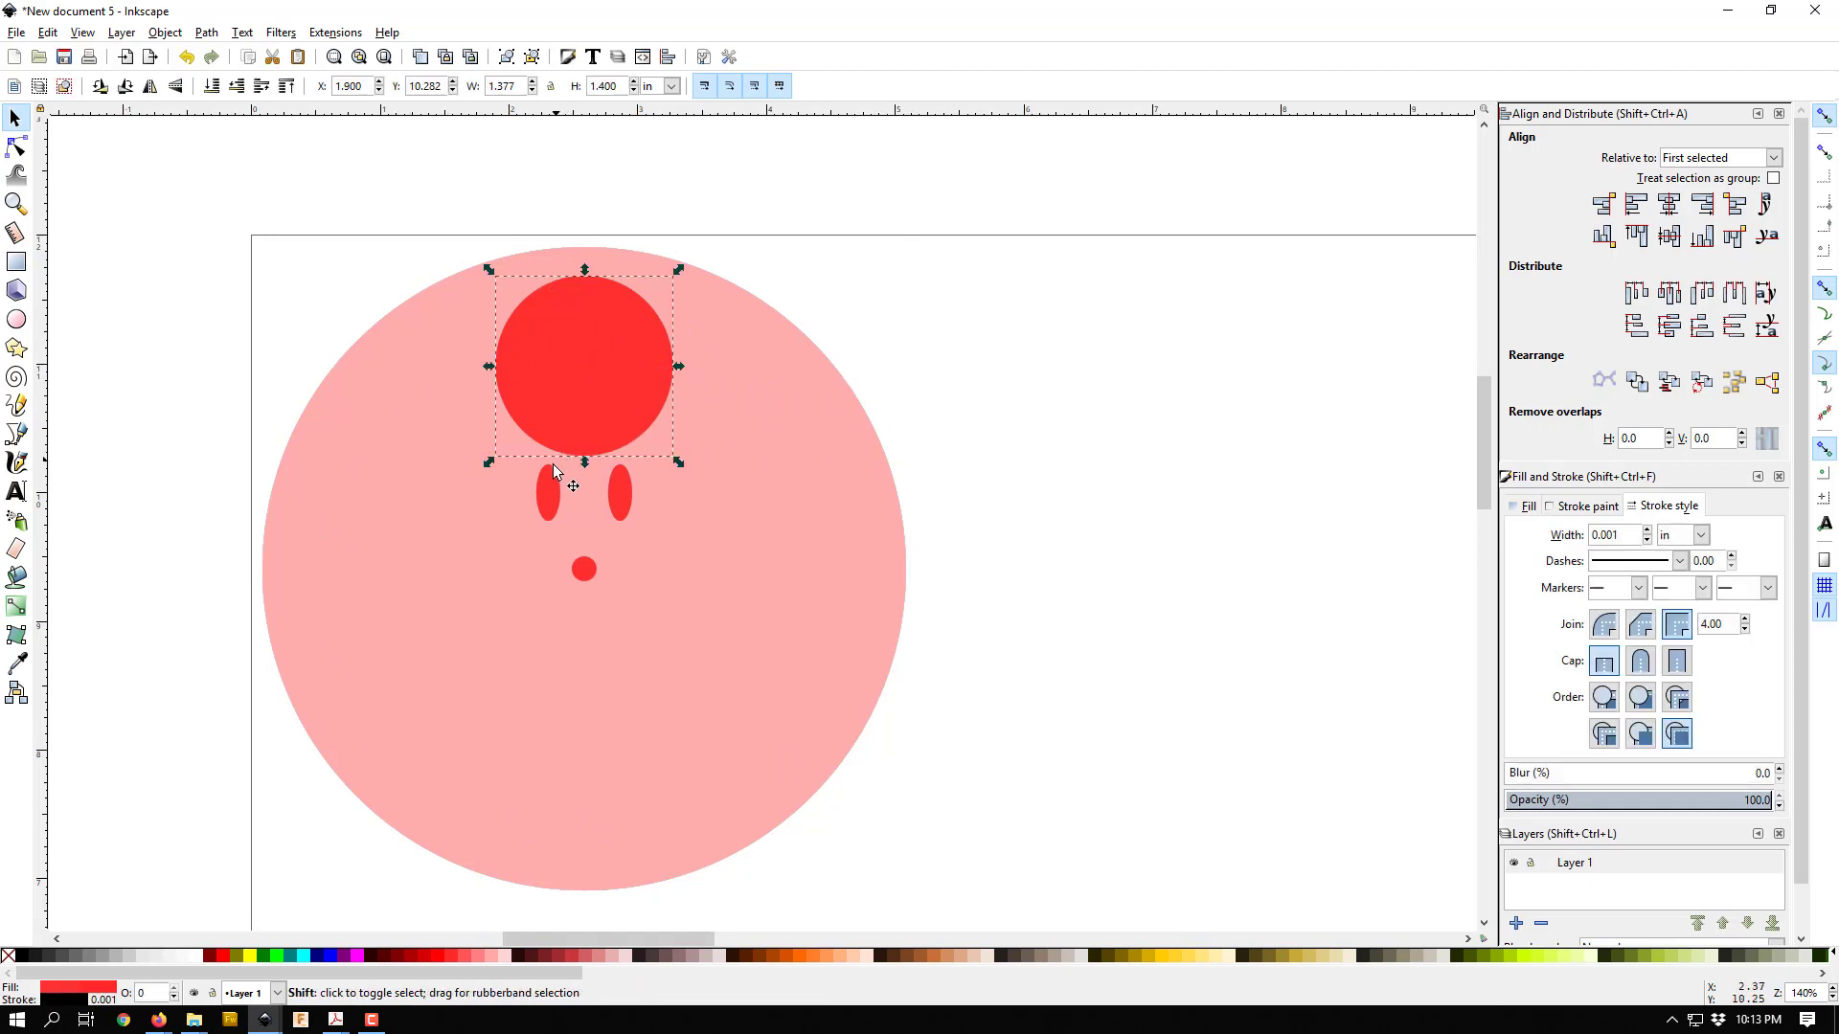
{"action": "left_click", "coordinate": [550, 493], "text": "shift"}
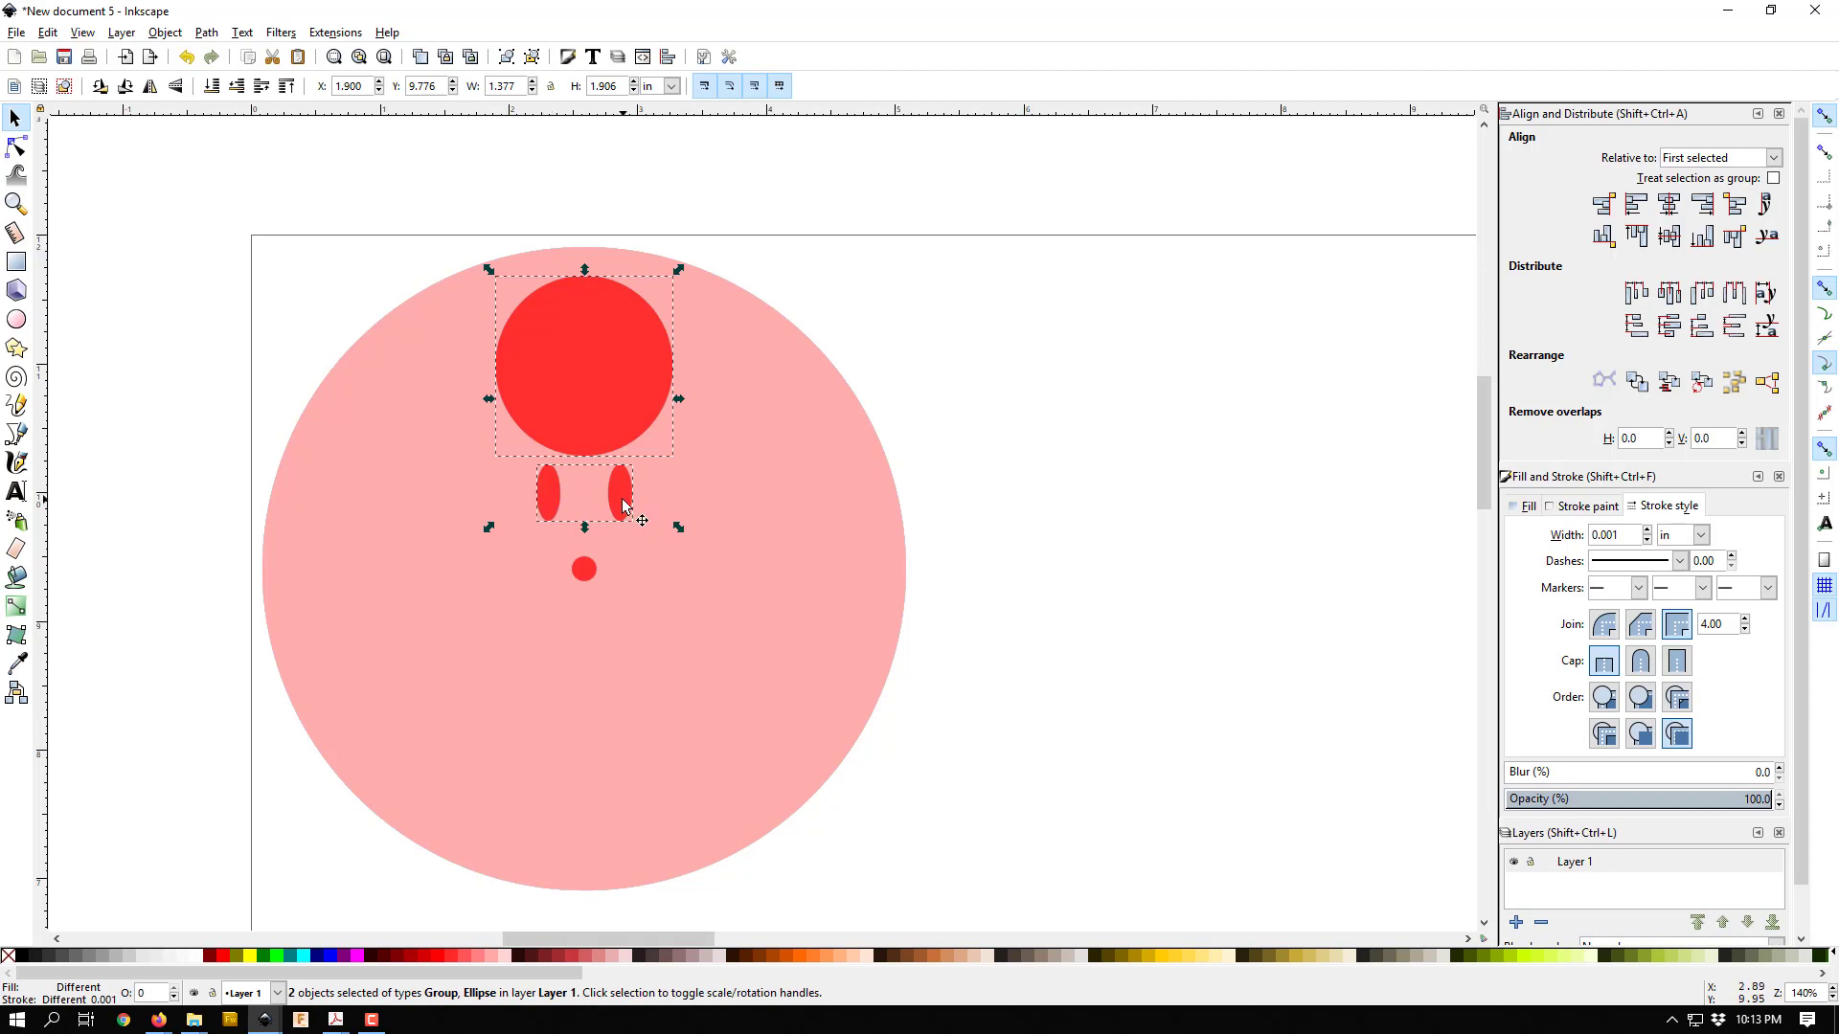
{"action": "right_click", "coordinate": [605, 377]}
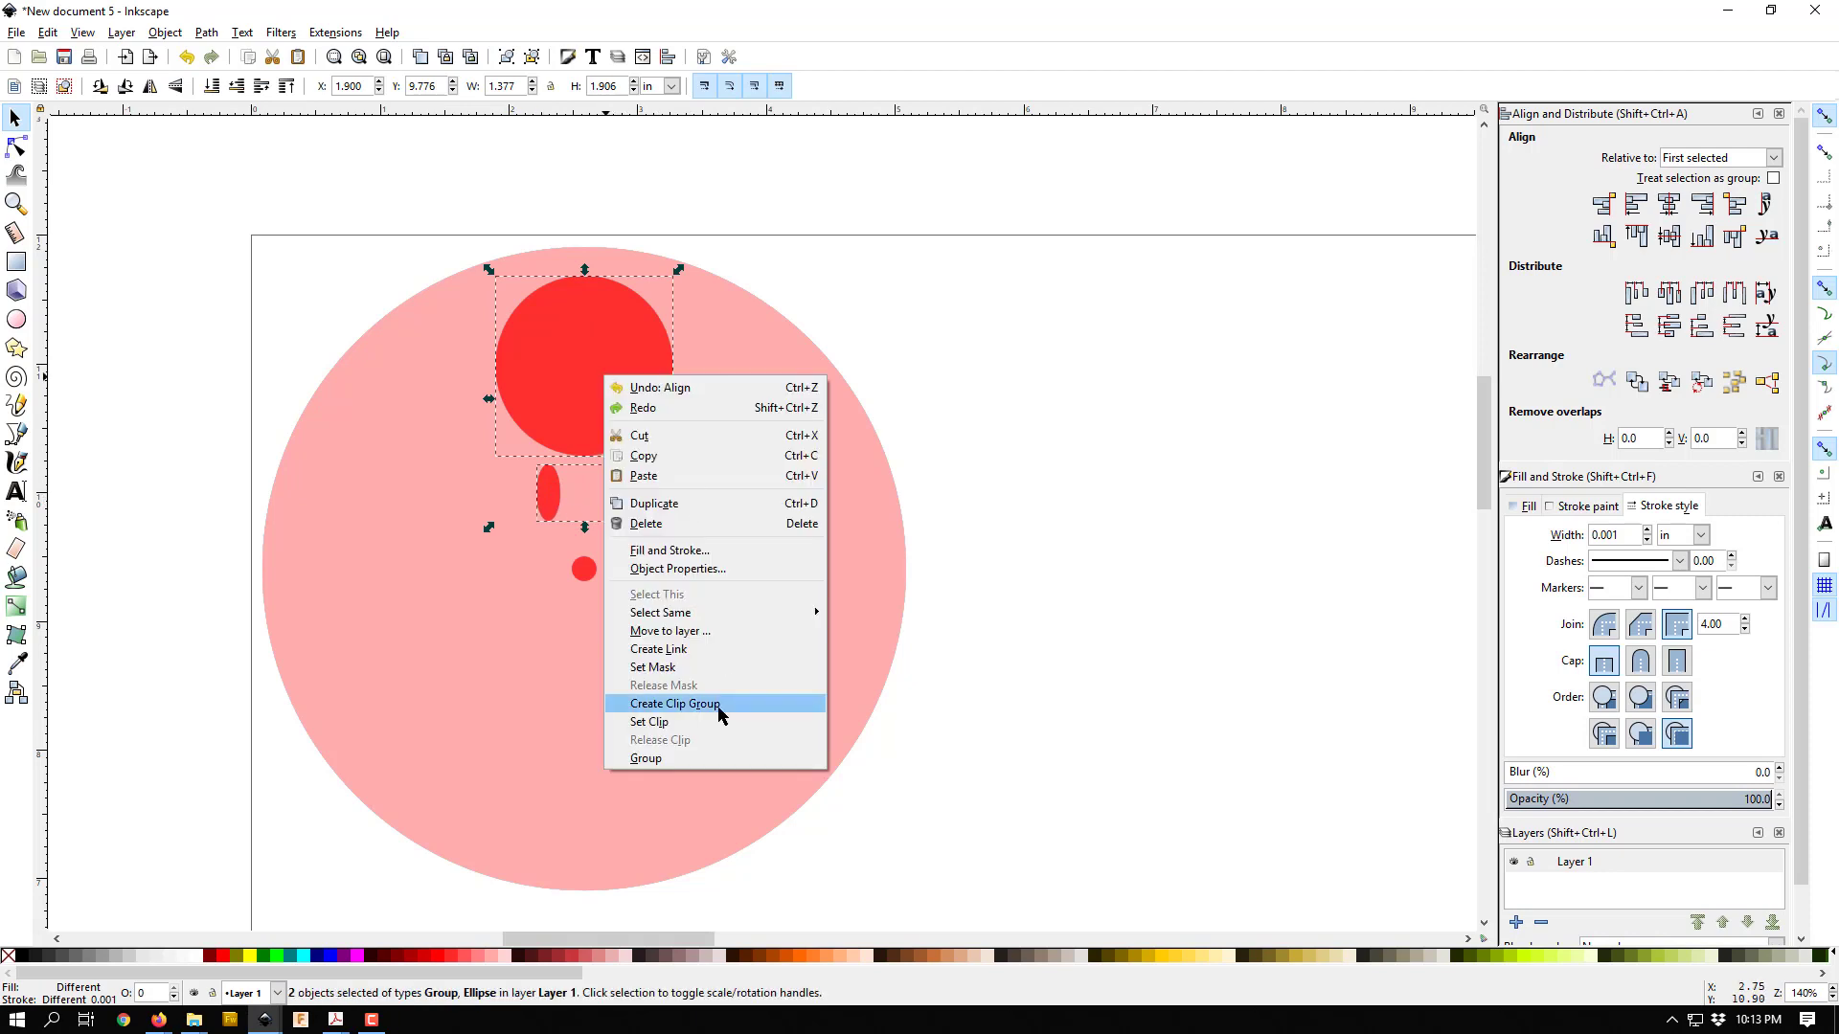
{"action": "left_click", "coordinate": [675, 758]}
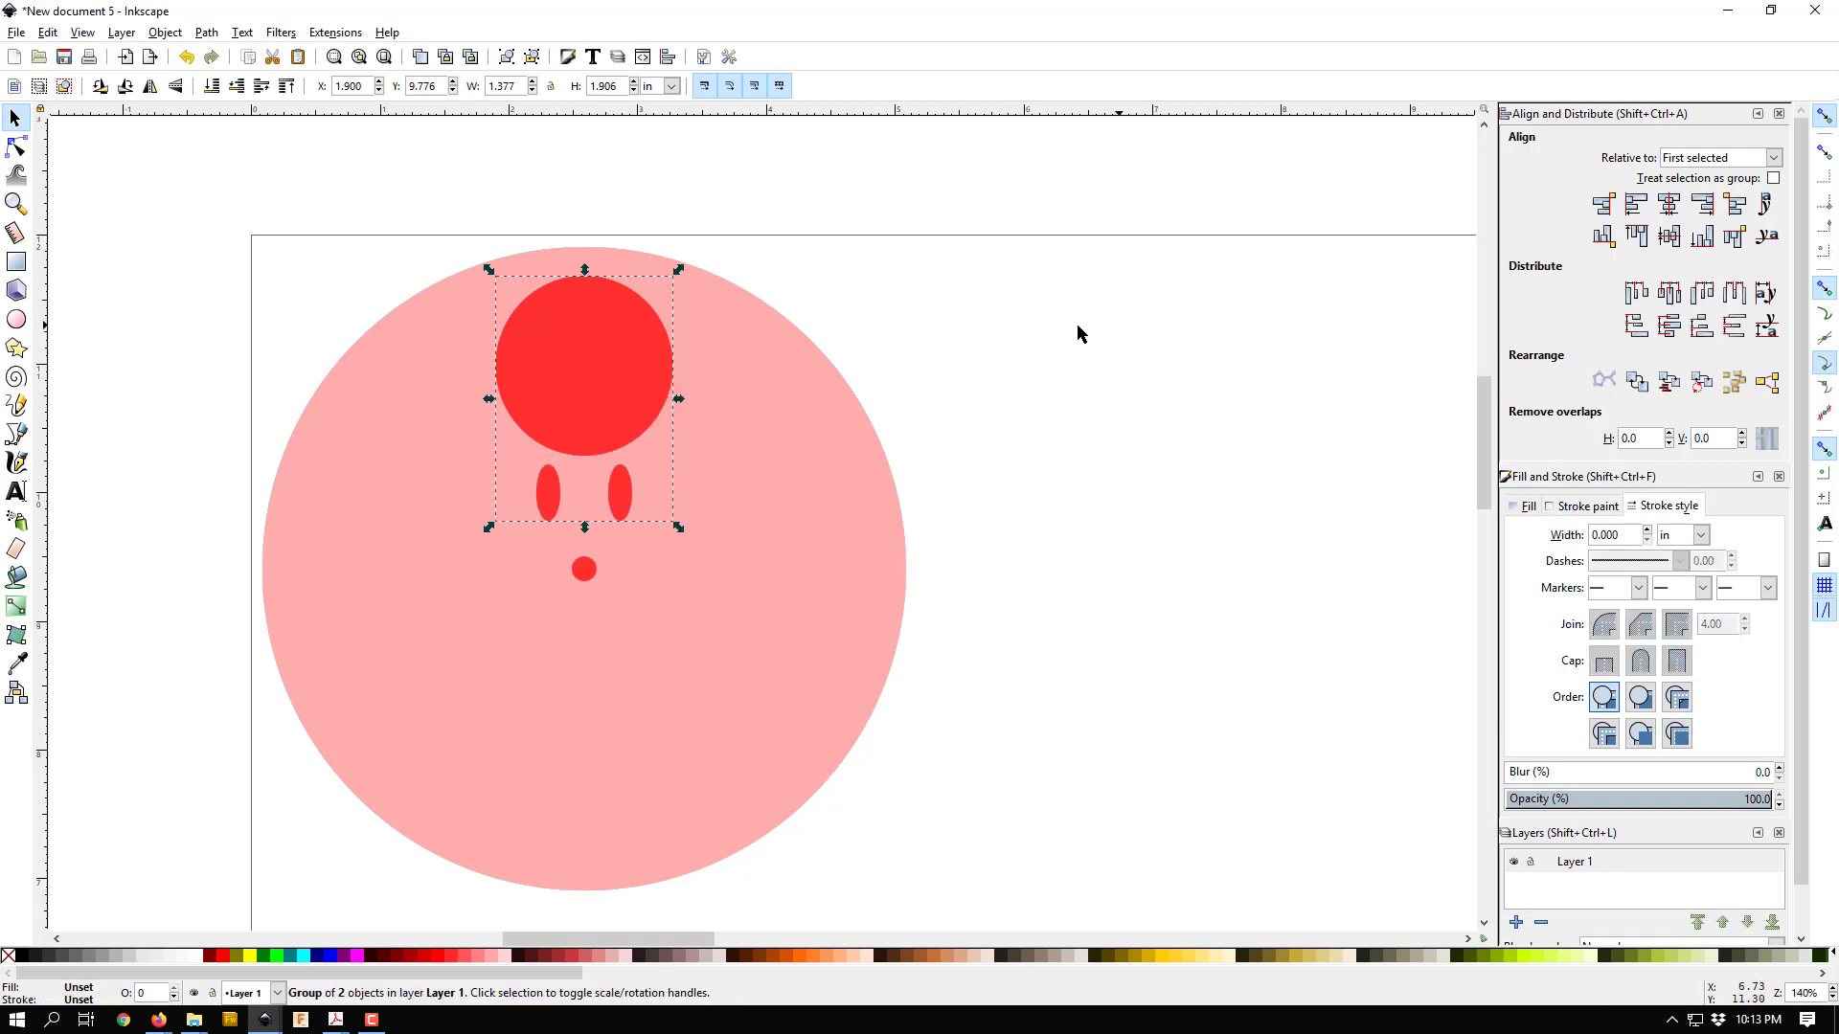
Step: Try rotating the circle-and-ellipse group clockwise about its own centre, and undo the rotation
{"action": "left_click", "coordinate": [594, 355]}
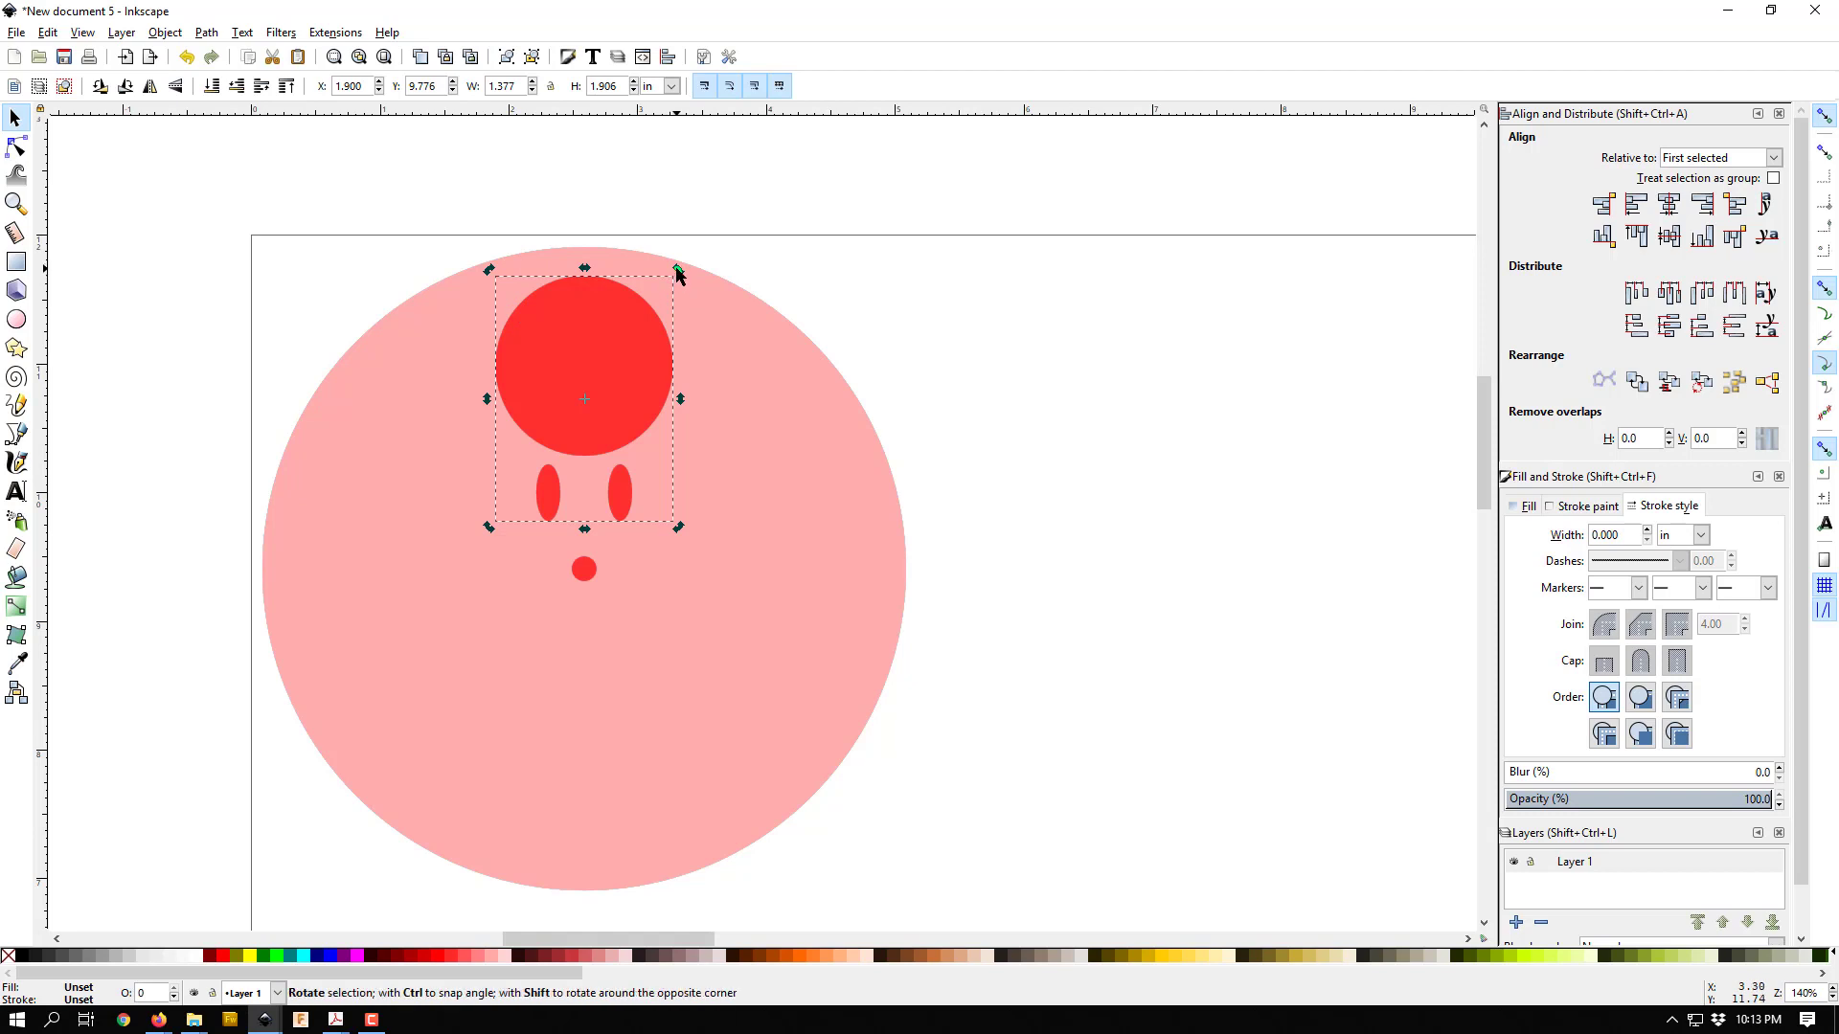
{"action": "left_click_drag", "start_coordinate": [679, 270], "coordinate": [698, 501]}
{"action": "key", "text": "ctrl+z"}
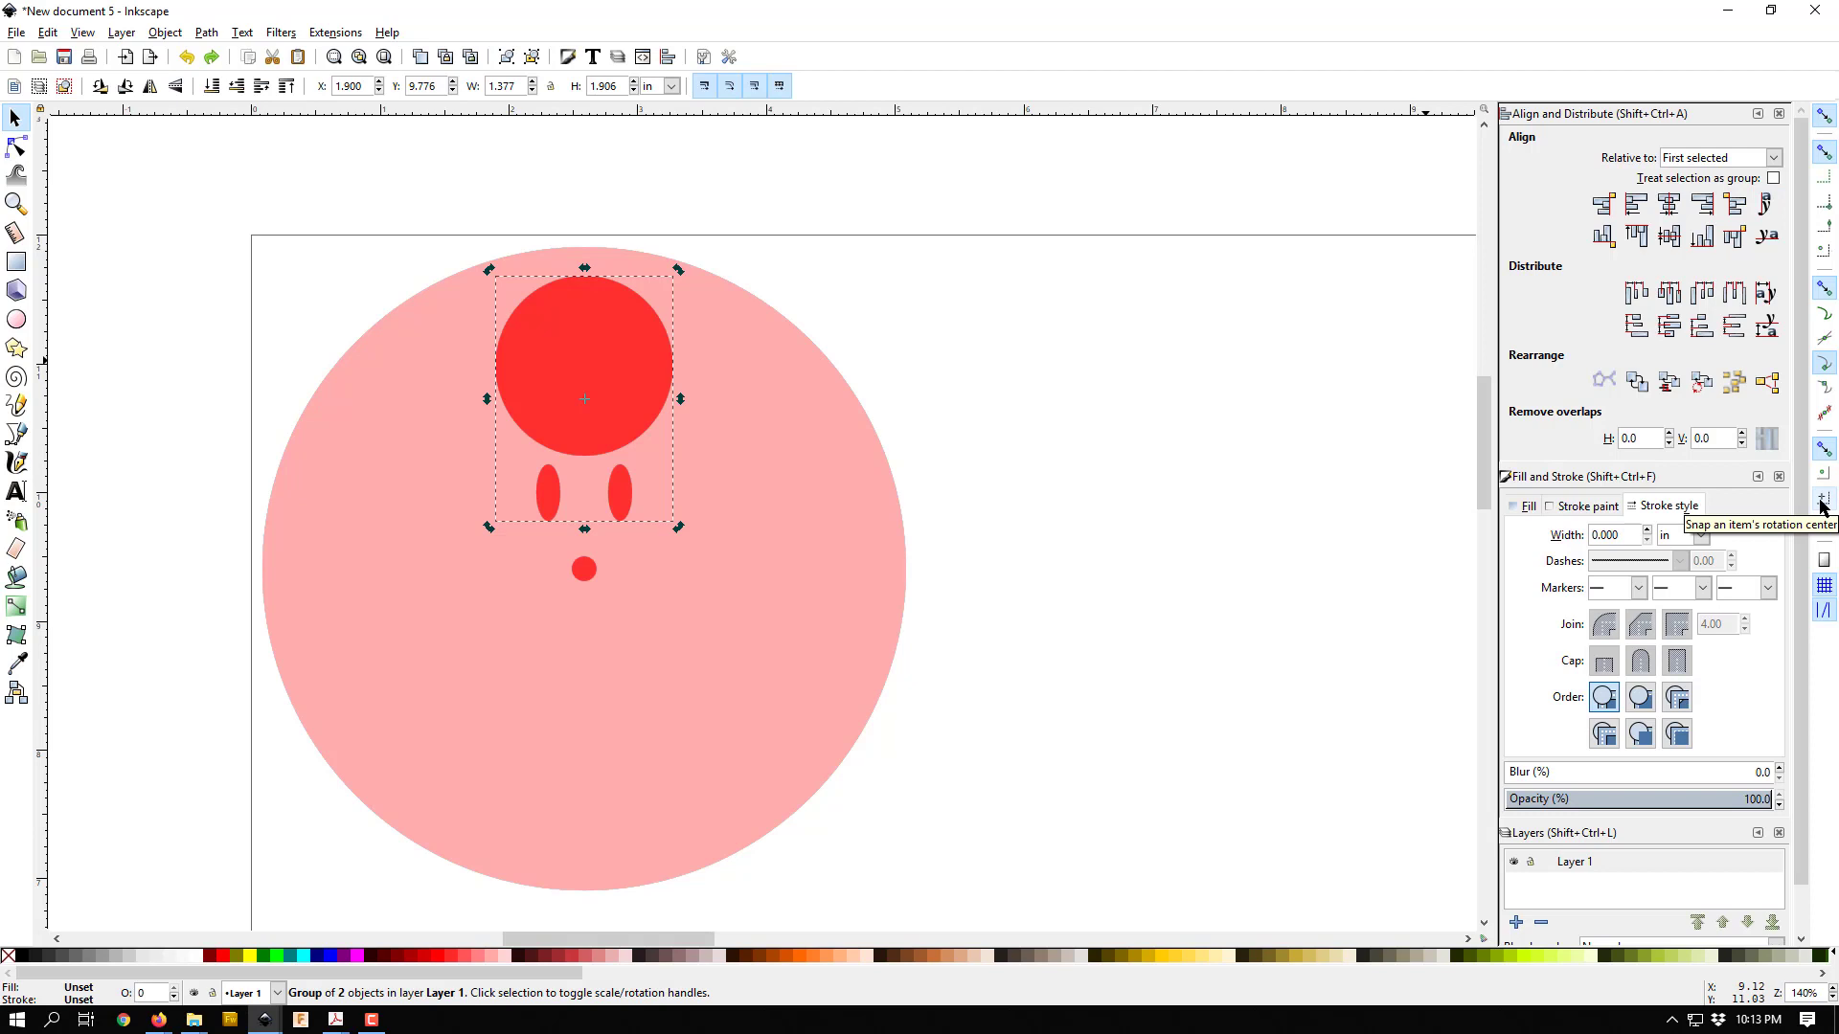
Step: Enable snapping to rotation centres and move the group's rotation centre onto the small red circle at the wheel's centre
{"action": "left_click", "coordinate": [1823, 506]}
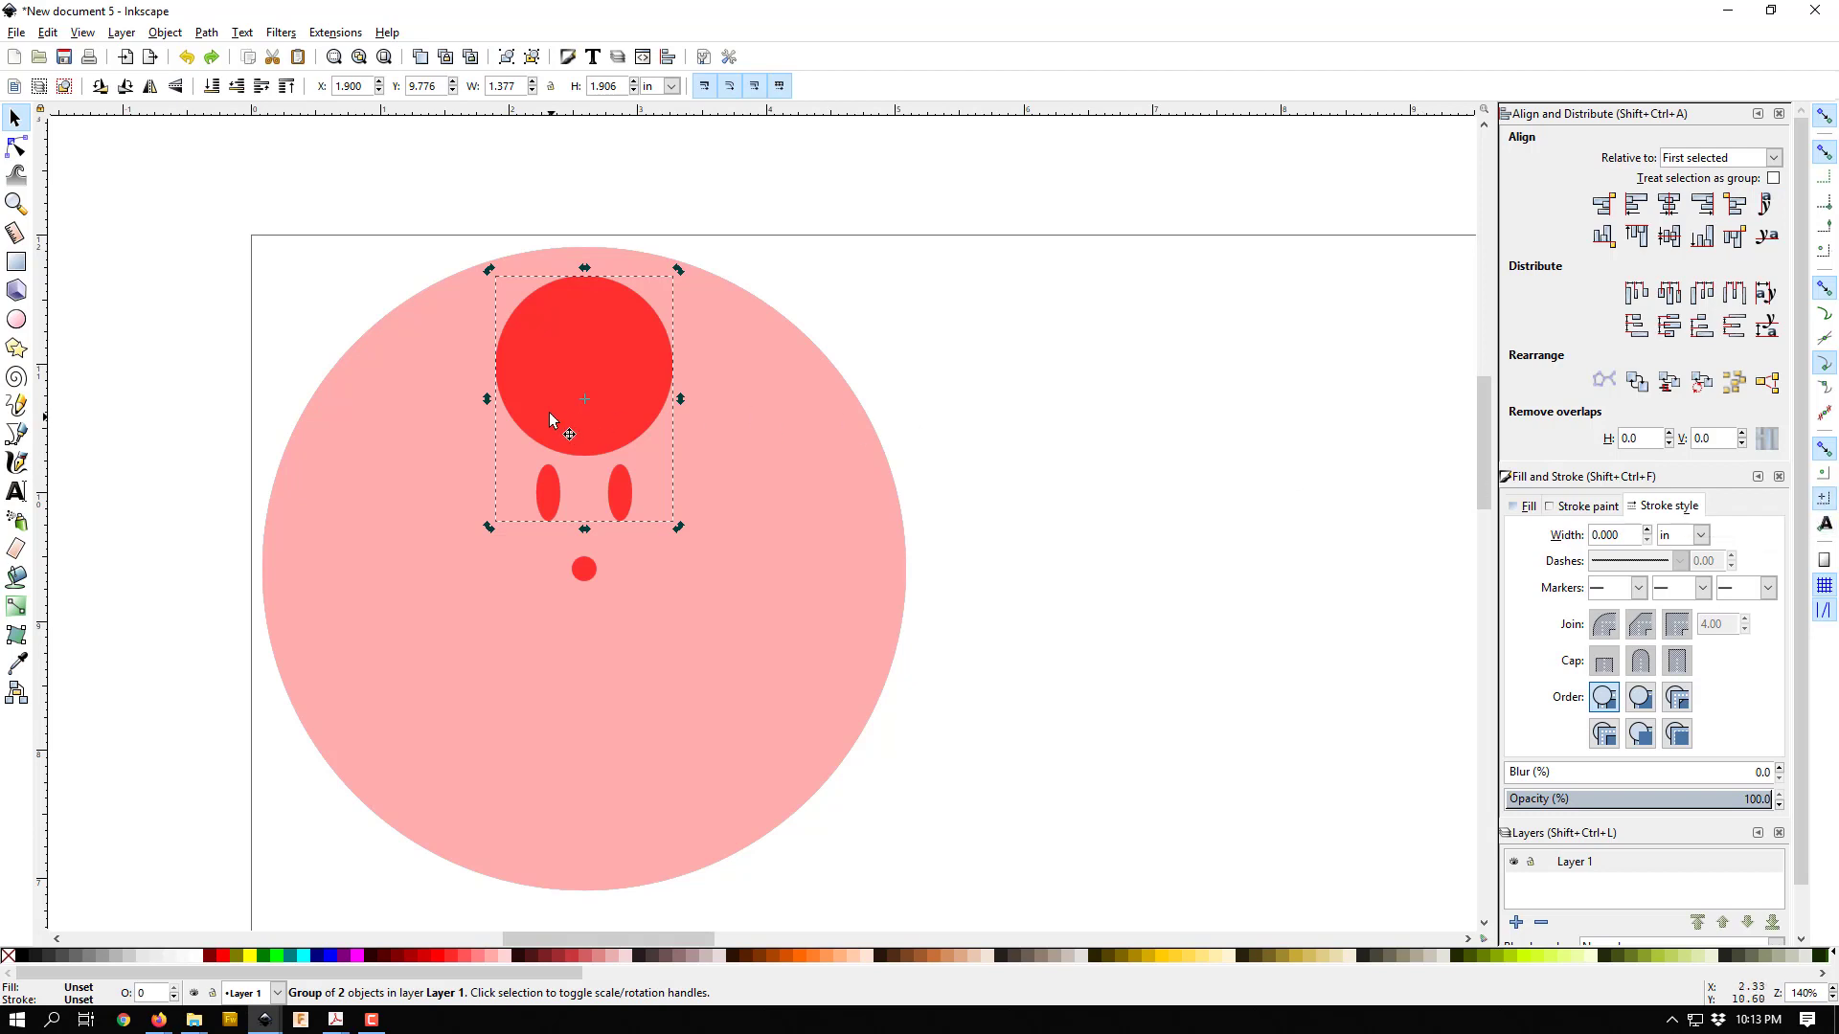
{"action": "left_click_drag", "start_coordinate": [580, 401], "coordinate": [588, 571]}
{"action": "left_click_drag", "start_coordinate": [677, 274], "coordinate": [411, 415]}
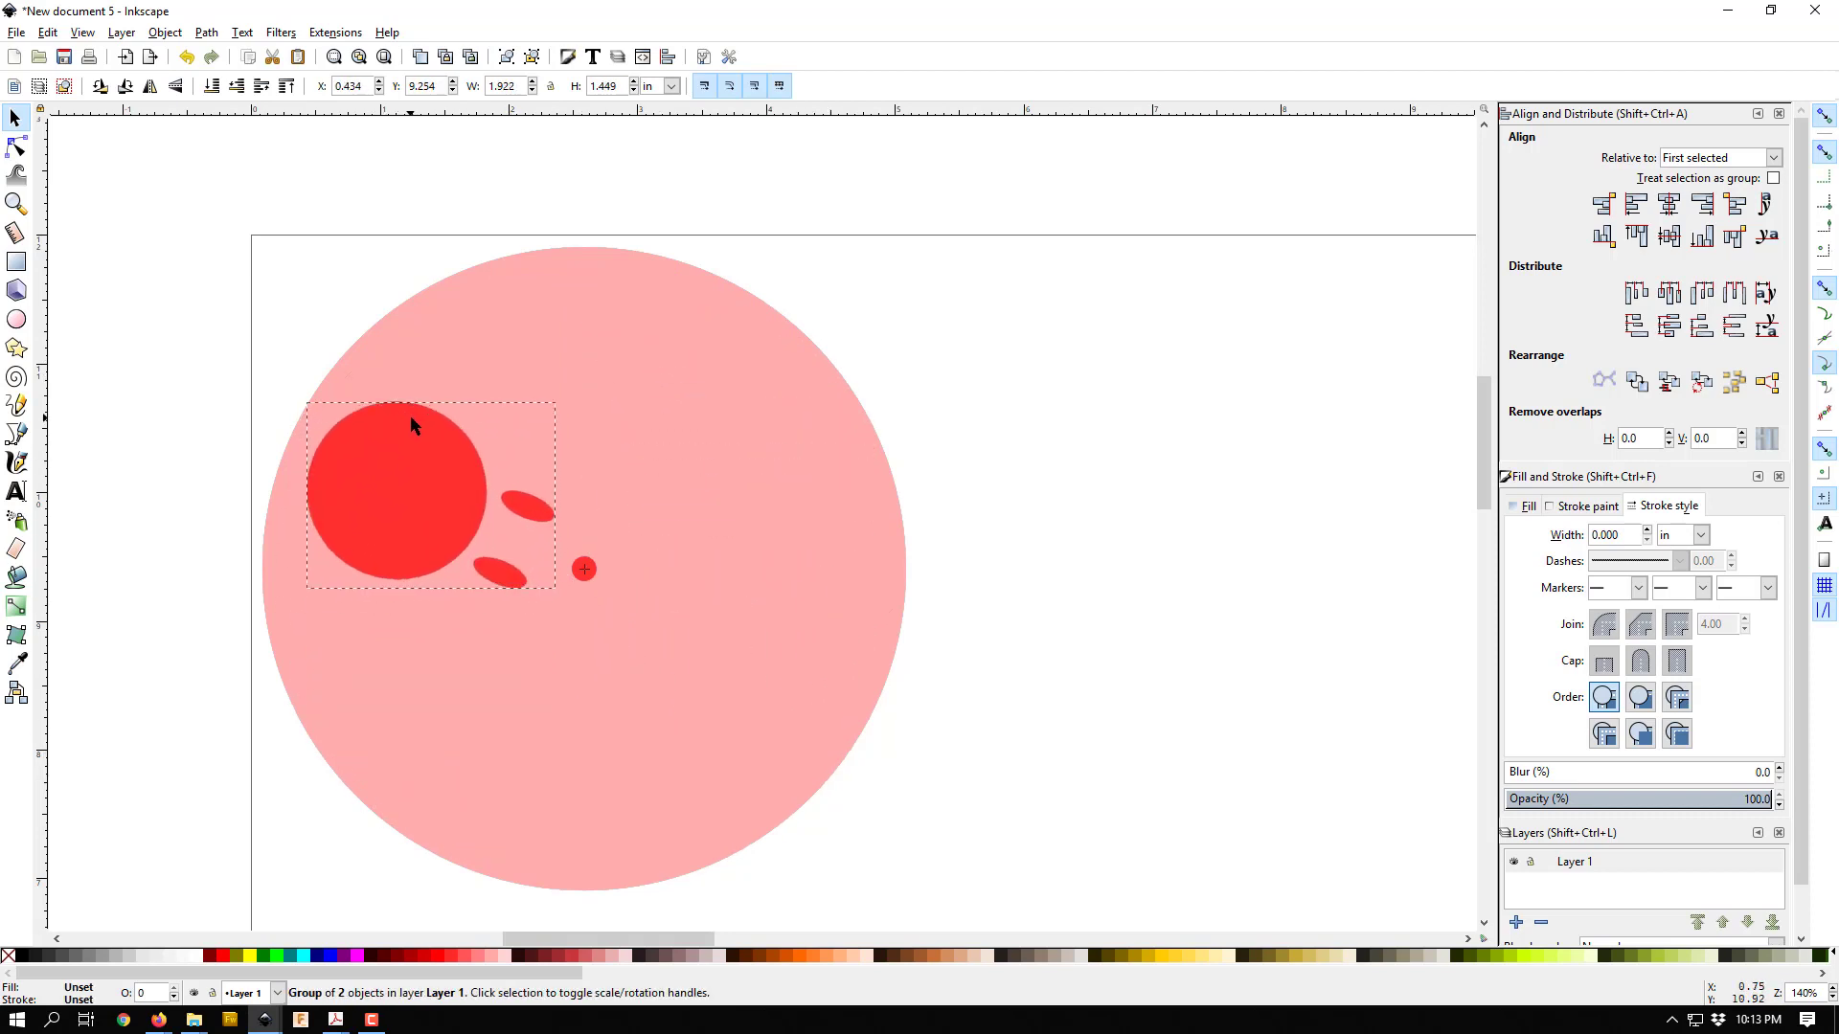
{"action": "key", "text": "ctrl+z"}
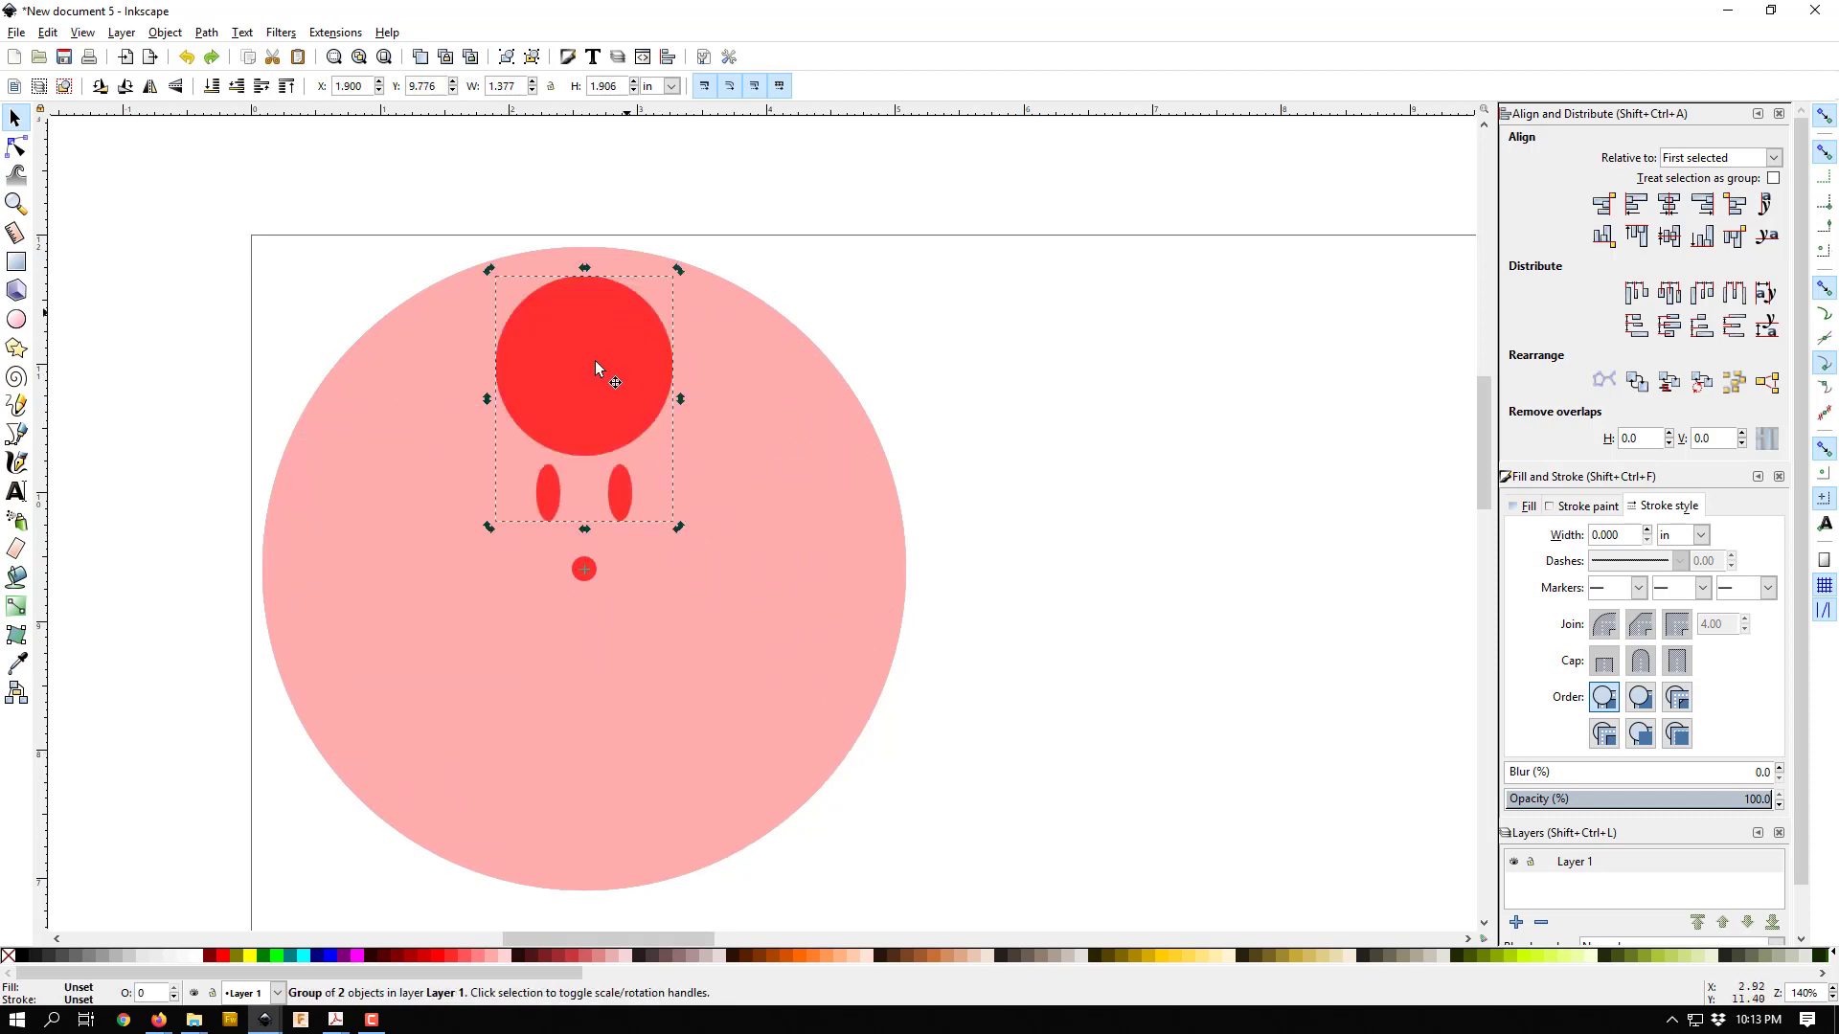
{"action": "left_click", "coordinate": [869, 227]}
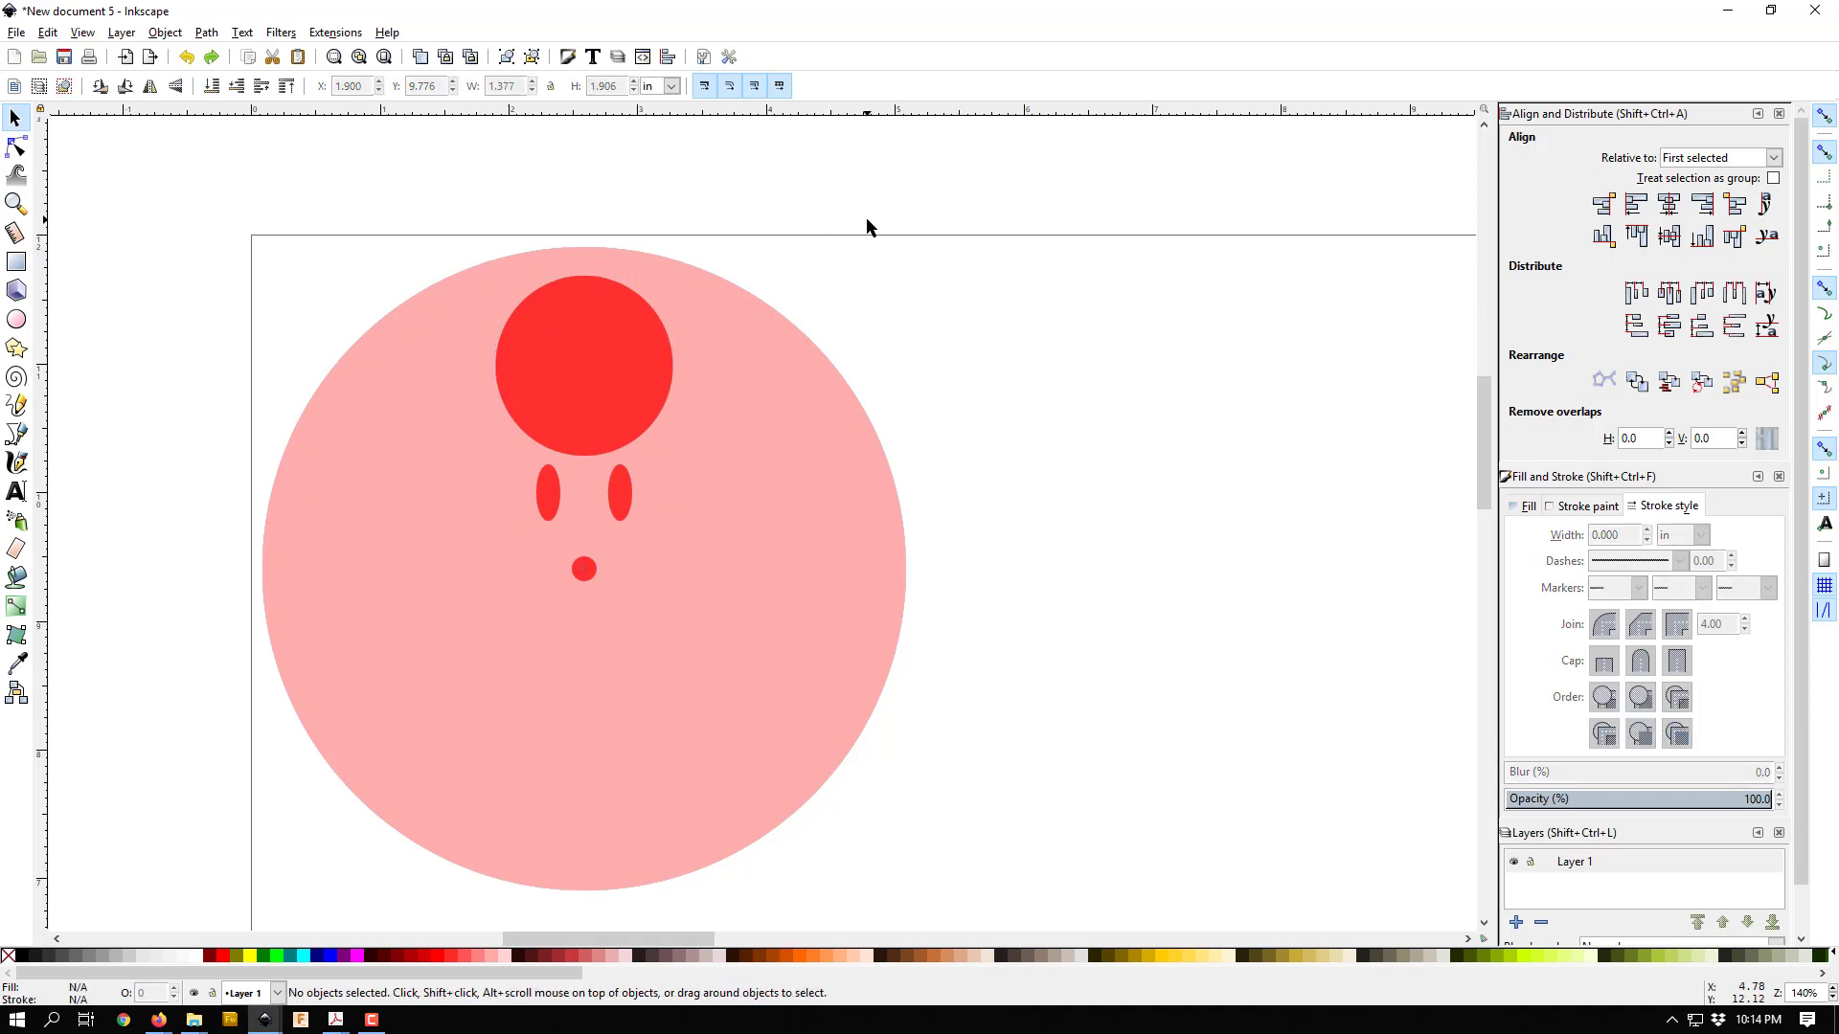
Step: Place a copy of the circle-and-ellipse group rotated 90° clockwise about the wheel's centre
{"action": "left_click", "coordinate": [597, 356]}
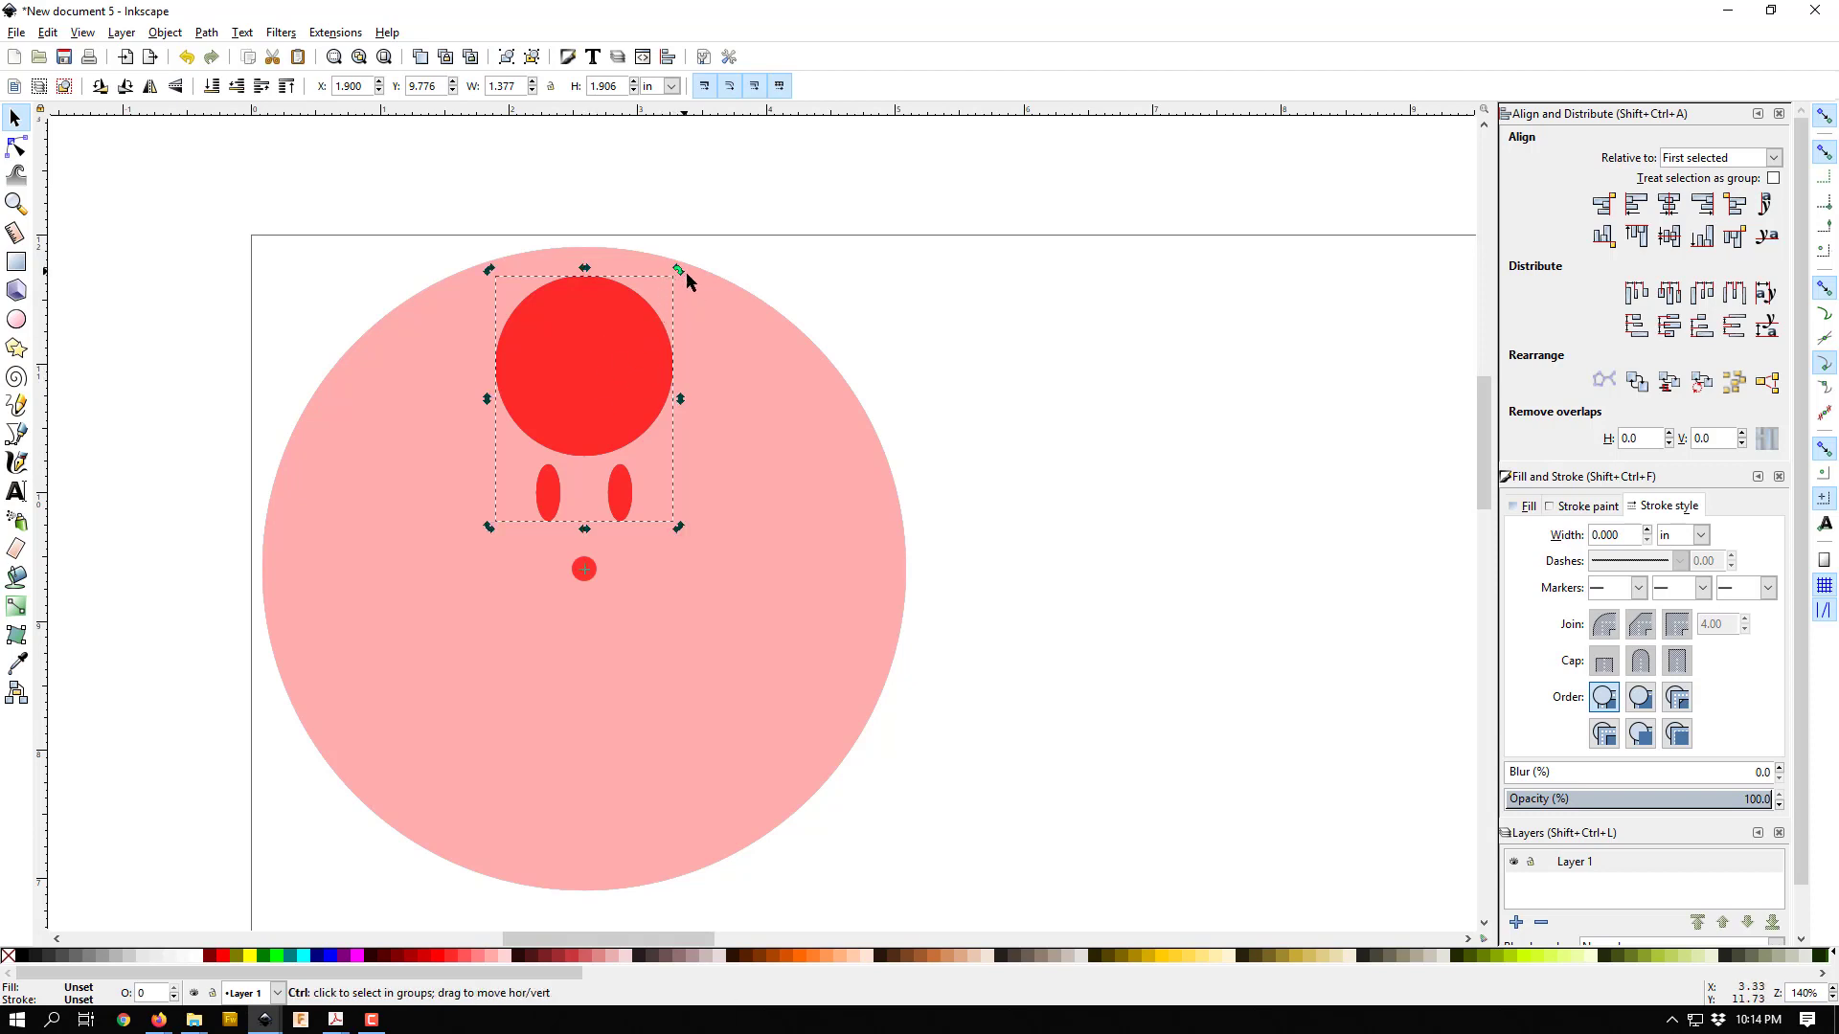
{"action": "left_click_drag", "start_coordinate": [685, 272], "coordinate": [877, 622]}
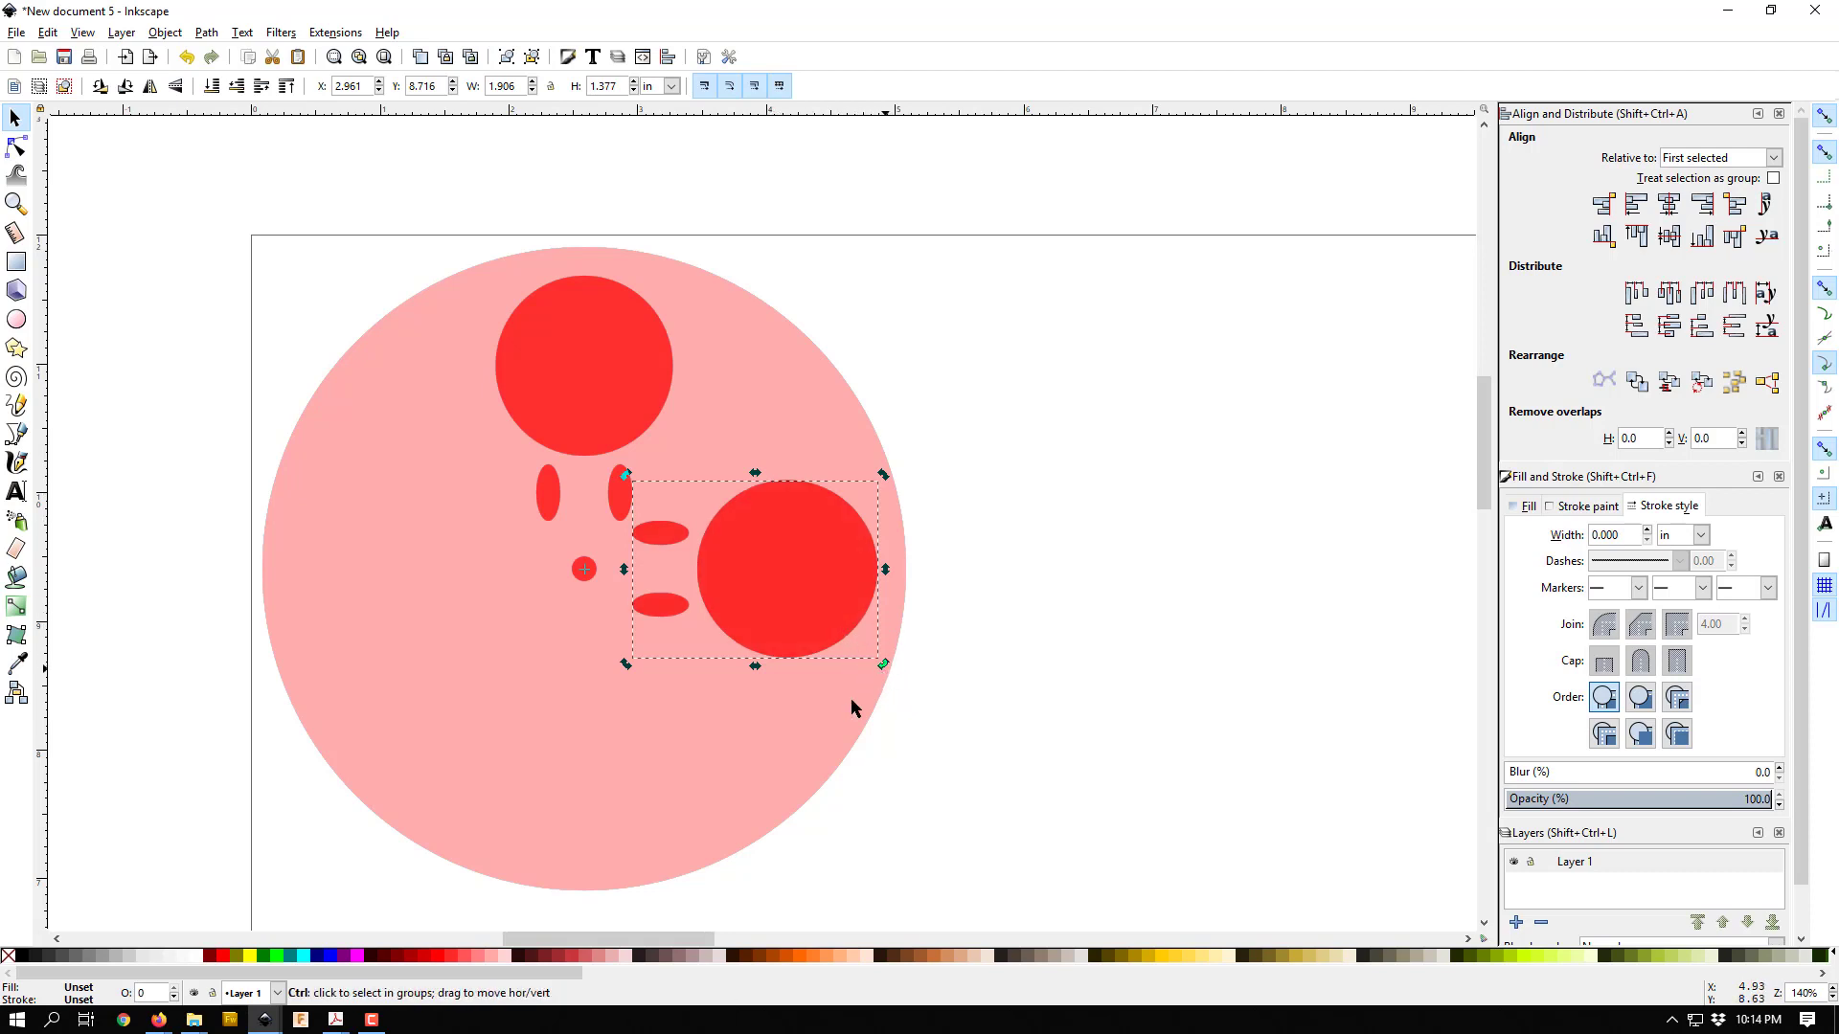
{"action": "left_click_drag", "start_coordinate": [883, 664], "coordinate": [705, 813]}
{"action": "key", "text": "ctrl+z"}
{"action": "key", "text": "Escape"}
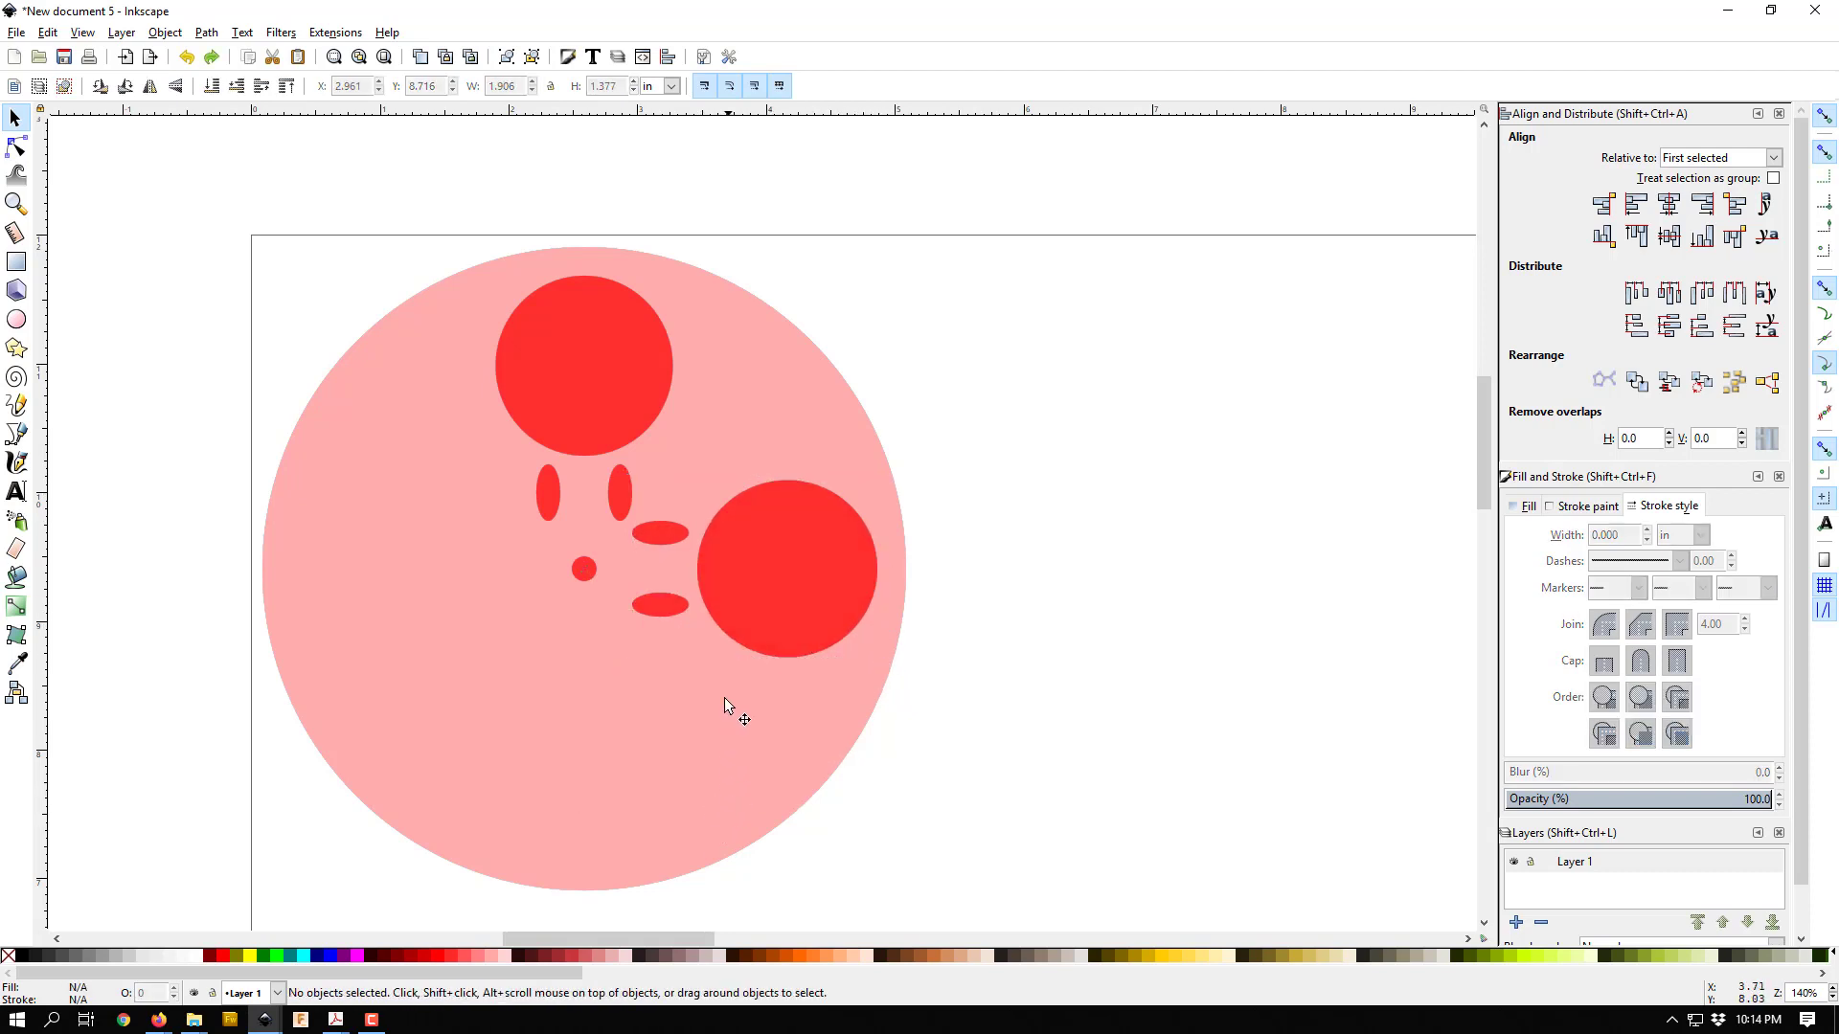
Step: Select both circle-and-ellipse groups and place copies of them rotated 180° about the wheel's centre, completing a four-way pattern
{"action": "left_click", "coordinate": [733, 569]}
{"action": "left_click", "coordinate": [599, 400], "text": "shift"}
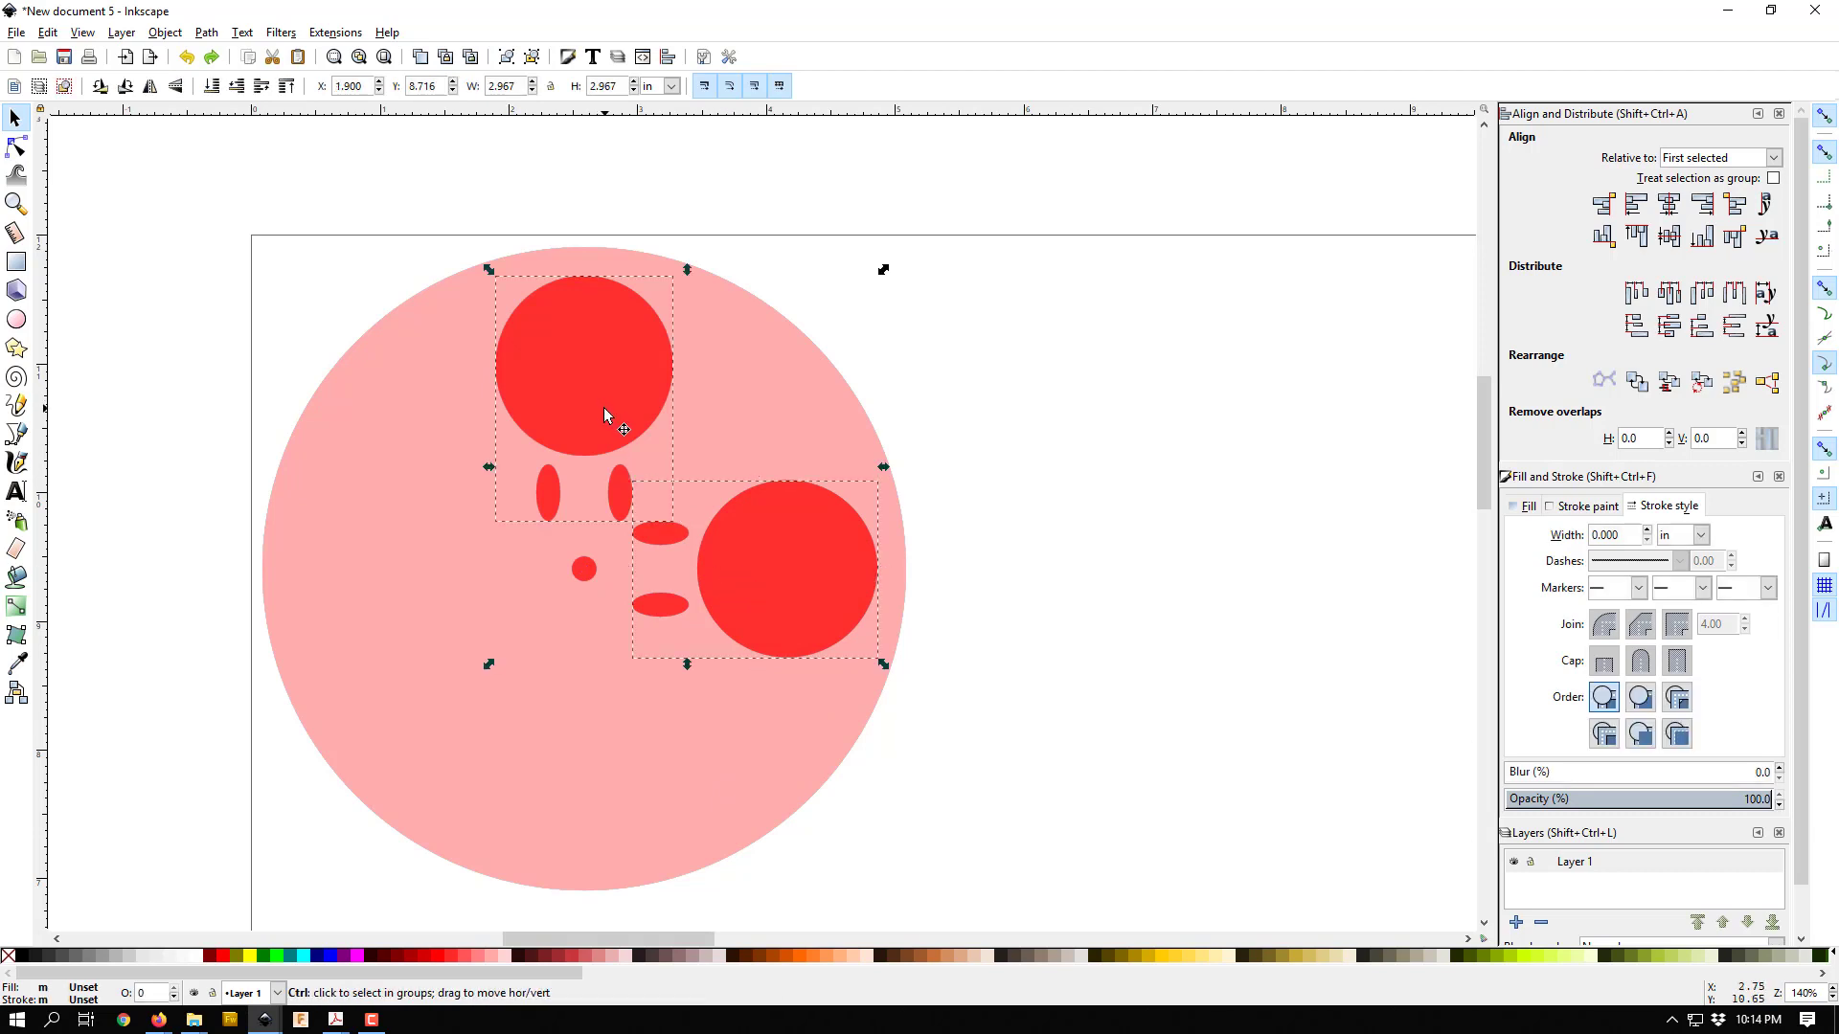
{"action": "left_click", "coordinate": [810, 586]}
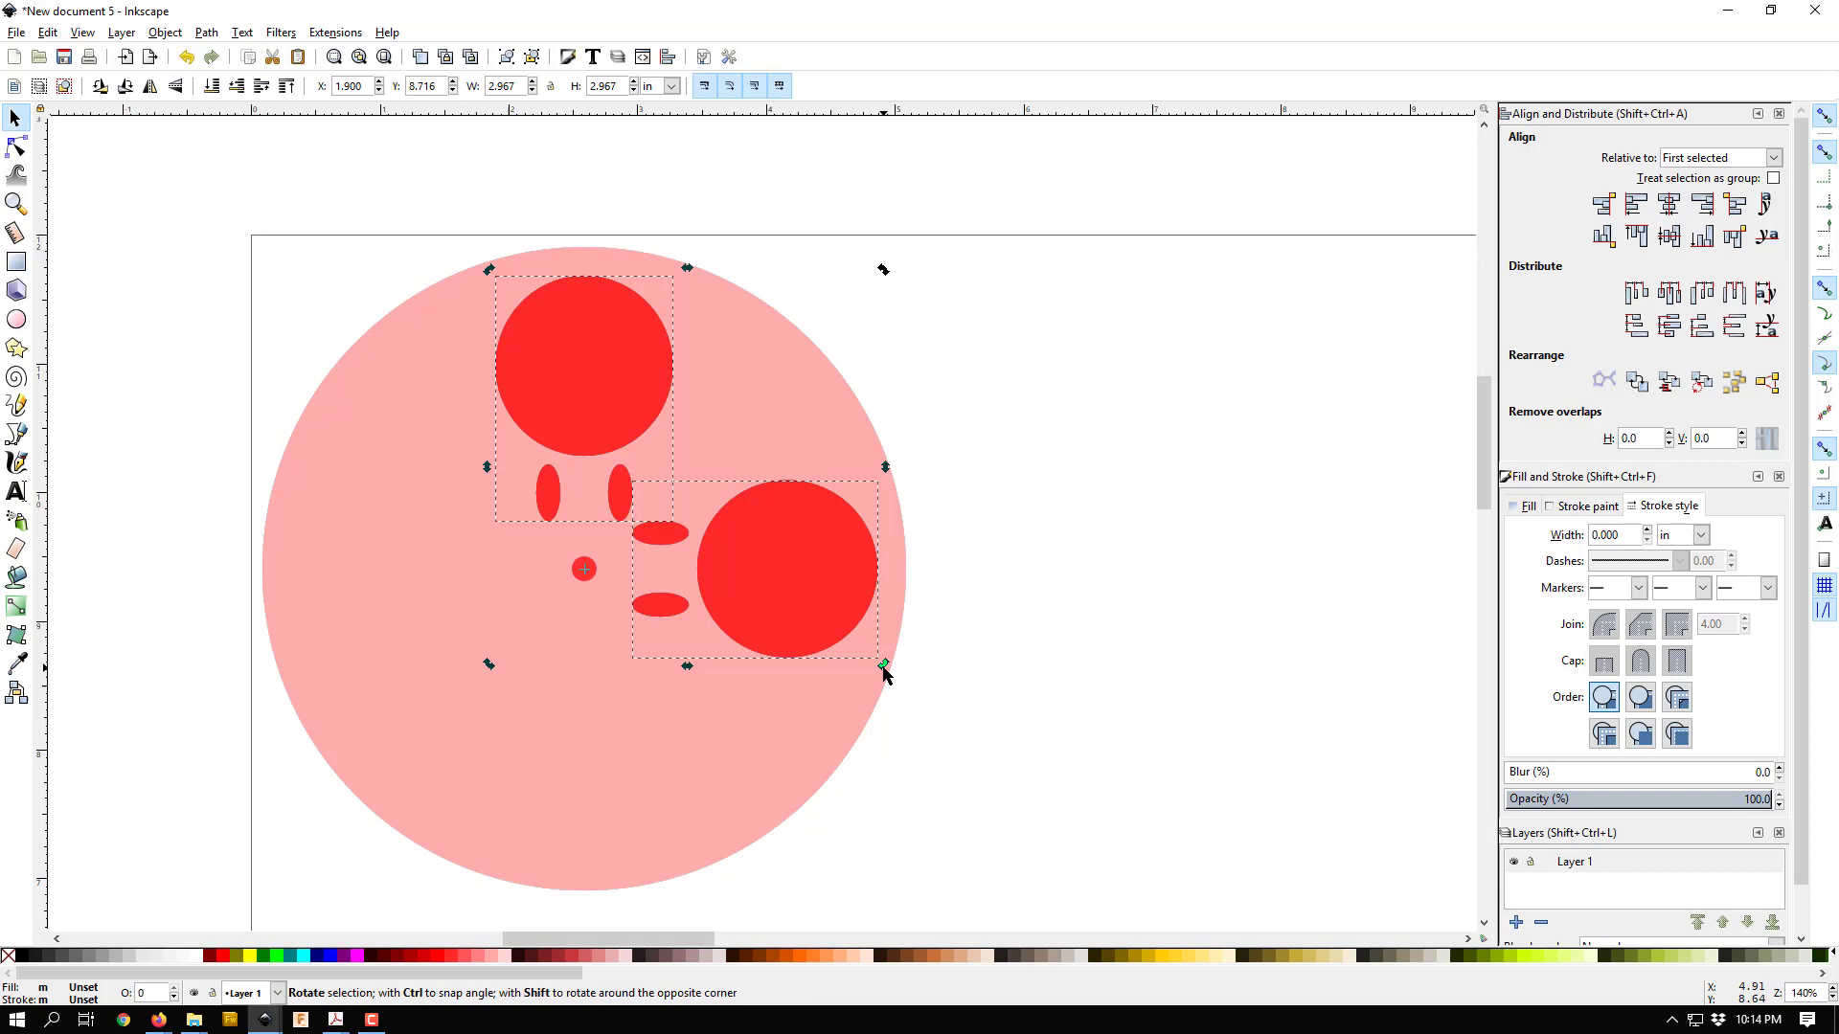
{"action": "left_click", "coordinate": [815, 571]}
{"action": "left_click_drag", "start_coordinate": [883, 667], "coordinate": [852, 792]}
{"action": "key", "text": "ctrl+z"}
{"action": "left_click", "coordinate": [800, 585]}
{"action": "left_click_drag", "start_coordinate": [883, 668], "coordinate": [332, 506]}
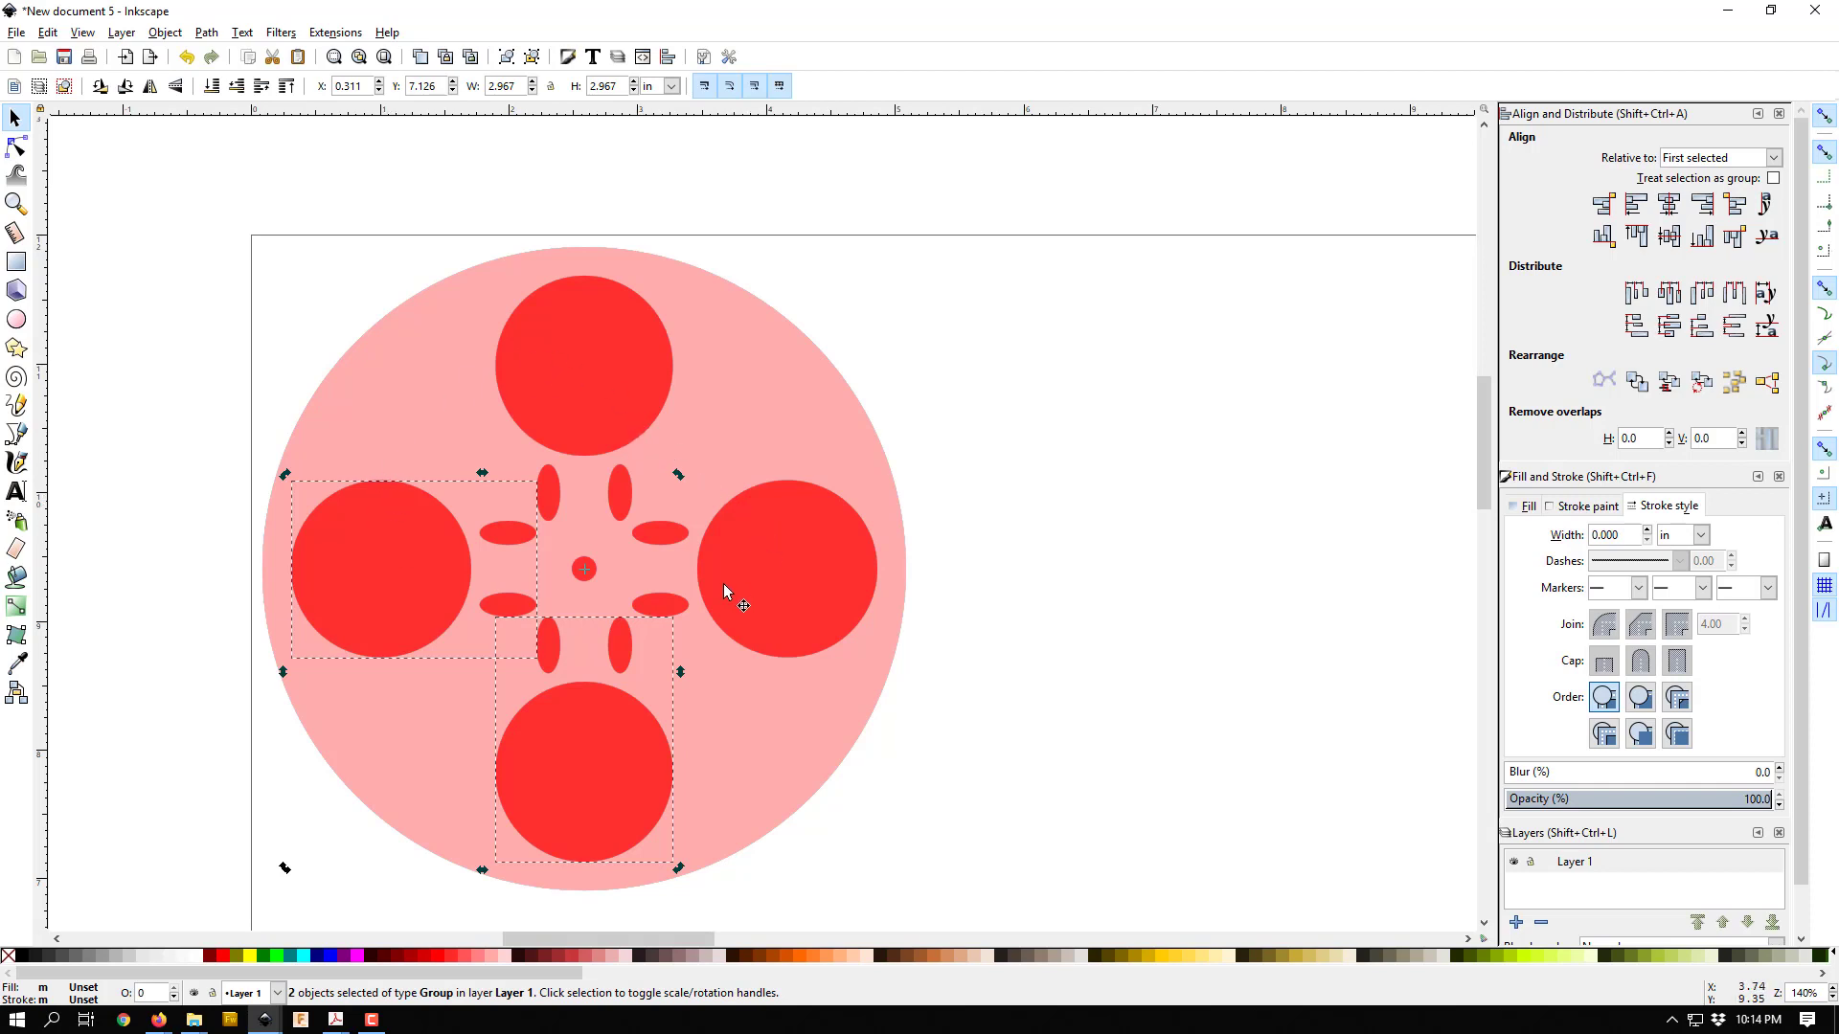
{"action": "left_click", "coordinate": [1009, 398]}
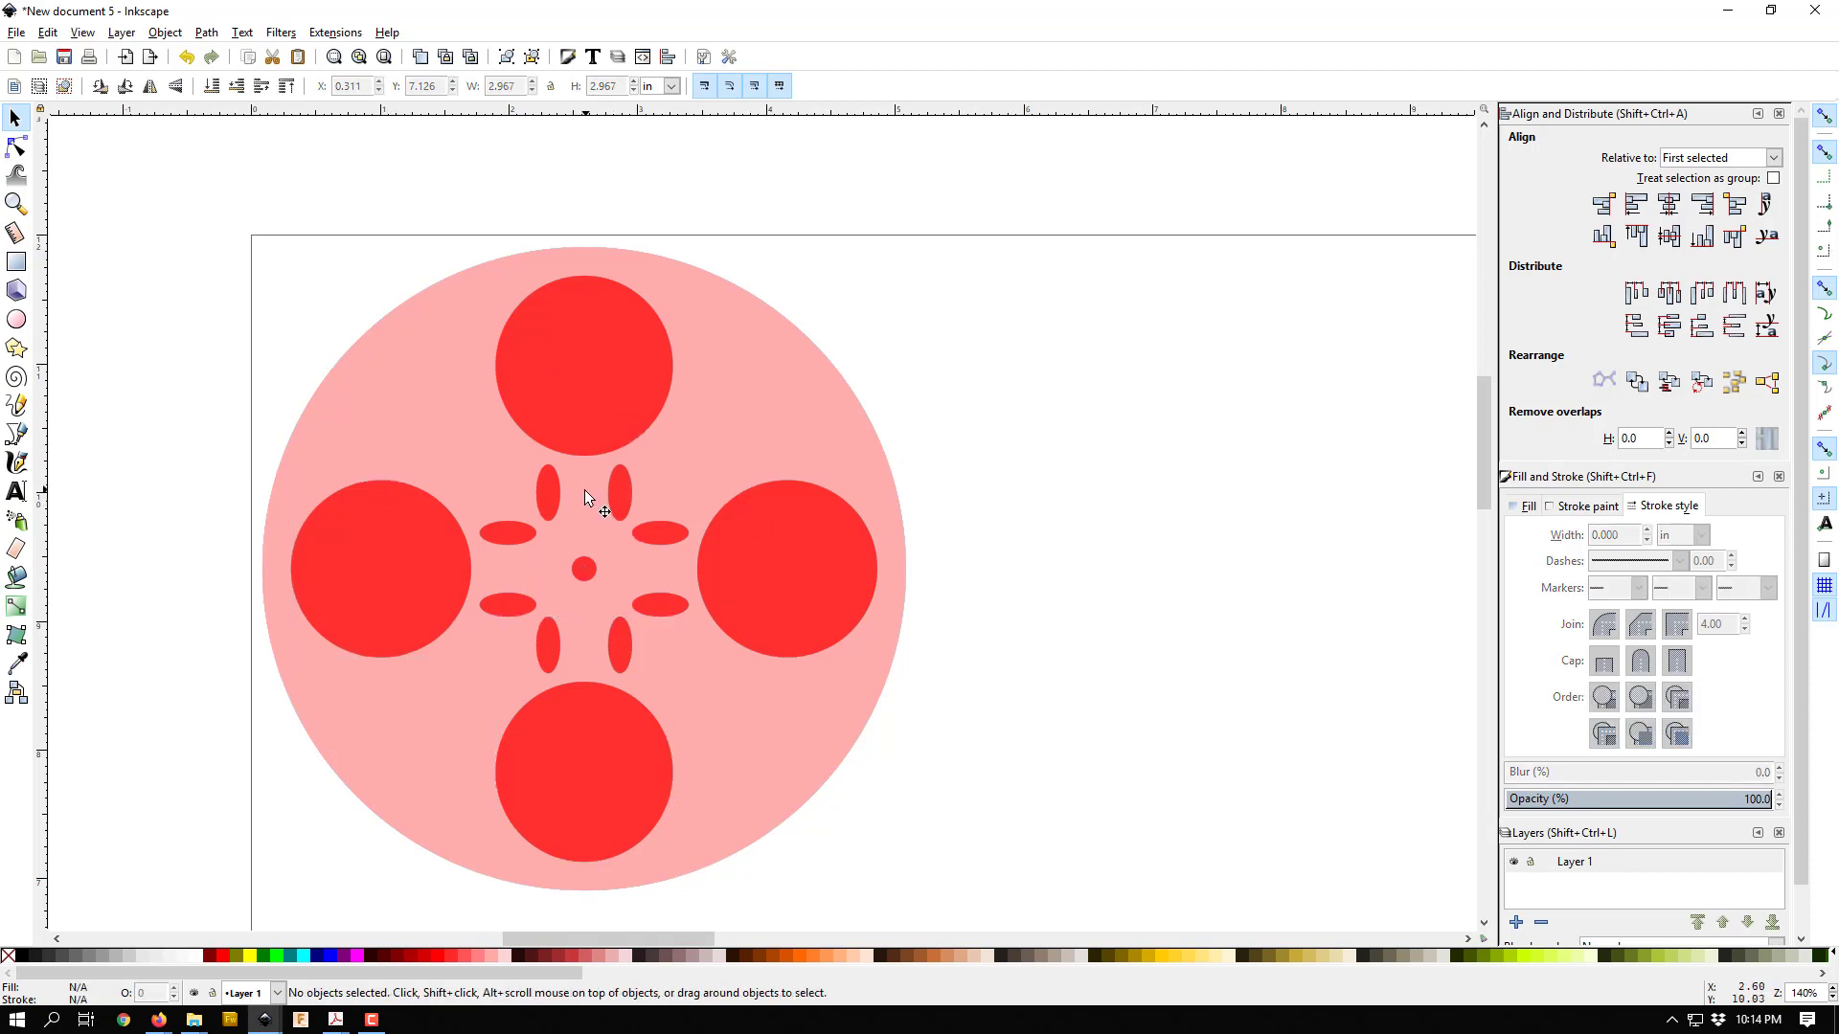
Step: Delete the three rotated copies, keeping only the group near the wheel's upper edge
{"action": "left_click", "coordinate": [436, 584]}
{"action": "key", "text": "Delete"}
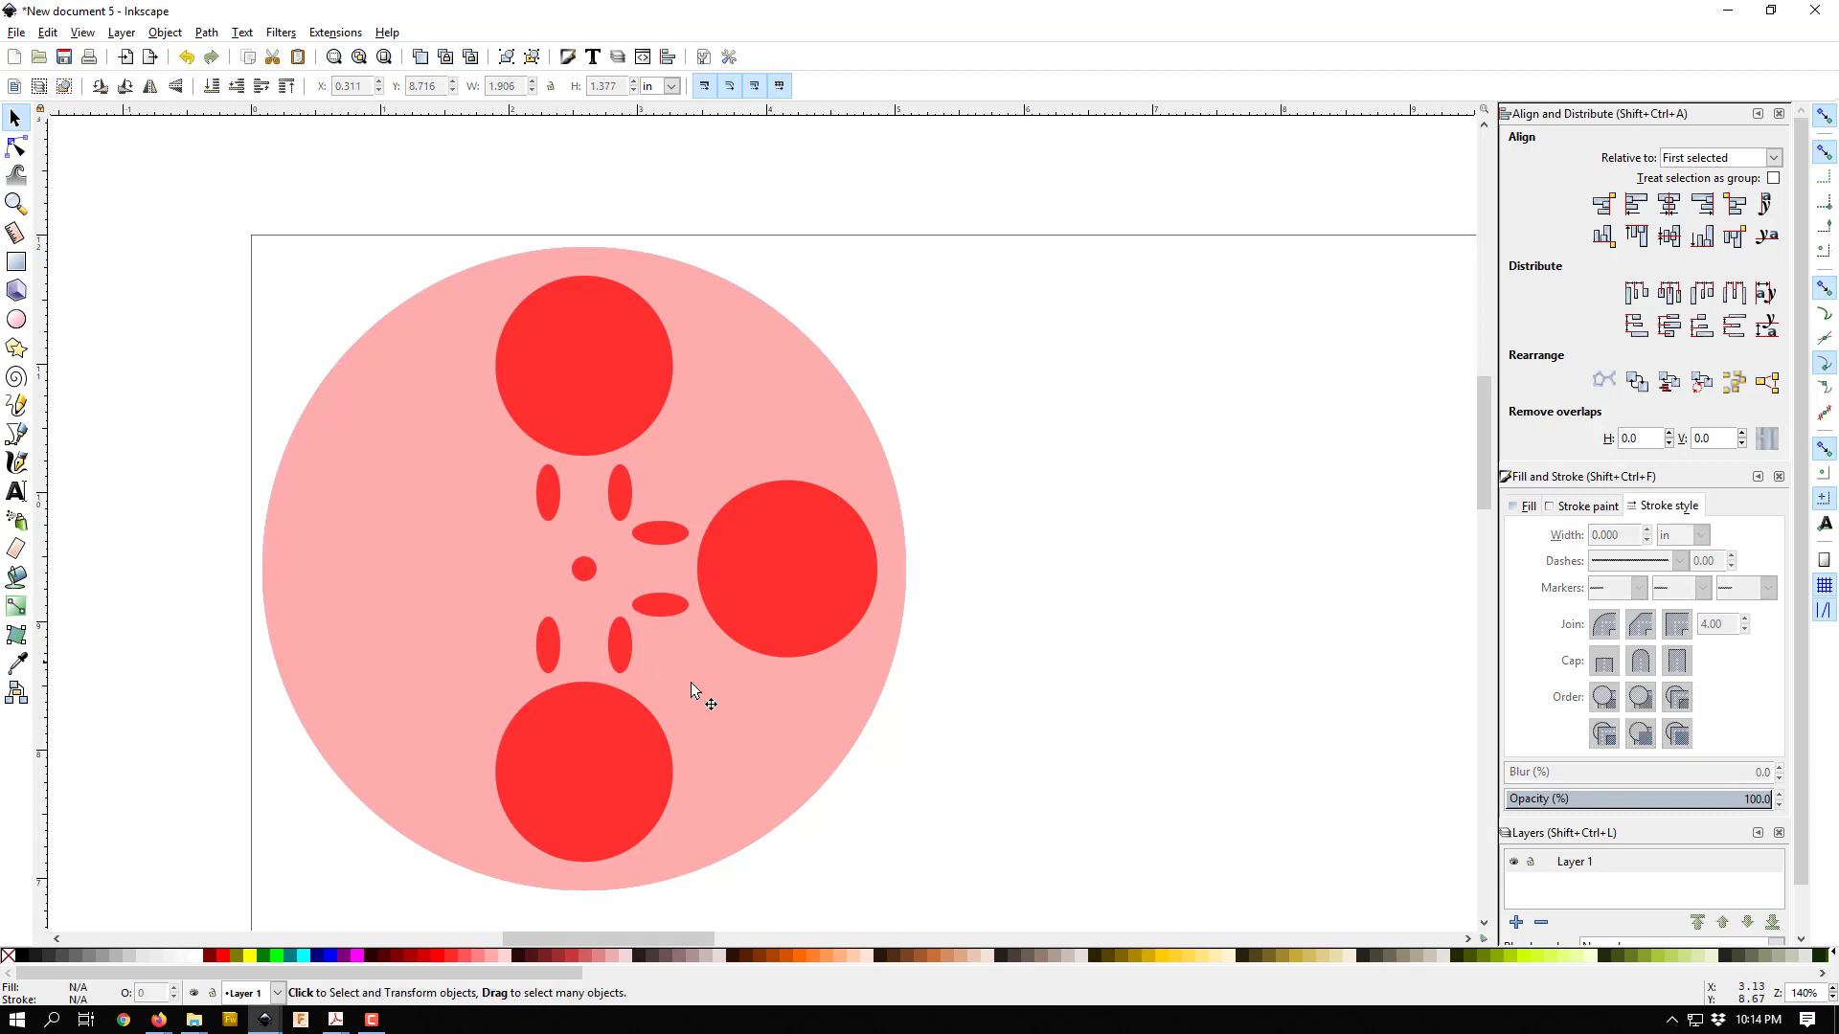
{"action": "left_click", "coordinate": [620, 751]}
{"action": "key", "text": "Delete"}
{"action": "left_click", "coordinate": [771, 613]}
{"action": "key", "text": "Delete"}
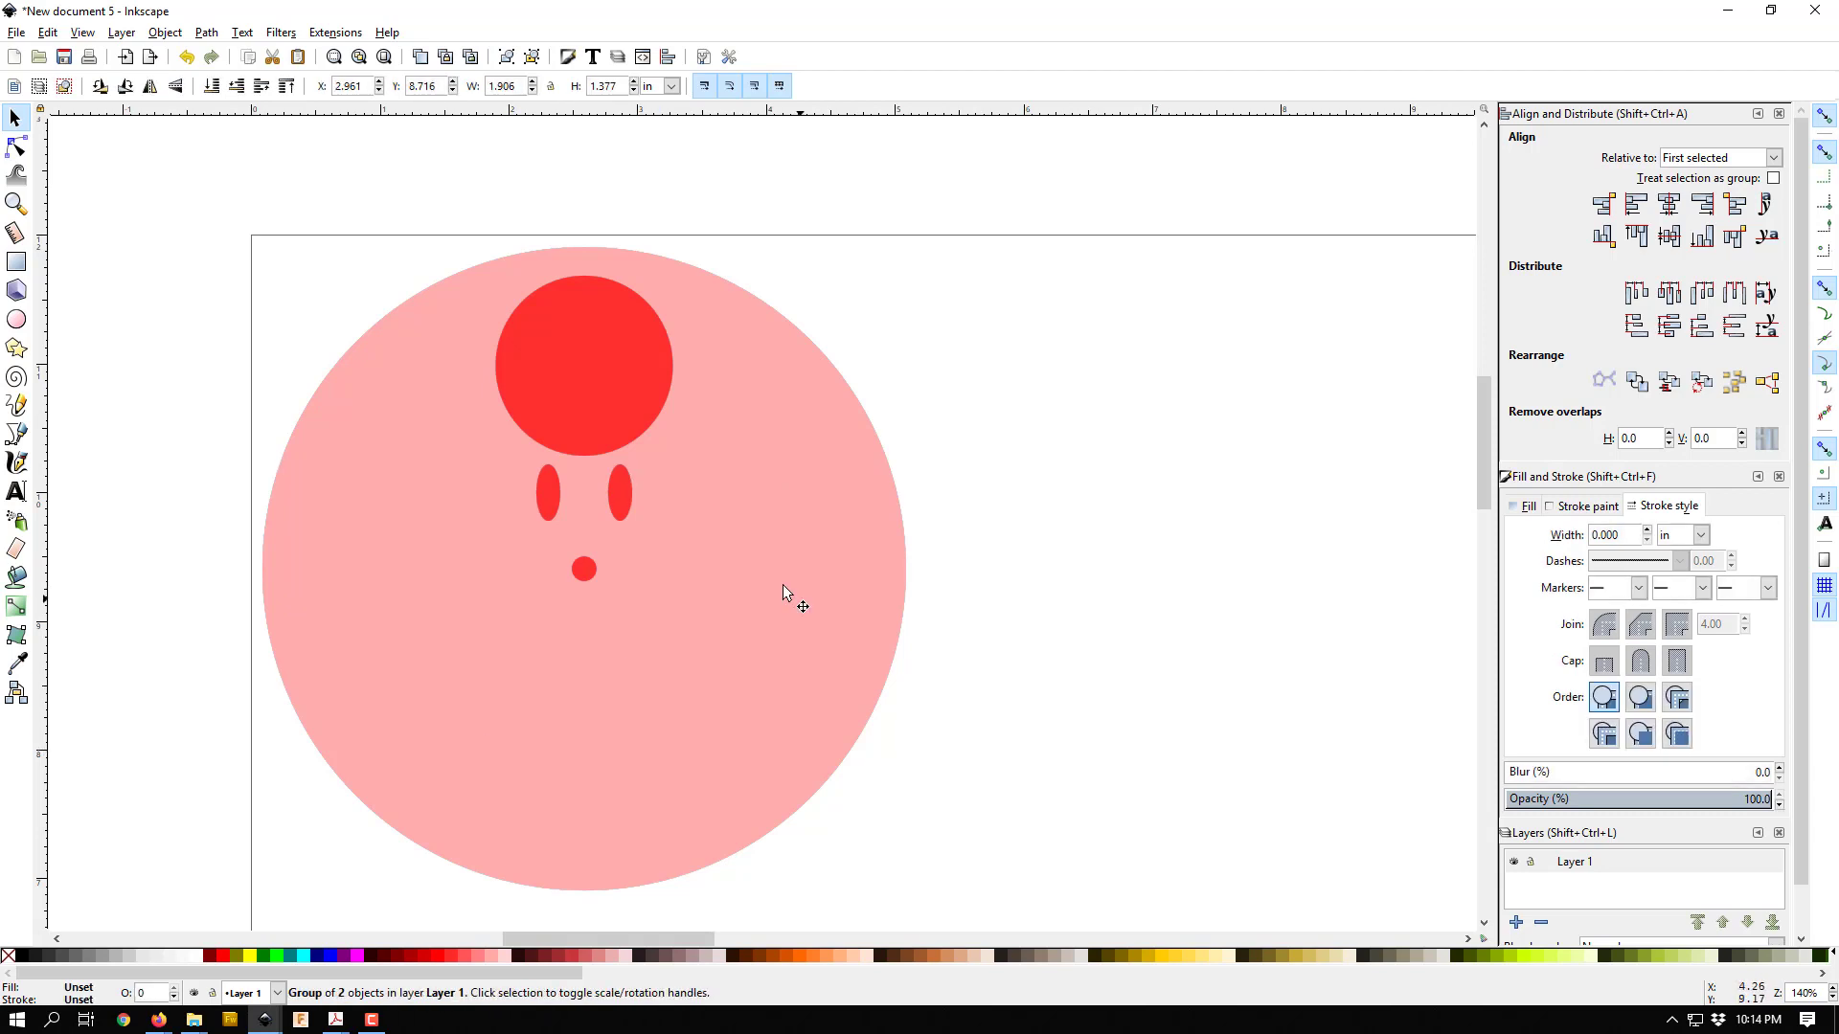
Step: Place two rotated copies of the group at 120° steps about the wheel's centre, forming a three-way pattern
{"action": "left_click", "coordinate": [638, 430]}
{"action": "left_click", "coordinate": [638, 429]}
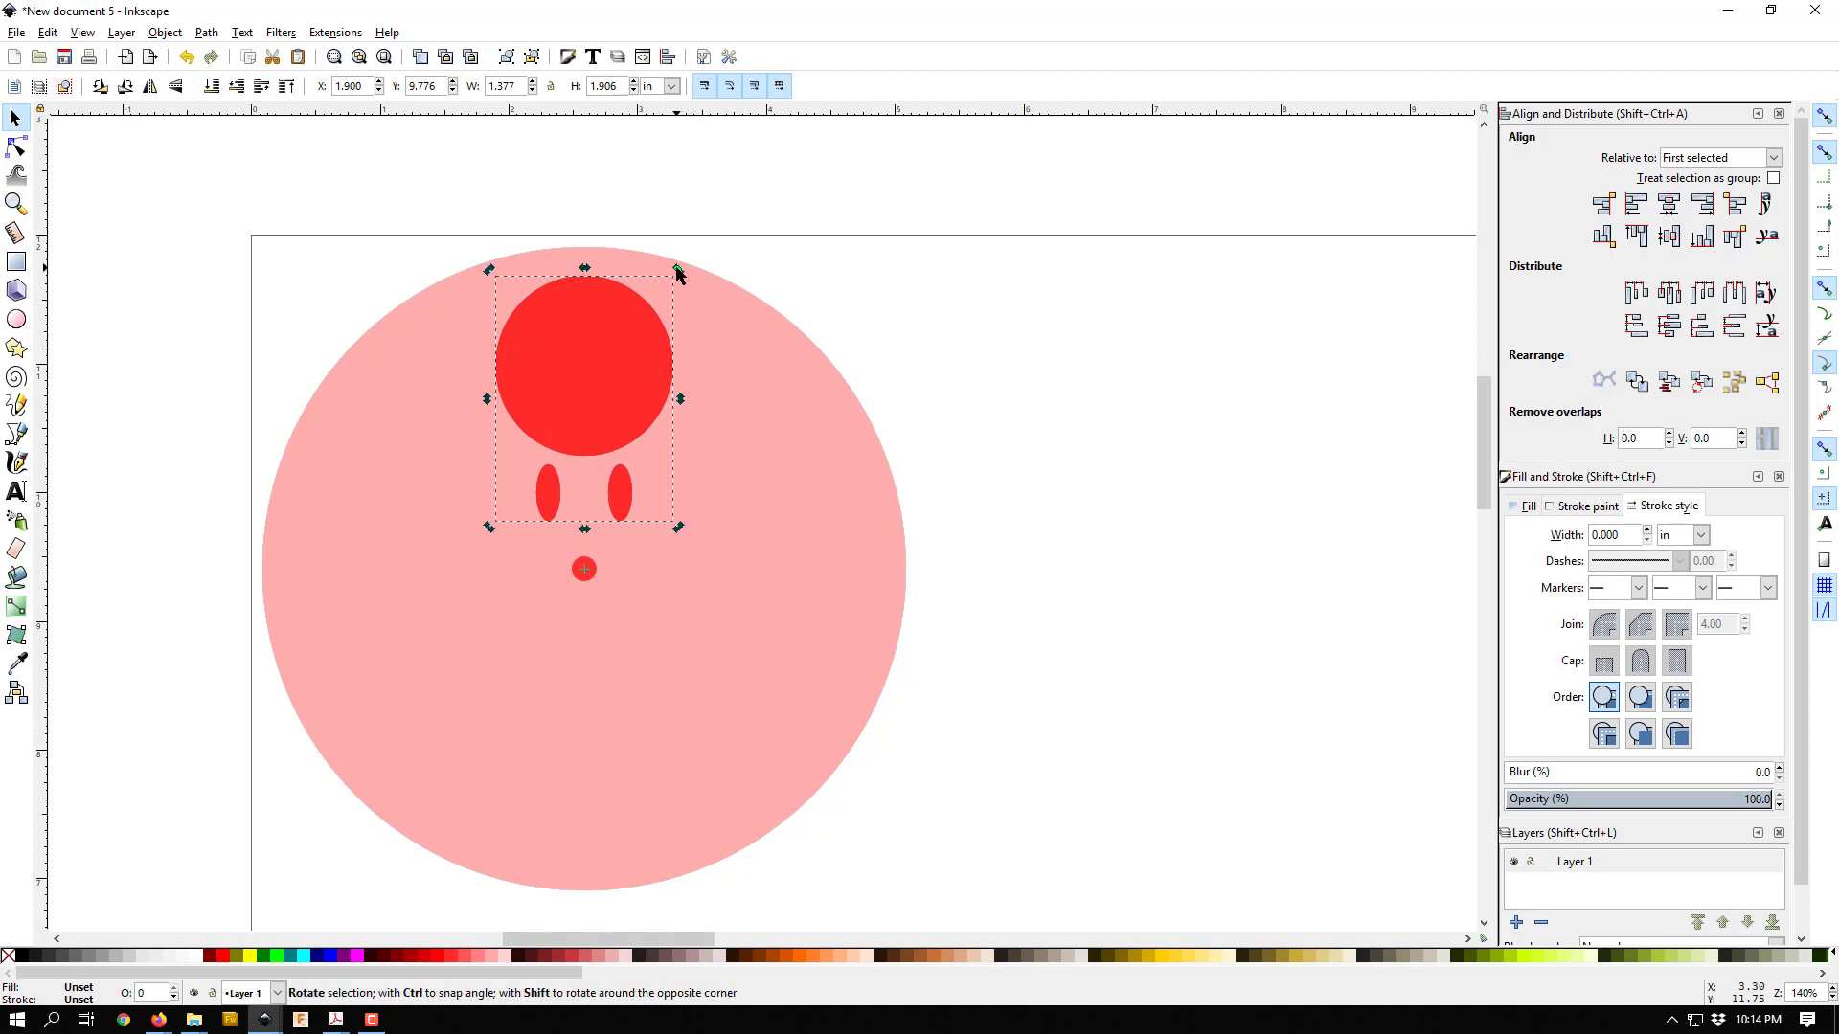
{"action": "left_click_drag", "start_coordinate": [677, 273], "coordinate": [307, 702]}
{"action": "key", "text": "ctrl+d"}
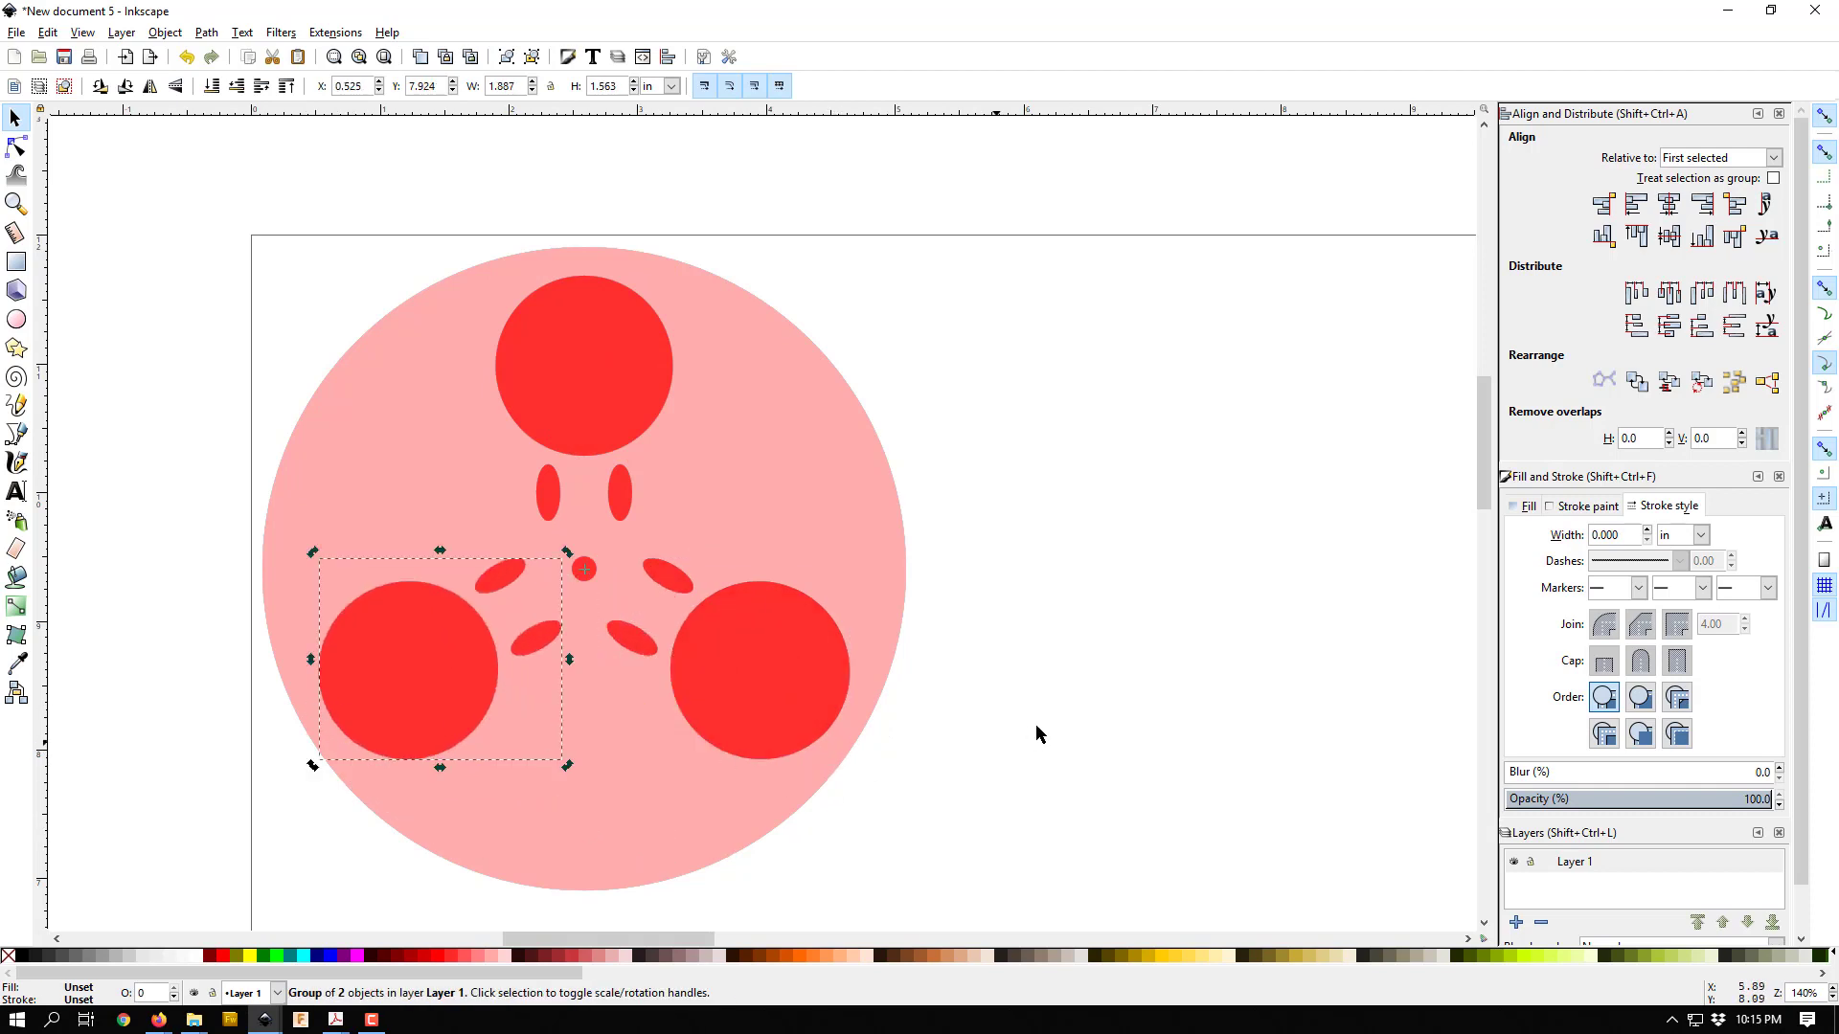
{"action": "left_click", "coordinate": [1079, 568]}
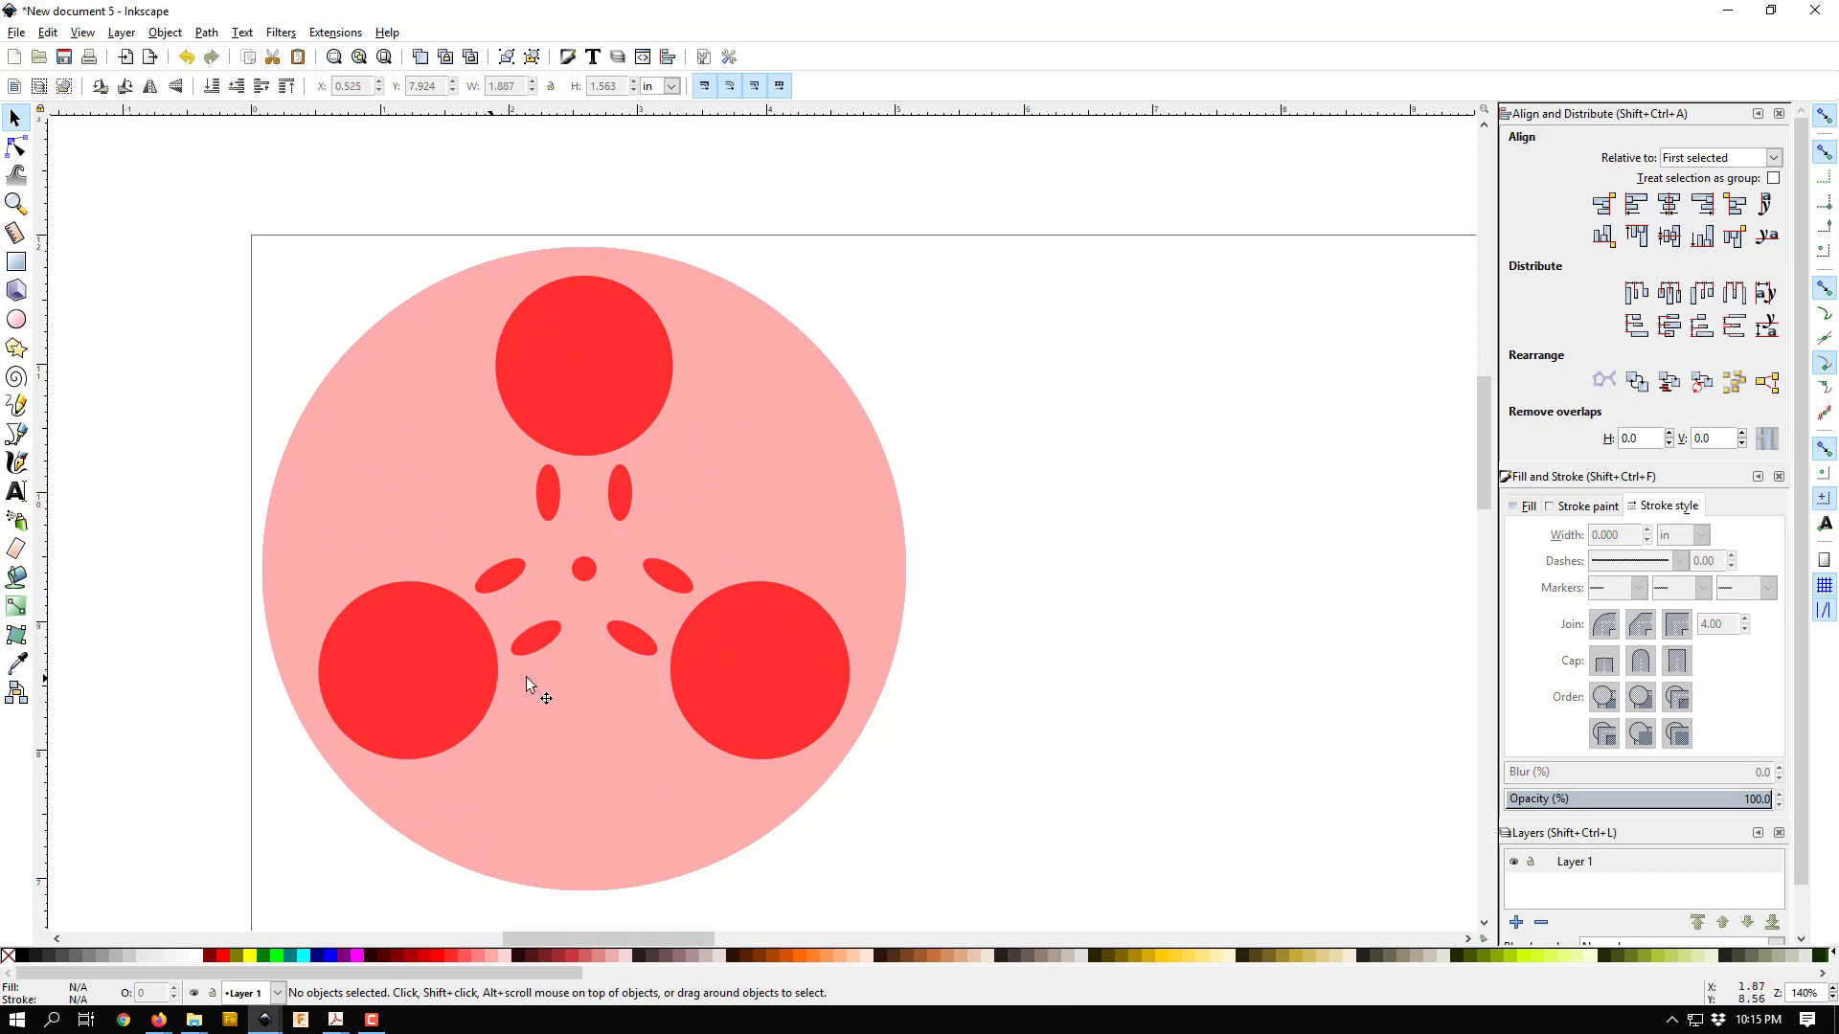
Step: Delete the two lower copies of the three-way pattern, keeping the uppermost group
{"action": "left_click", "coordinate": [615, 388]}
{"action": "left_click", "coordinate": [410, 651]}
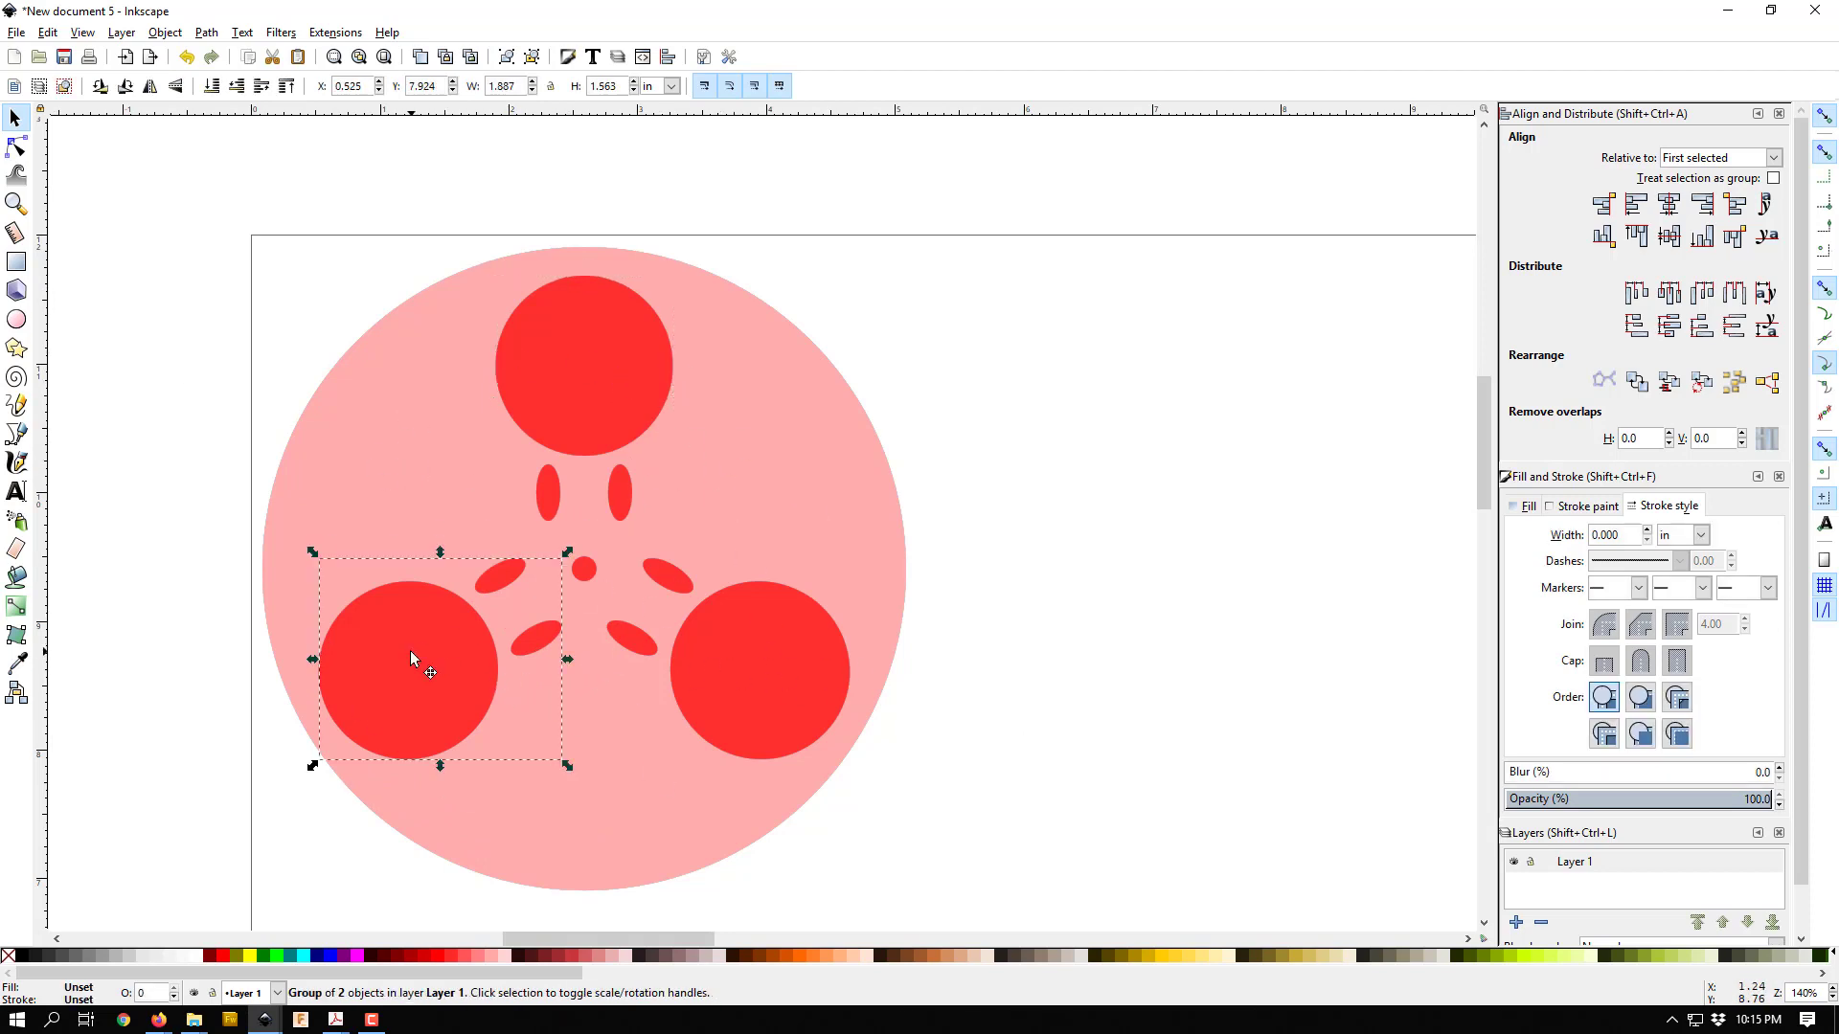
{"action": "key", "text": "Delete"}
{"action": "left_click", "coordinate": [755, 676]}
{"action": "key", "text": "Delete"}
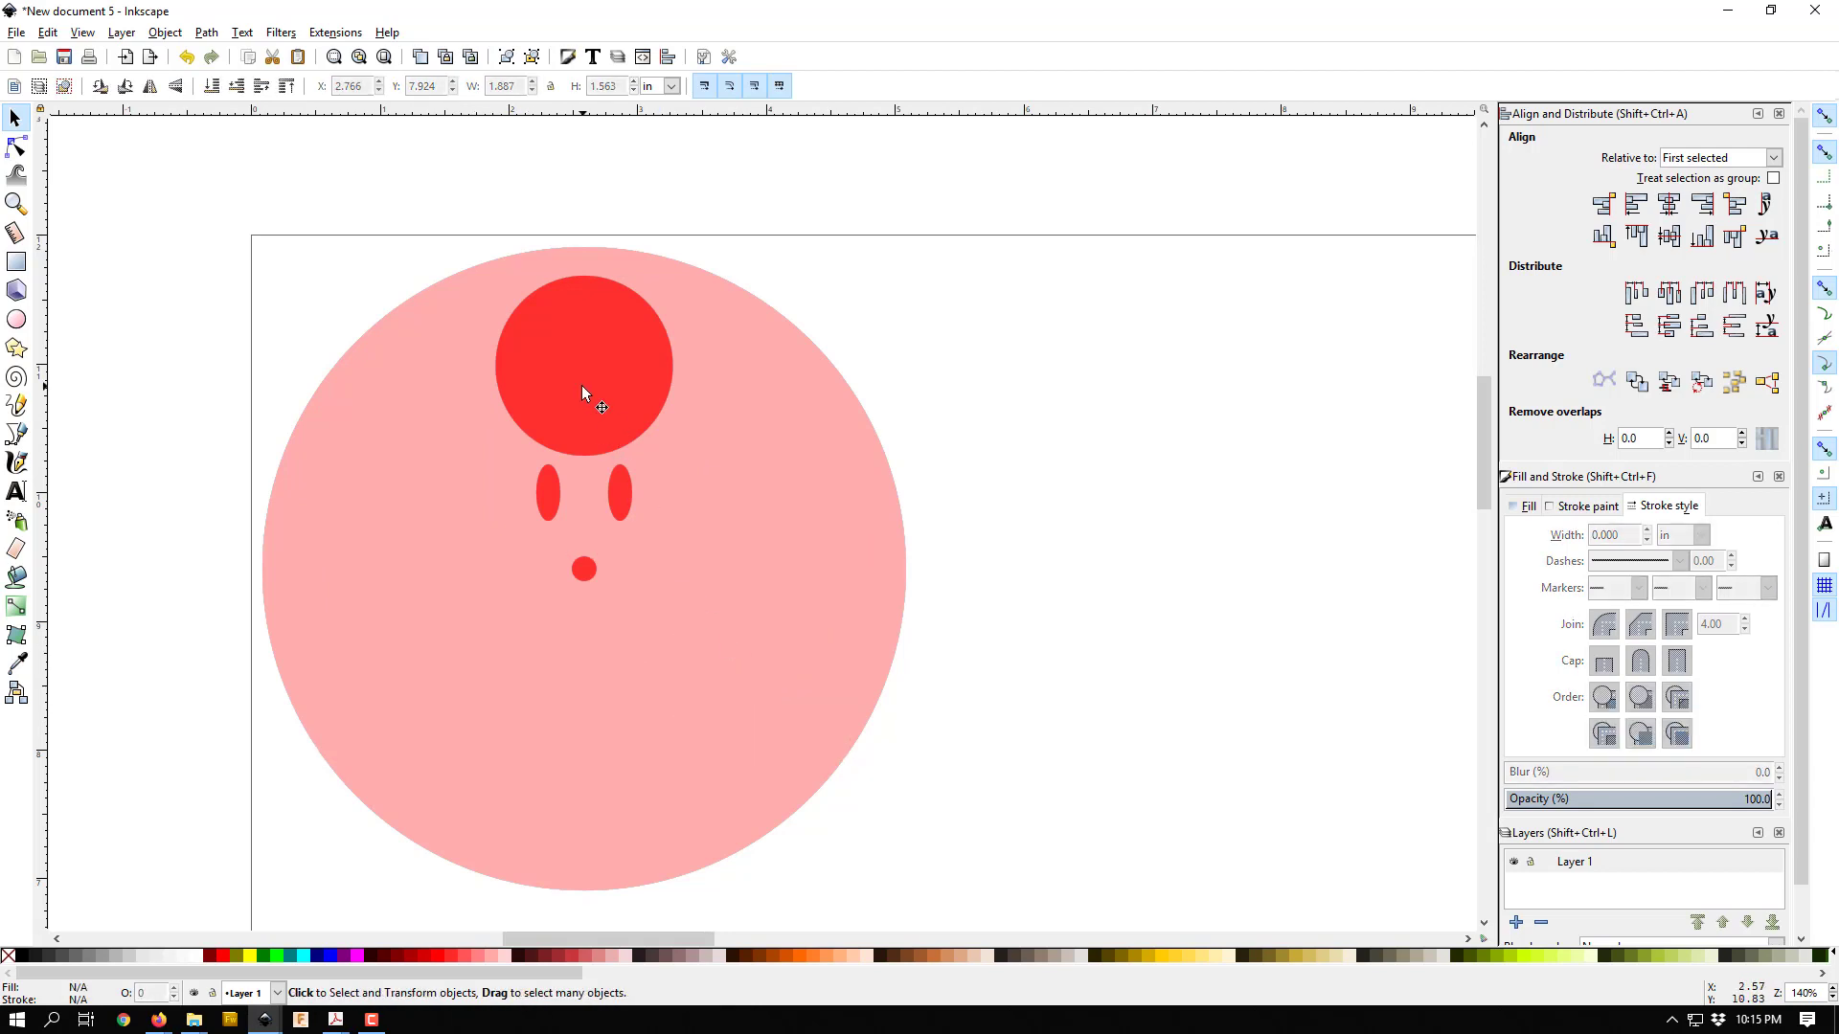
Step: Enter the remaining group and group its large red circle with the pair of small ellipses again
{"action": "left_click", "coordinate": [582, 385]}
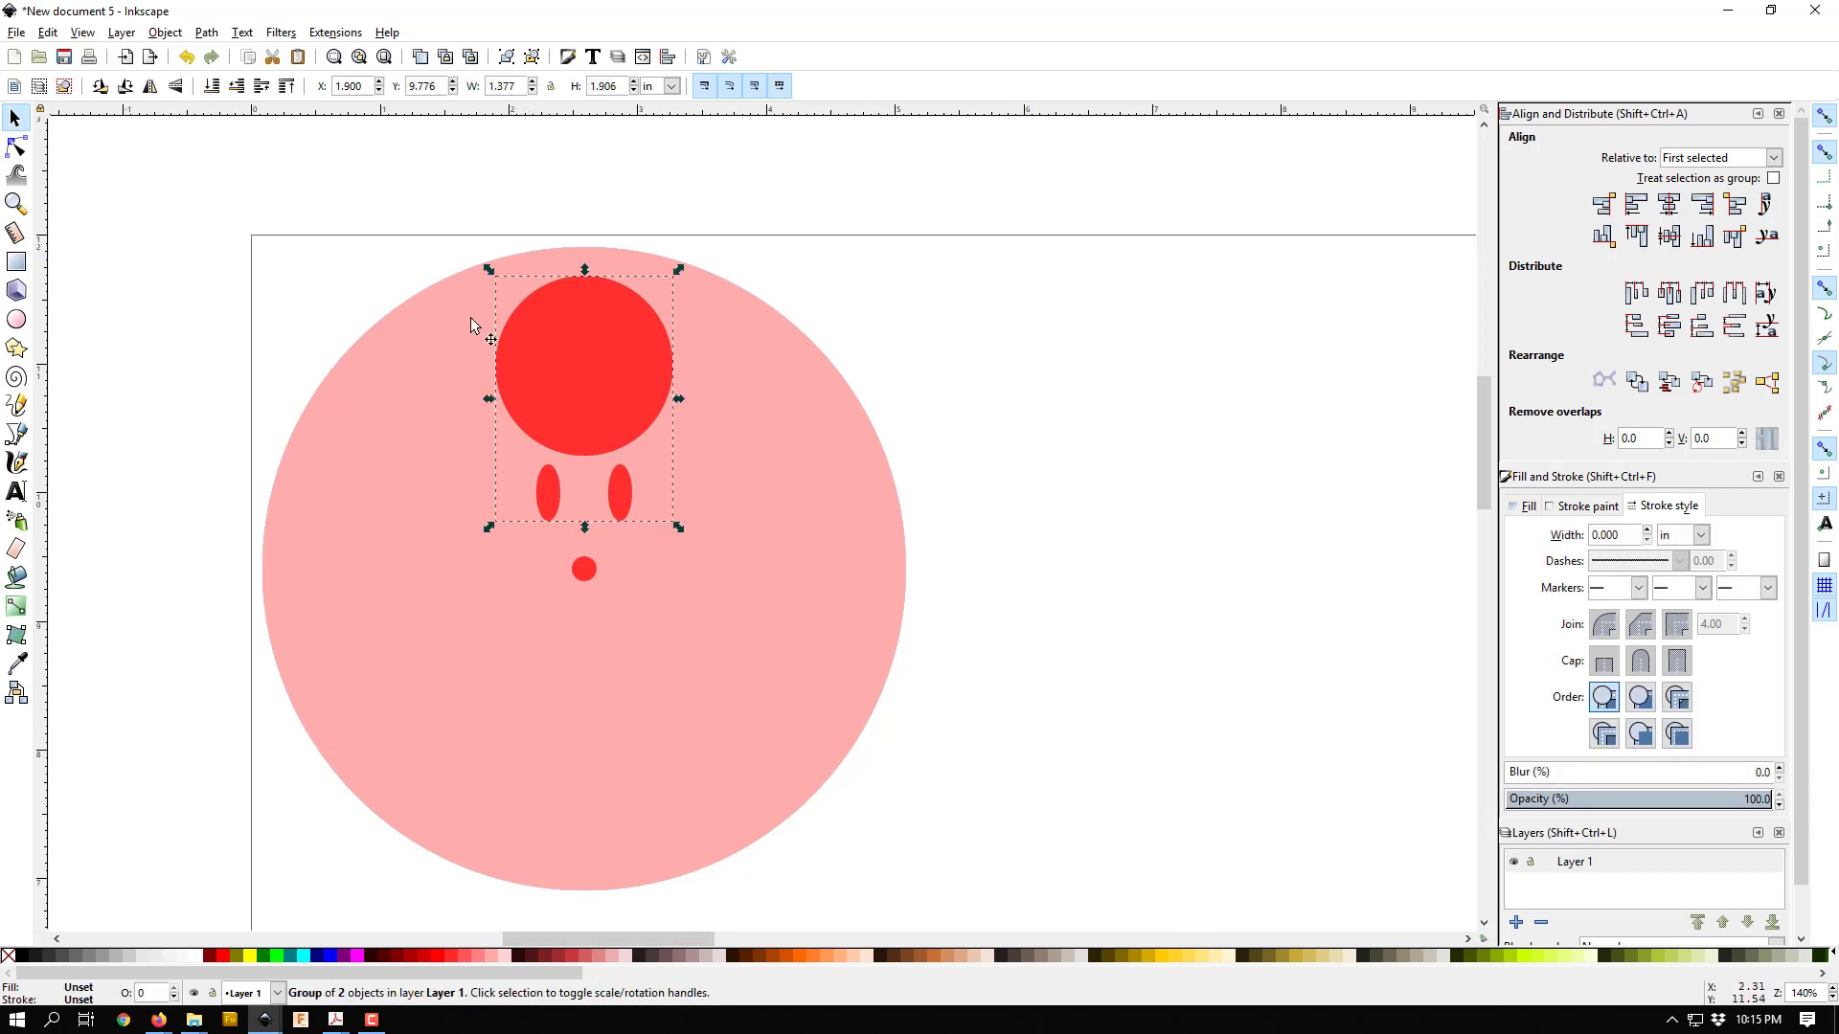
{"action": "left_click", "coordinate": [871, 301]}
{"action": "double_click", "coordinate": [586, 376]}
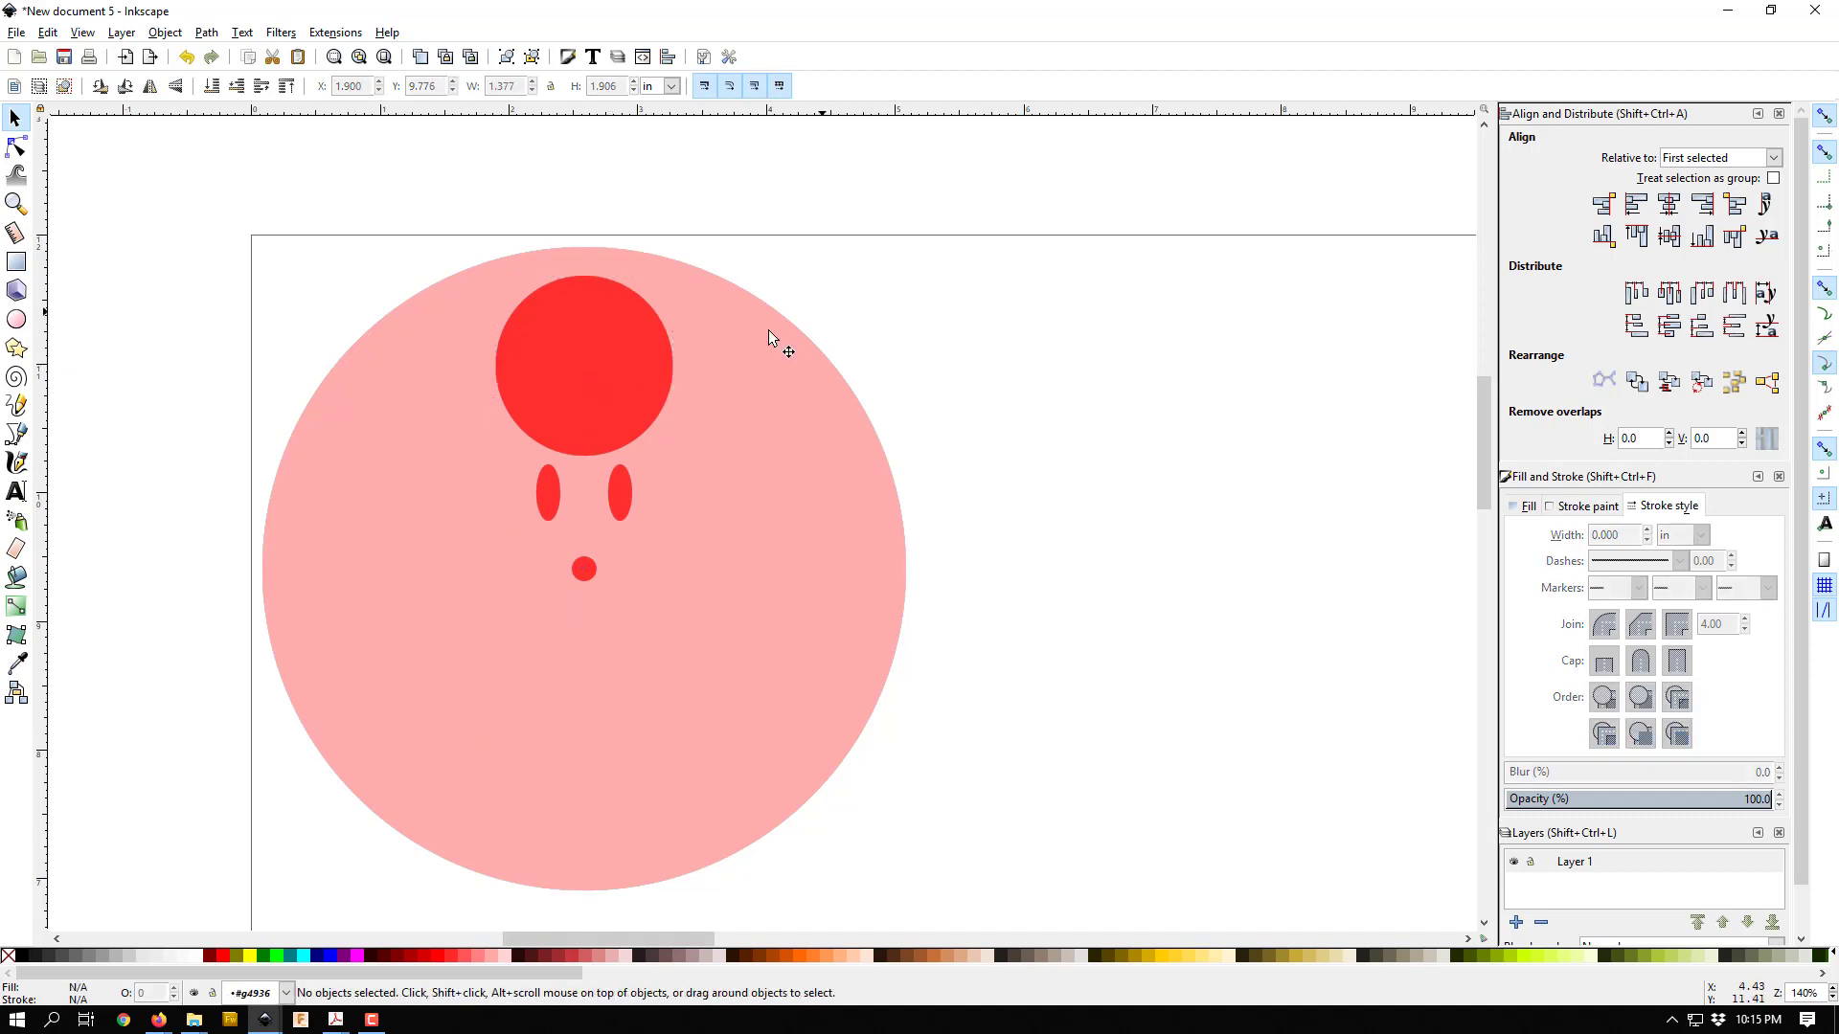
{"action": "left_click", "coordinate": [623, 394]}
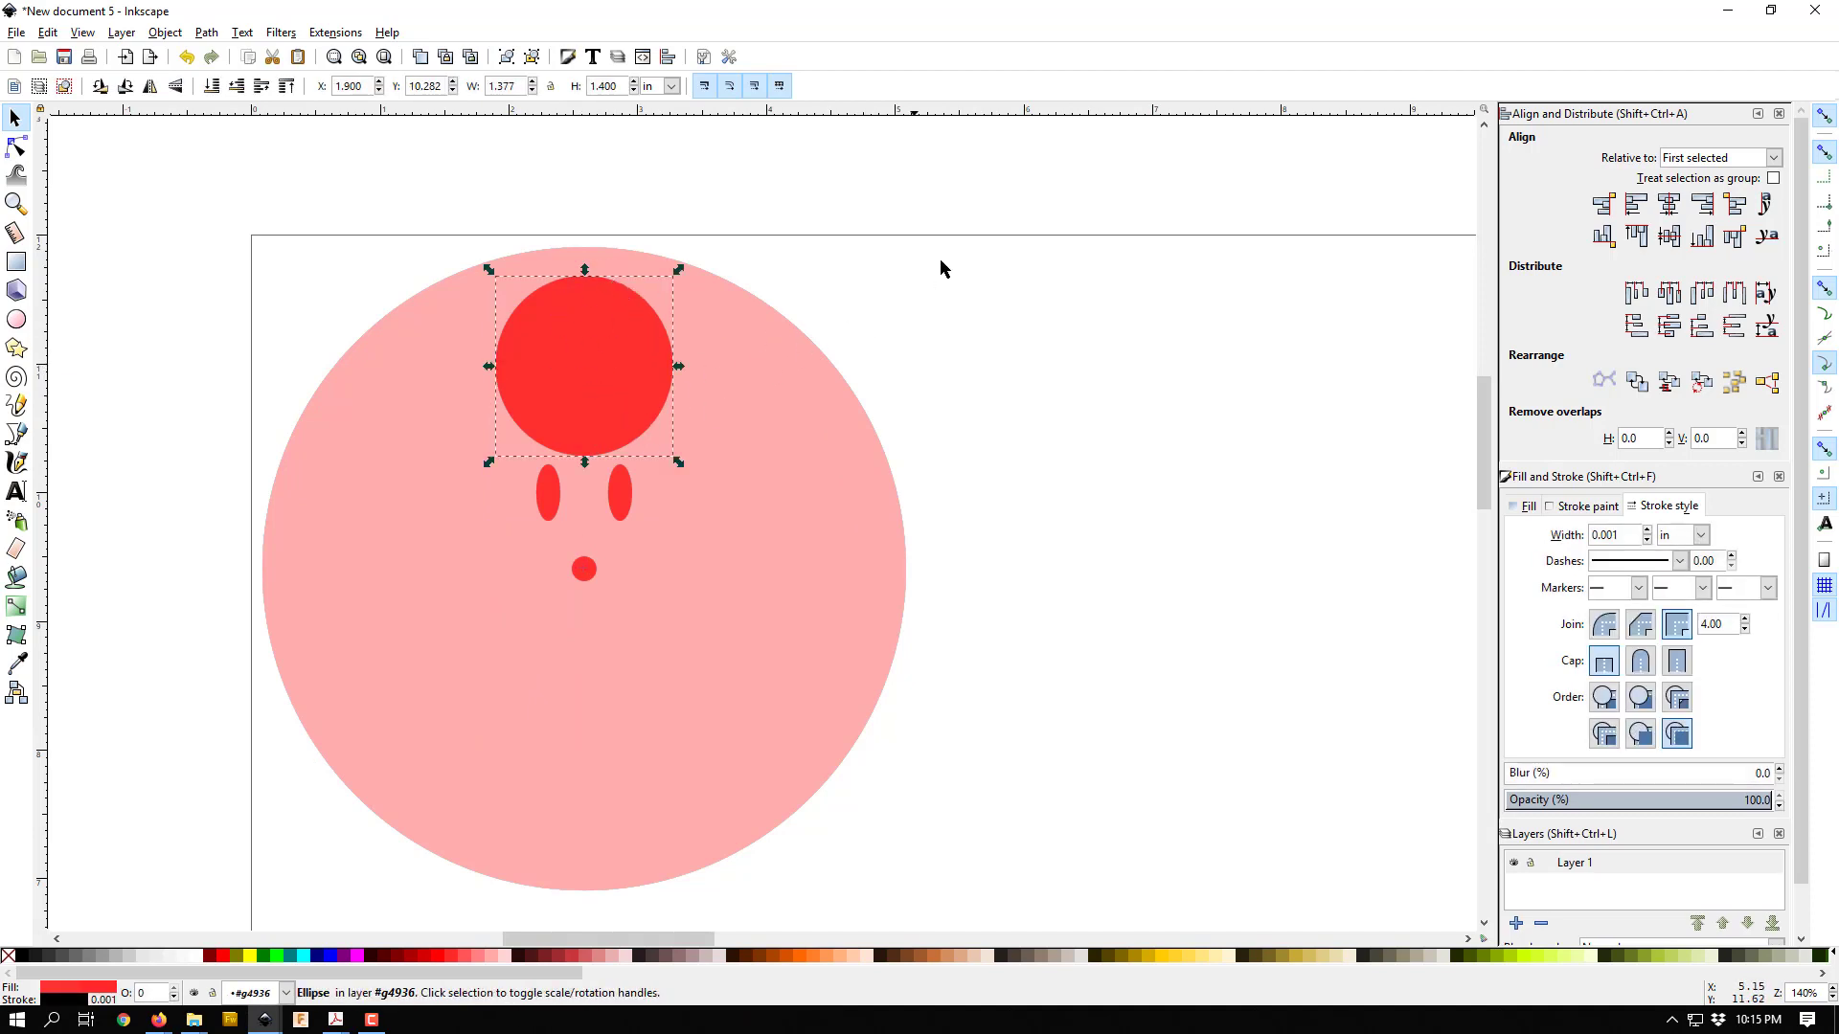
{"action": "left_click", "coordinate": [882, 307]}
{"action": "left_click", "coordinate": [663, 359]}
{"action": "left_click", "coordinate": [542, 499], "text": "shift"}
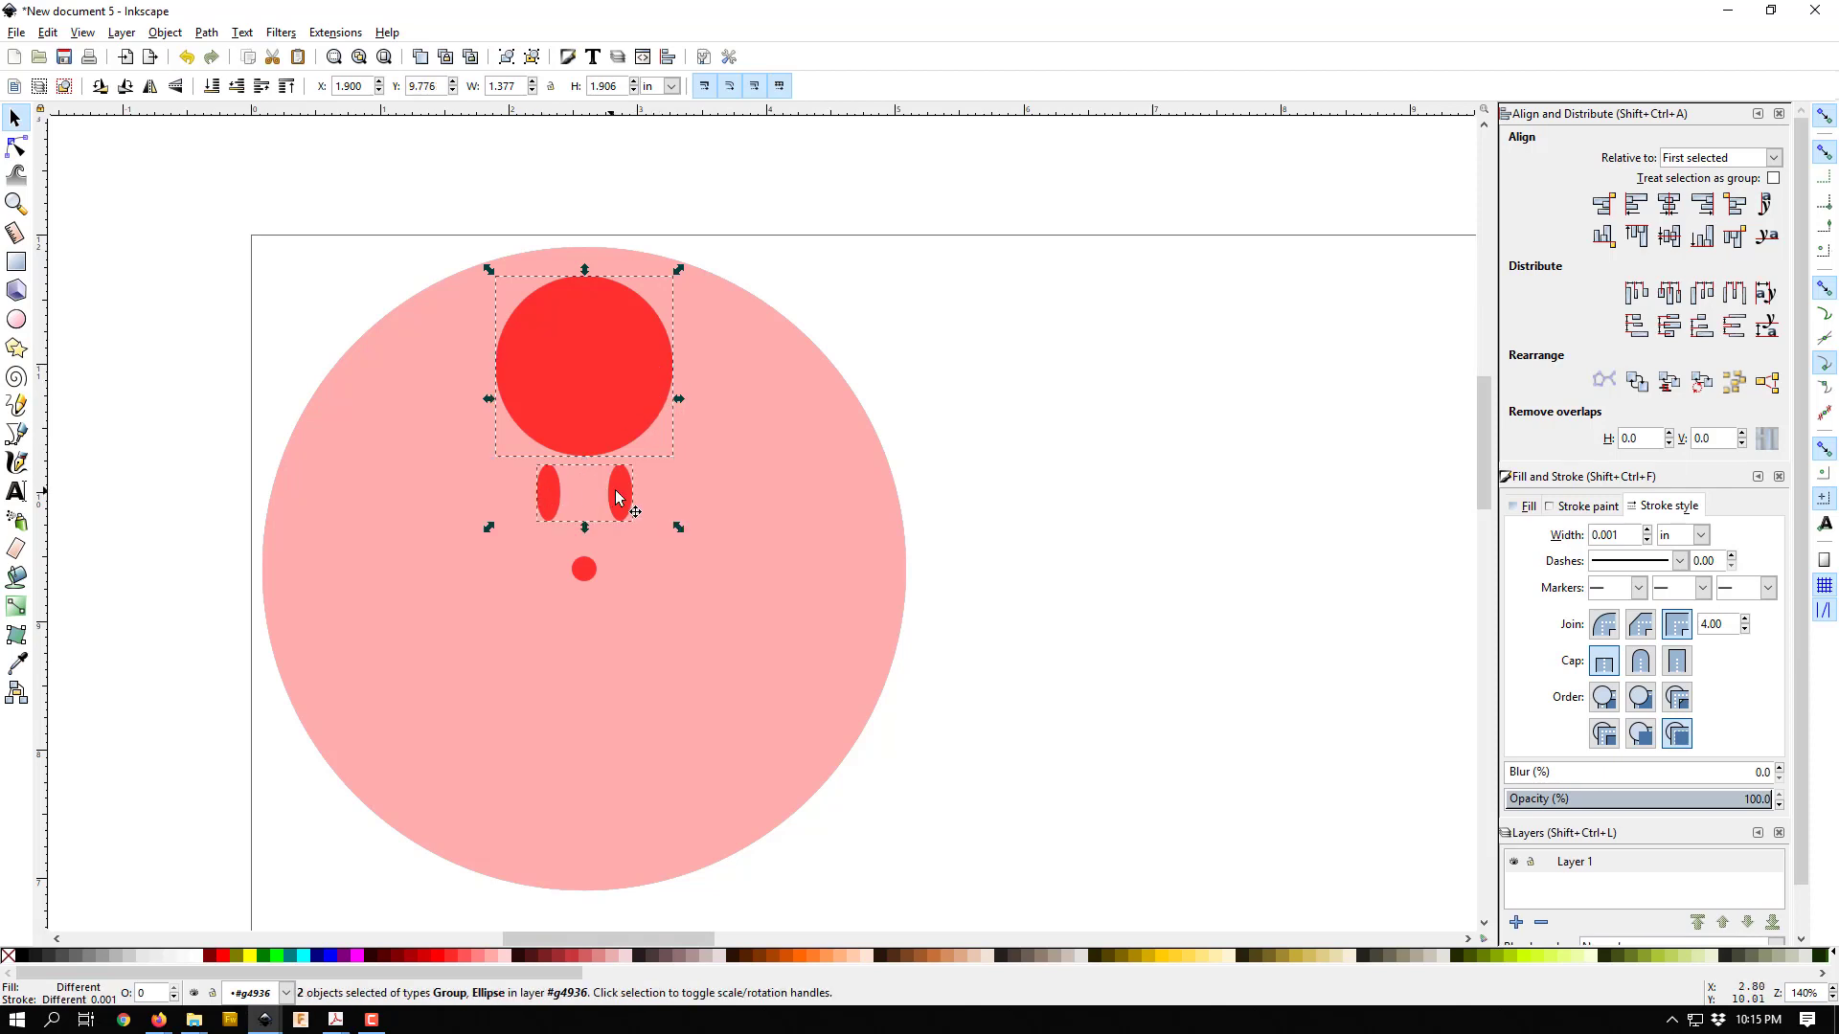
{"action": "right_click", "coordinate": [605, 388]}
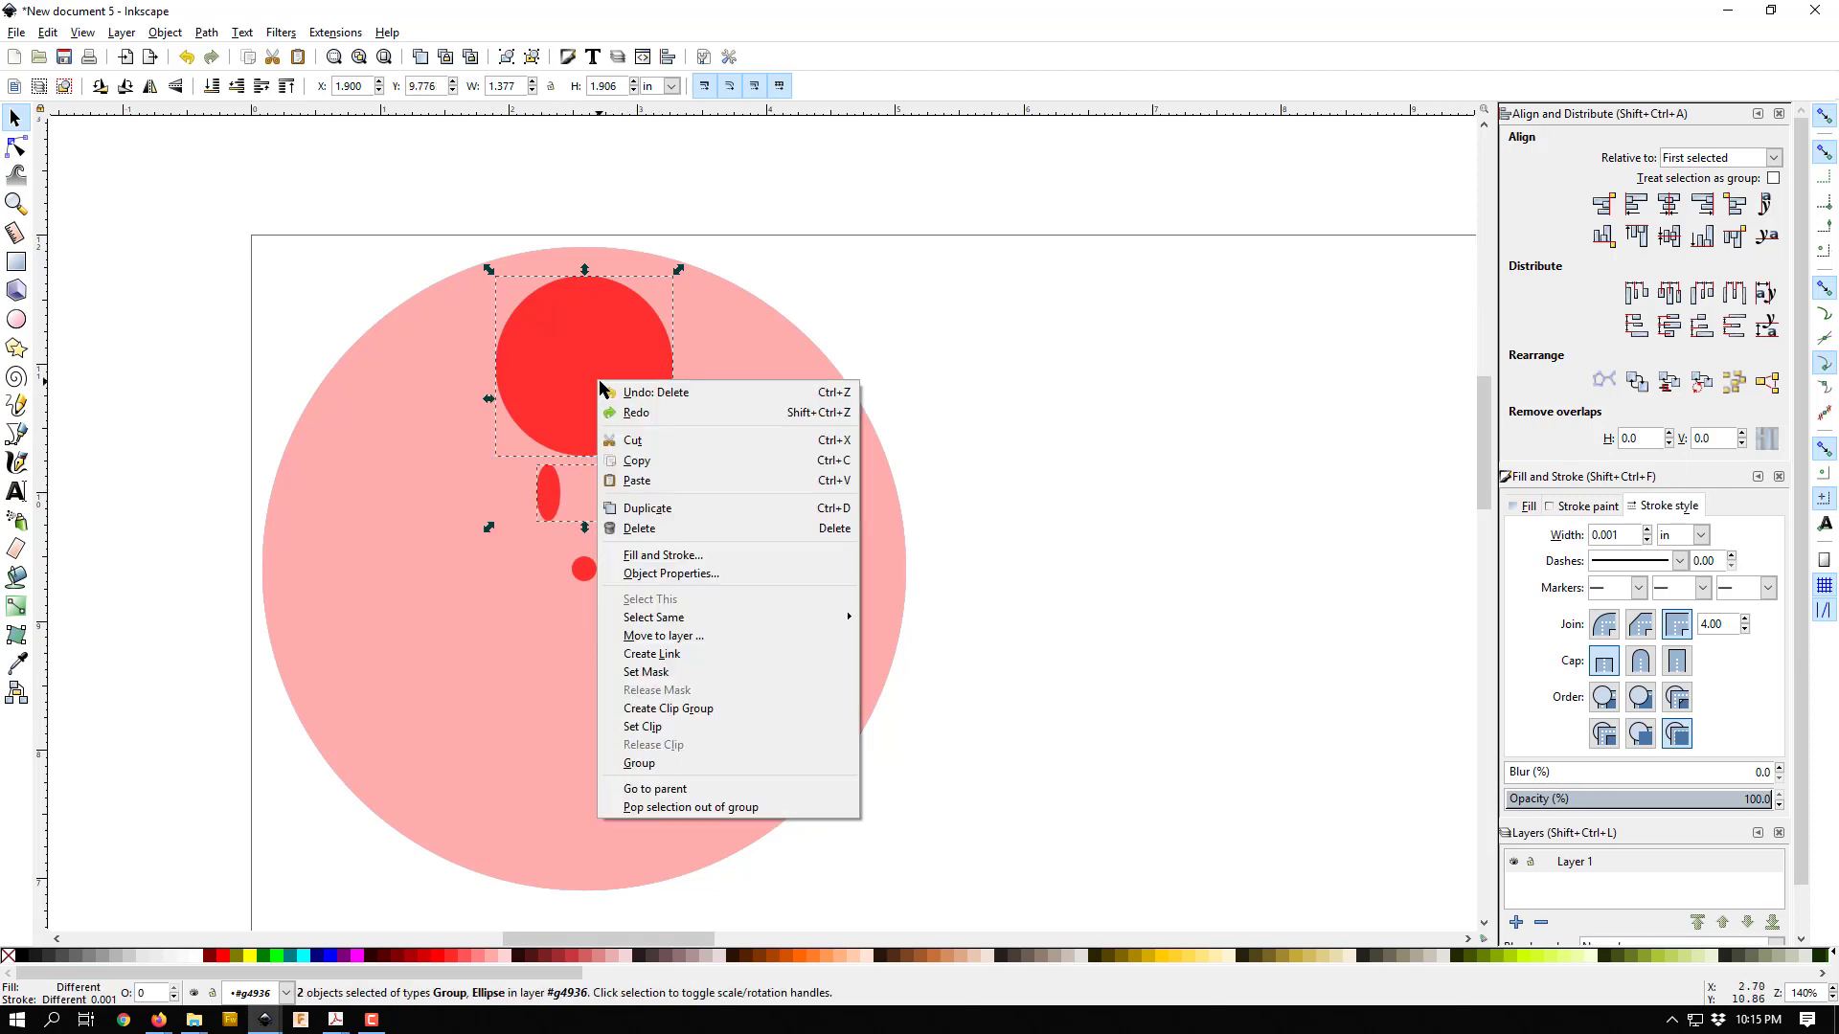
{"action": "left_click", "coordinate": [674, 764]}
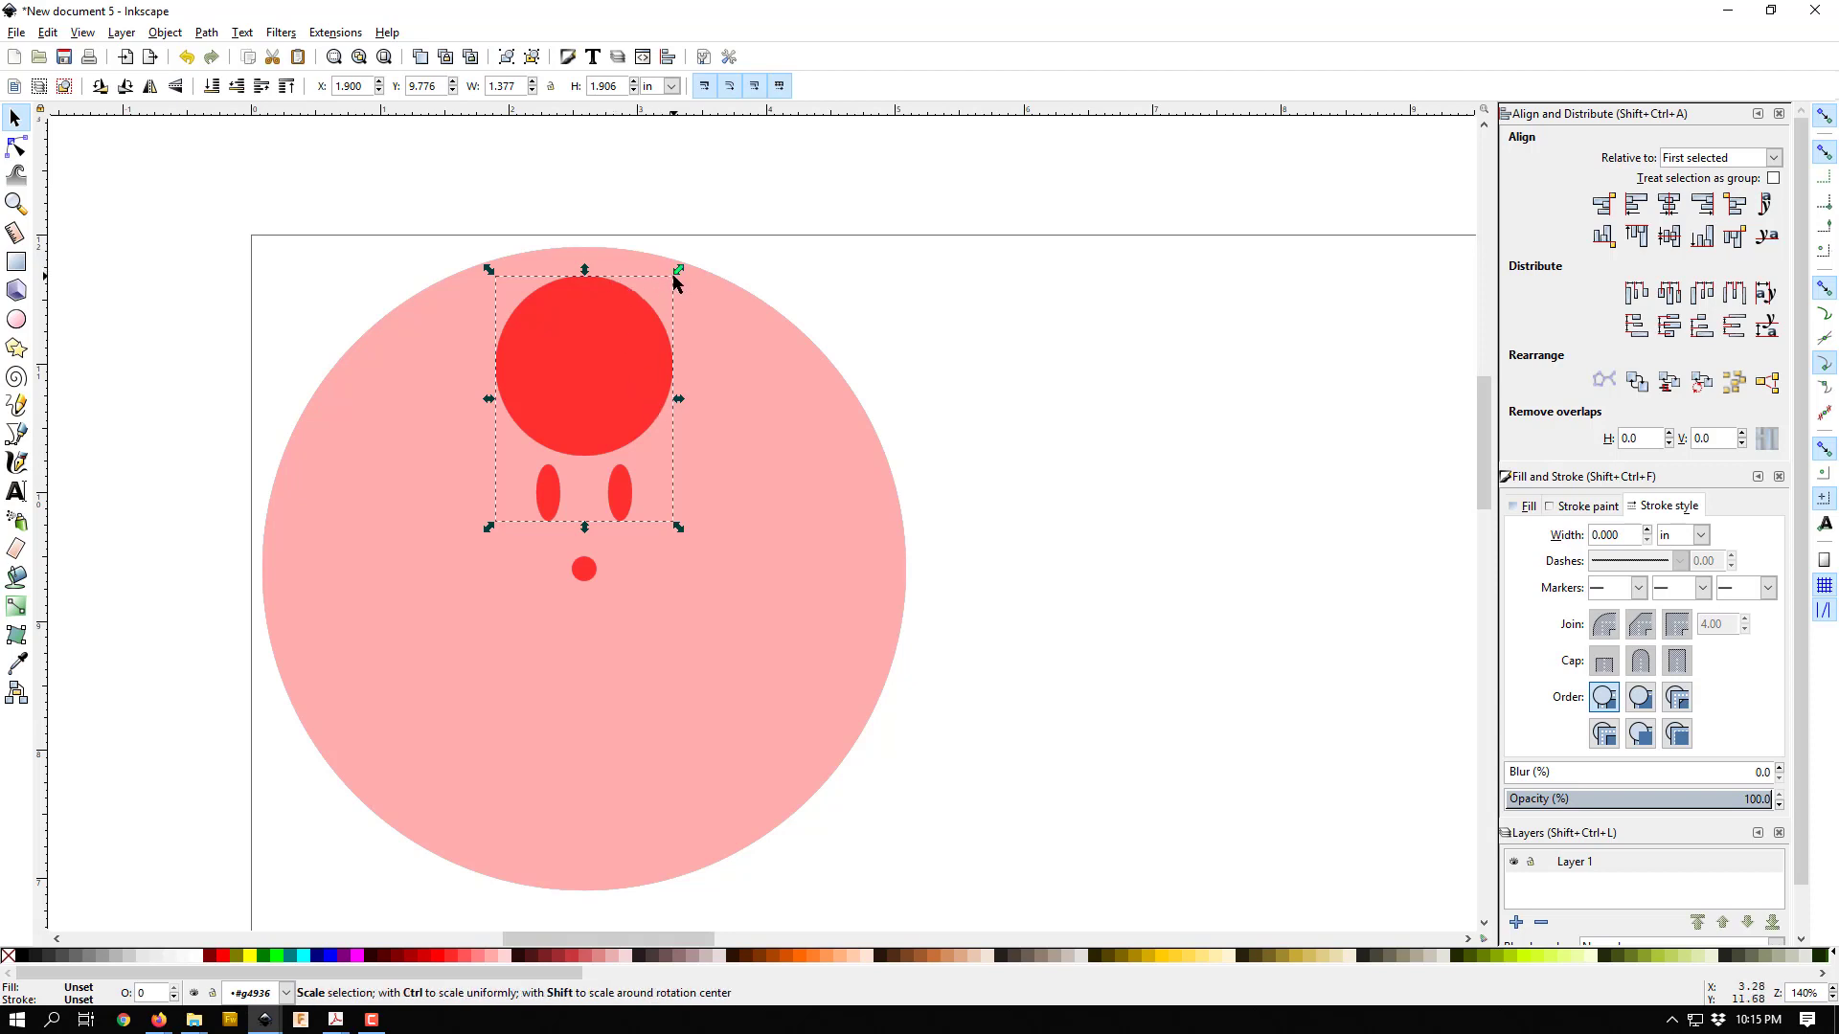
Step: Try rotating the group about a rotation centre placed off the wheel's centre, and undo the rotation
{"action": "left_click", "coordinate": [575, 367]}
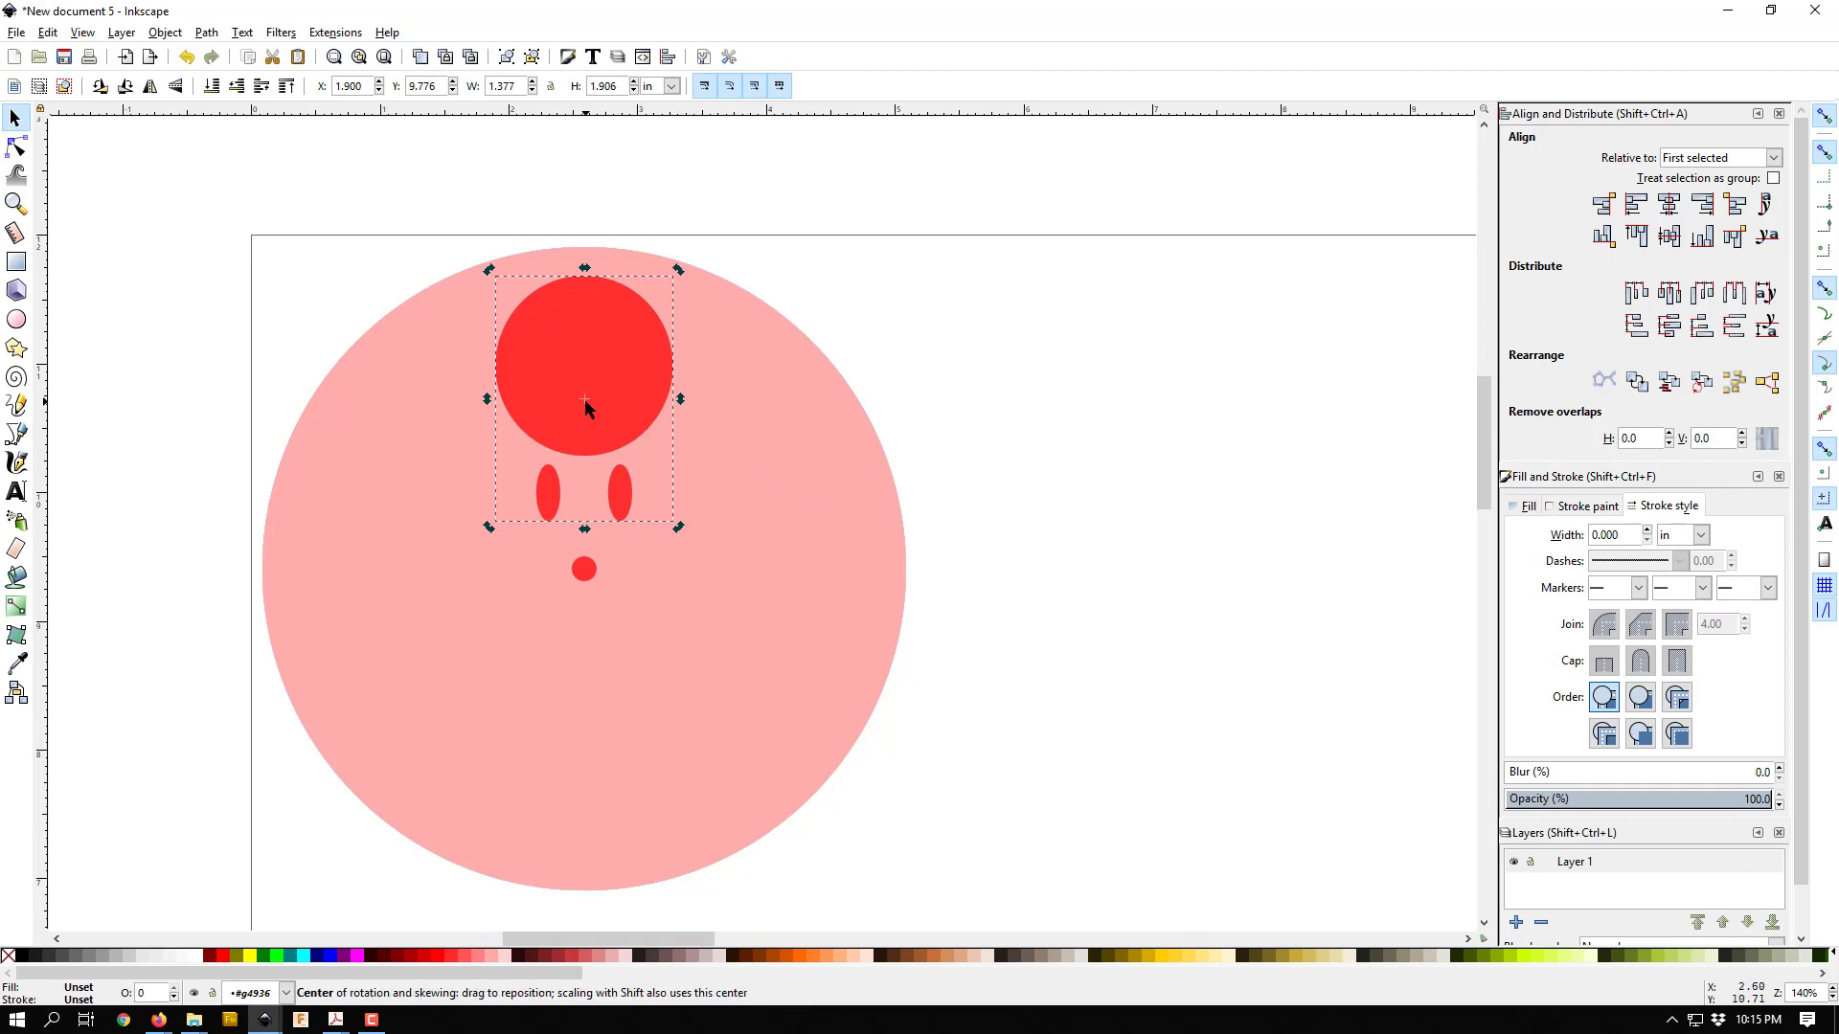
{"action": "left_click_drag", "start_coordinate": [584, 400], "coordinate": [834, 600]}
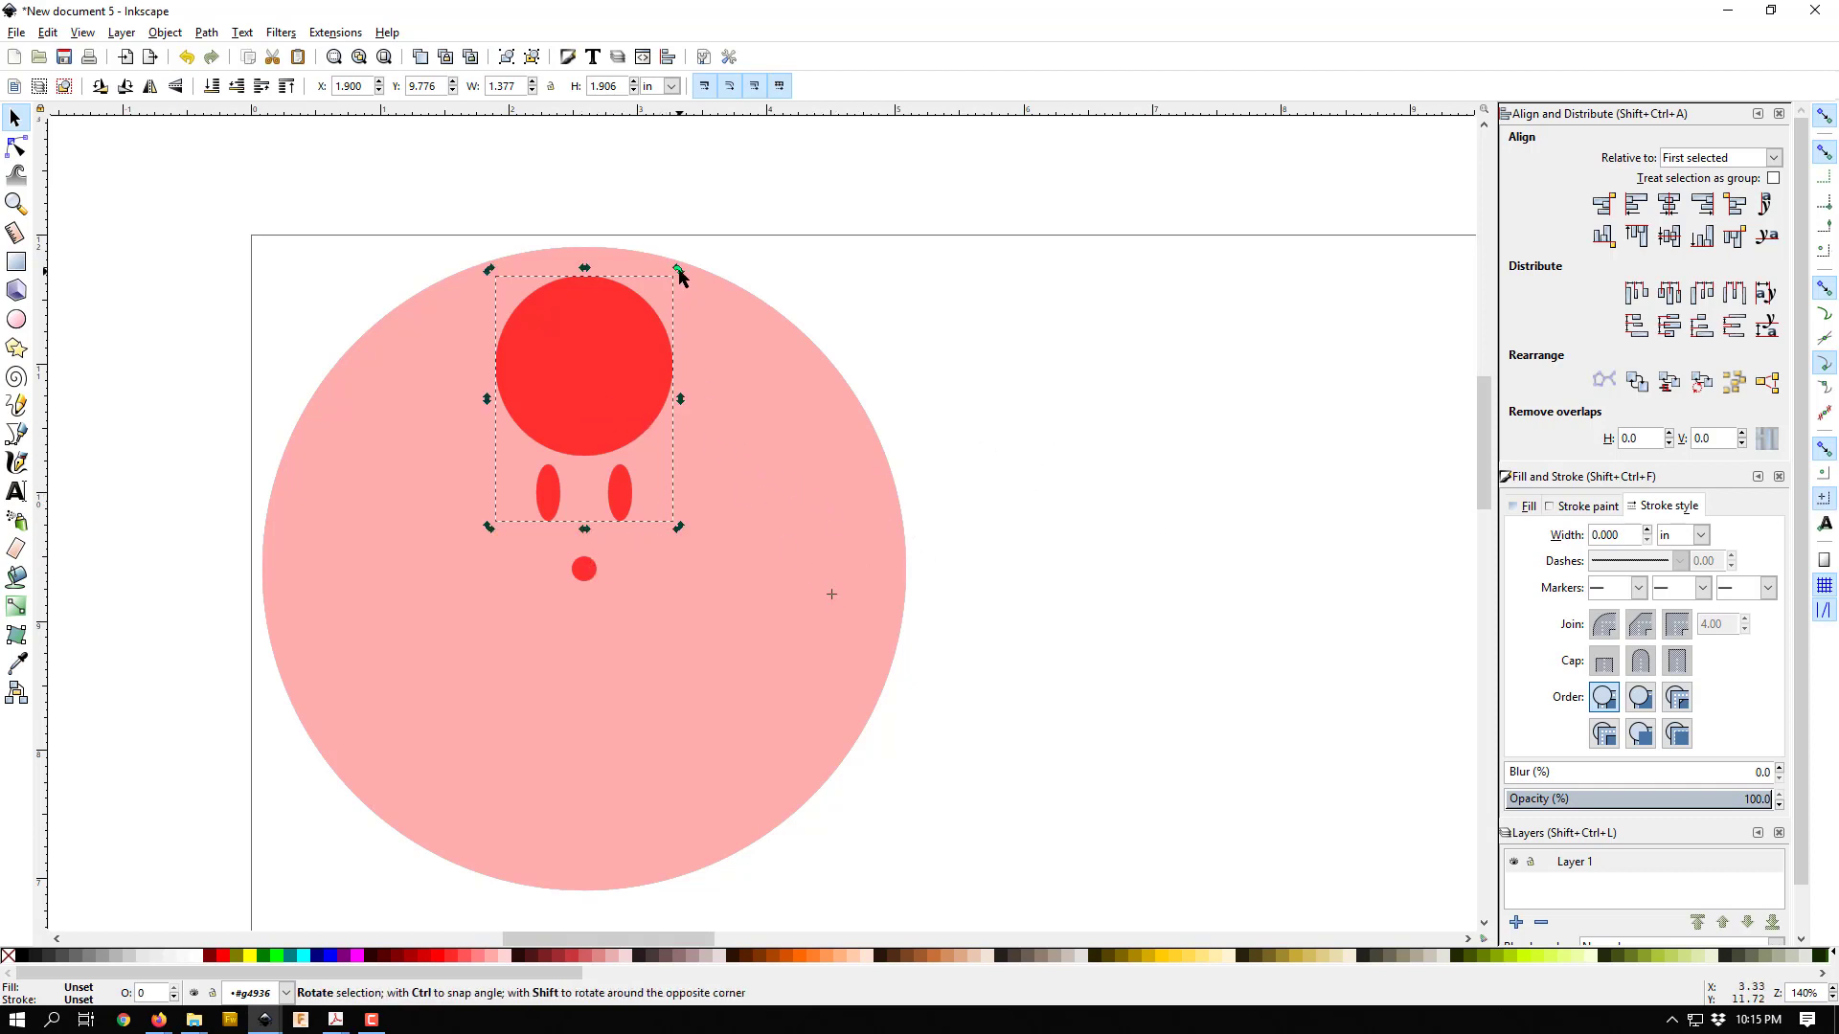
{"action": "left_click_drag", "start_coordinate": [679, 271], "coordinate": [1044, 759]}
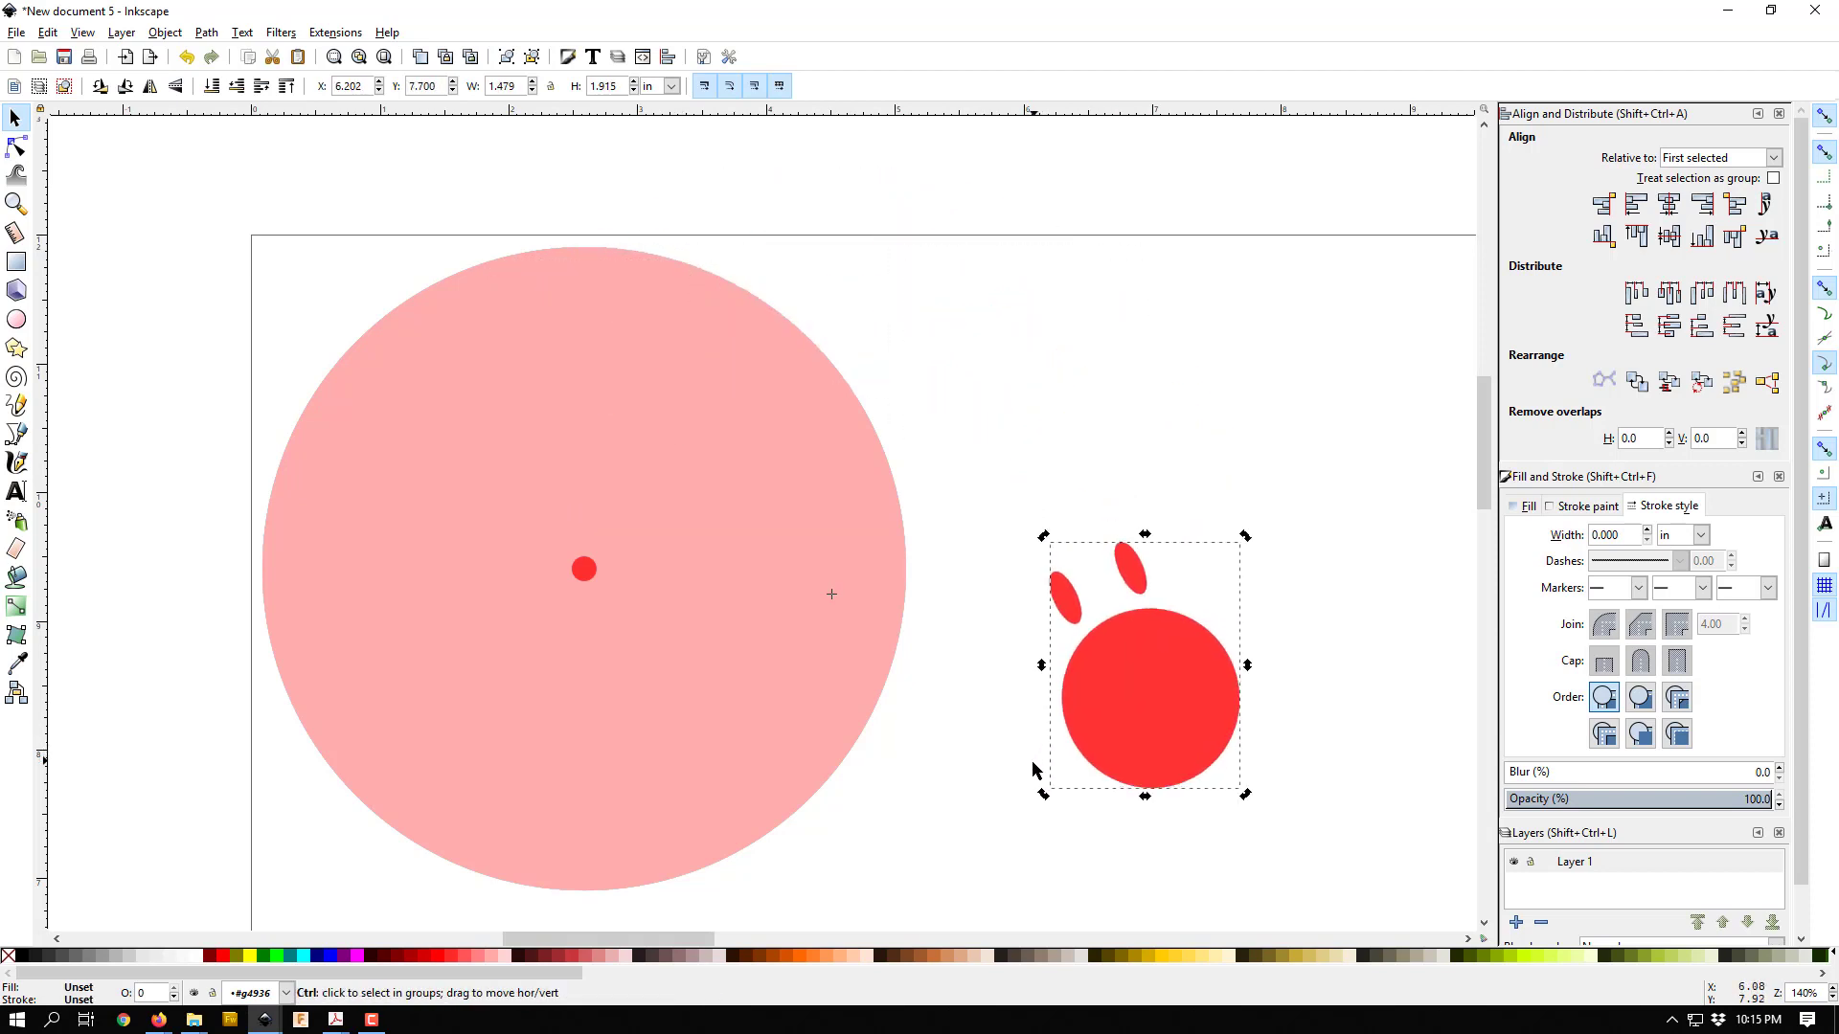
{"action": "key", "text": "ctrl+z"}
Step: Move the group's rotation centre onto the small red centre circle and test a rotation about it
{"action": "left_click_drag", "start_coordinate": [832, 596], "coordinate": [582, 570]}
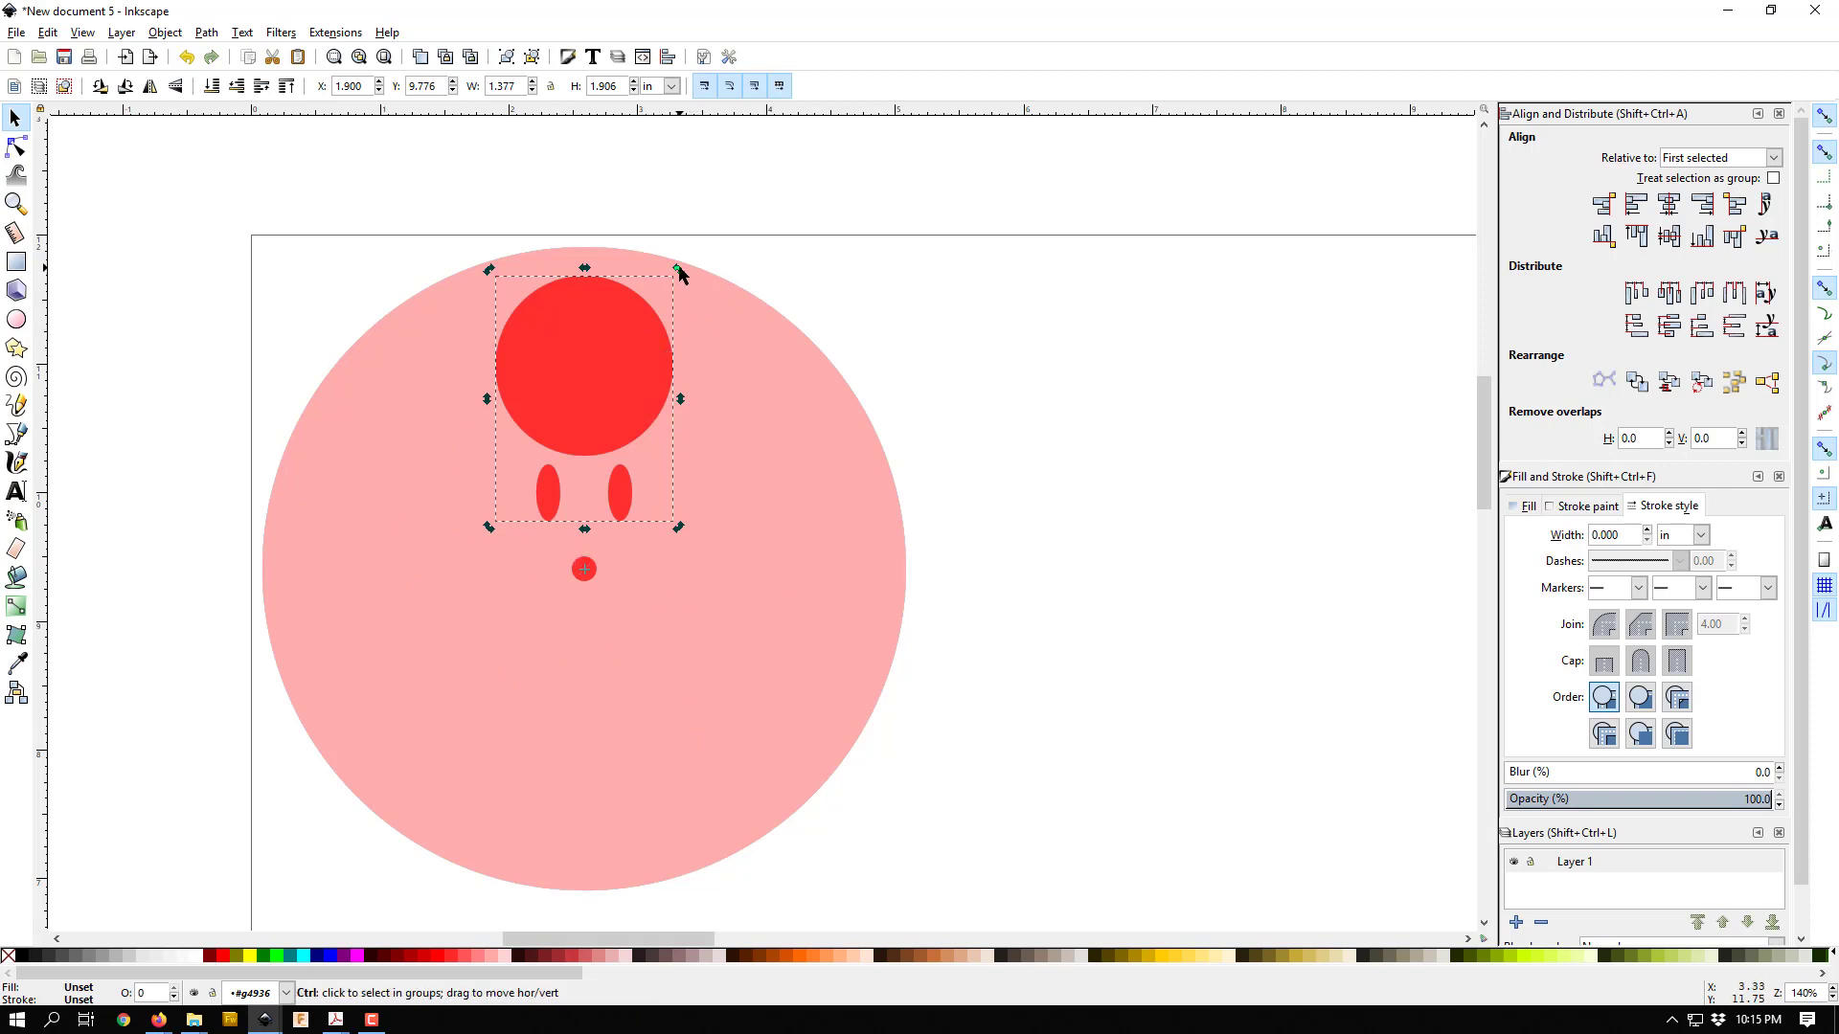
{"action": "left_click_drag", "start_coordinate": [678, 271], "coordinate": [851, 463]}
{"action": "key", "text": "ctrl+z"}
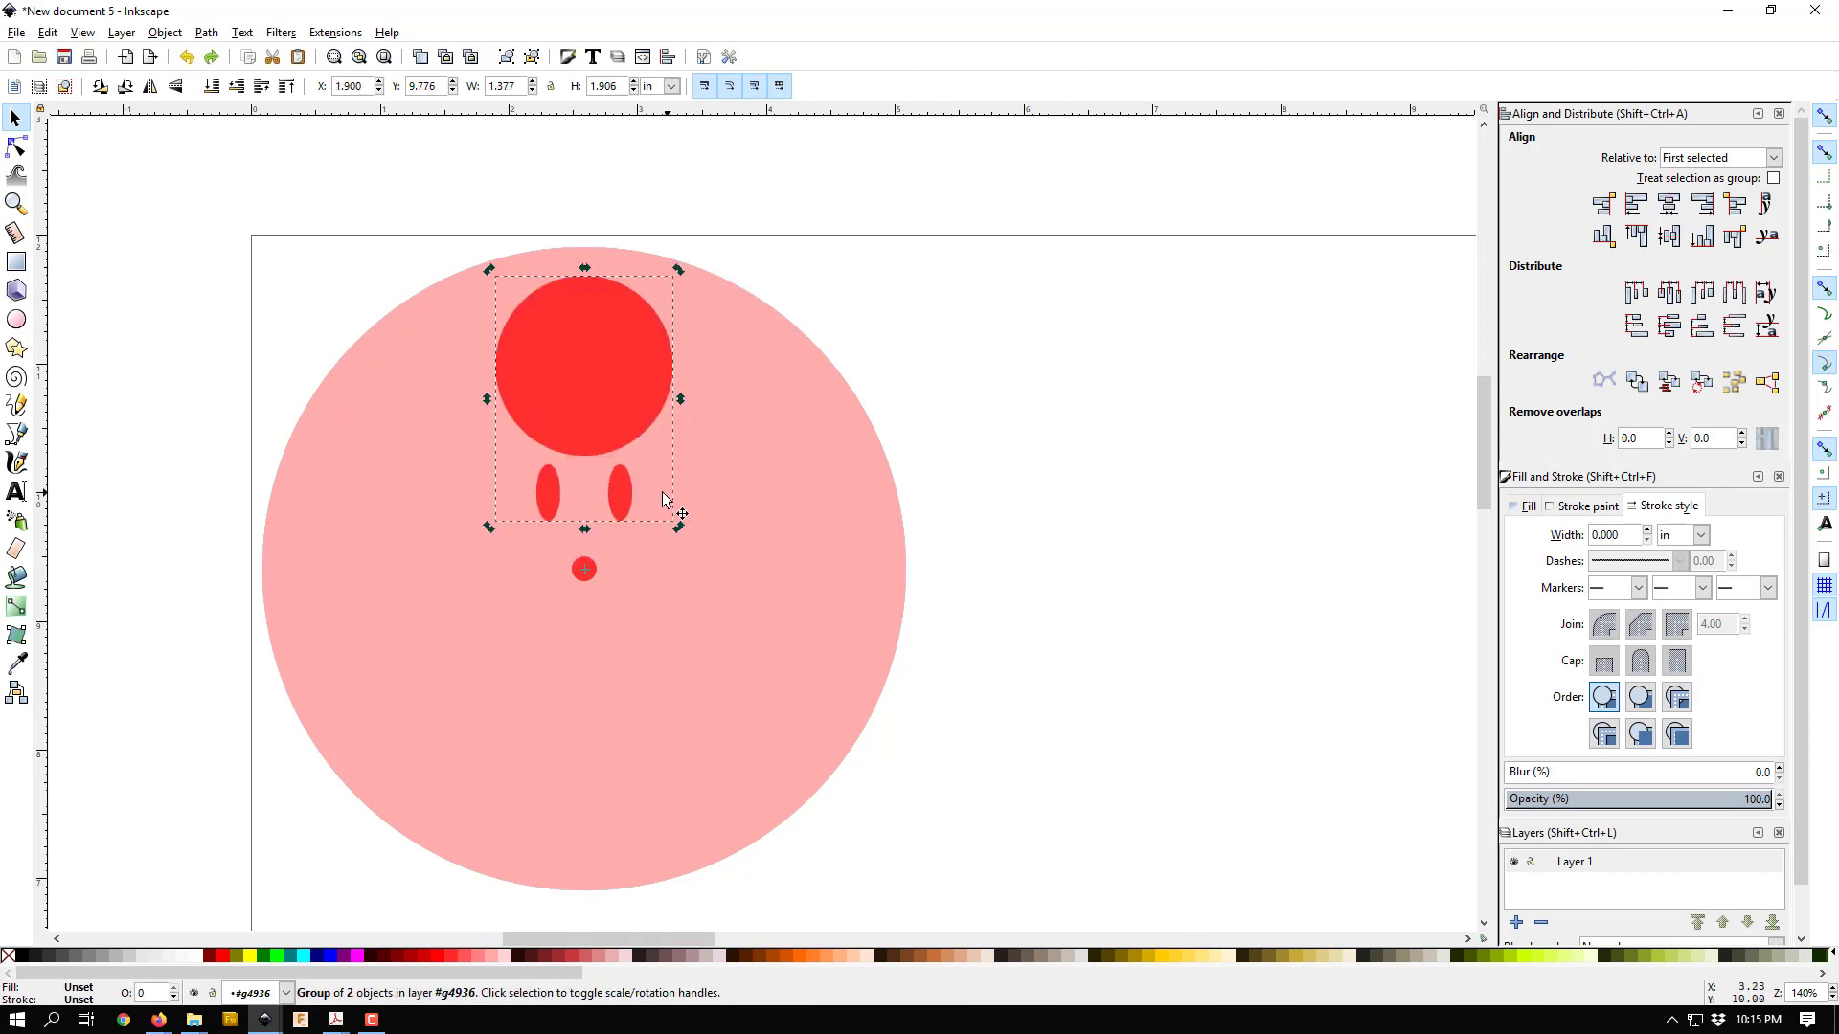
Step: Place three rotated copies of the group at 90° steps about the wheel's centre, forming a four-way cutout pattern
{"action": "left_click_drag", "start_coordinate": [678, 271], "coordinate": [506, 810]}
{"action": "key", "text": "ctrl+d"}
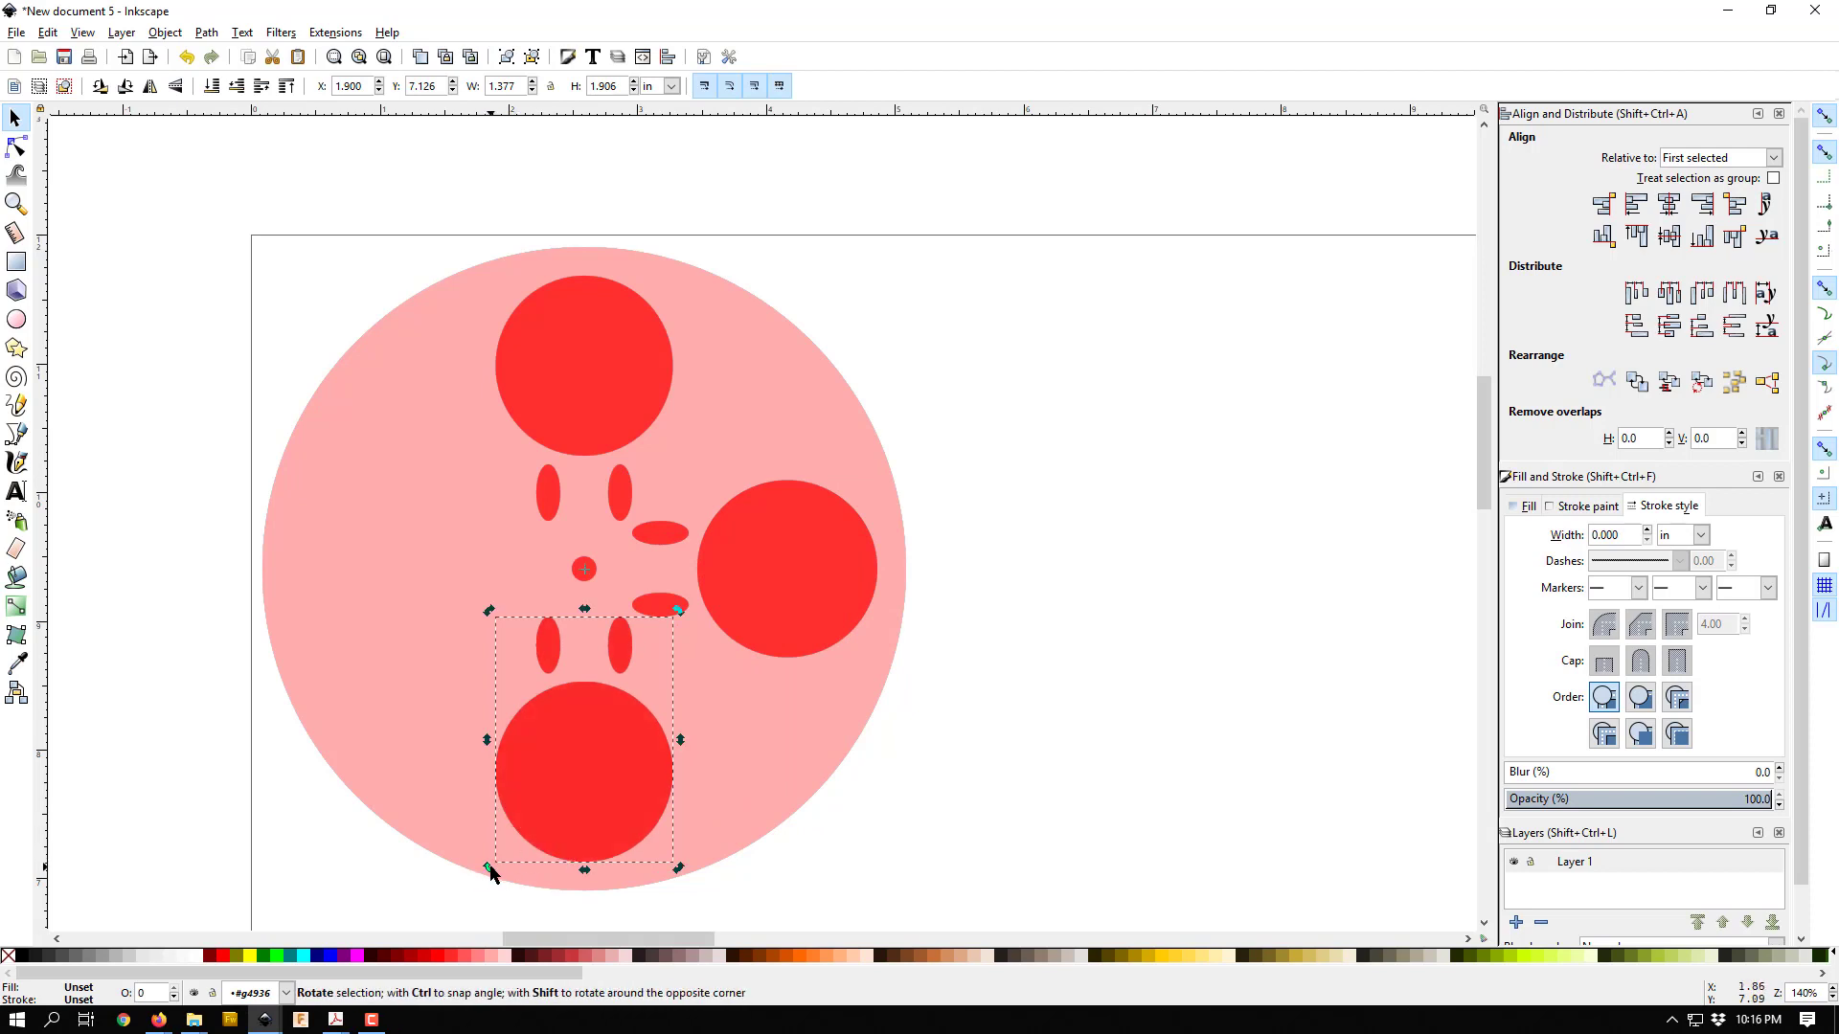
{"action": "left_click_drag", "start_coordinate": [490, 872], "coordinate": [192, 502]}
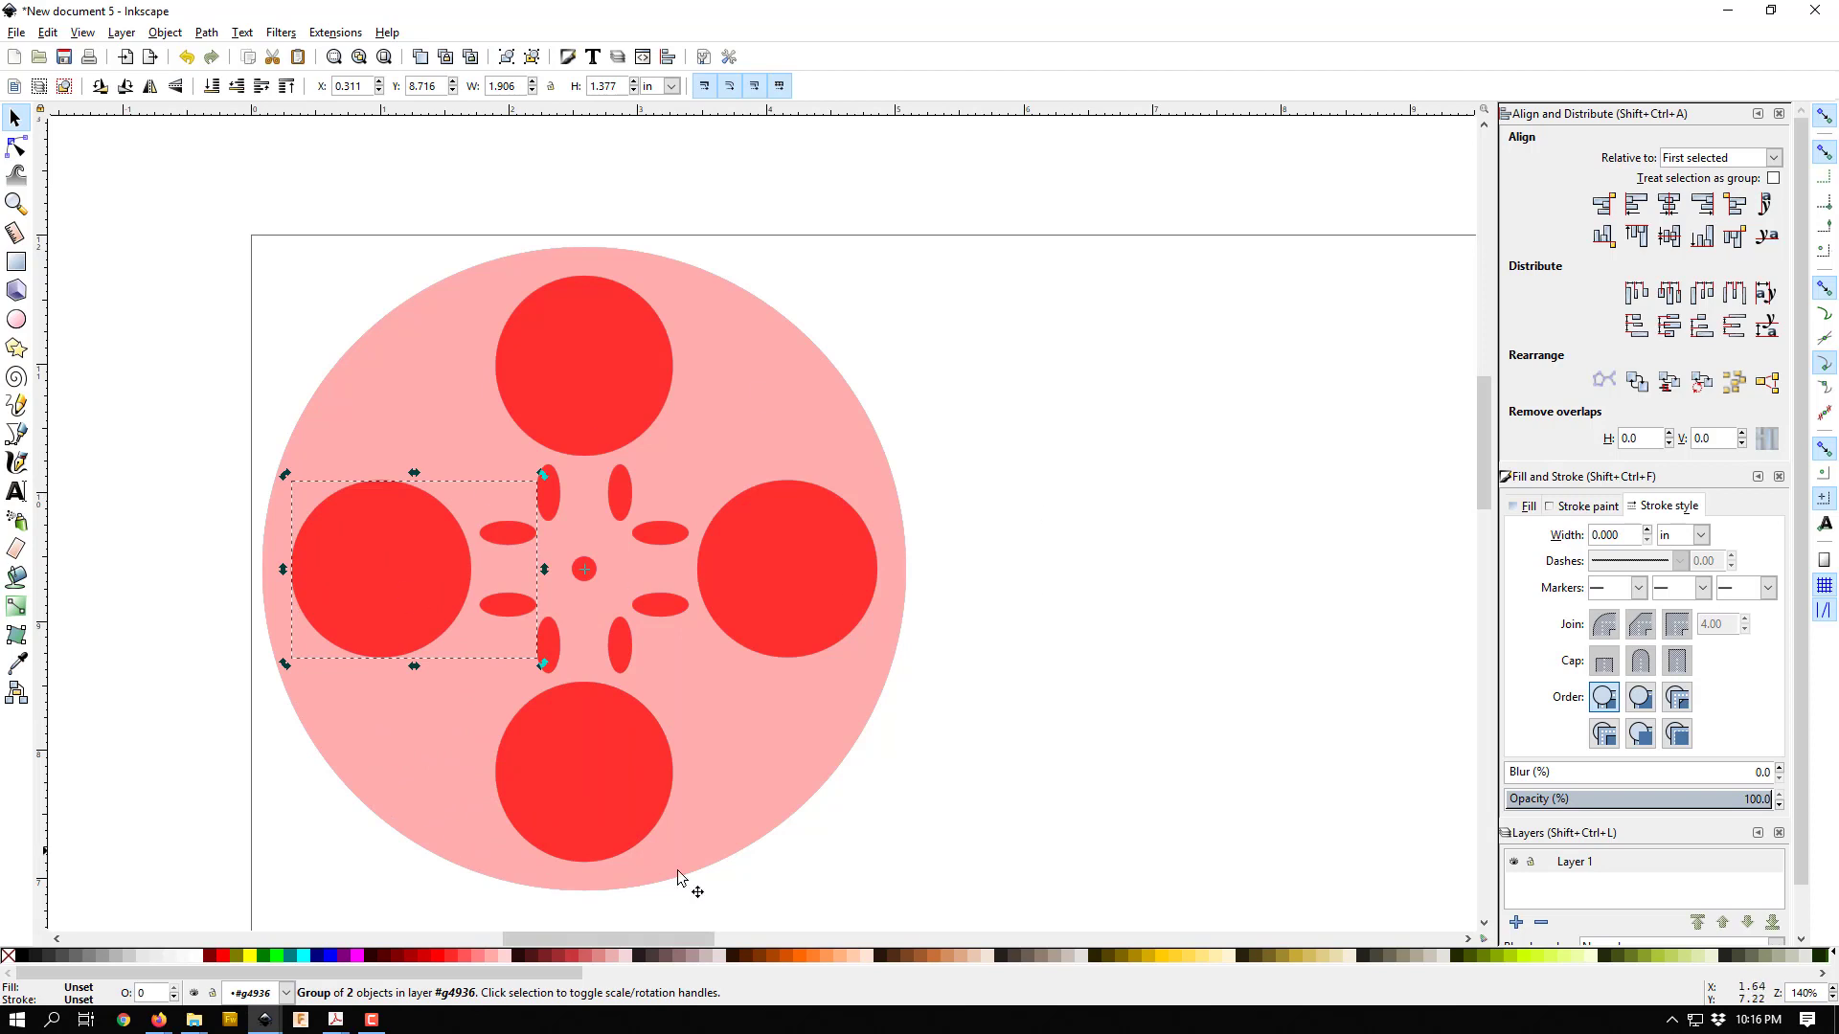